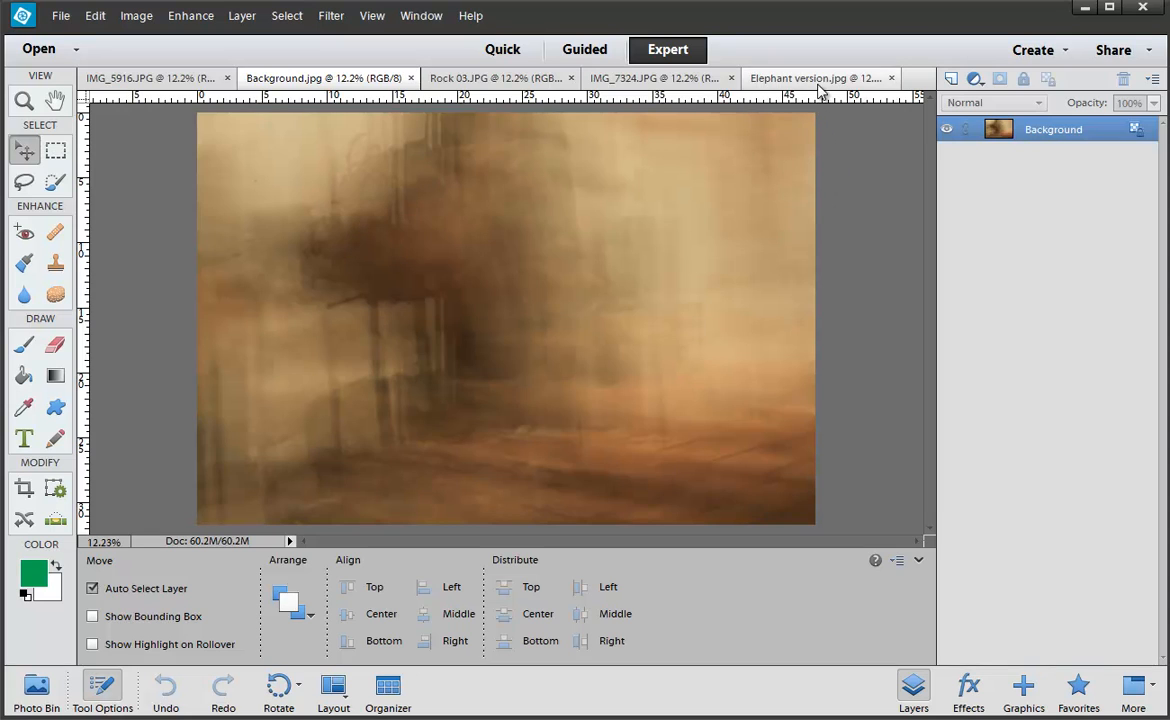
Create a new A3 document with a white background, RGB Color mode and 300 pixels/inch resolution
left_click(818, 80)
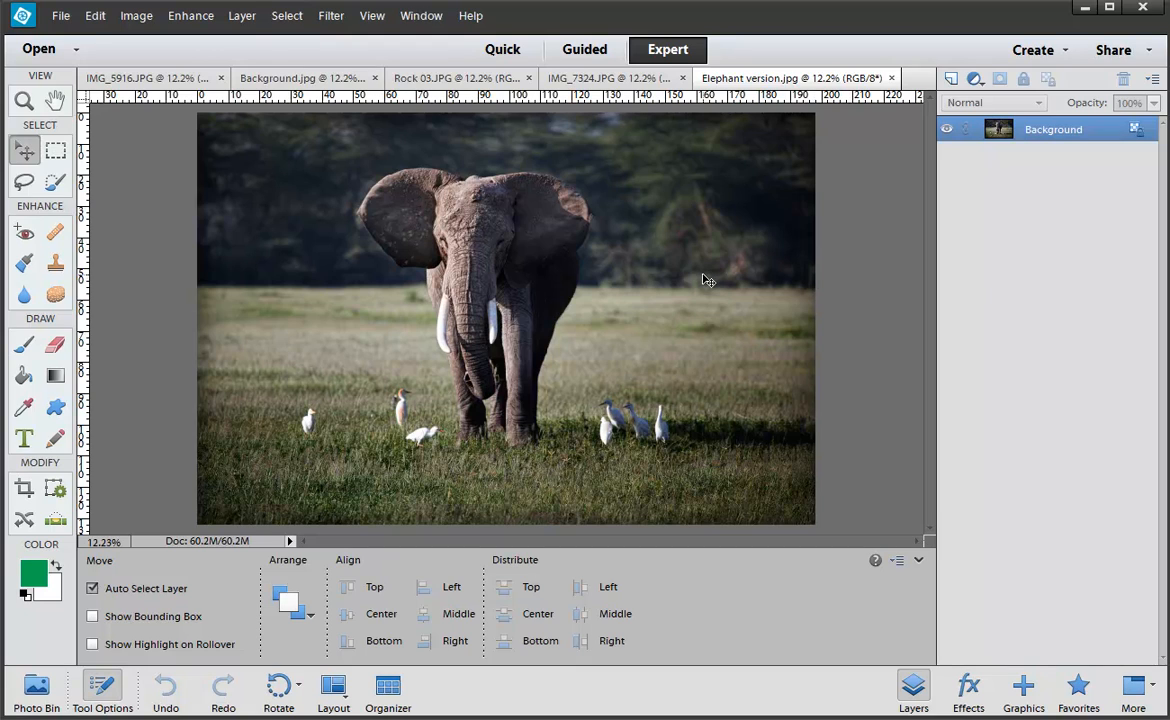
key("ctrl+n")
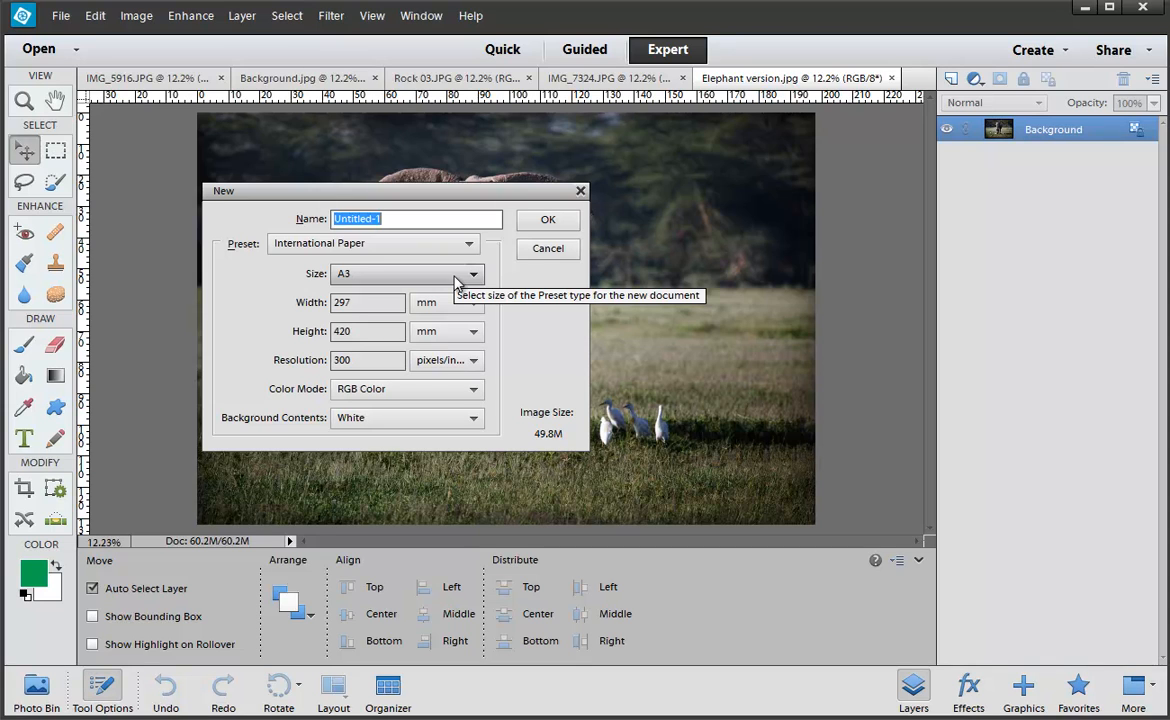
left_click(540, 225)
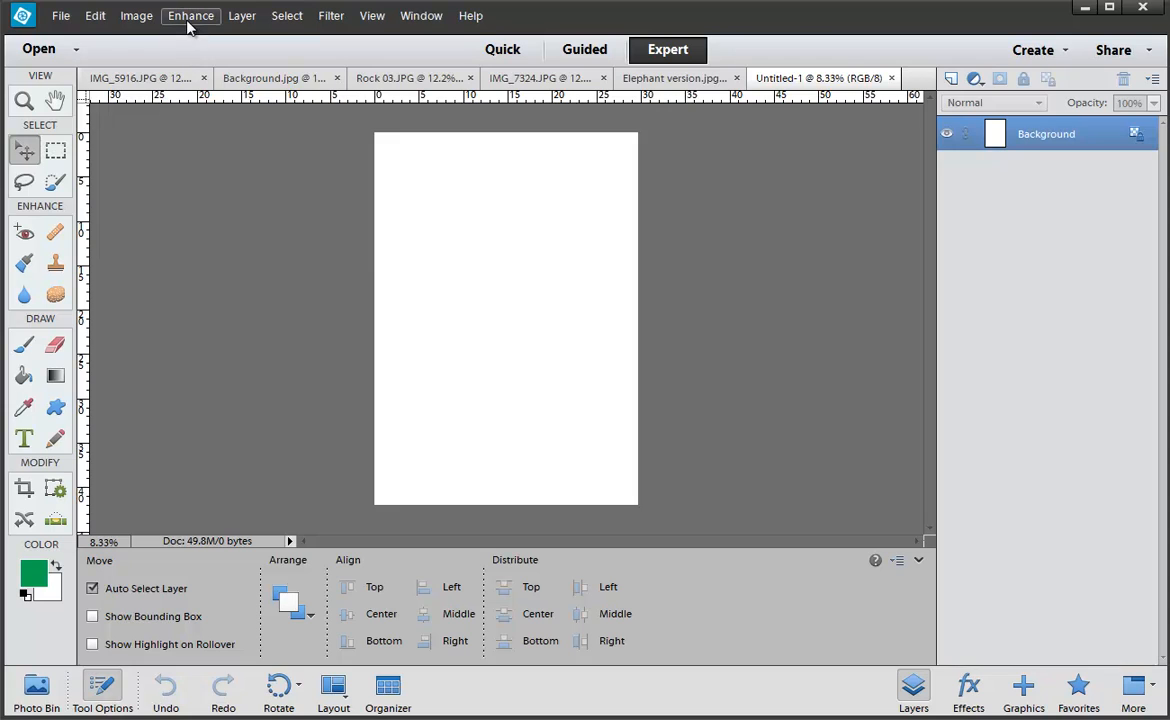
Rotate the blank A3 page to landscape and save it as BookPage.psd
left_click(136, 15)
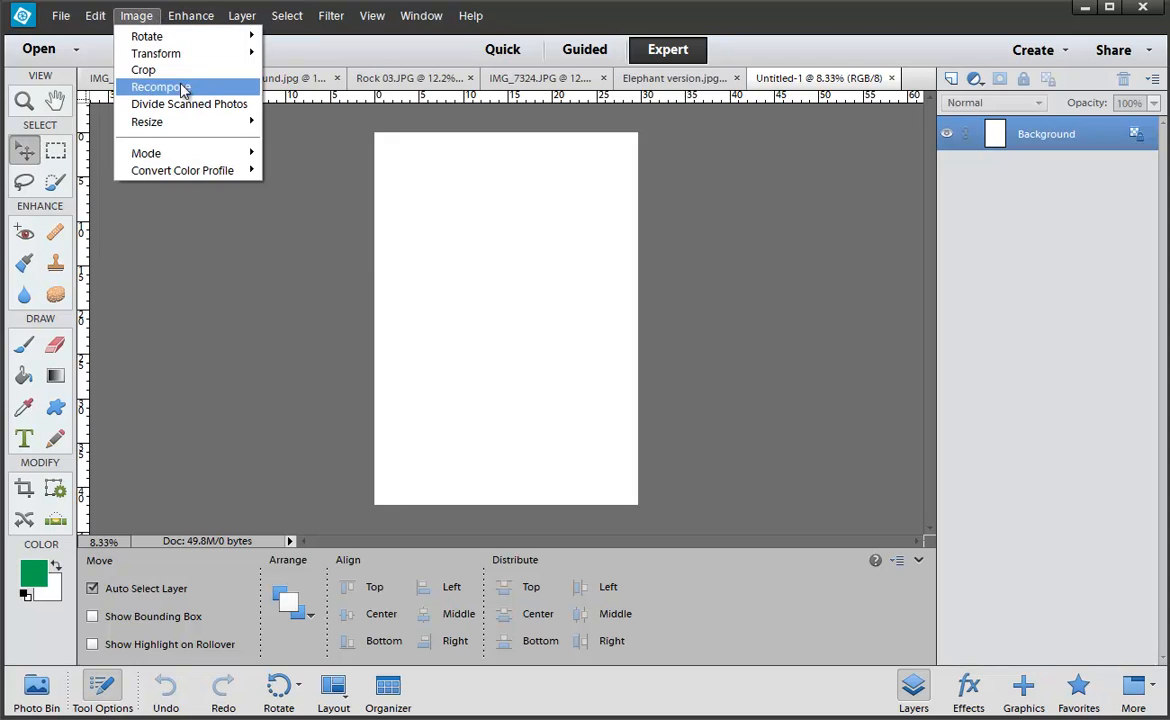
mouse_move(191, 40)
left_click(274, 36)
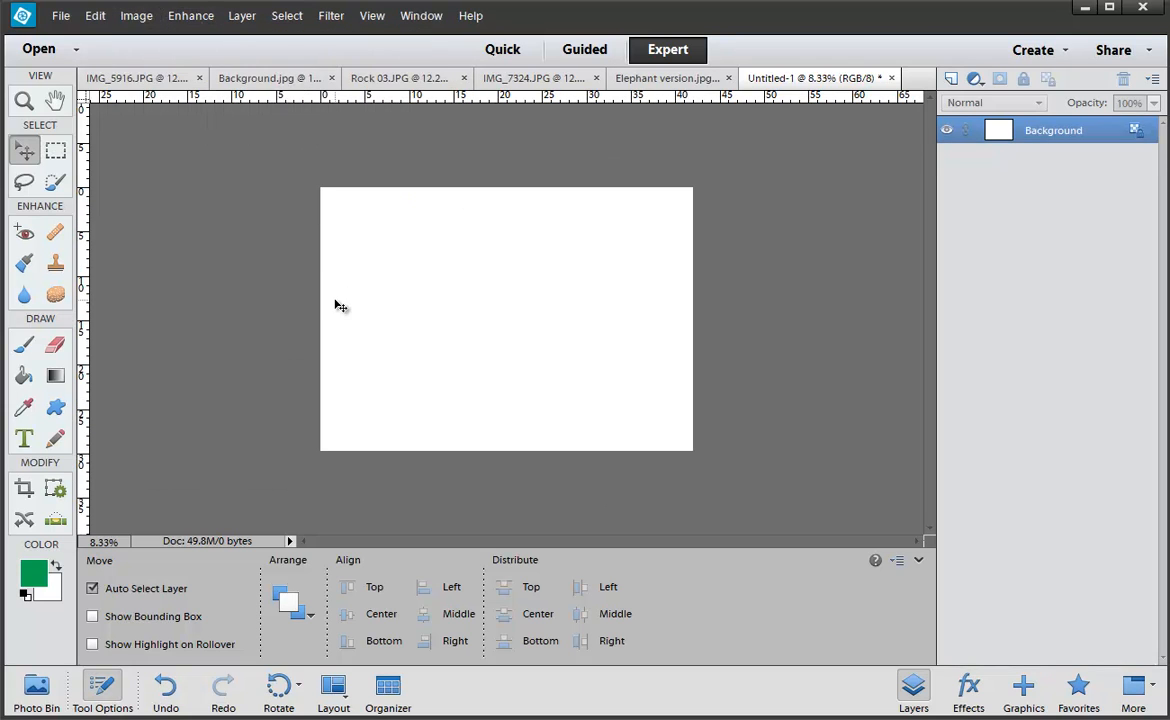
key("ctrl+shift+s")
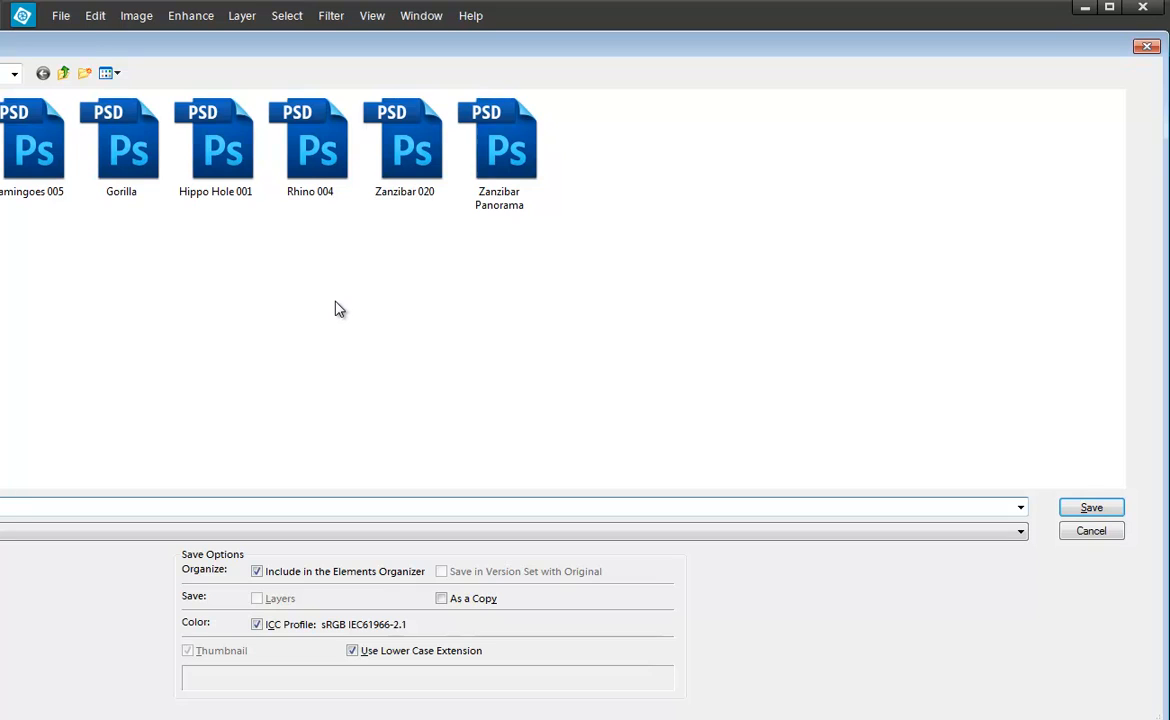
key("Return")
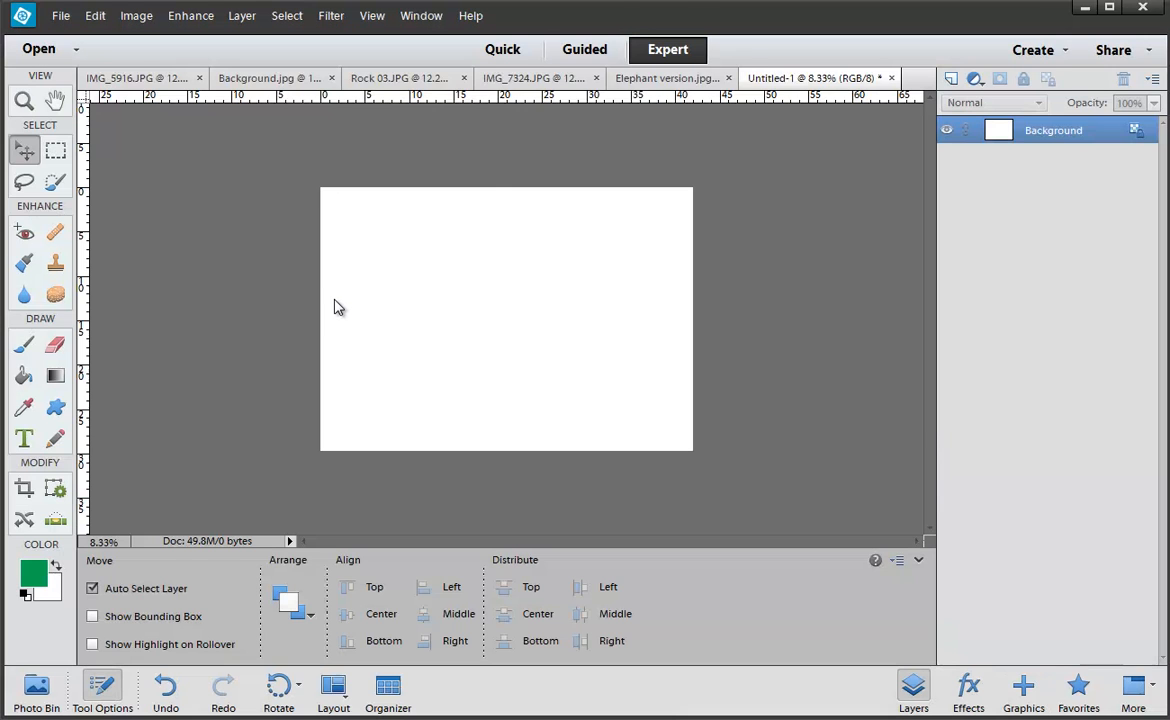
Place the Elephant version.jpg photo onto the BookPage.psd page as a new layer
left_click(665, 78)
left_click(36, 688)
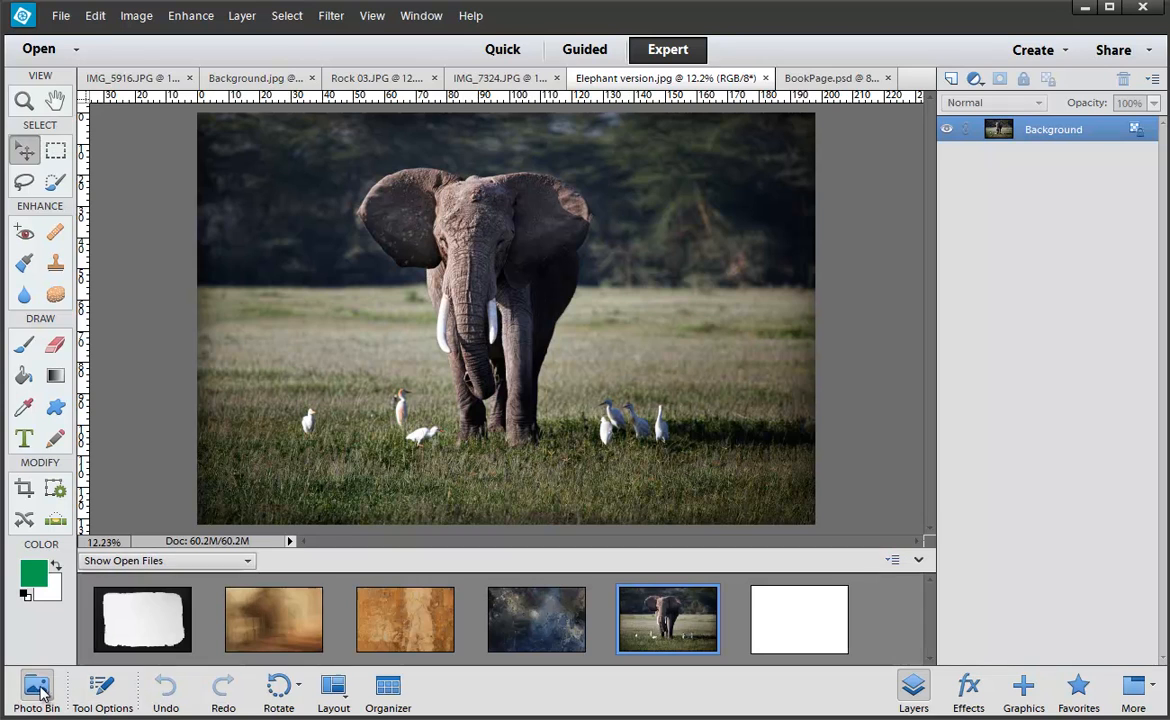
left_click(153, 637)
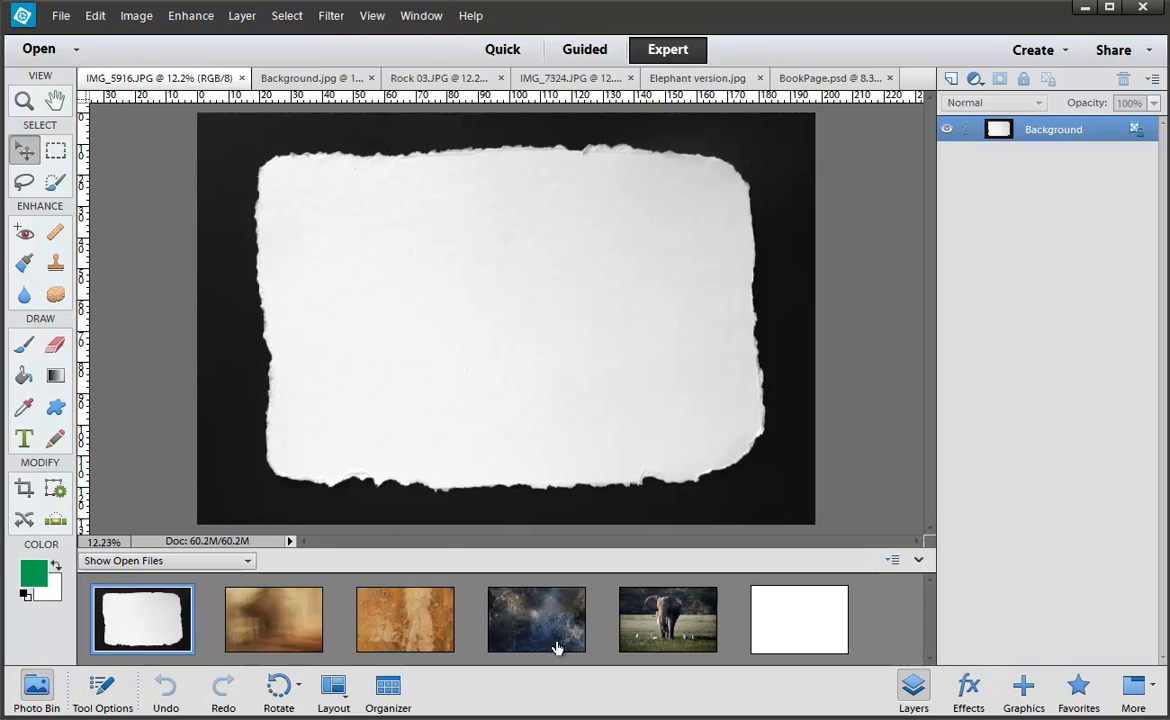
left_click(789, 632)
left_click_drag(680, 614, 568, 389)
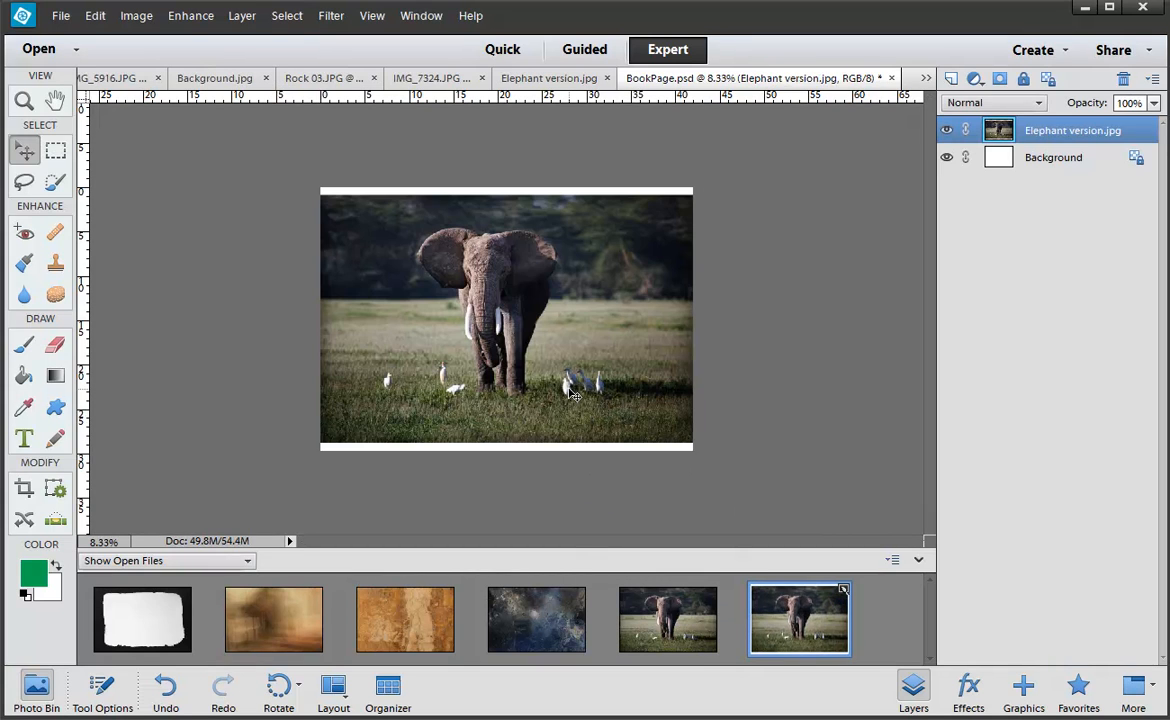
Scale the elephant photo proportionally to about 80% and centre it on the page with a border around it
key("ctrl+t")
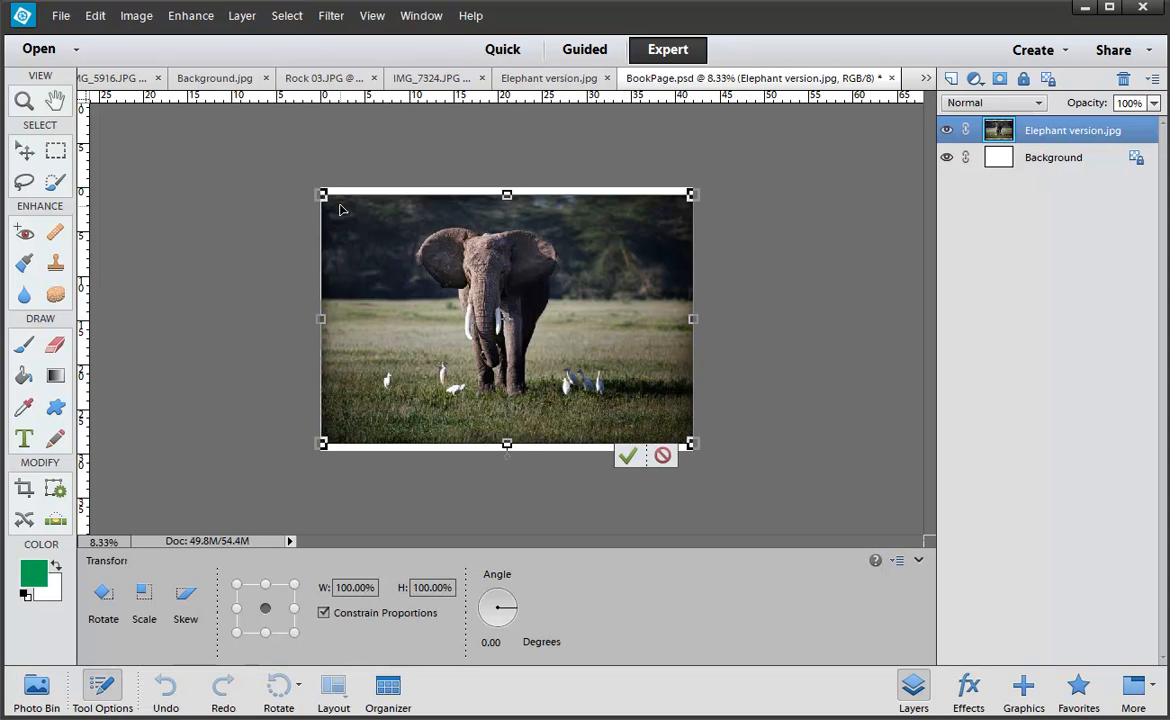
left_click_drag(322, 194, 393, 243)
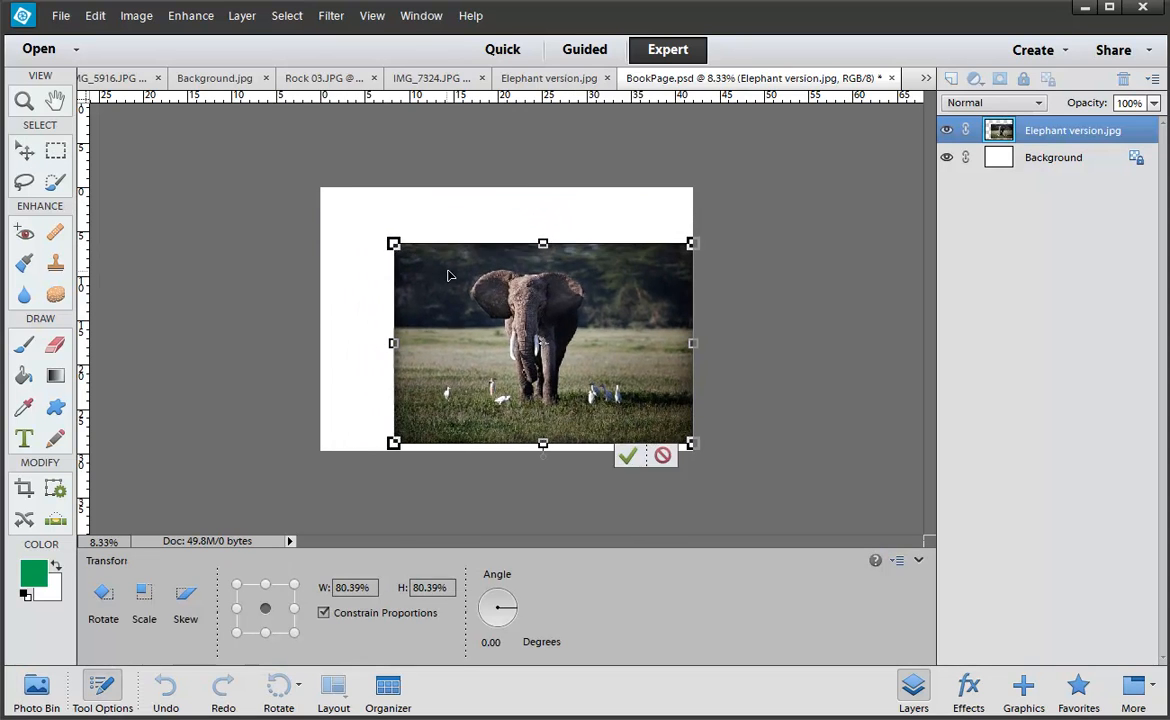
left_click_drag(449, 276, 417, 250)
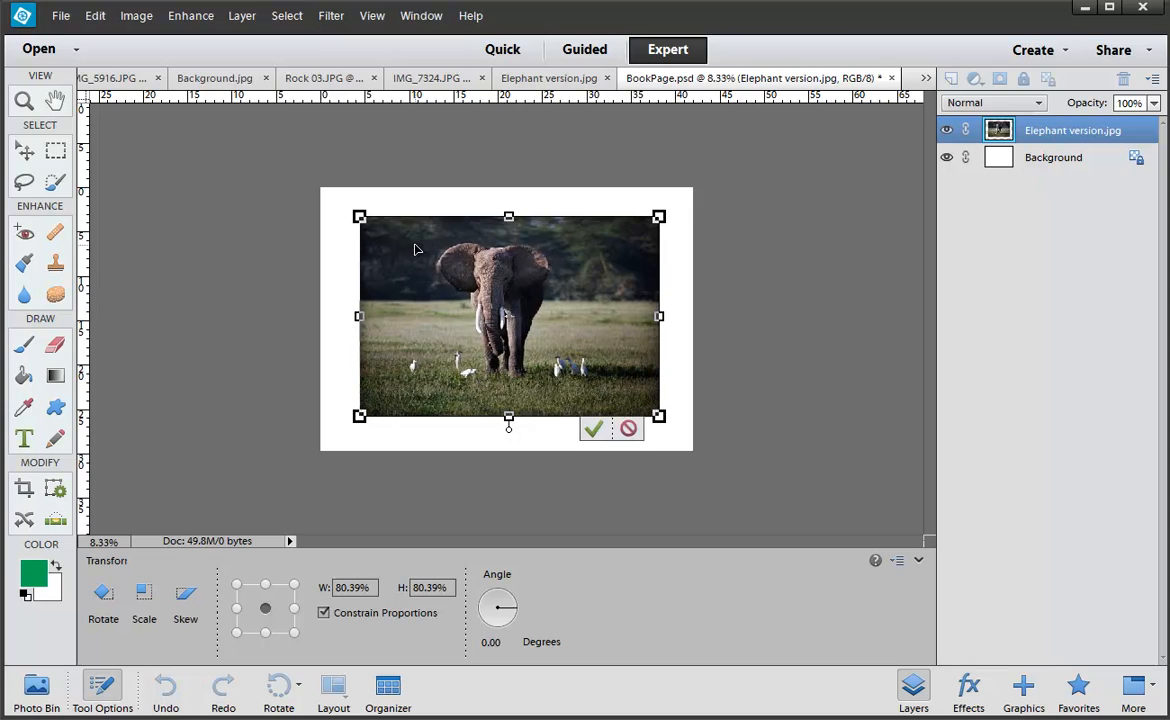
key("Return")
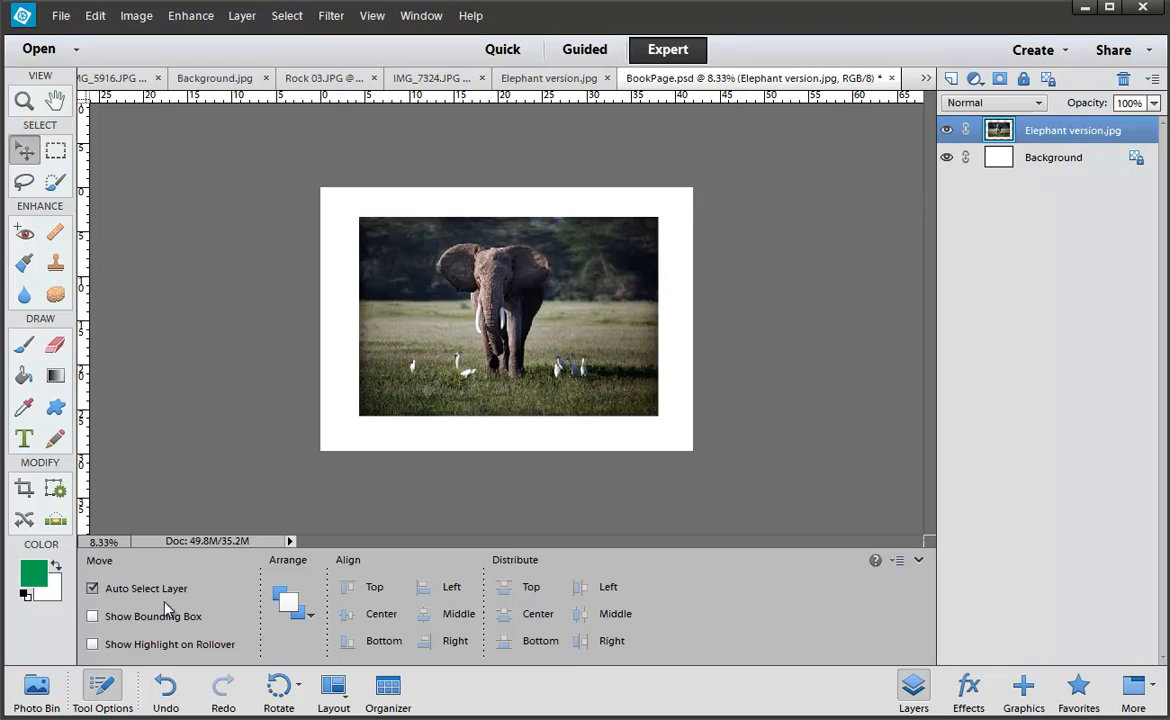
Examine the IMG_7324, Rock 03 and Background images as possible page backdrops, hiding the grid on the first two
left_click(36, 688)
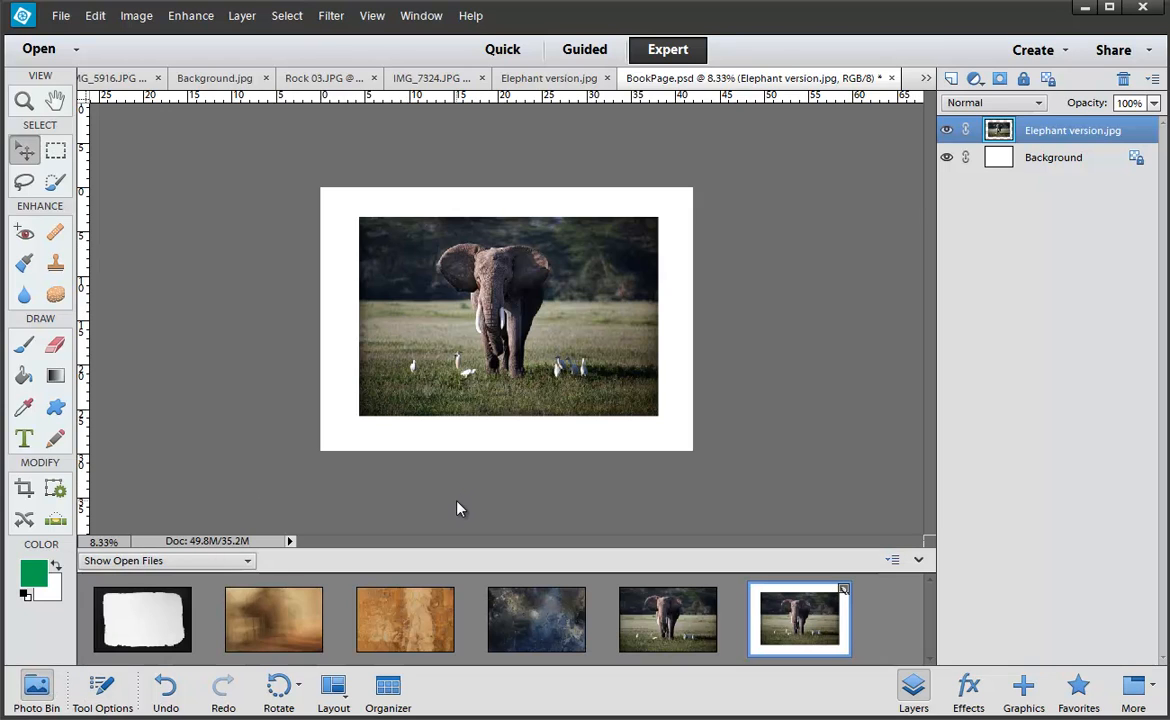
left_click(519, 607)
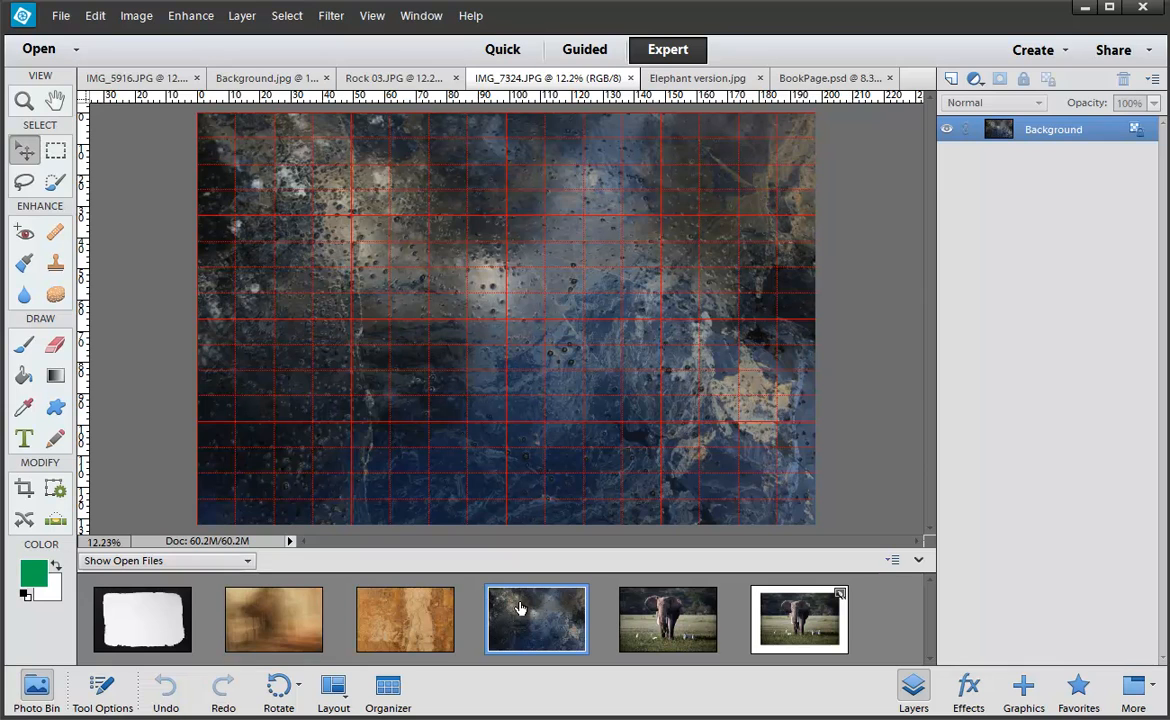
key("ctrl+apostrophe")
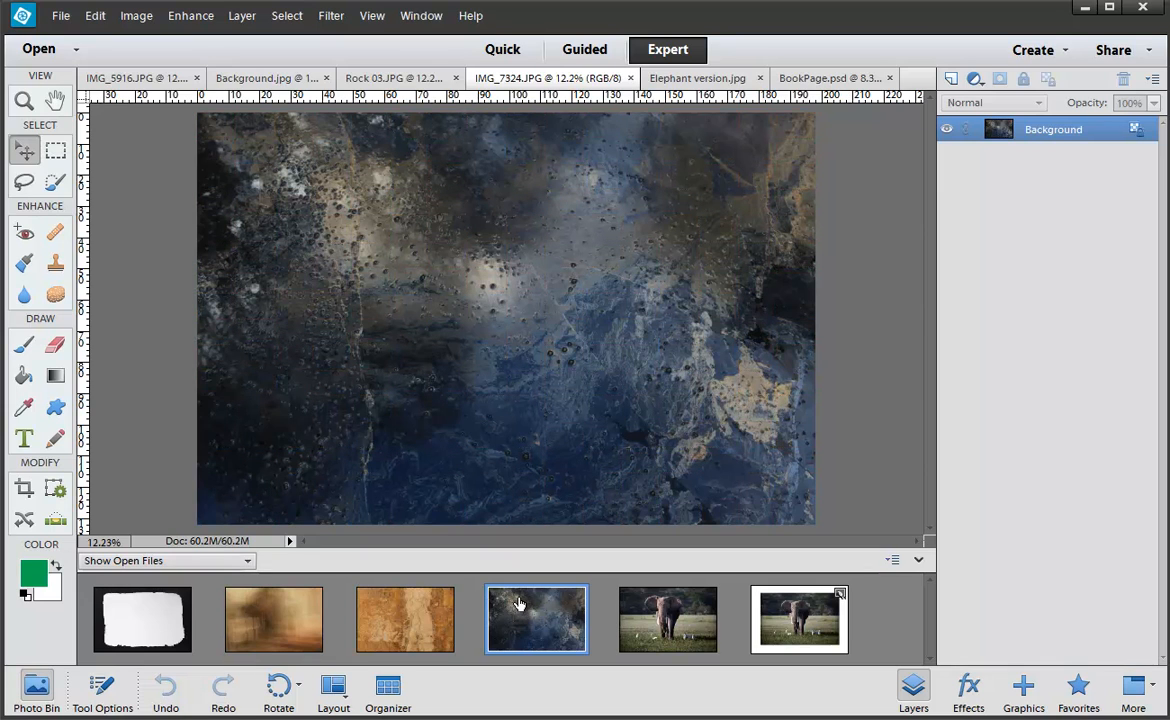
left_click(409, 634)
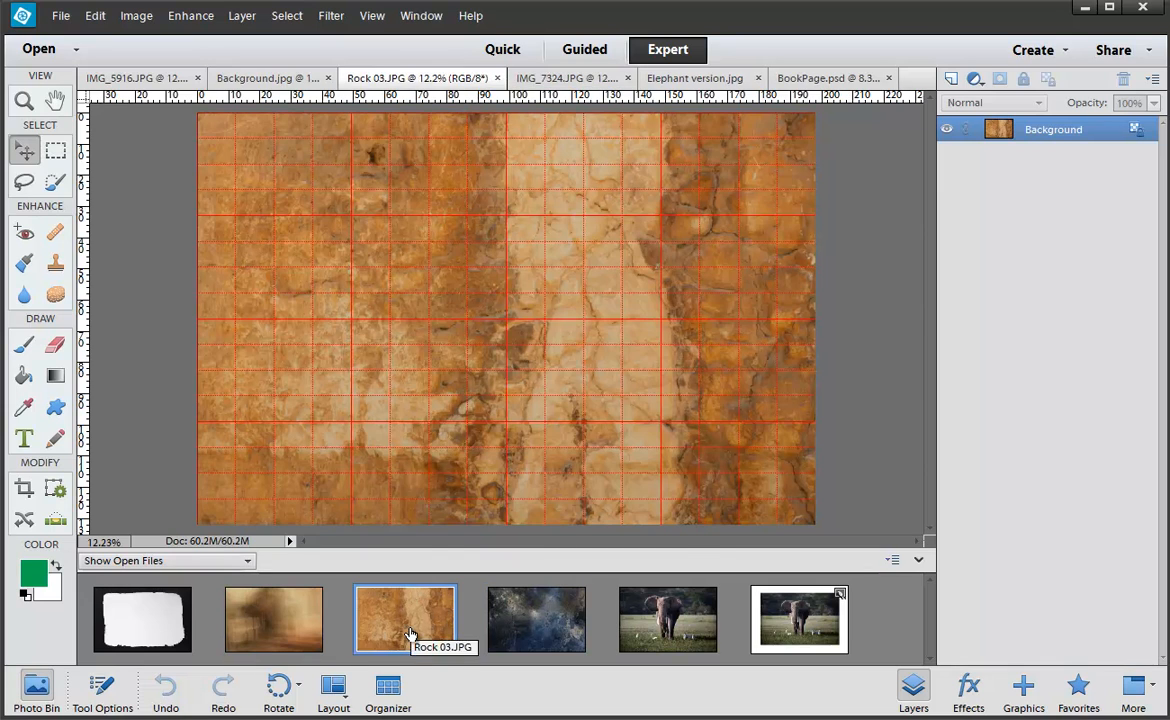
key("ctrl+apostrophe")
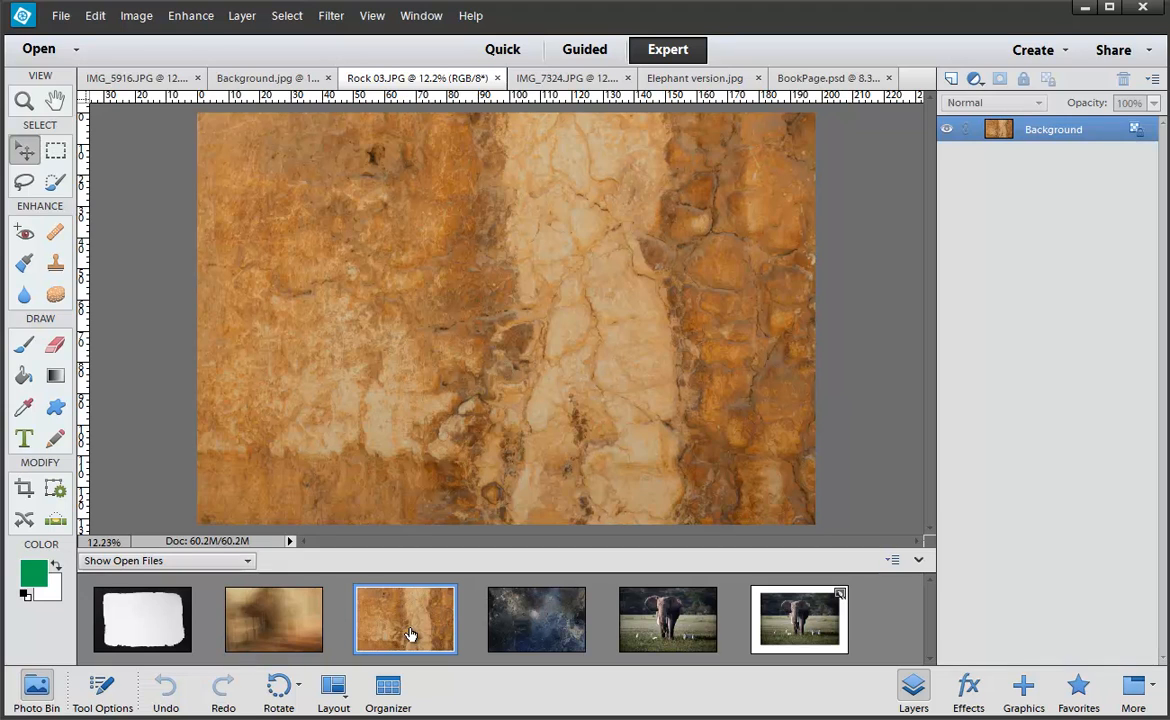
left_click(298, 625)
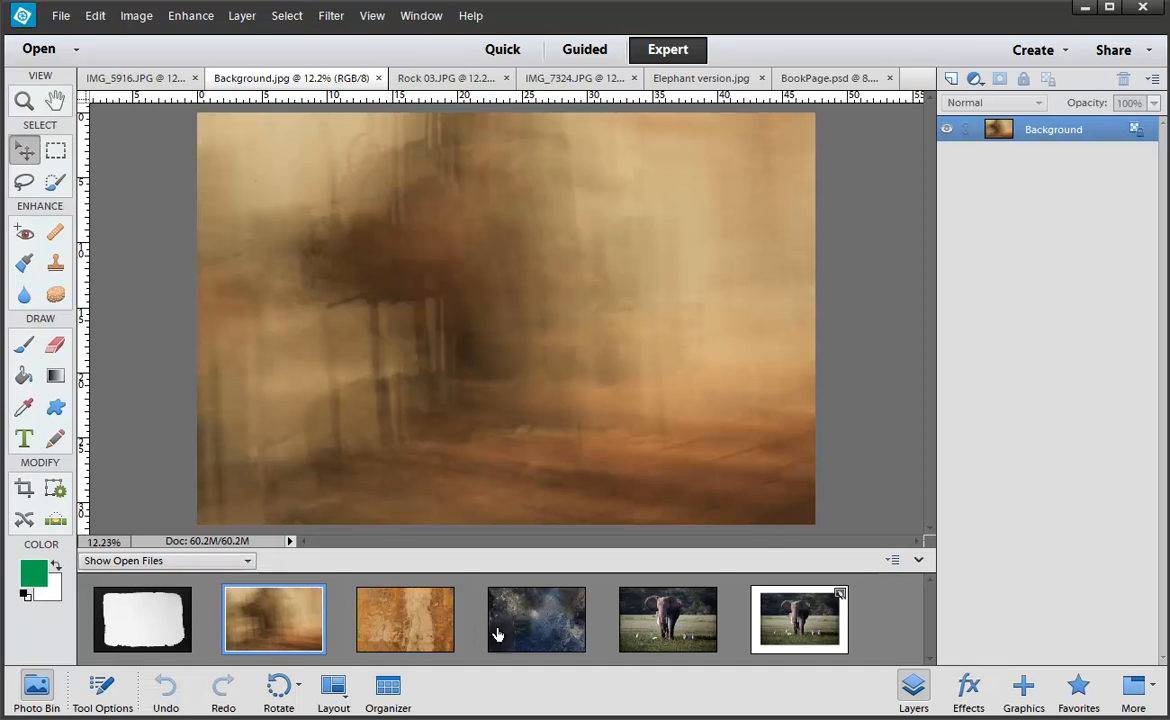
Add the Rock 03.JPG texture to BookPage.psd and move its layer beneath the elephant photo
left_click(805, 632)
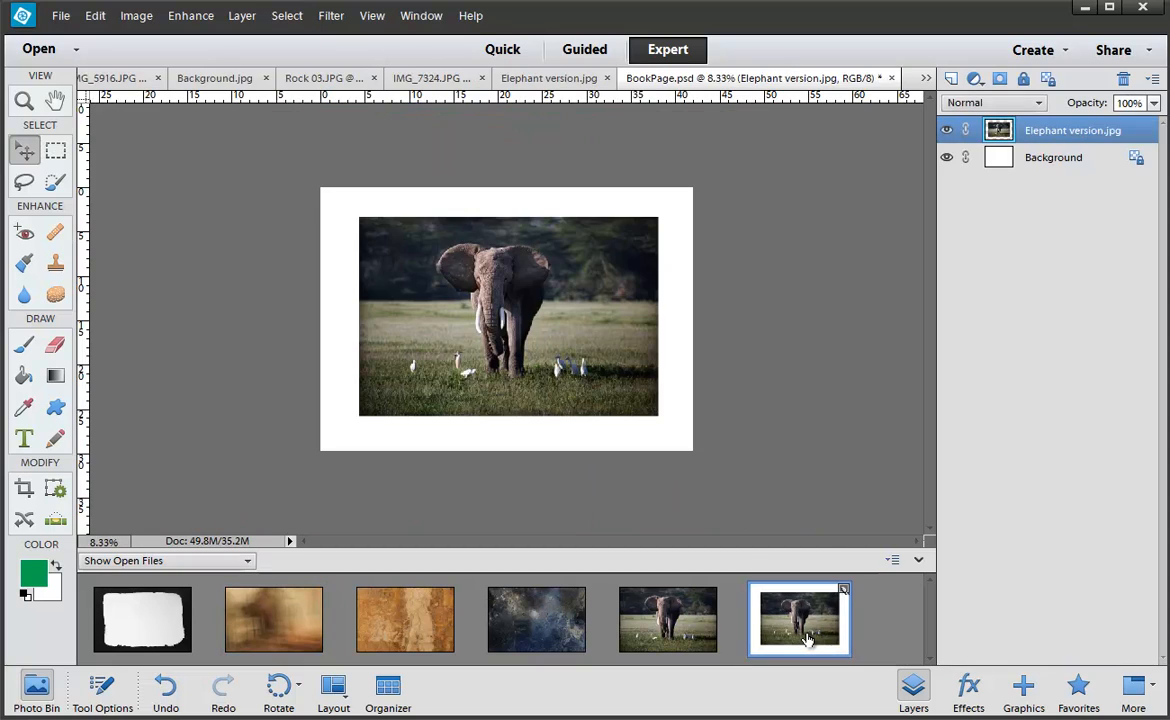
left_click_drag(421, 627, 460, 397)
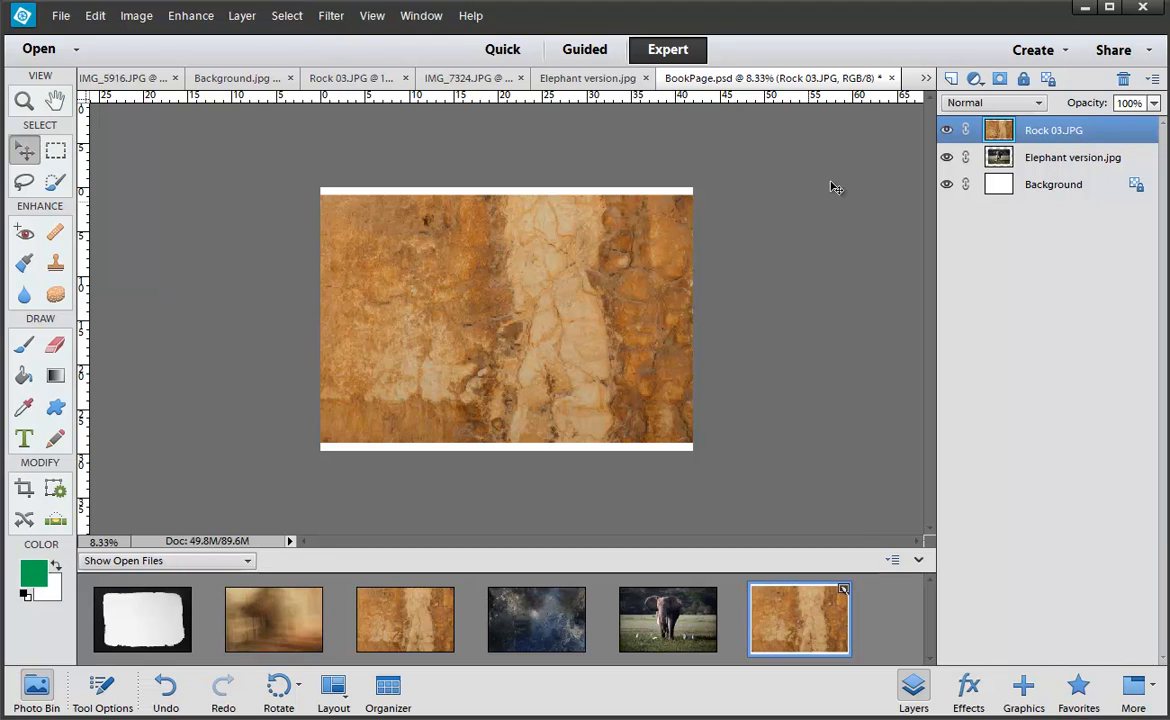
left_click_drag(1071, 142, 1002, 158)
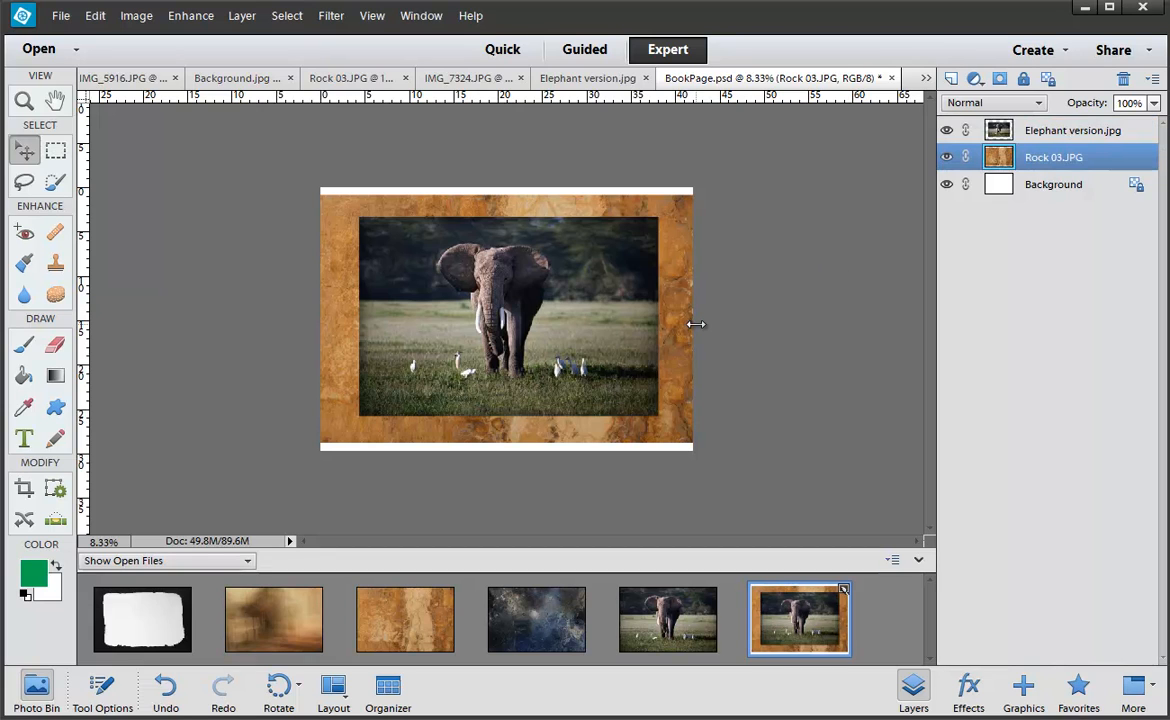
Stretch the Rock 03 layer to 100% width and about 109% height so it covers the whole page
left_click(696, 324)
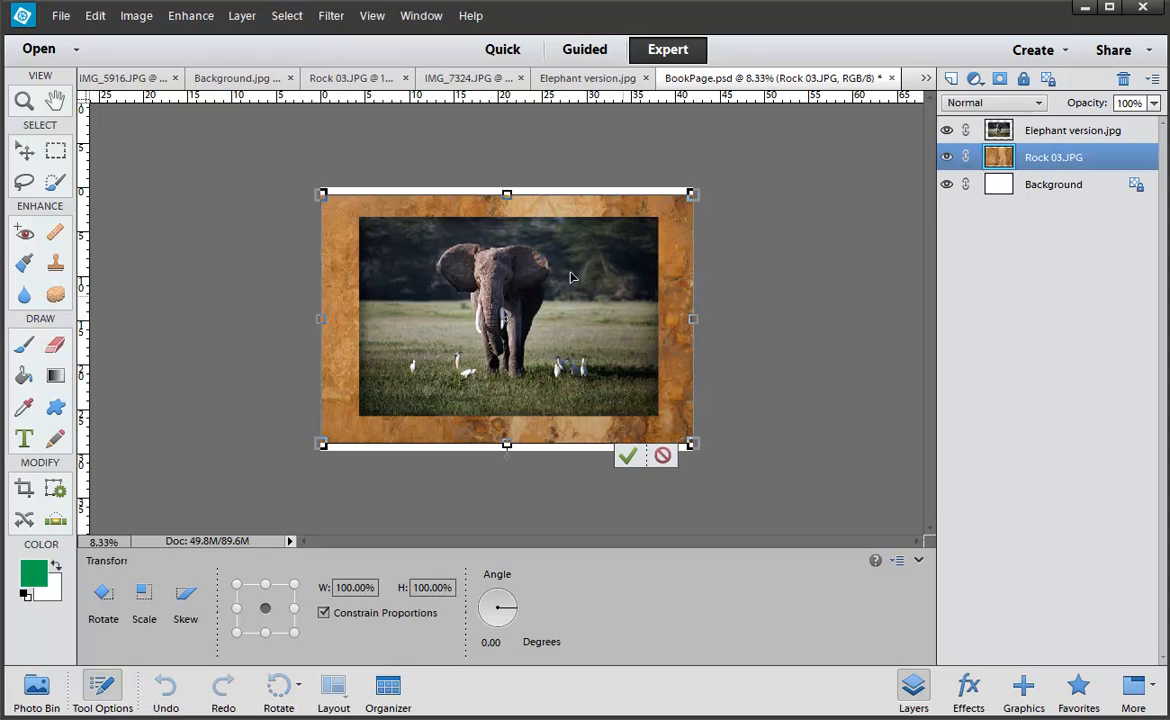
left_click_drag(316, 194, 308, 186)
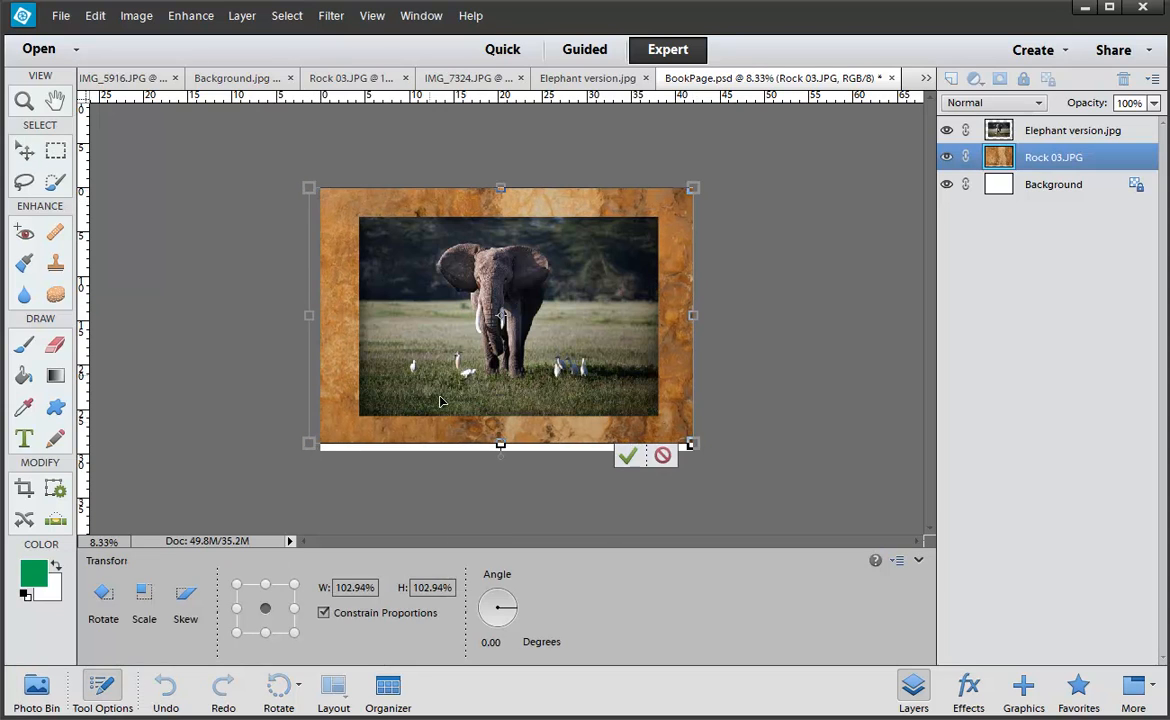
left_click_drag(500, 446, 500, 463)
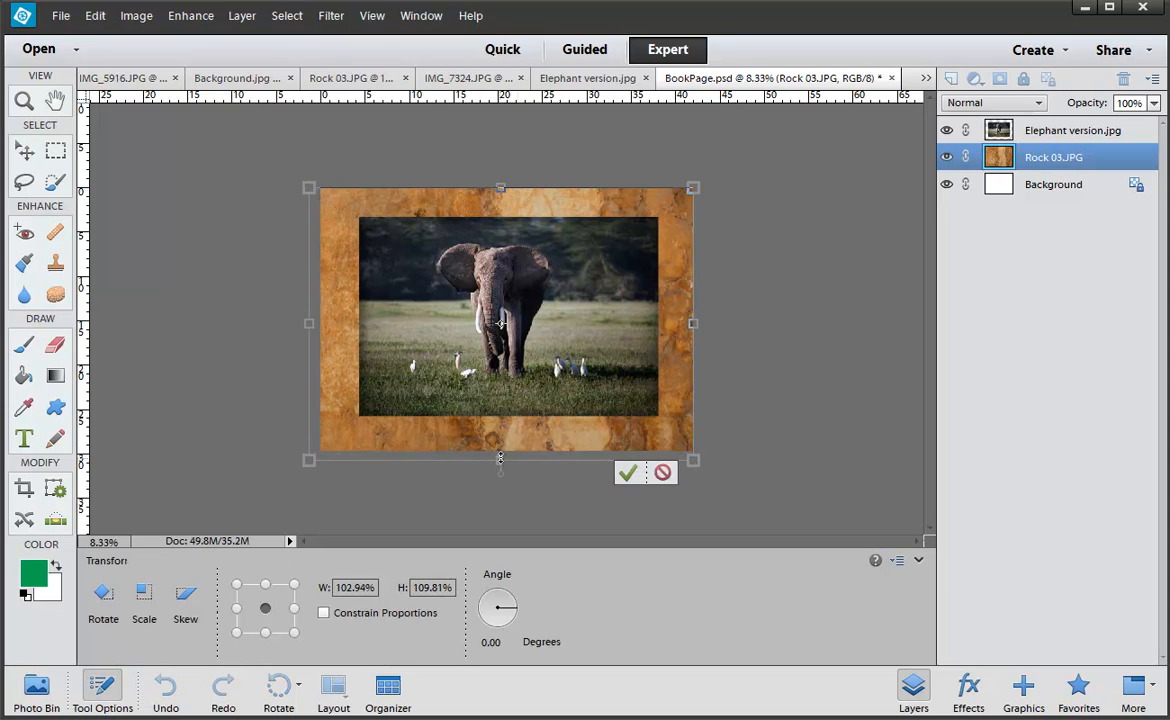
left_click_drag(308, 324, 318, 324)
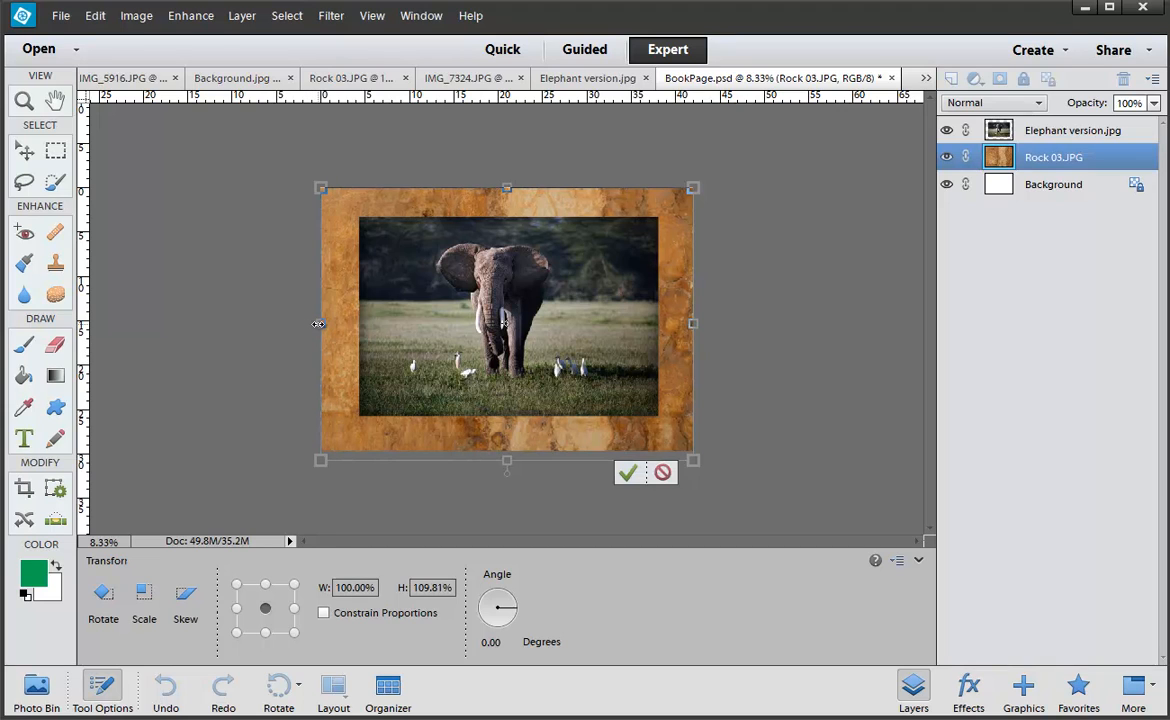
left_click_drag(506, 461, 506, 459)
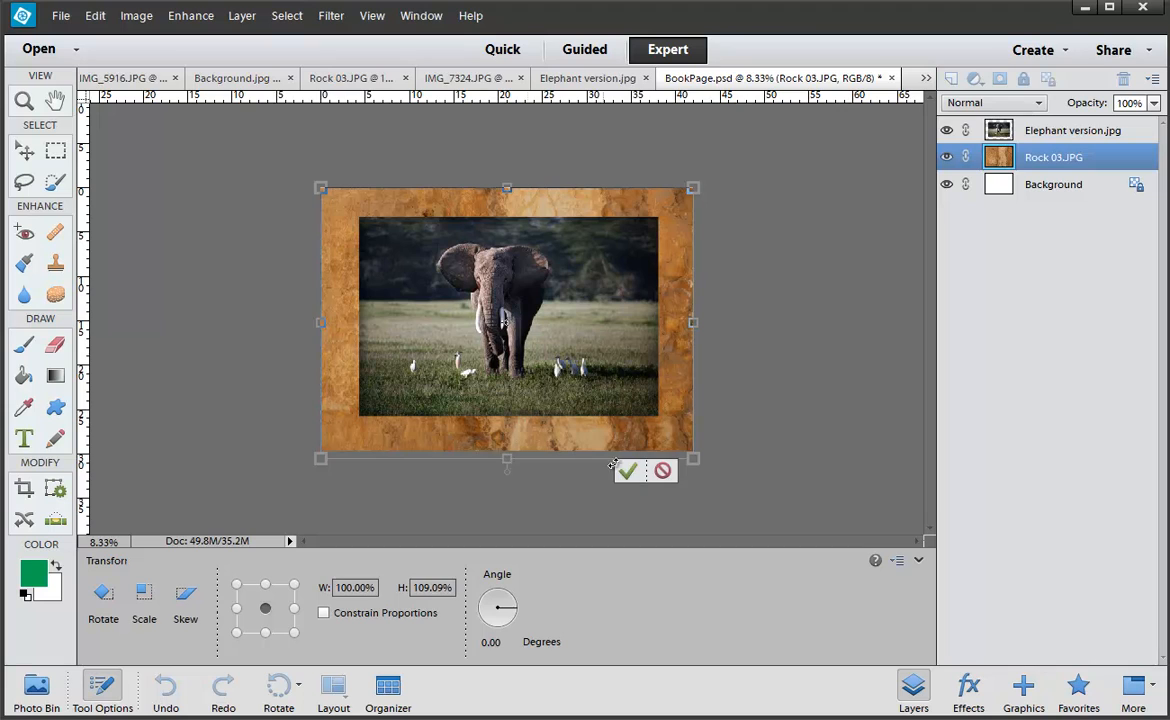
left_click(626, 474)
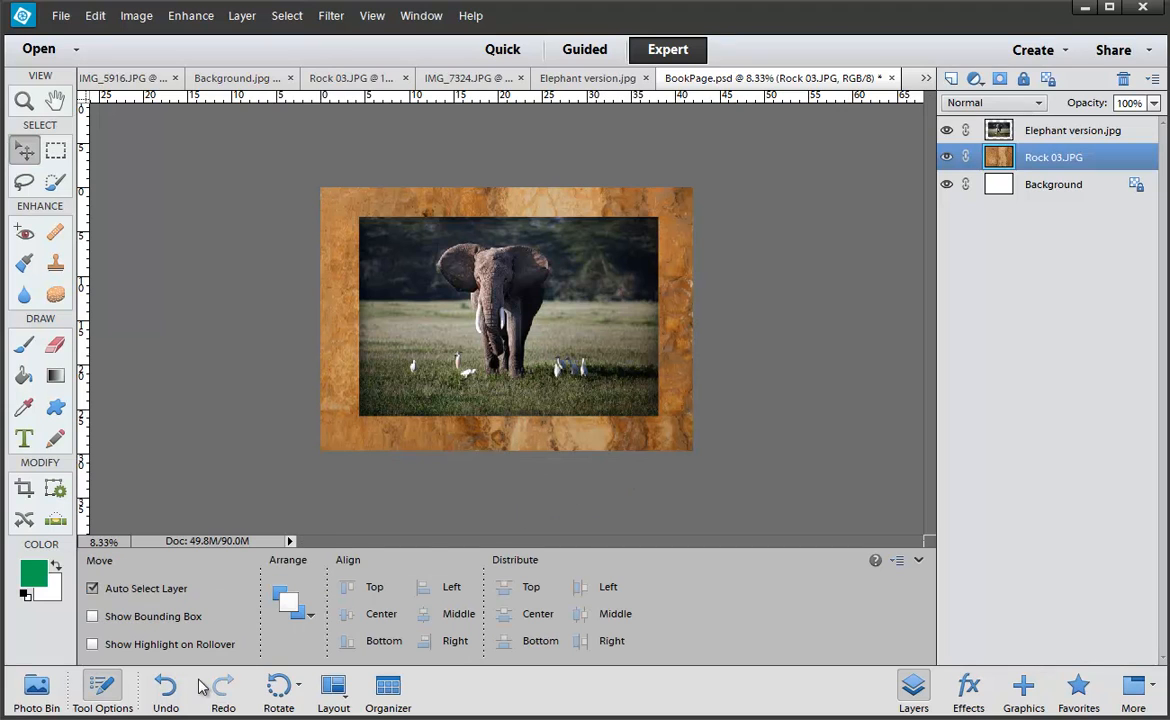
Open the burnt-edge paper image IMG_5931 from the textures folder
left_click(37, 690)
left_click(115, 638)
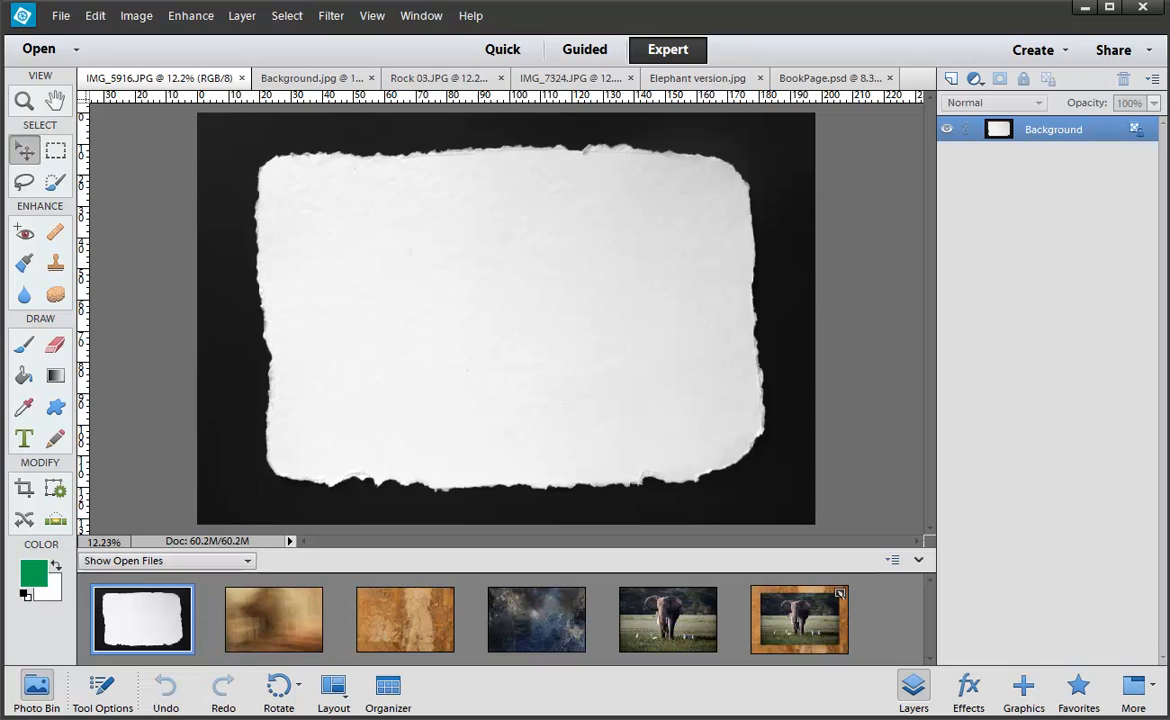
key("ctrl+o")
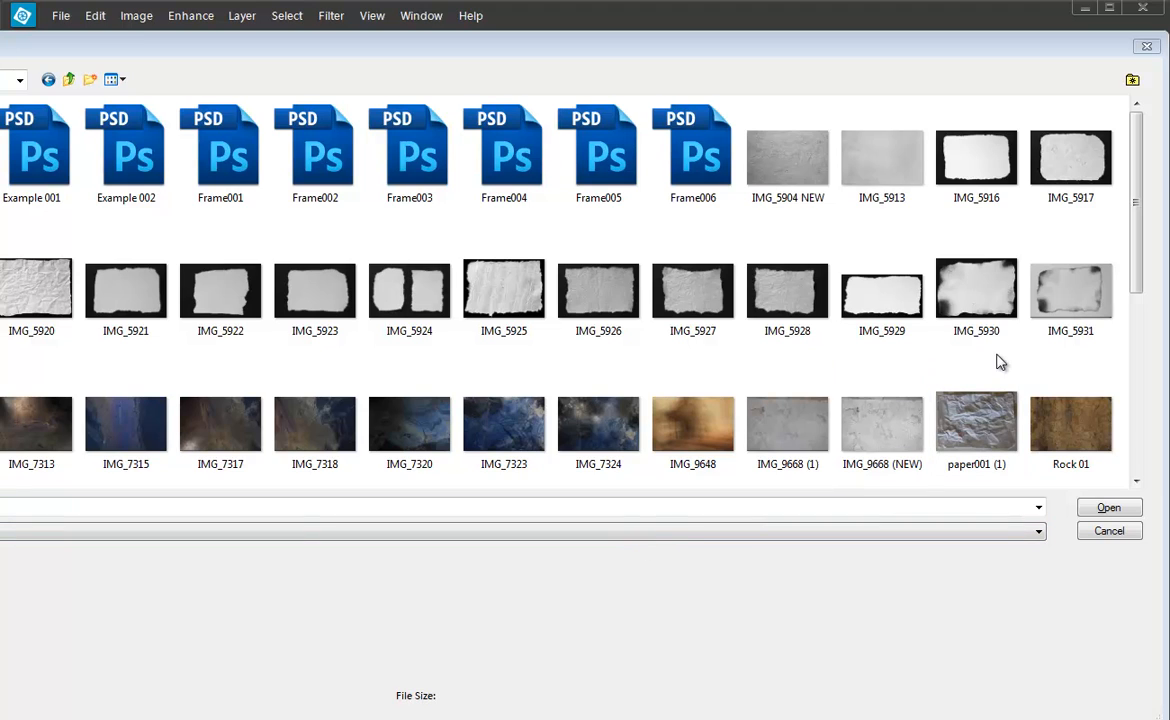
double_click(1058, 297)
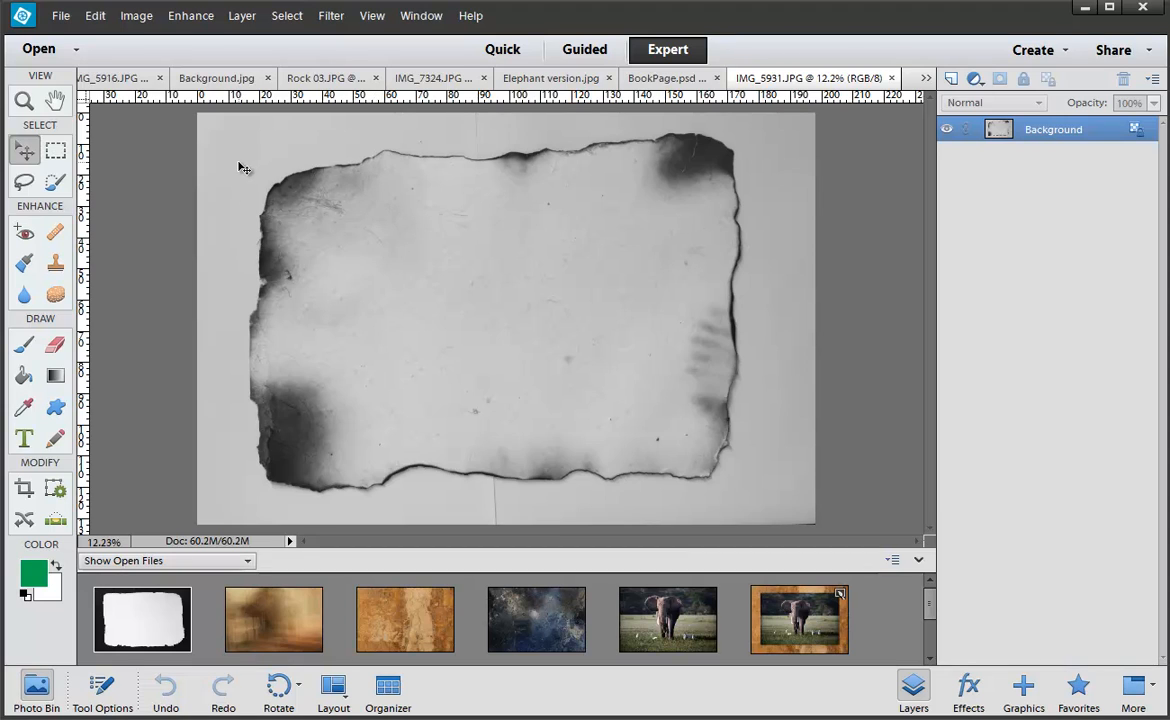
Select the light grey surroundings of the burnt paper with the Magic Wand, starting near the upper-left corner
key("a")
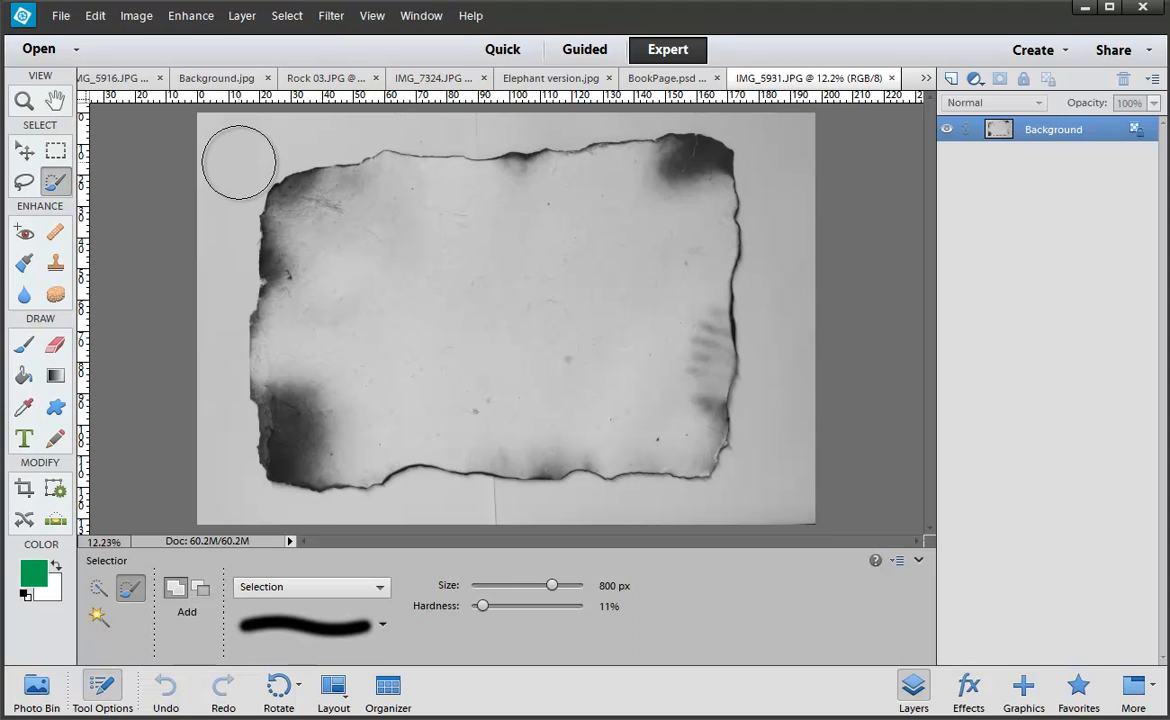
key("a")
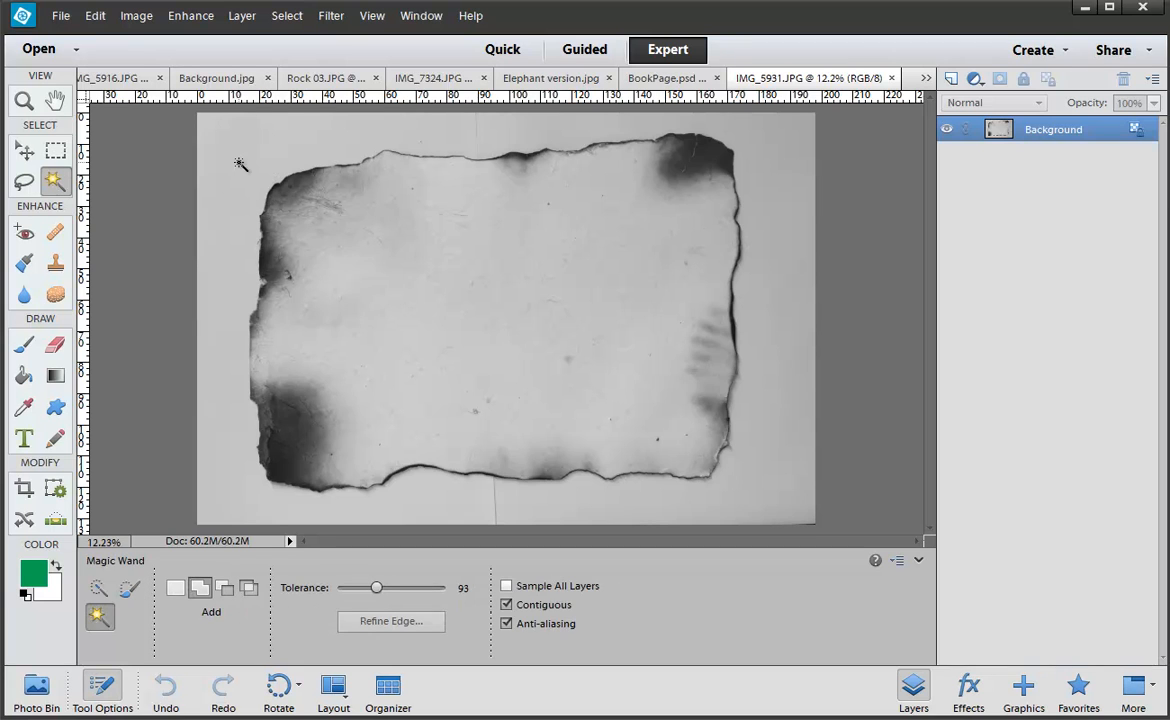
left_click(240, 164)
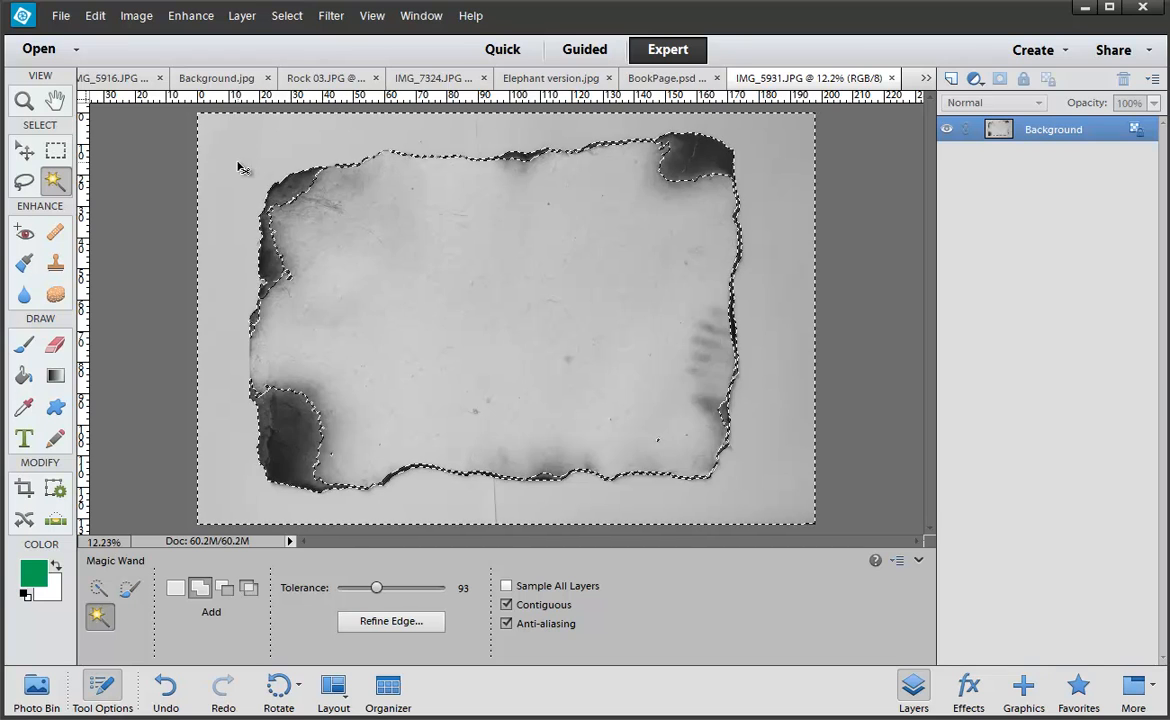
Clear the selection, open IMG_5930 and try selecting its black surroundings with the Magic Wand, closing the image without keeping it
key("ctrl+d")
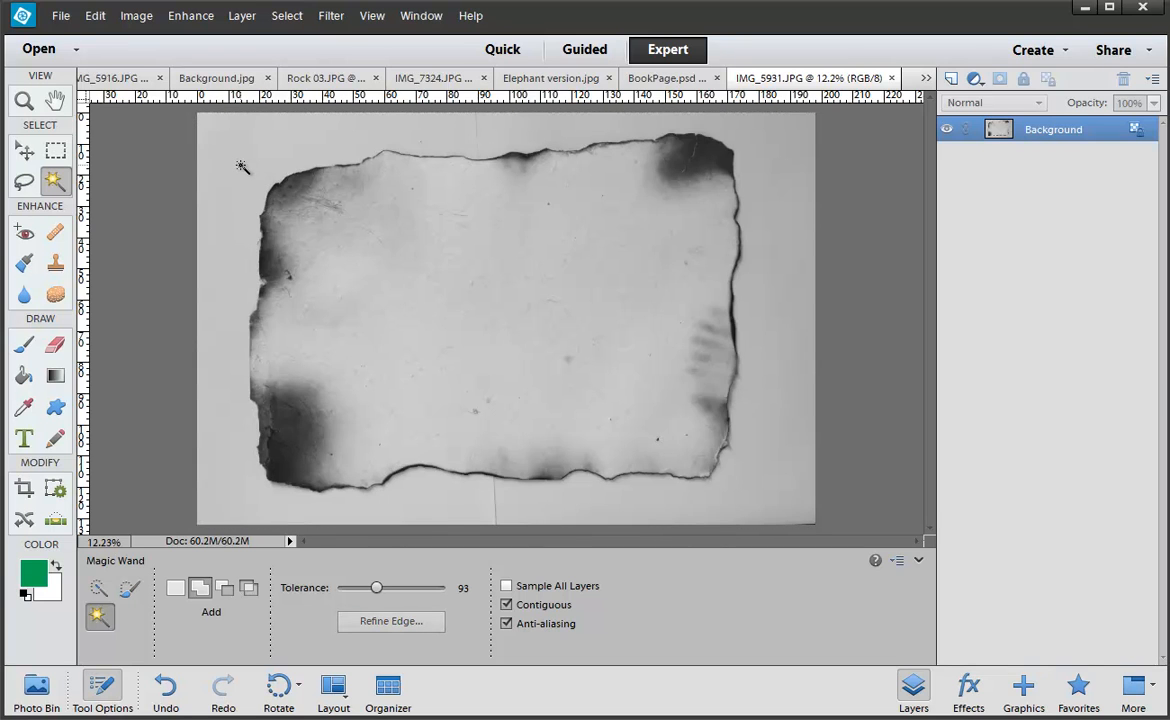
key("ctrl+o")
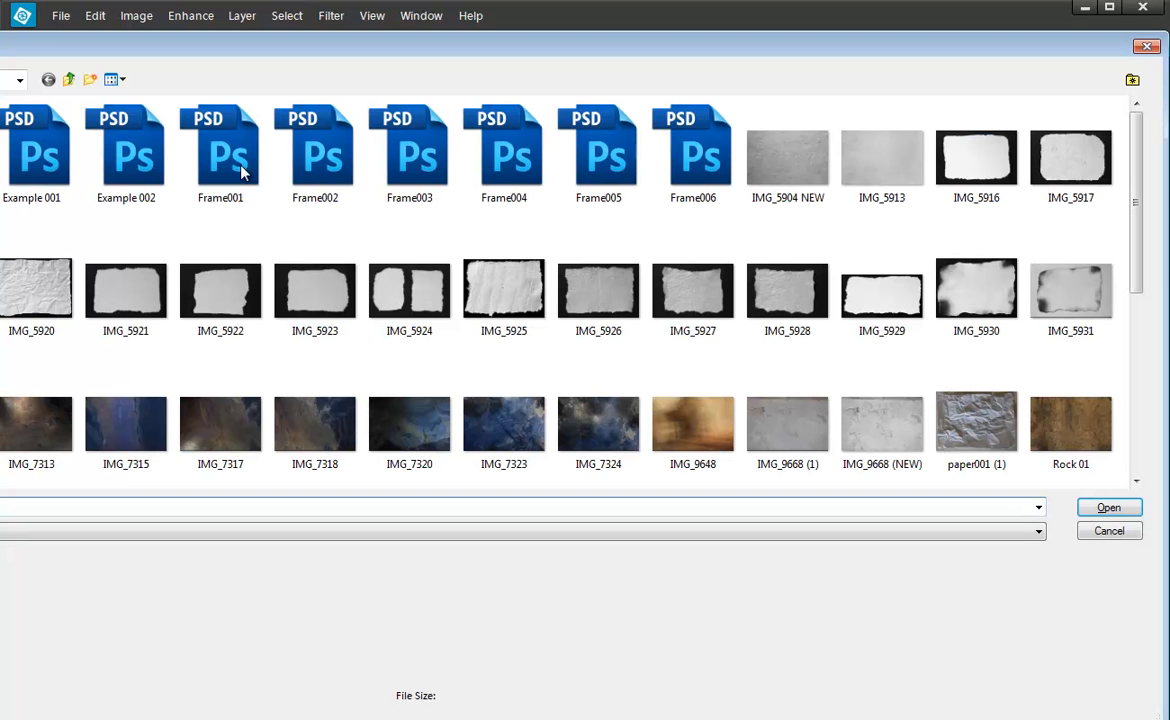
double_click(978, 298)
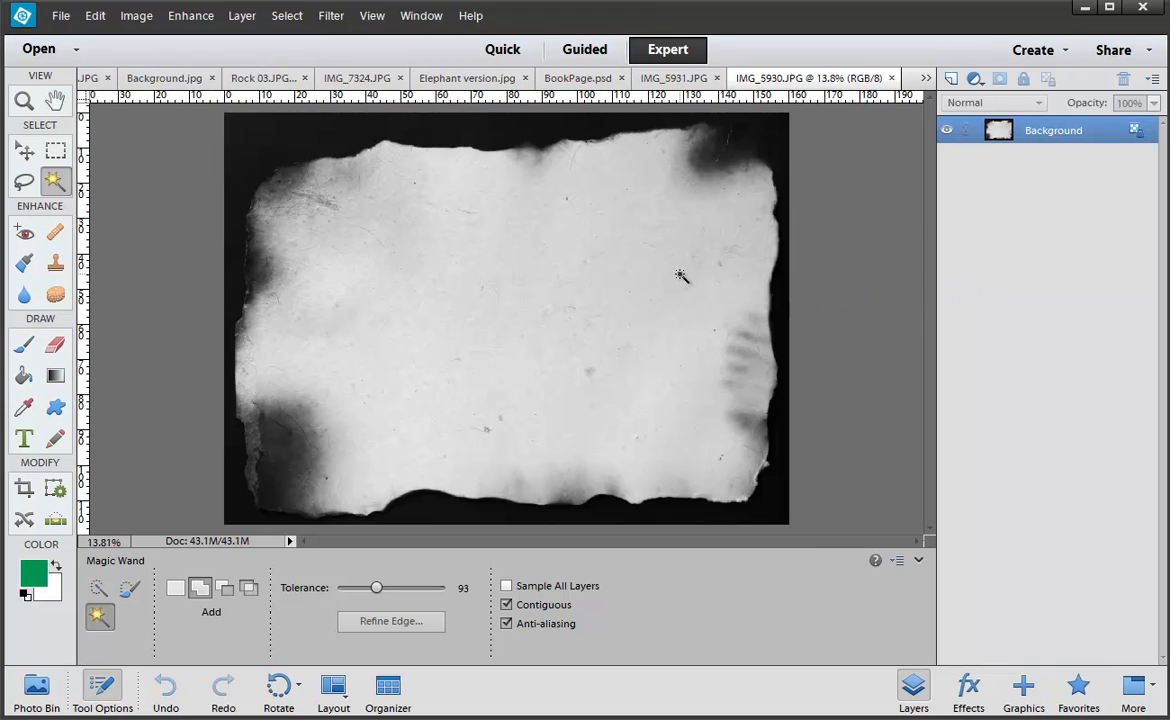
left_click(499, 131)
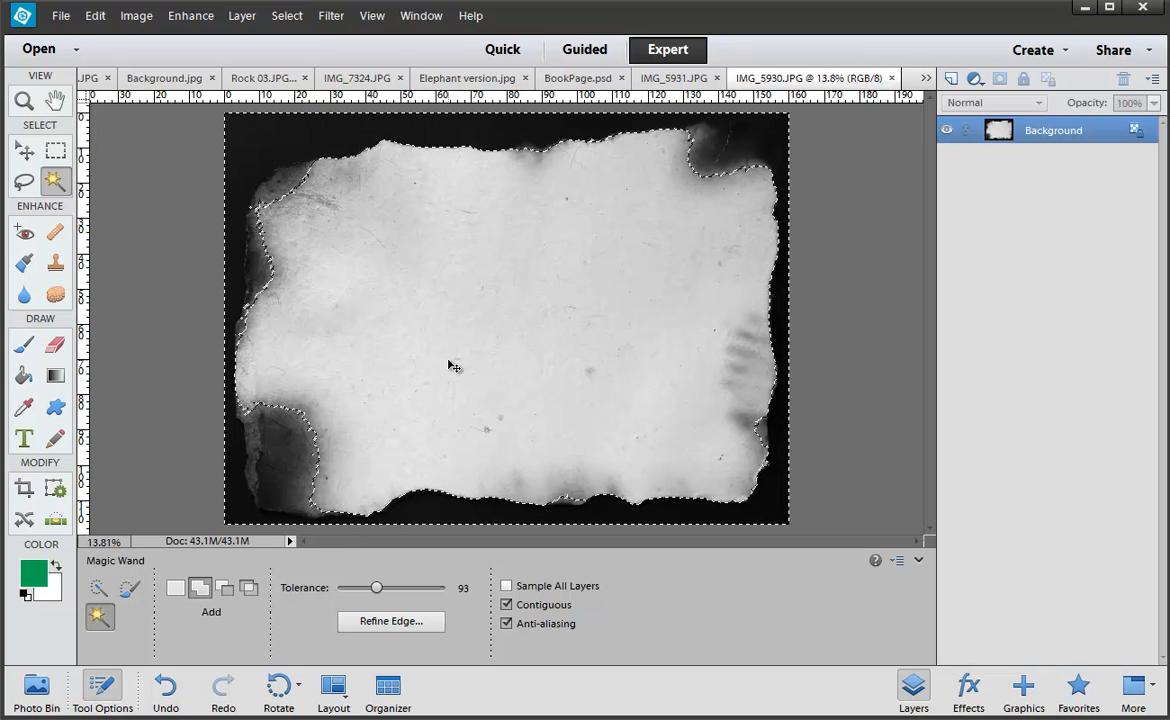
key("ctrl+d")
key("ctrl+w")
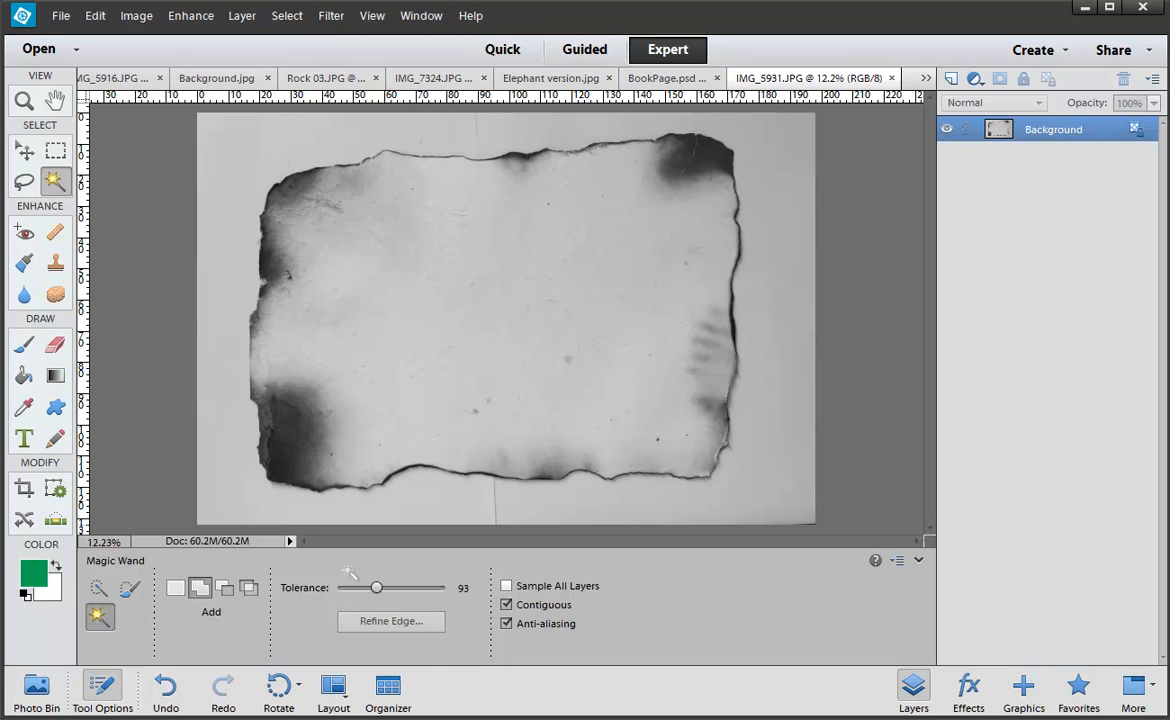
Try selecting the grey surroundings of the paper in IMG_5931 with the Magic Wand at tolerance 30, clearing the selection again
left_click_drag(376, 592, 349, 606)
left_click(265, 155)
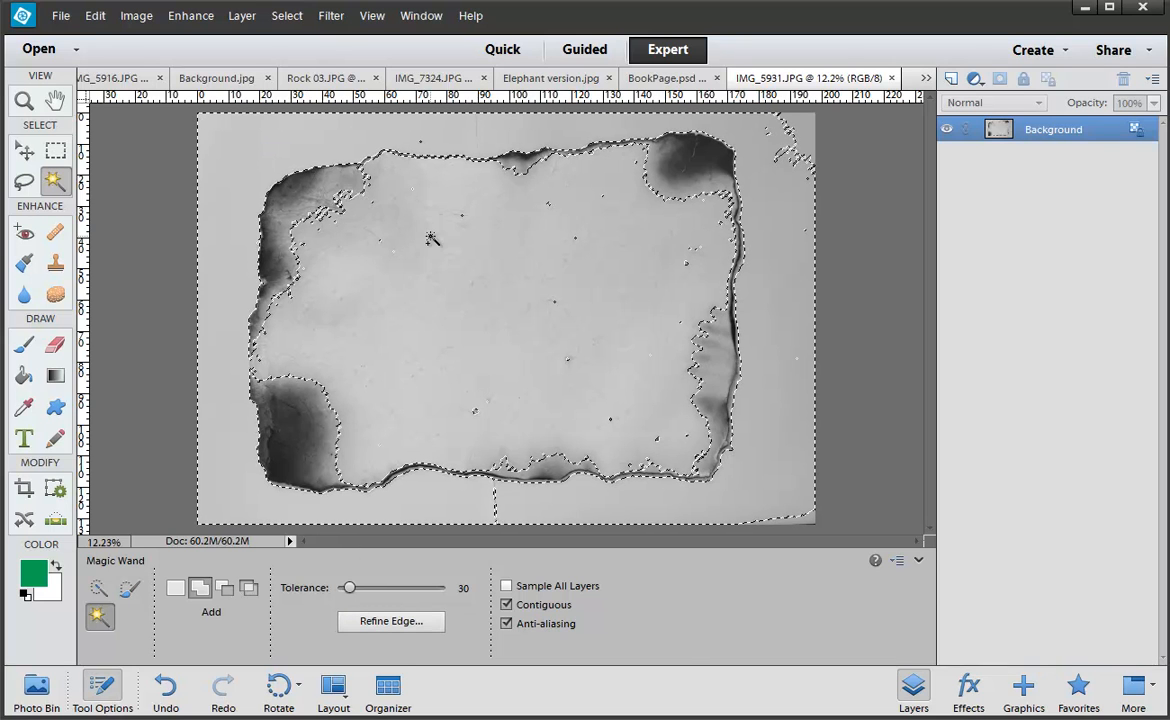
key("ctrl+d")
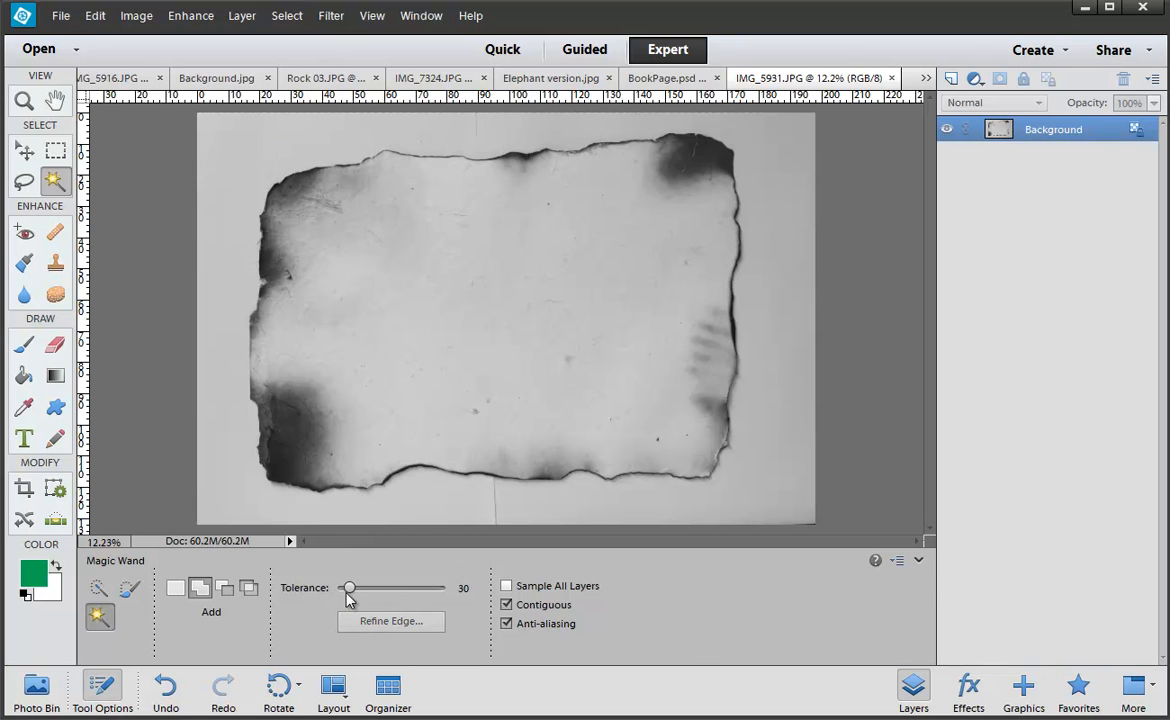
Lower the Magic Wand tolerance to 13, try selecting the grey area below the paper and its lower-right corner, and deselect
left_click_drag(349, 598, 346, 597)
left_click(395, 485)
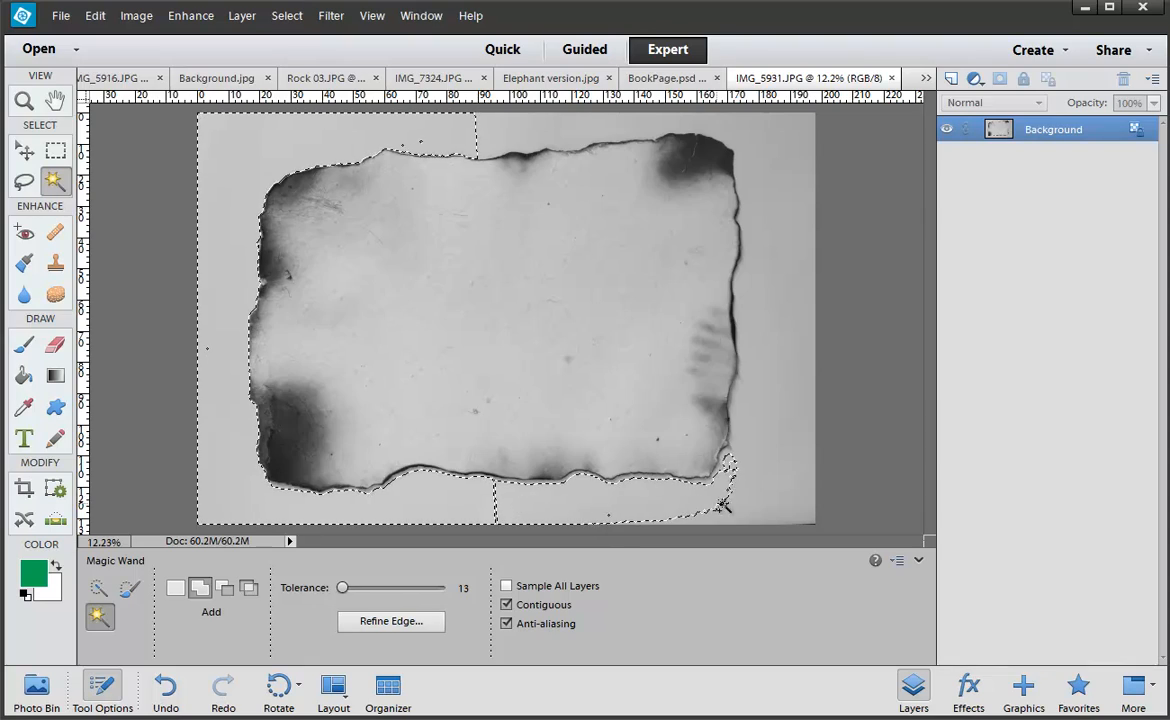
left_click(760, 497)
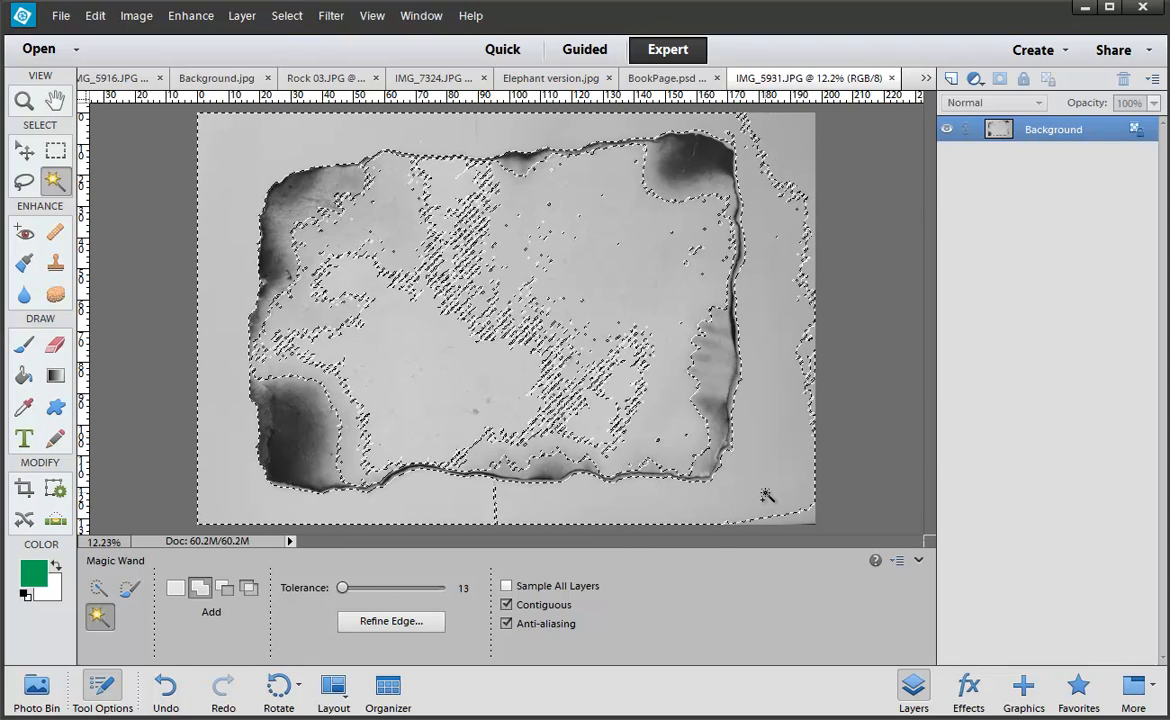
key("ctrl+d")
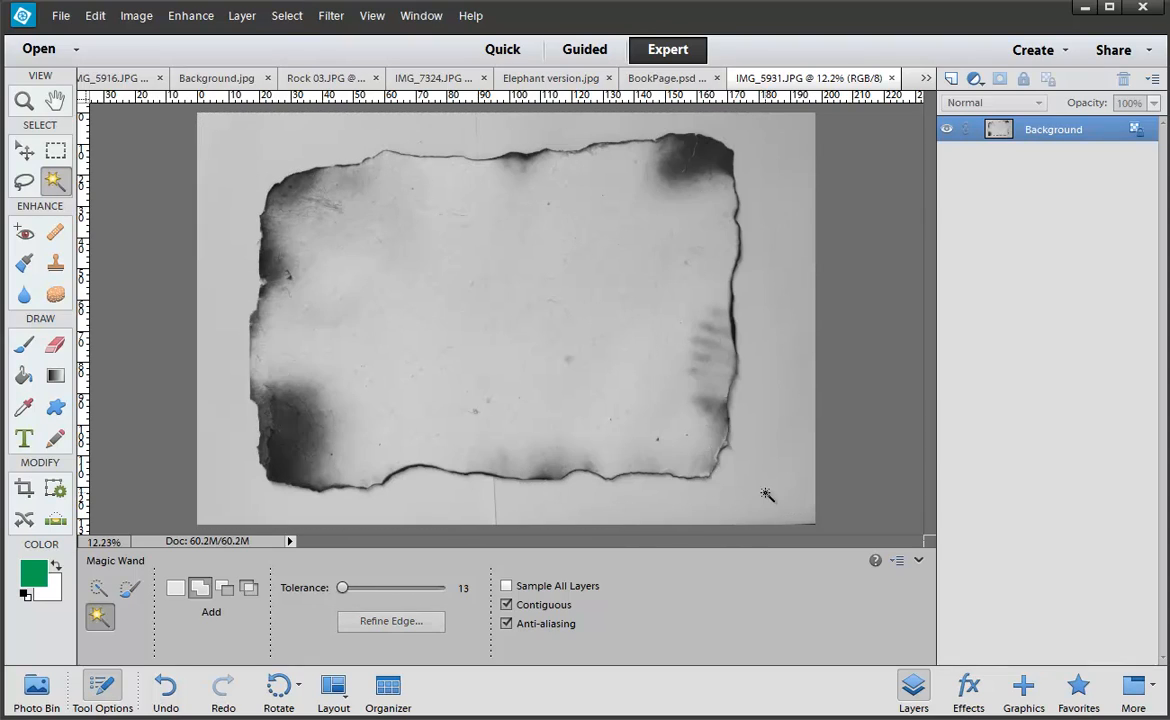
Brighten the burnt-paper image with Levels, using input values 18, 1.49 and 218
key("ctrl+l")
left_click_drag(983, 540, 954, 546)
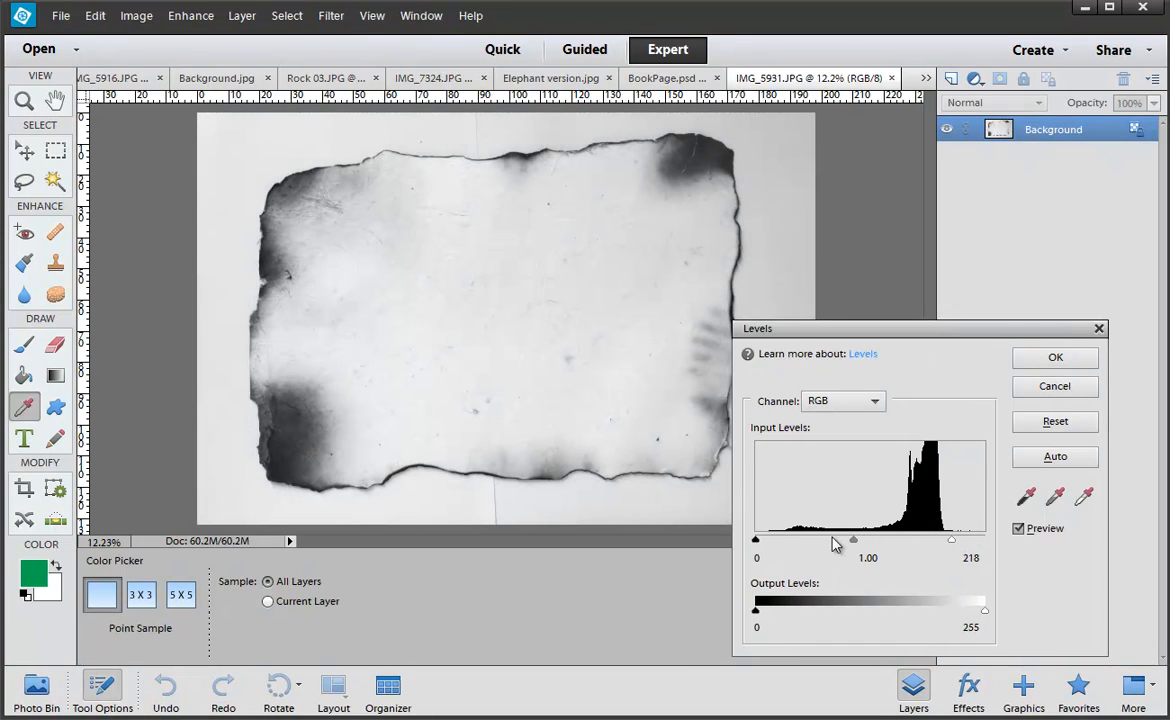
left_click_drag(853, 541, 771, 541)
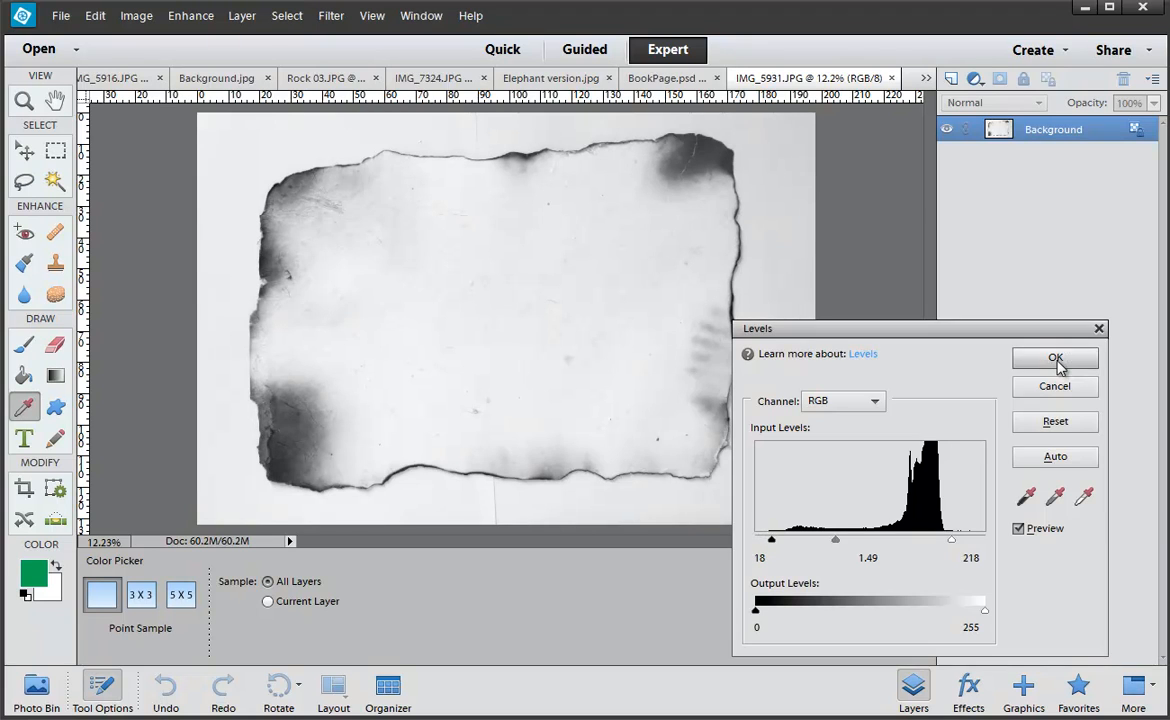
left_click(1055, 359)
Select the light surroundings of the burnt paper with the Magic Wand and invert the selection so the paper itself is selected
key("a")
left_click(657, 509)
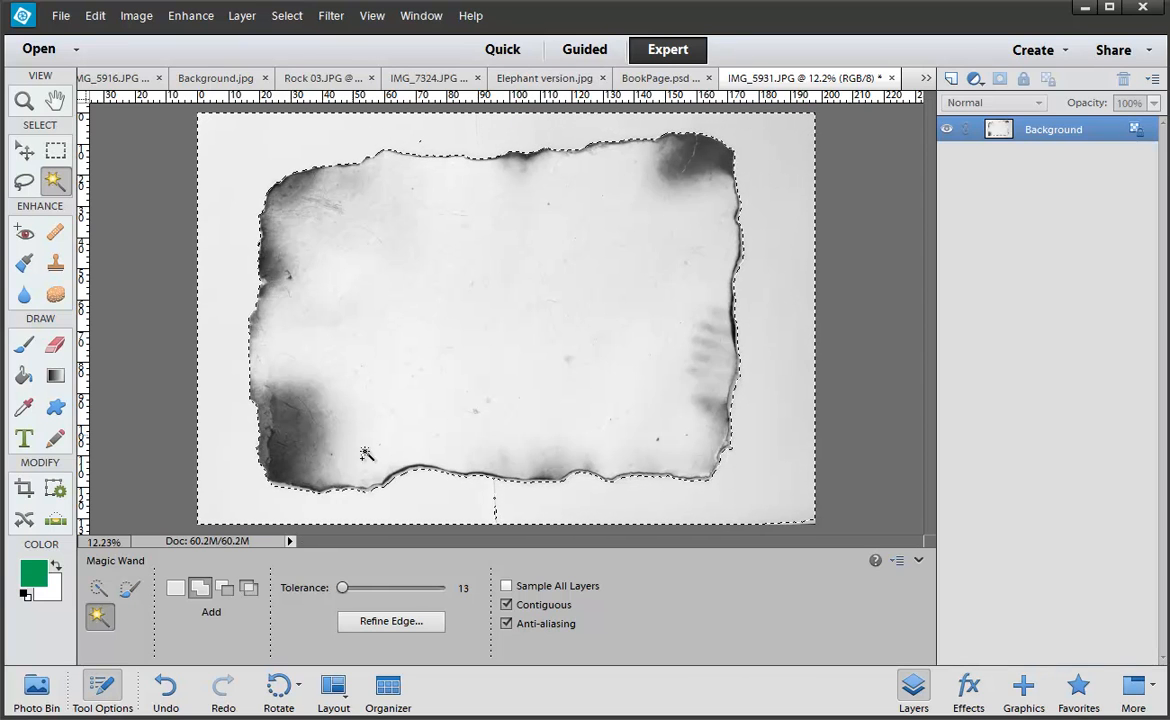
left_click(492, 516)
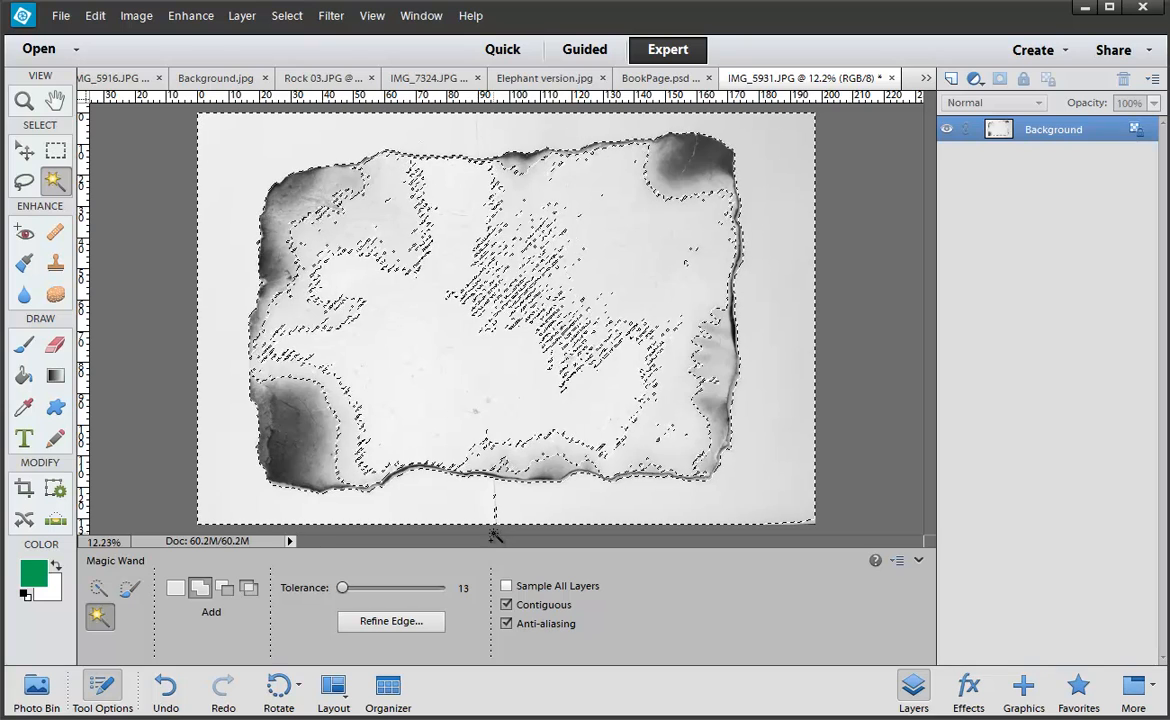
key("ctrl+z")
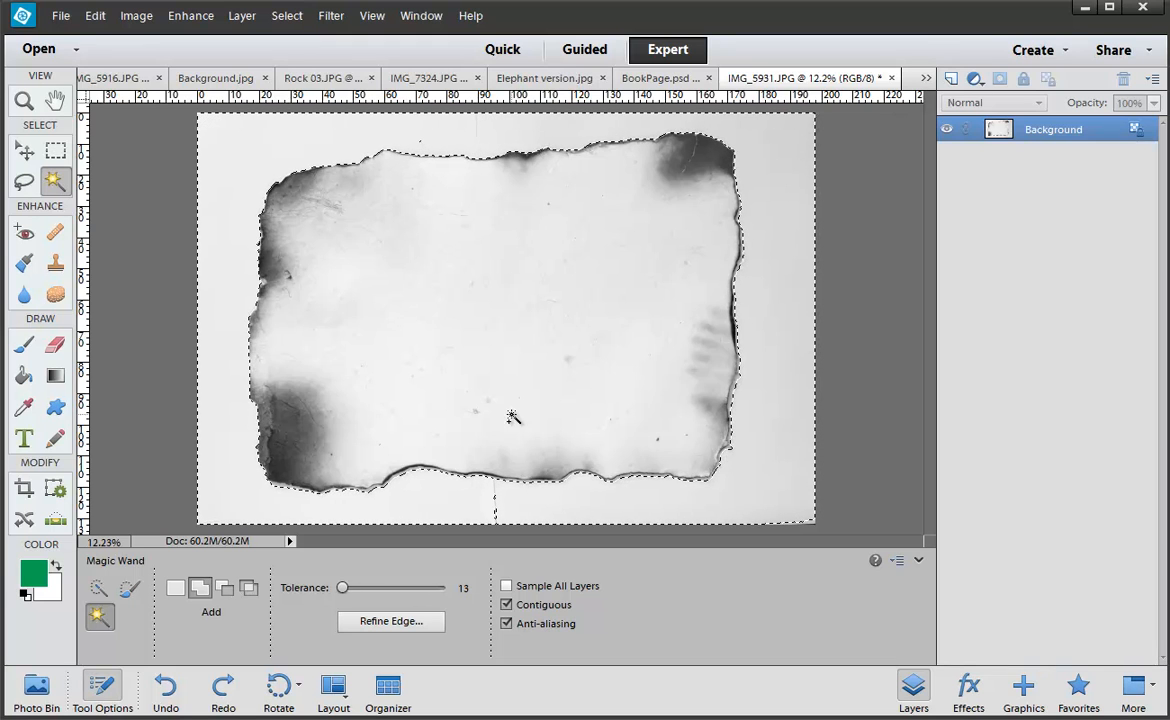
left_click(289, 18)
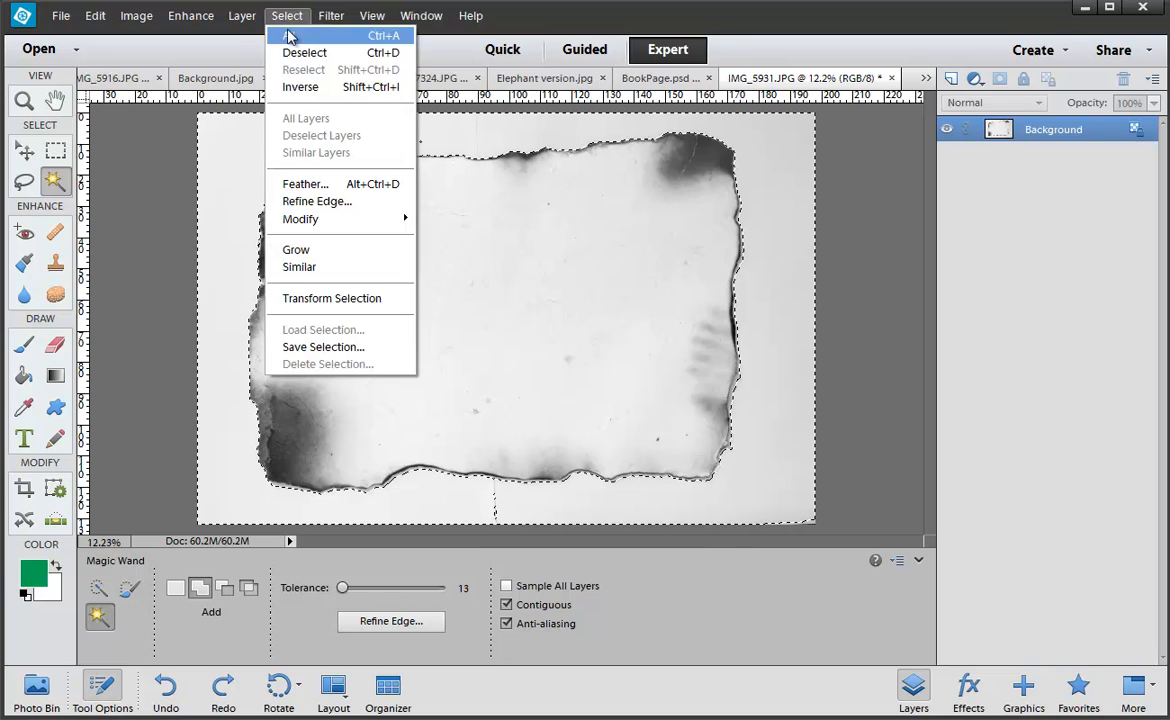
left_click(300, 87)
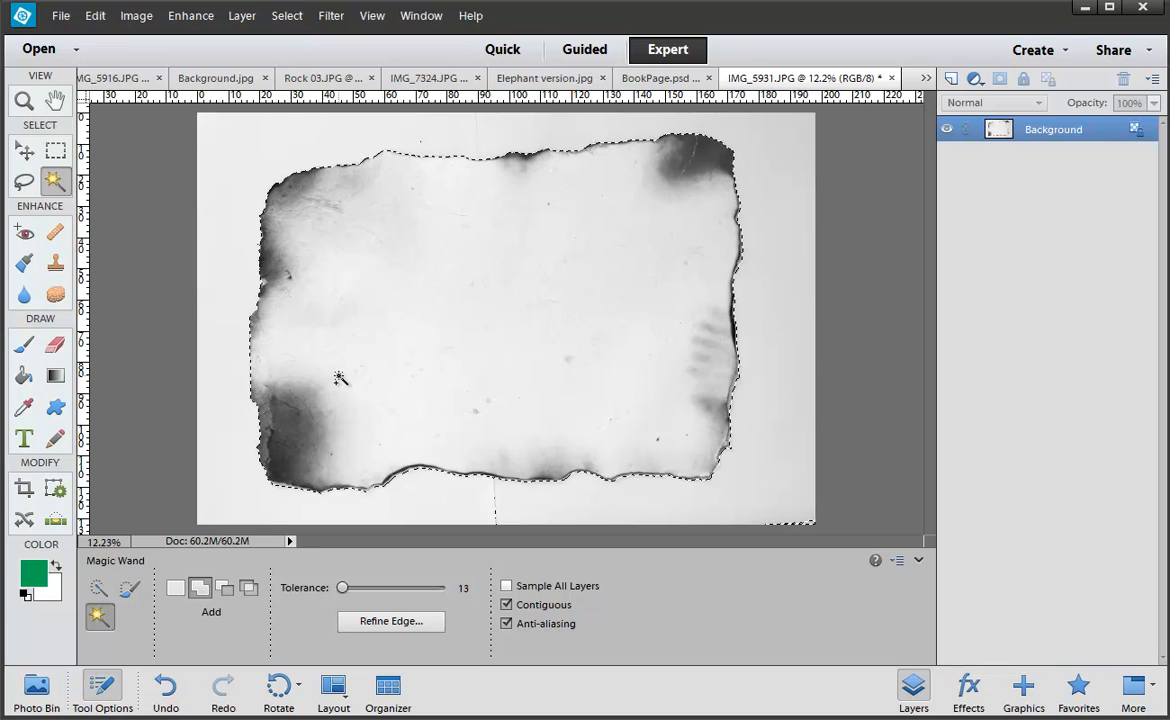
Copy the selected burnt paper into BookPage.psd and place its layer above the elephant photo
left_click(243, 78)
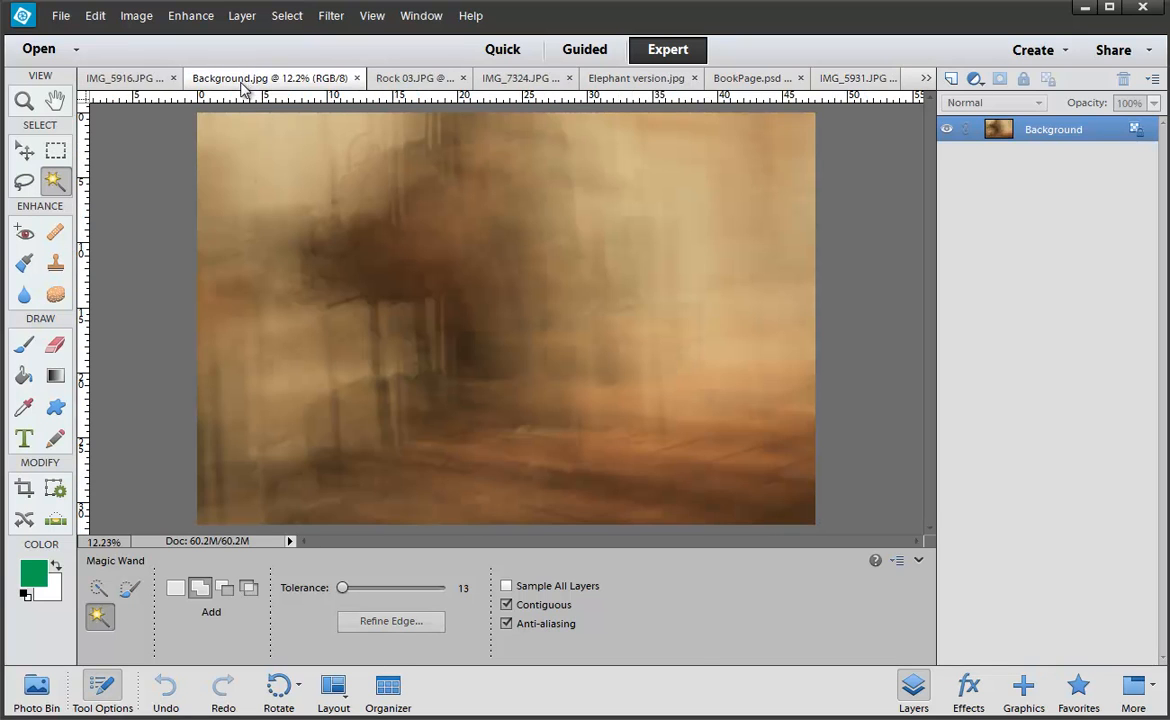
left_click(710, 79)
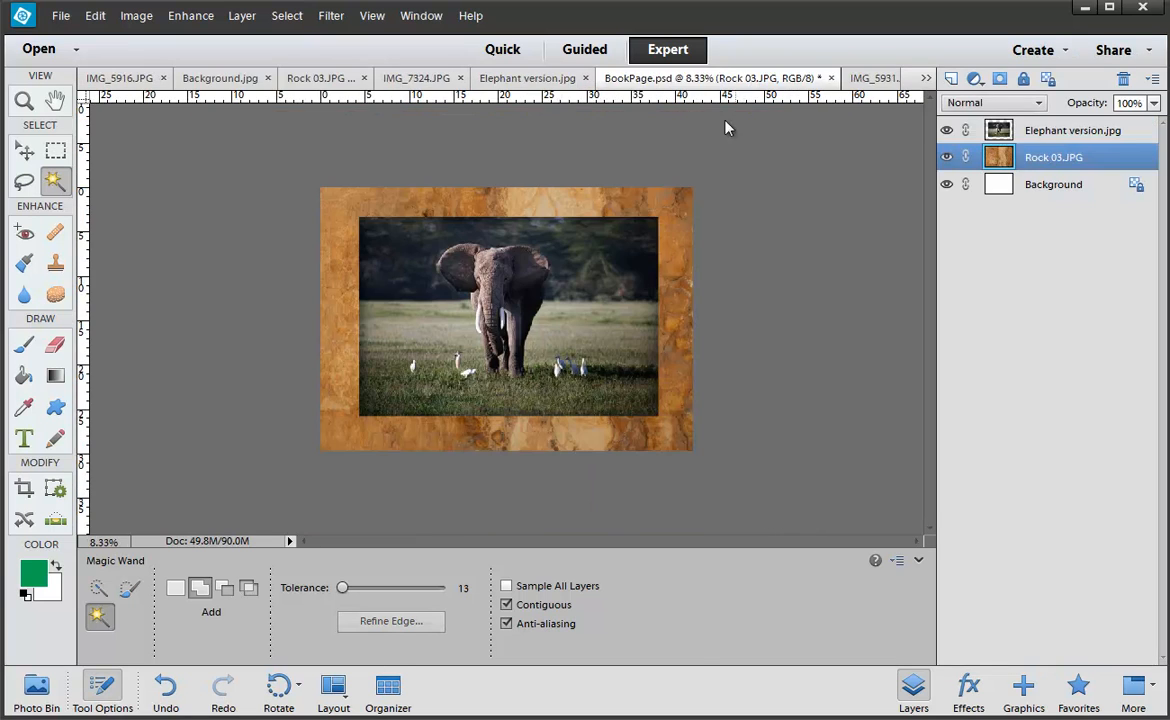
key("ctrl+v")
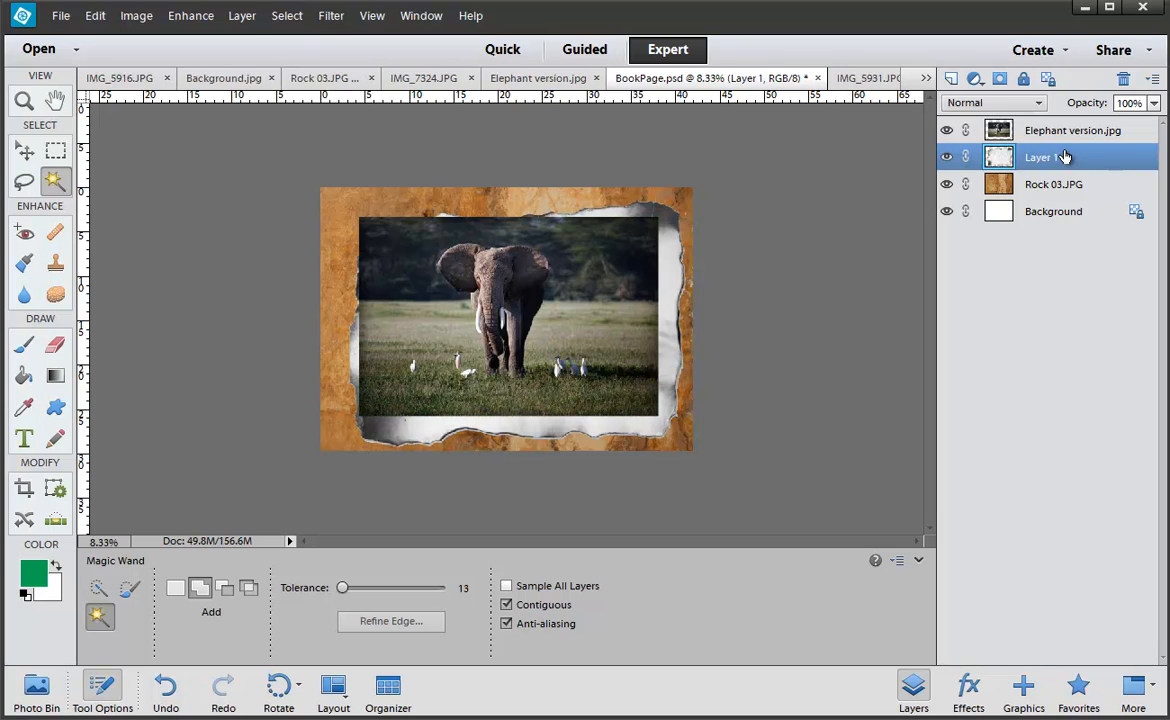
left_click_drag(1058, 157, 1065, 125)
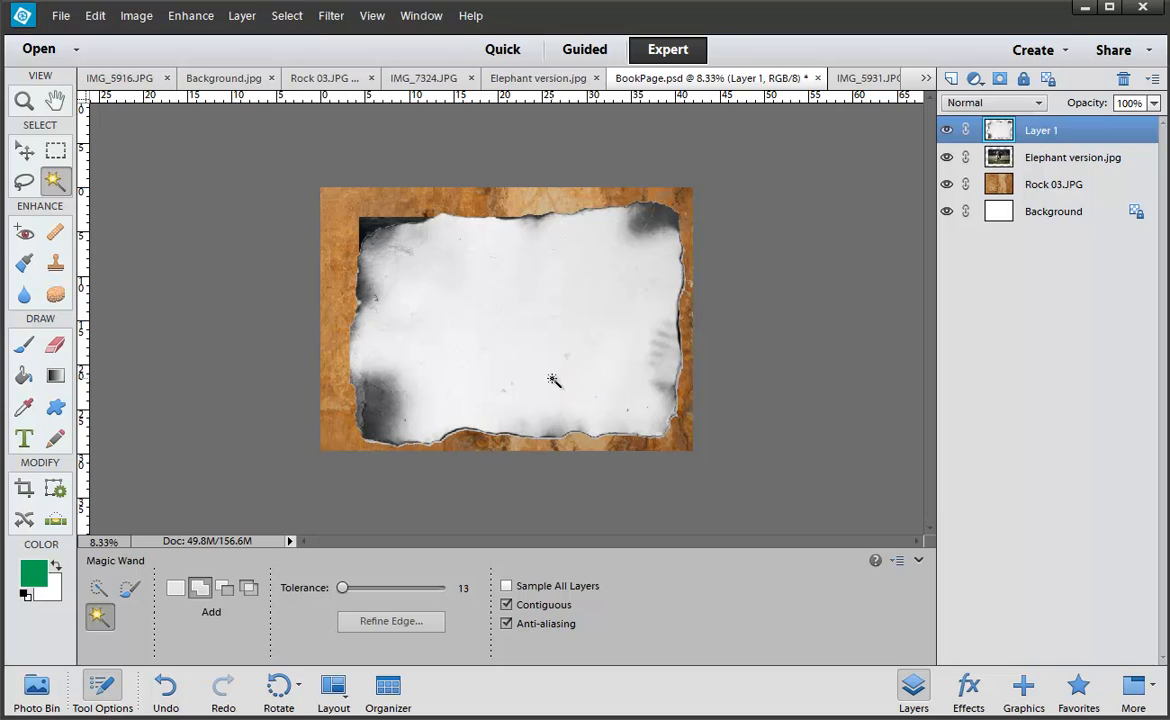
Rotate the burnt paper layer about 3.18 degrees, scale it proportionally to about 86.77% and position it over the elephant photo
key("v")
mouse_move(553, 386)
left_mouse_down()
mouse_move(501, 373)
mouse_move(535, 379)
left_mouse_up()
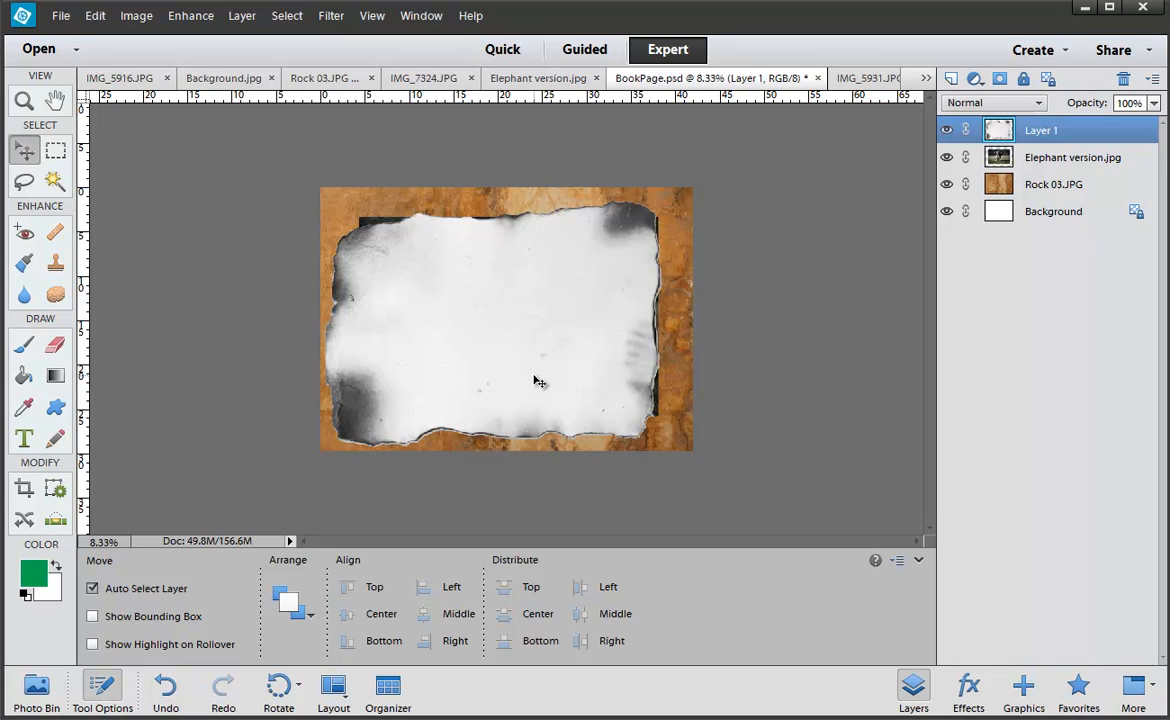
key("ctrl+t")
left_click_drag(501, 151, 511, 151)
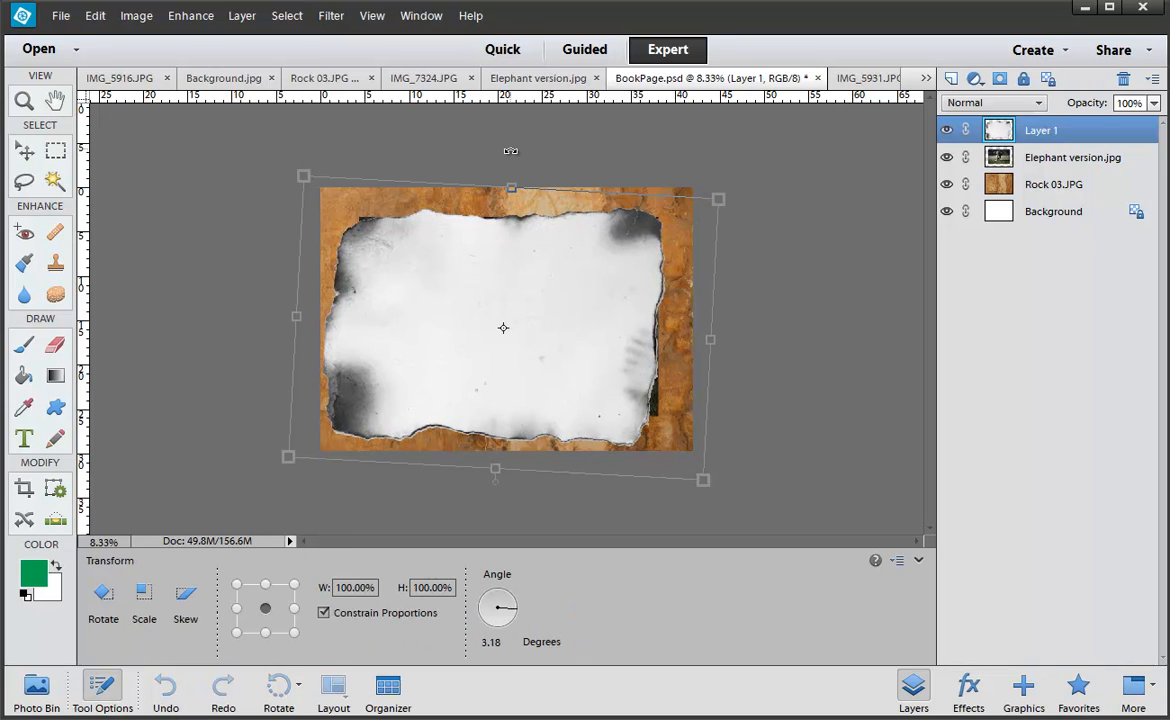
left_click_drag(551, 355, 559, 352)
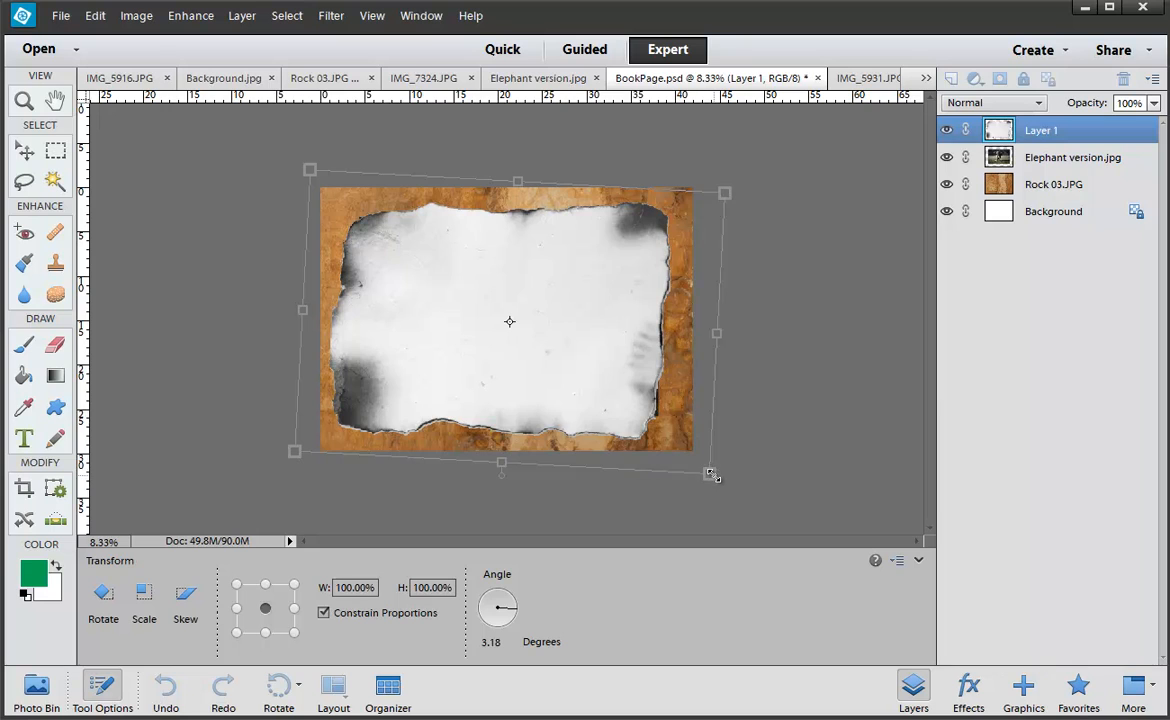
left_click_drag(711, 476, 672, 444)
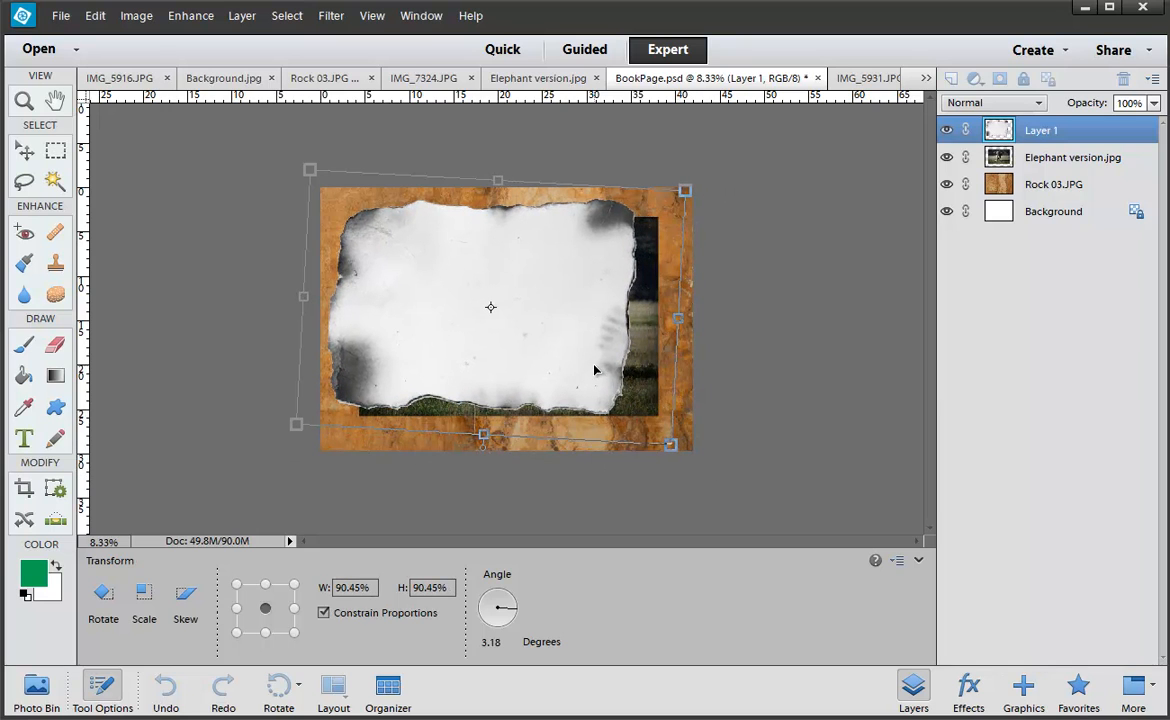
left_click_drag(594, 371, 616, 377)
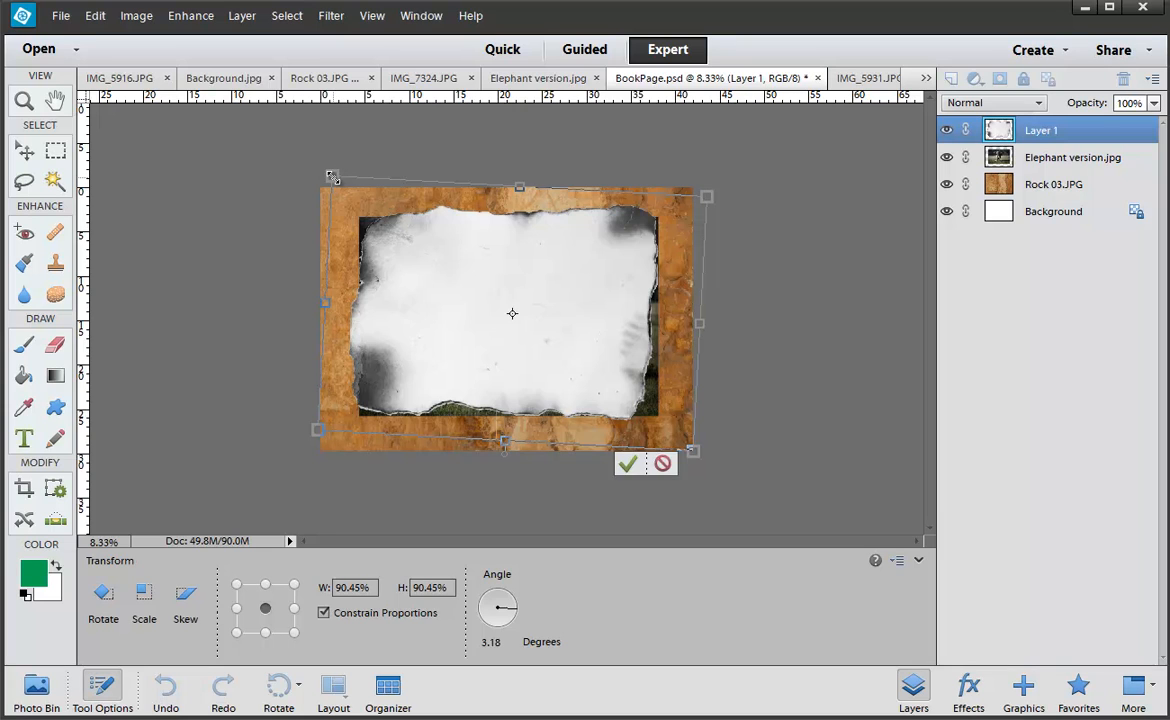
left_click_drag(333, 177, 343, 196)
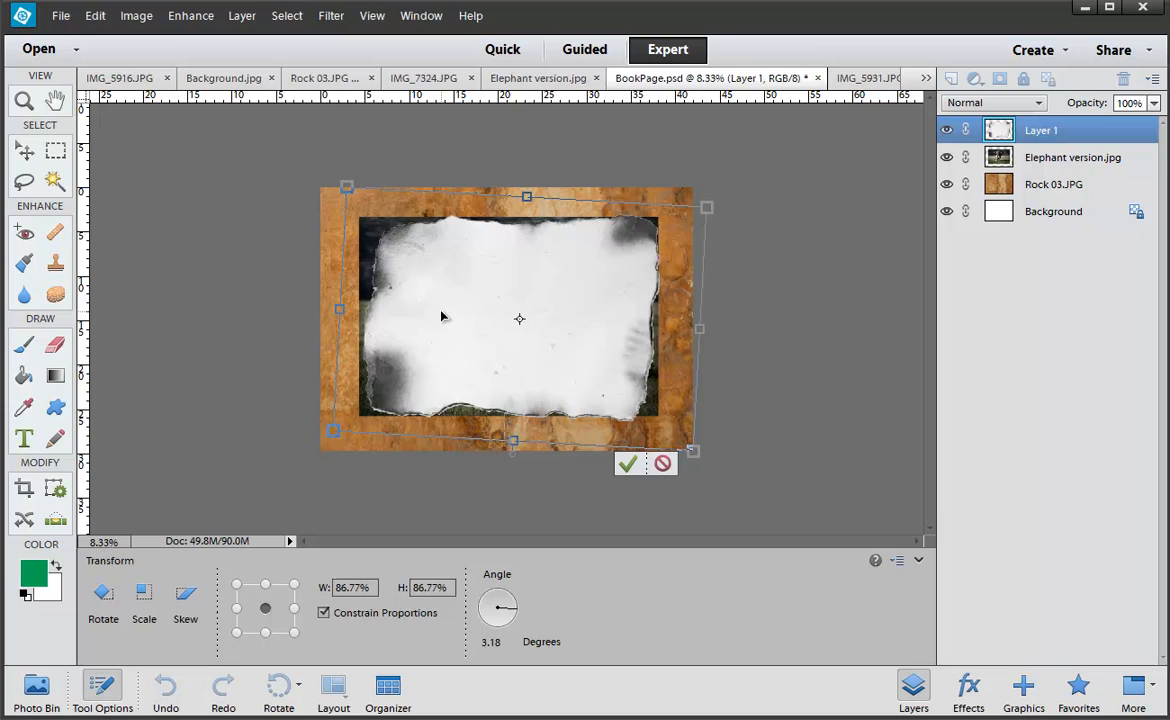
key("Return")
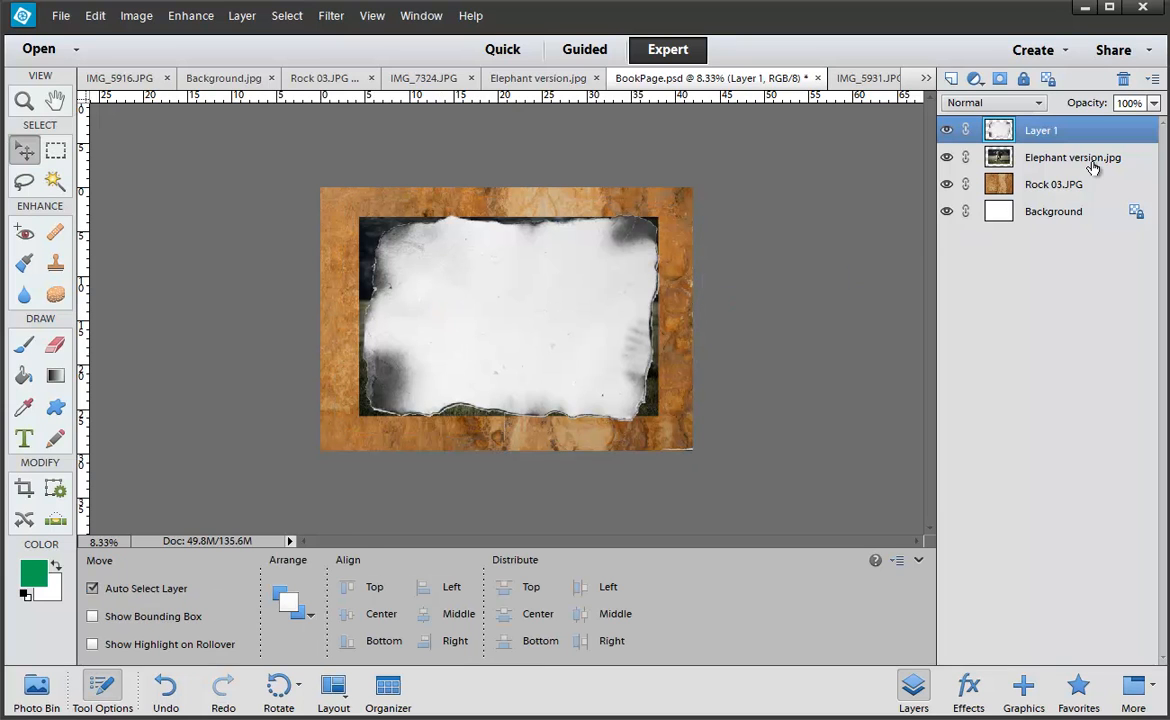
Enlarge the elephant photo layer proportionally to about 105.55% so it extends past the burnt paper on all sides
left_click(1090, 160)
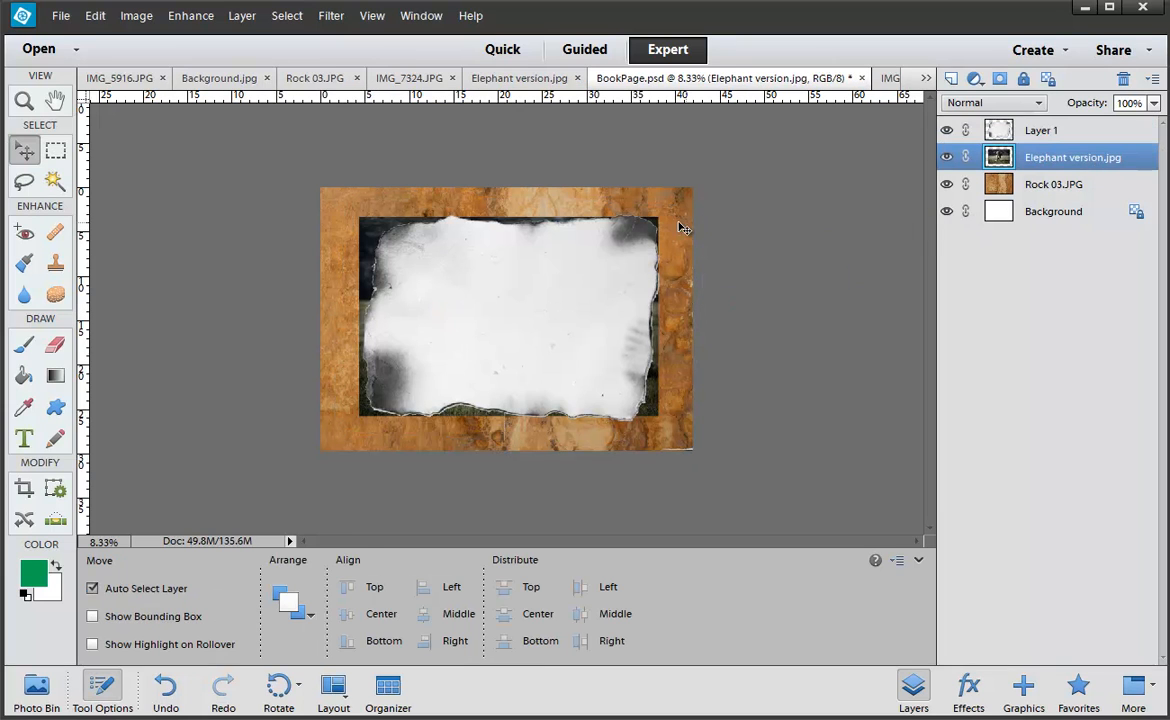
key("ctrl+t")
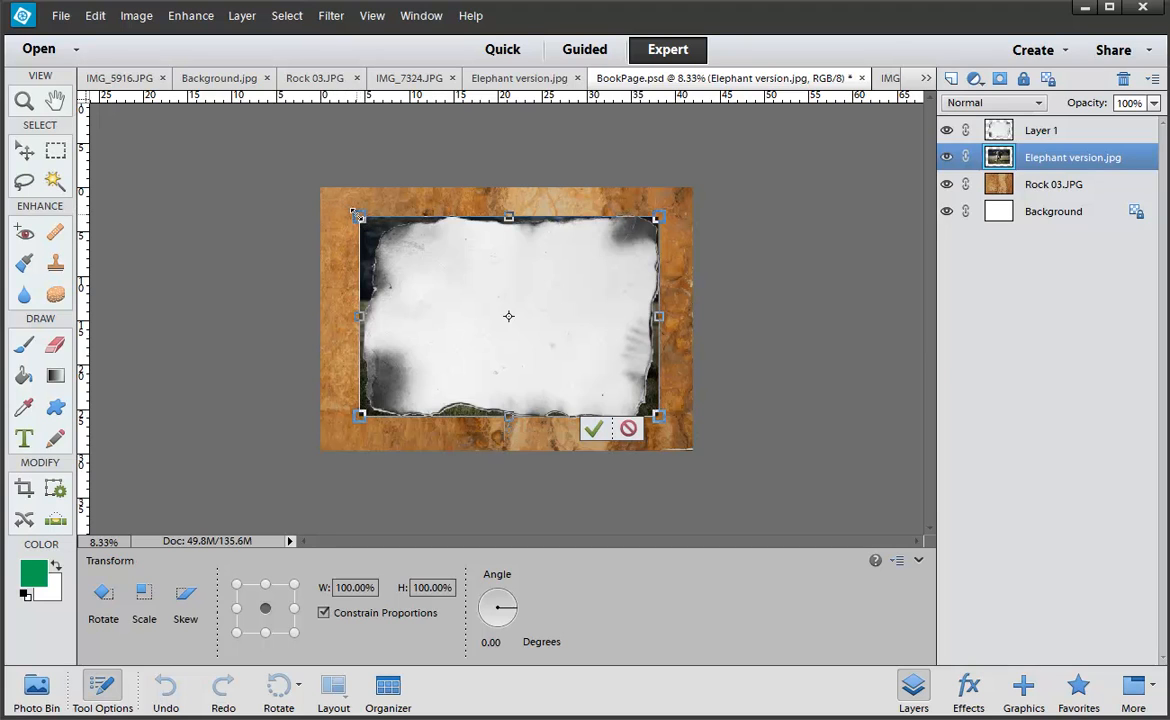
left_click_drag(352, 212, 342, 207)
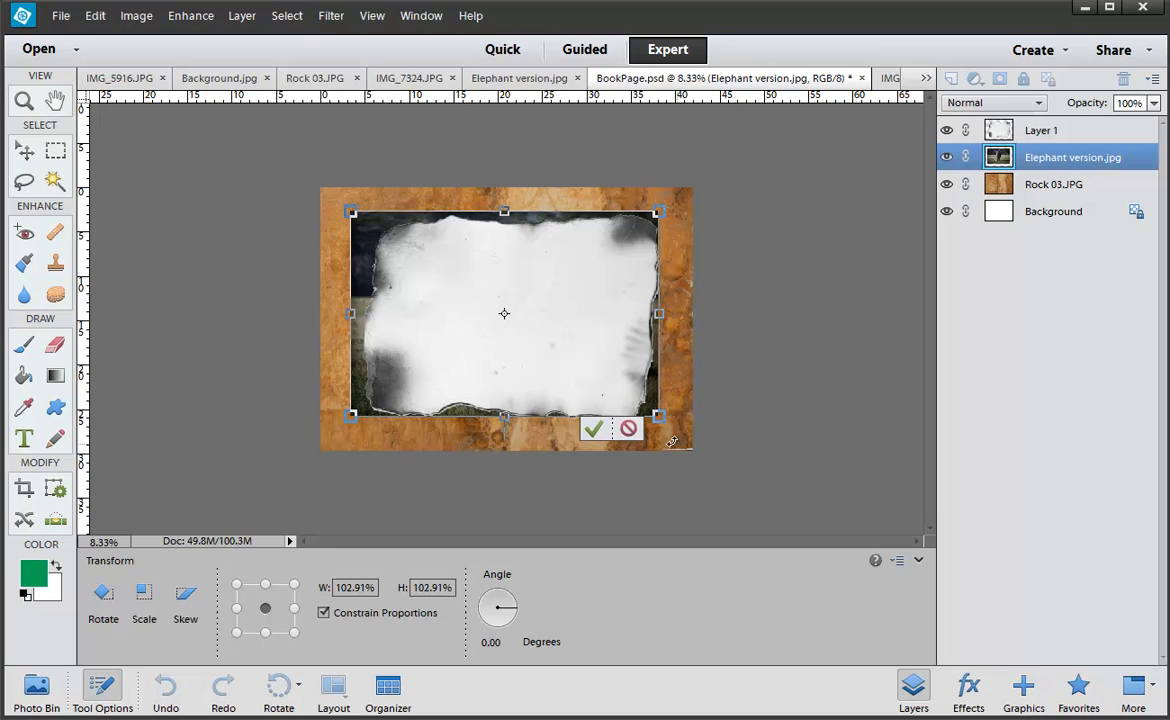
left_click_drag(659, 419, 667, 423)
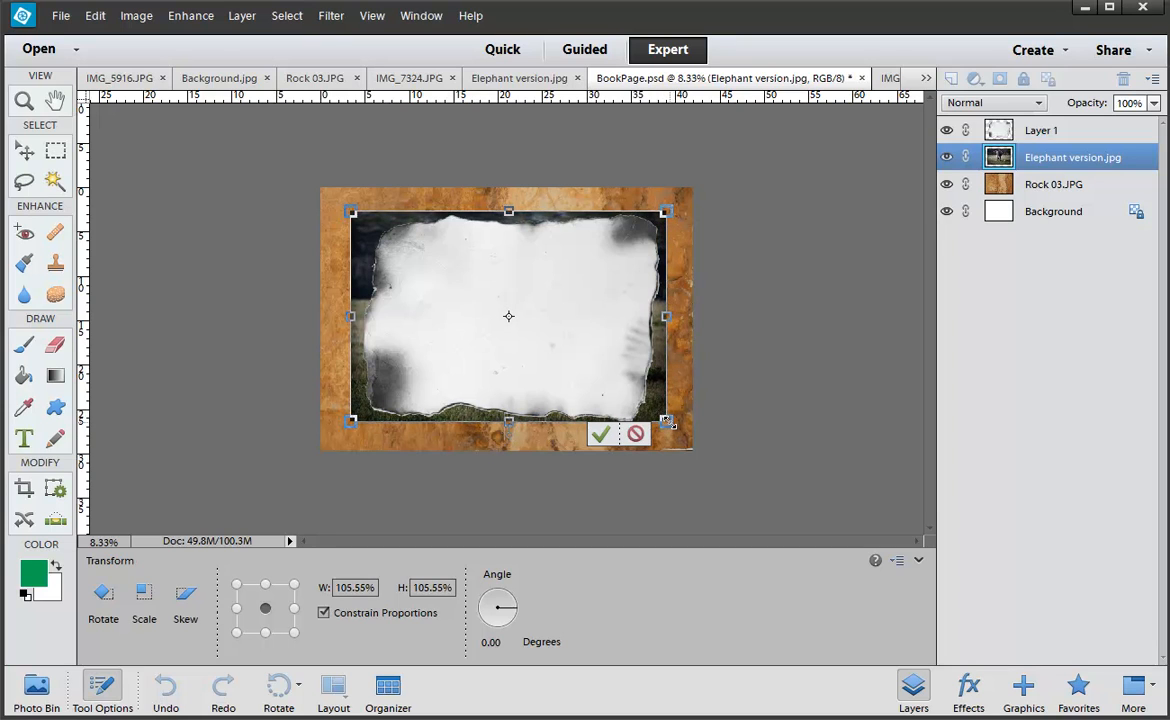
left_click(600, 433)
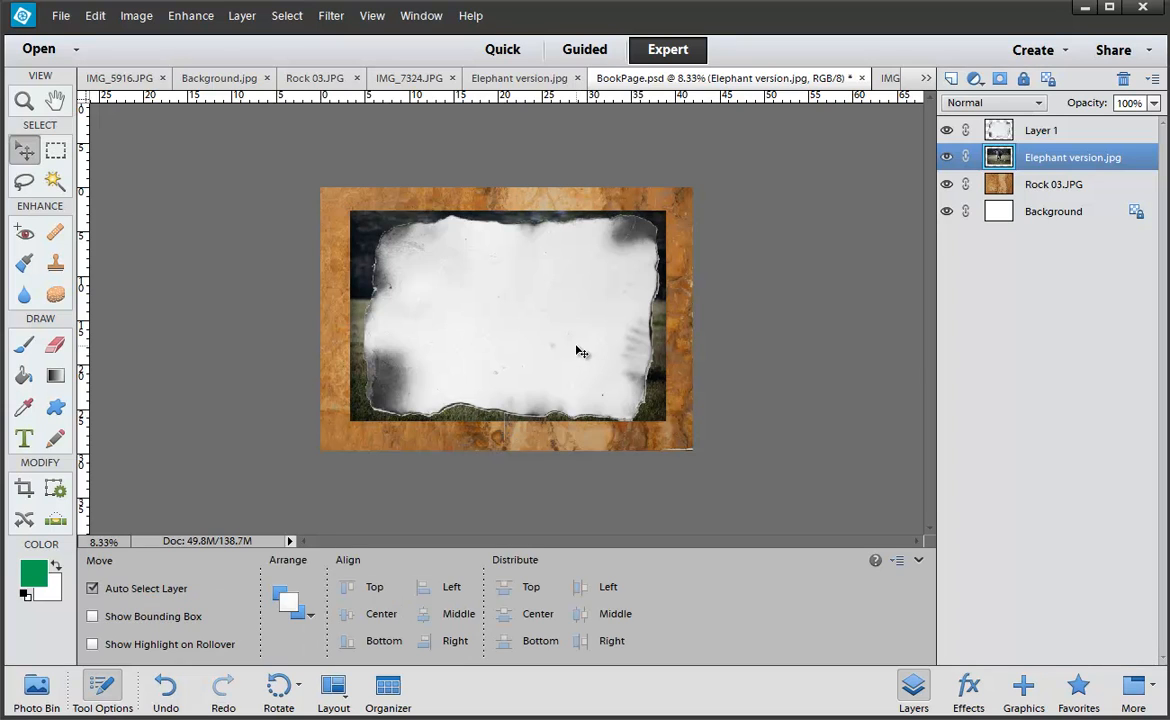
Nudge the burnt paper slightly left to centre it over the photo and hide the elephant, rock and background layers
mouse_move(577, 351)
left_mouse_down()
mouse_move(561, 347)
mouse_move(571, 350)
left_mouse_up()
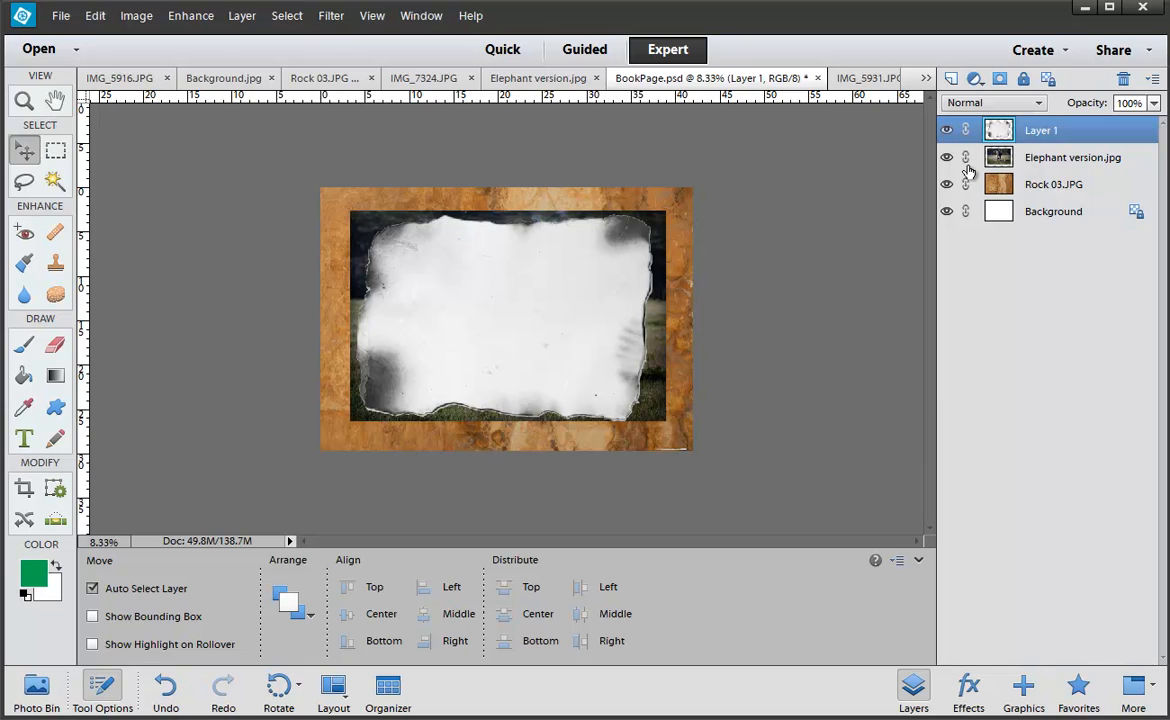
left_click_drag(946, 157, 947, 214)
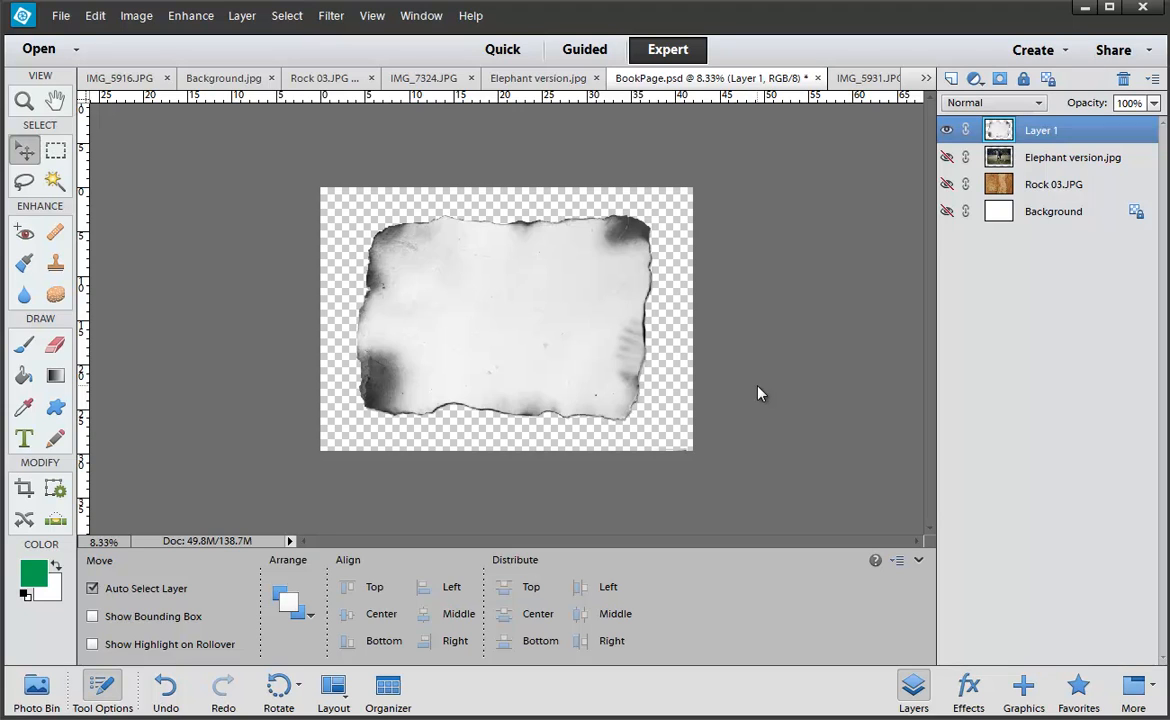
Compare Magic Wand selections of the surroundings and the burnt paper itself, ending with the transparent area around the paper selected
key("w")
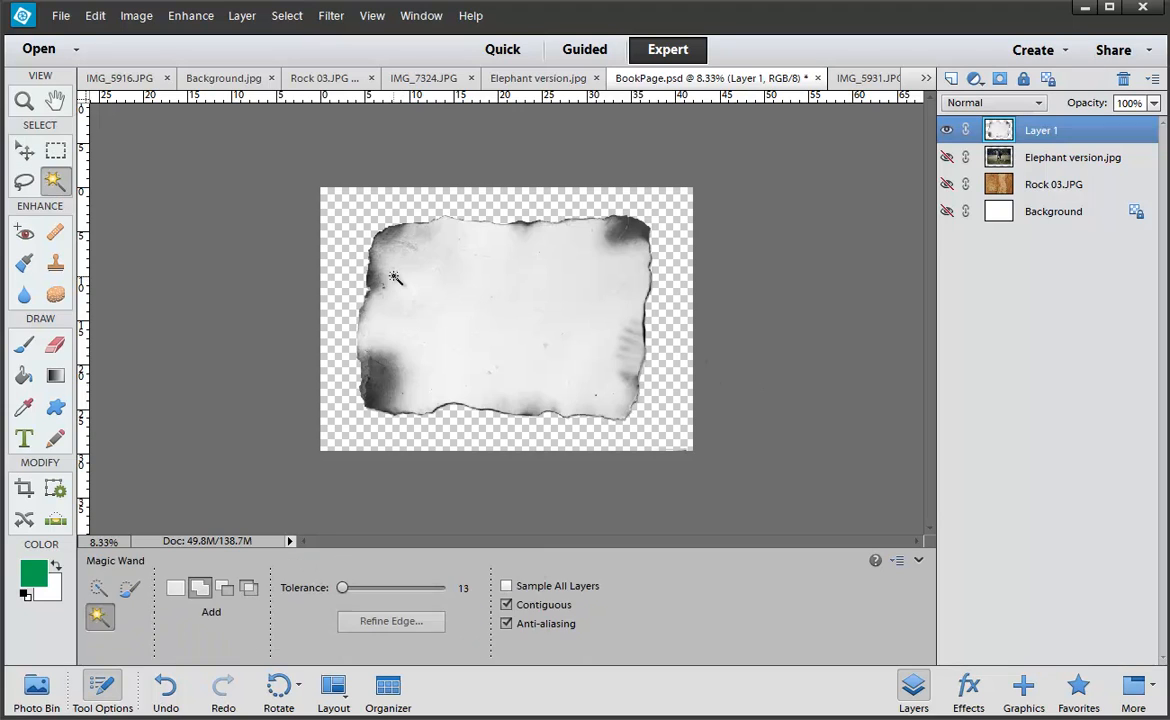
left_click(330, 230)
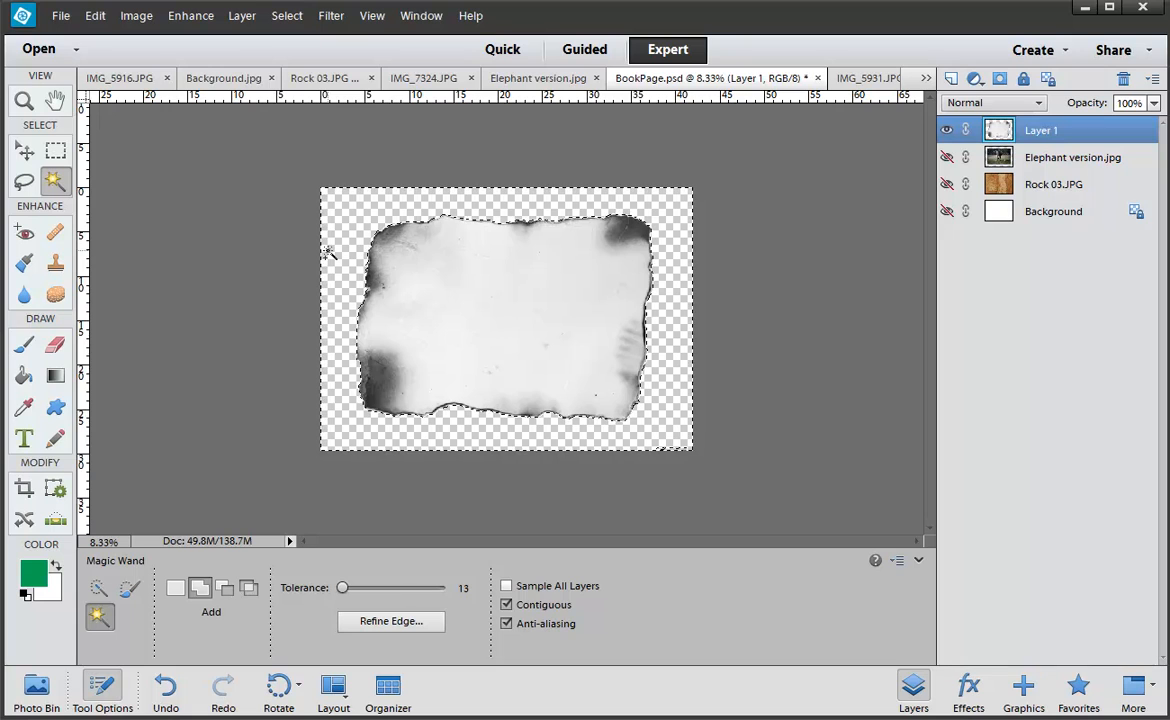
key("ctrl+d")
left_click(447, 323)
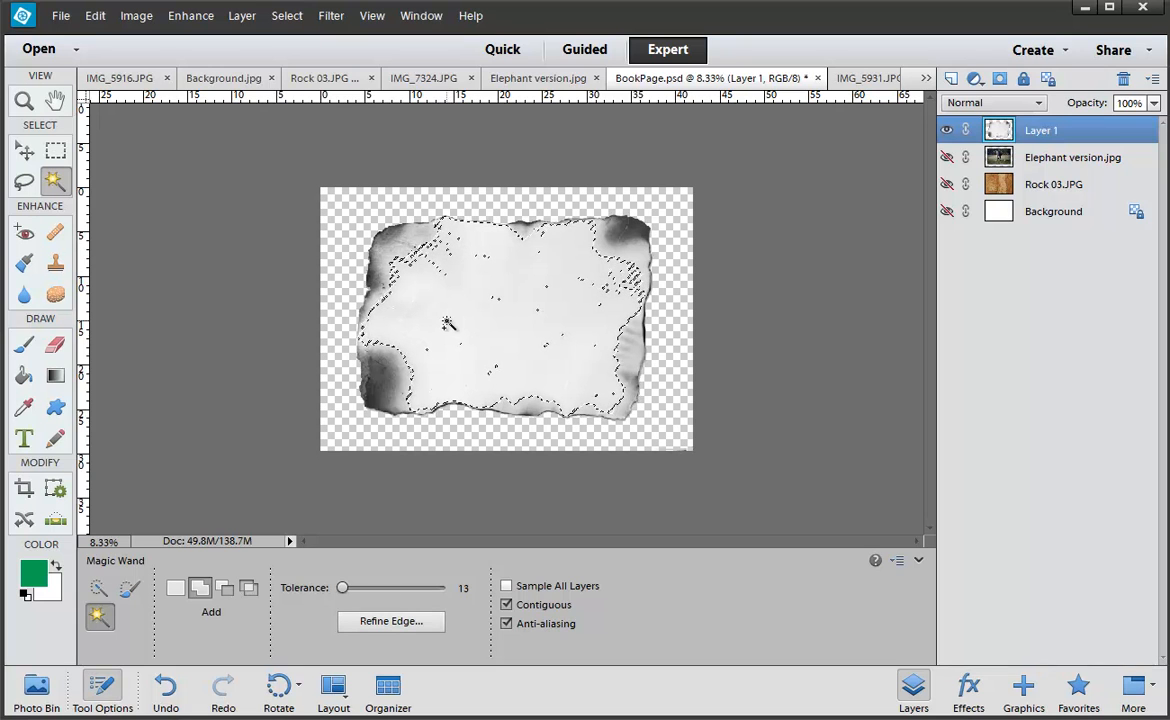
key("ctrl+d")
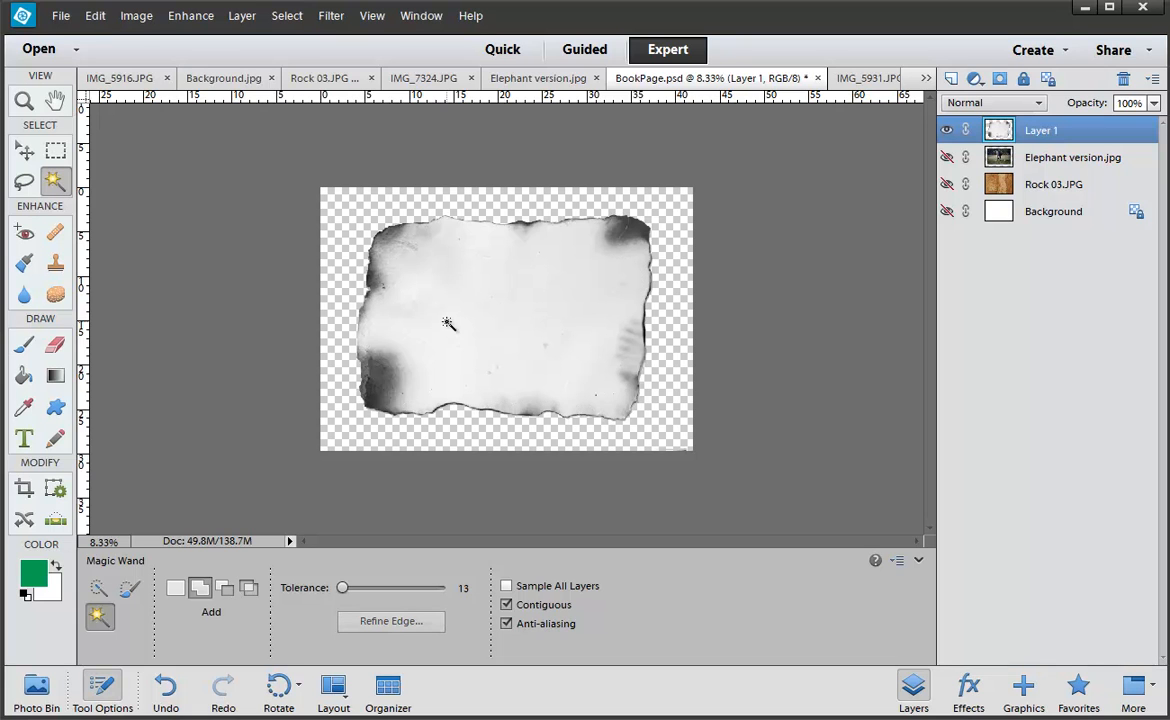
left_click(359, 233)
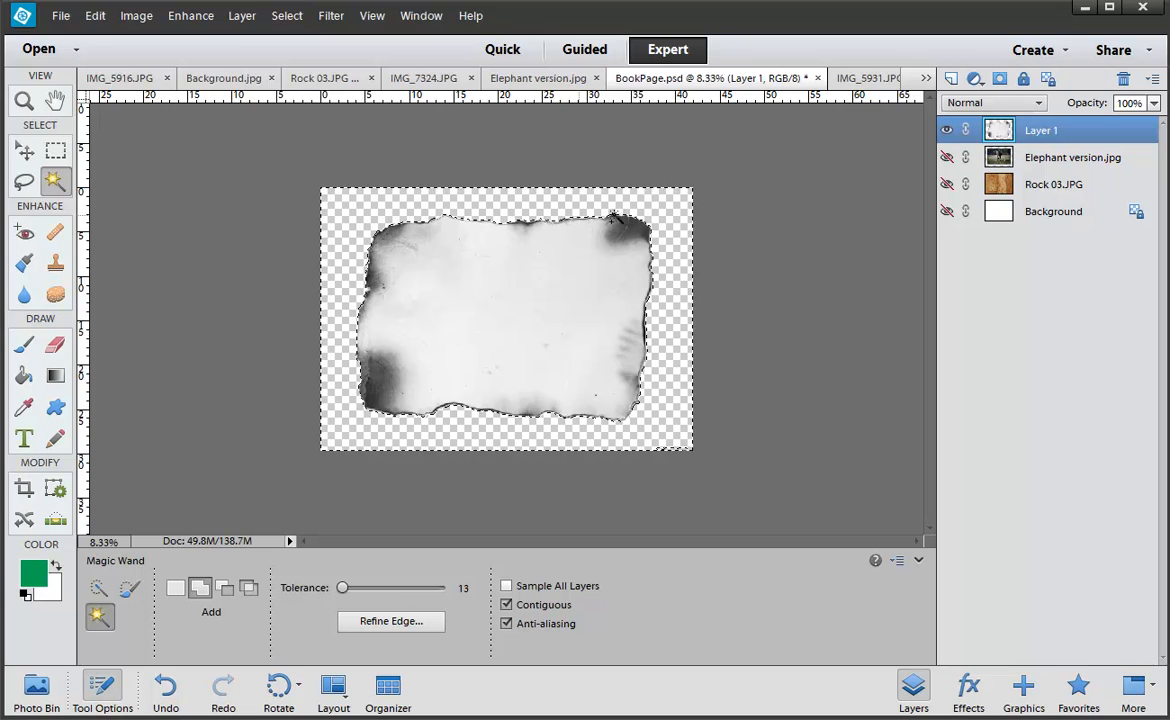
Show the elephant photo layer, try trimming it to the burnt paper's outline and undo the trim
left_click(966, 156)
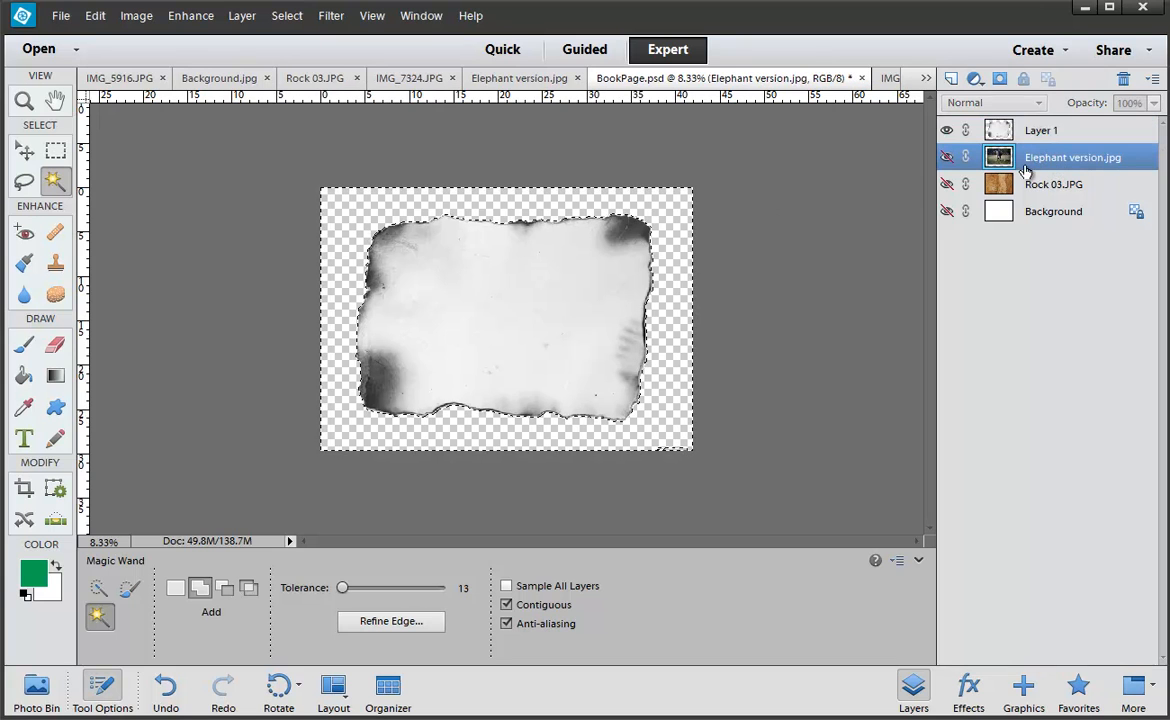
left_click(947, 157)
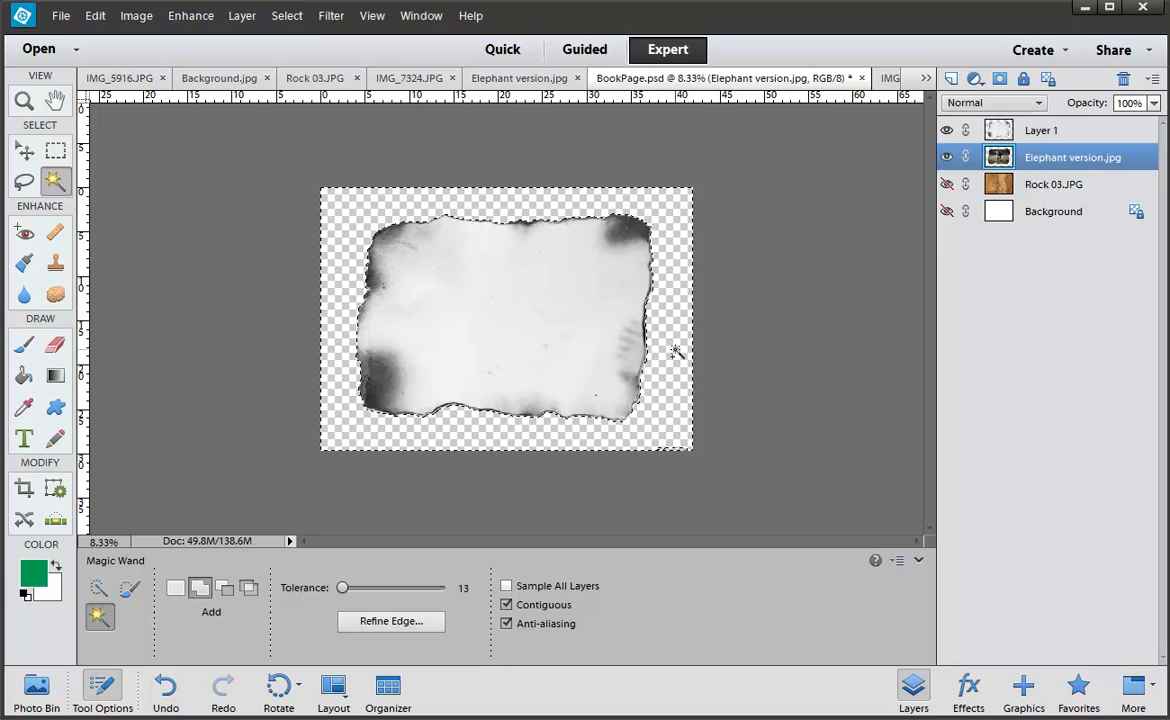
key("ctrl+z")
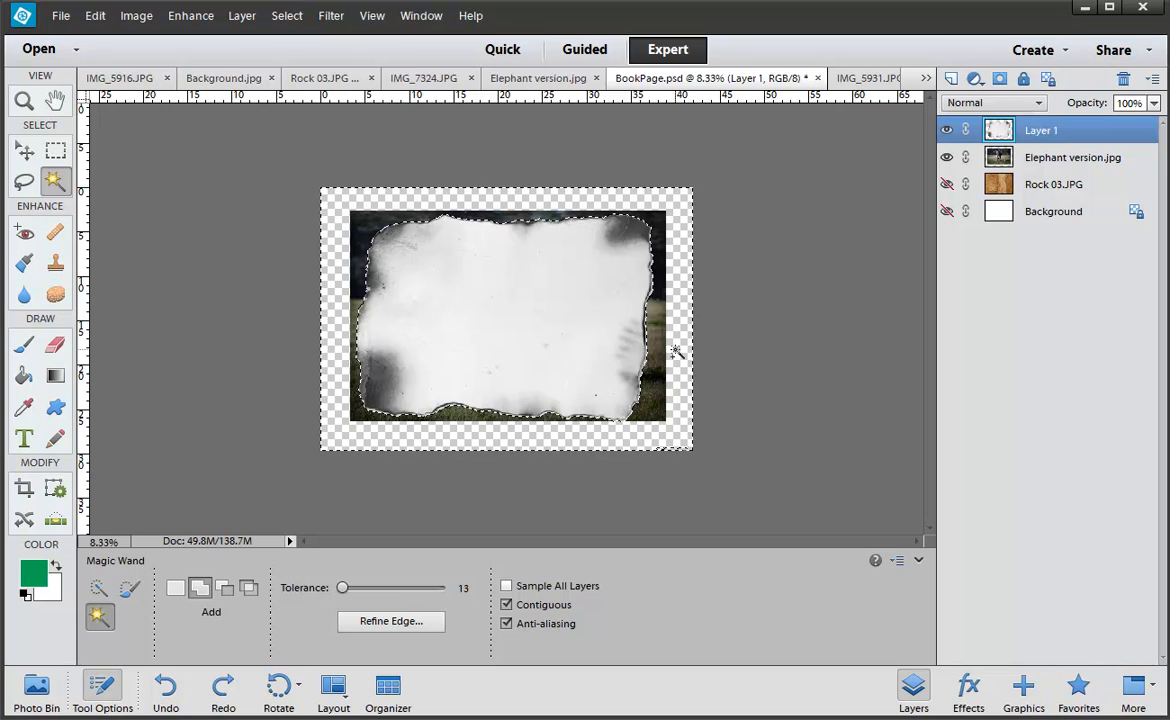
Select the transparent area around the burnt paper on Layer 1, delete that area from the elephant photo layer and deselect
left_click(676, 351)
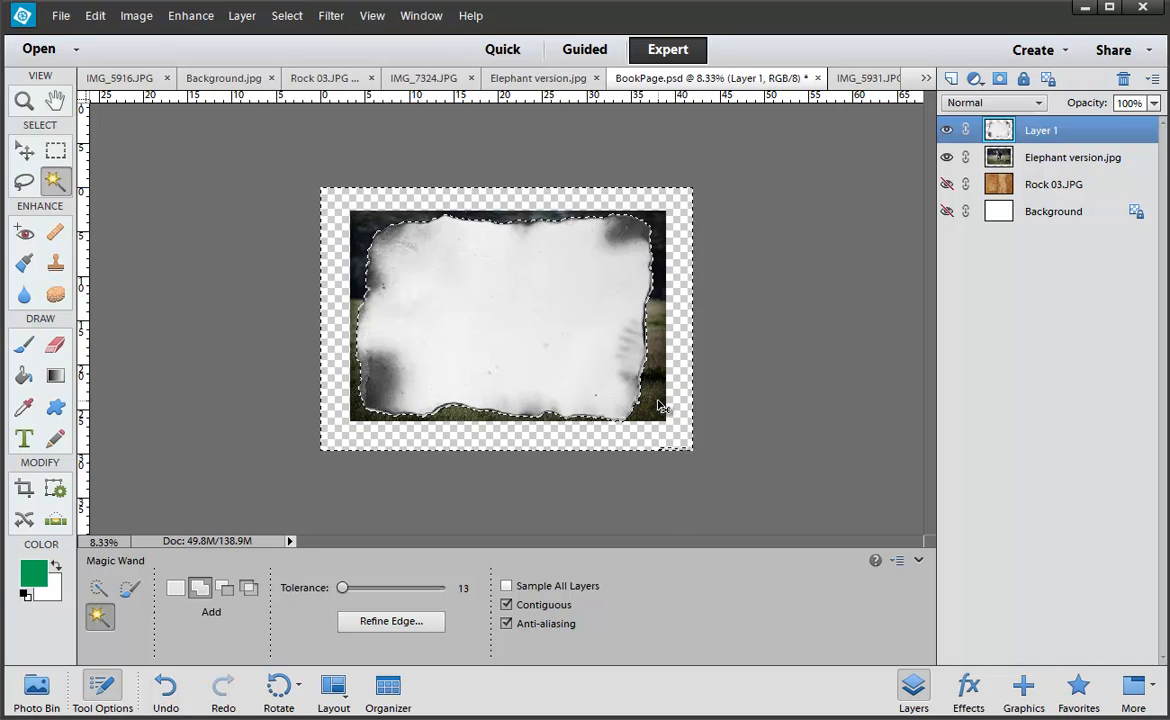
key("ctrl+d")
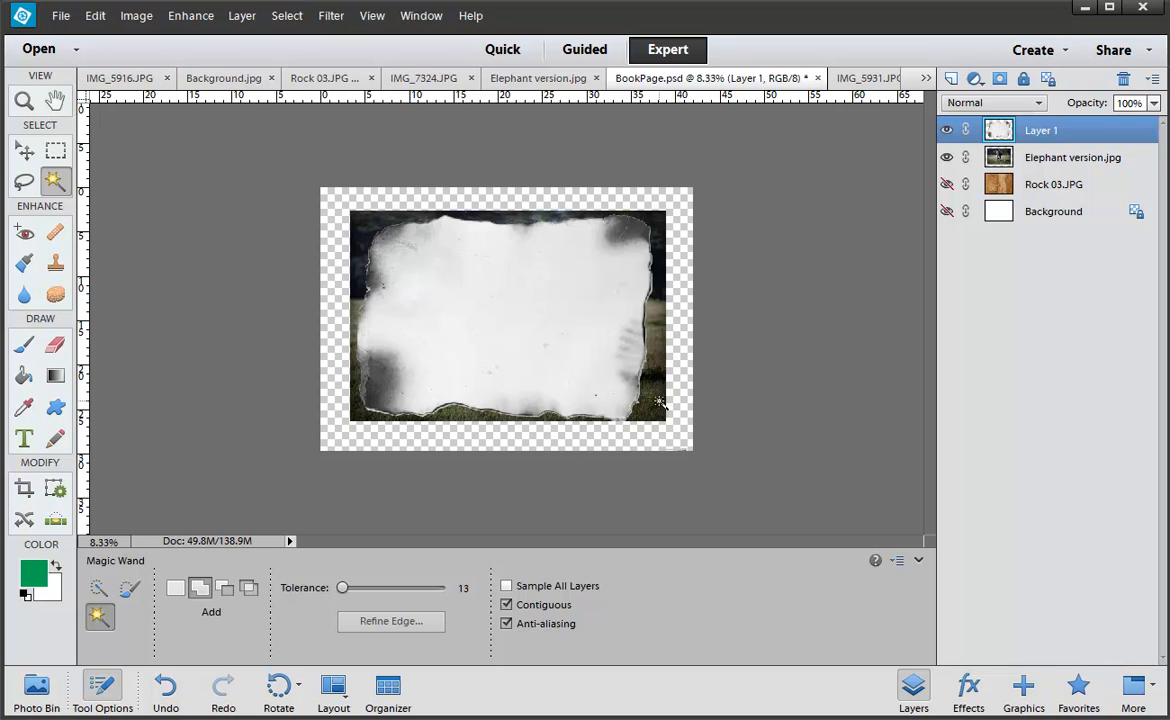
left_click(660, 402)
left_click(975, 155)
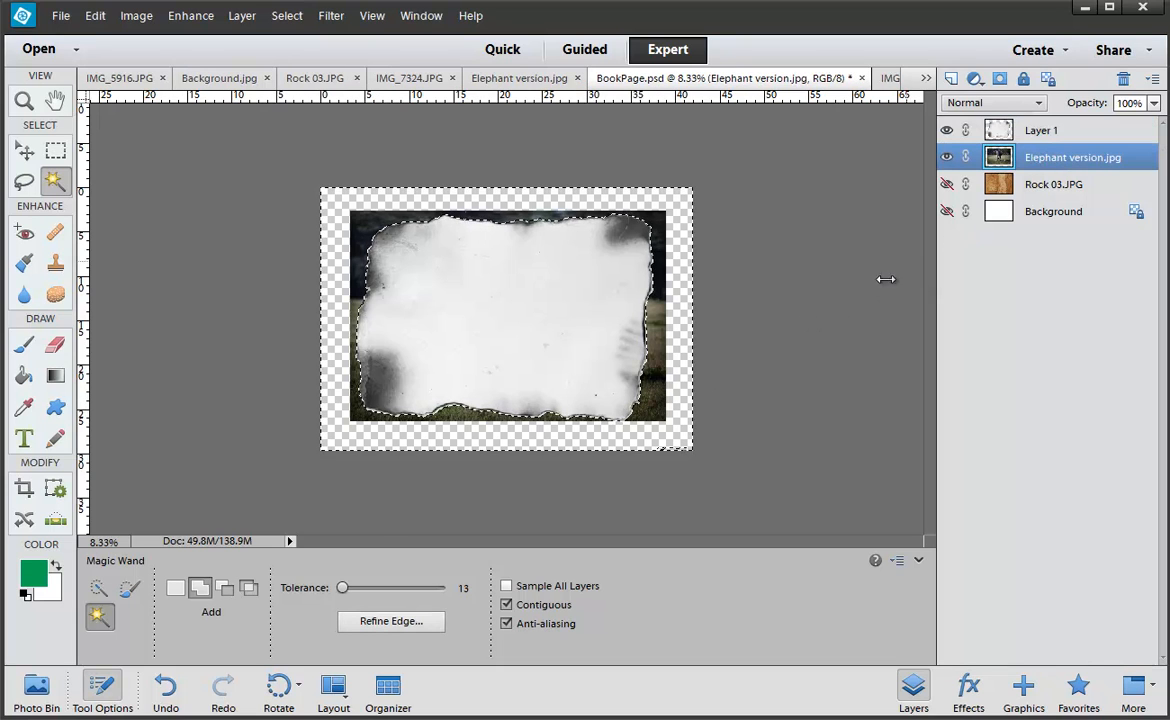
key("Delete")
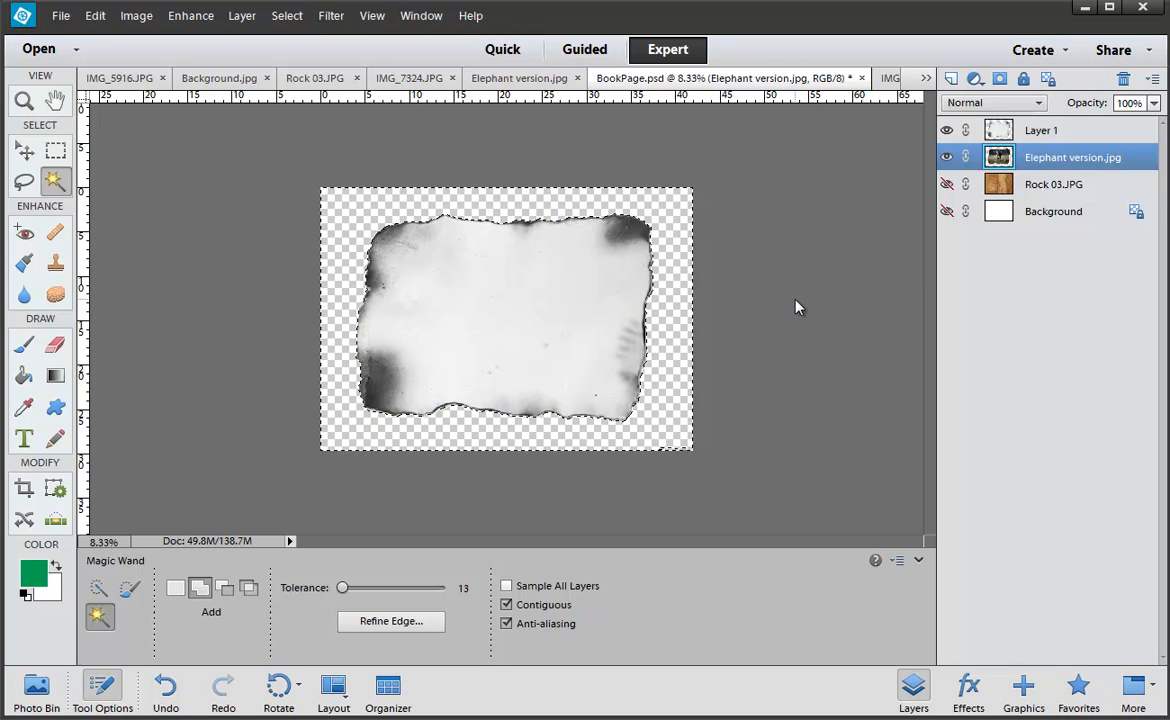
key("ctrl+d")
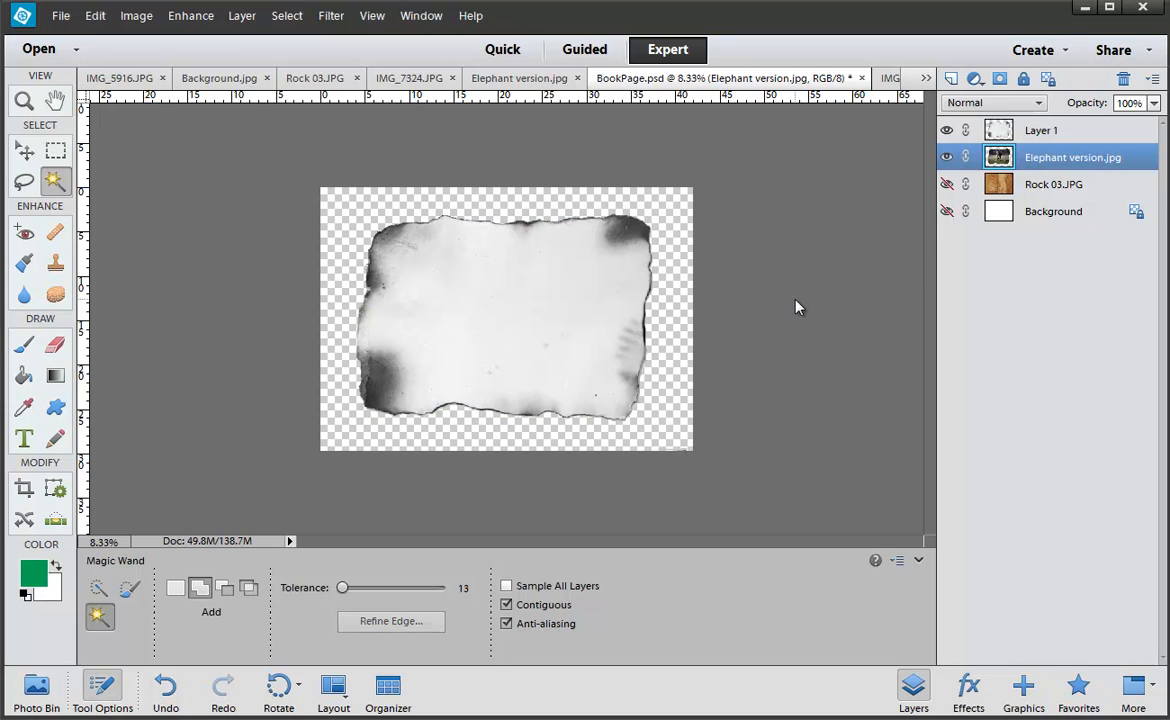
Hide the burnt paper layer and show the Rock 03.JPG layer behind the trimmed elephant photo
left_click(946, 130)
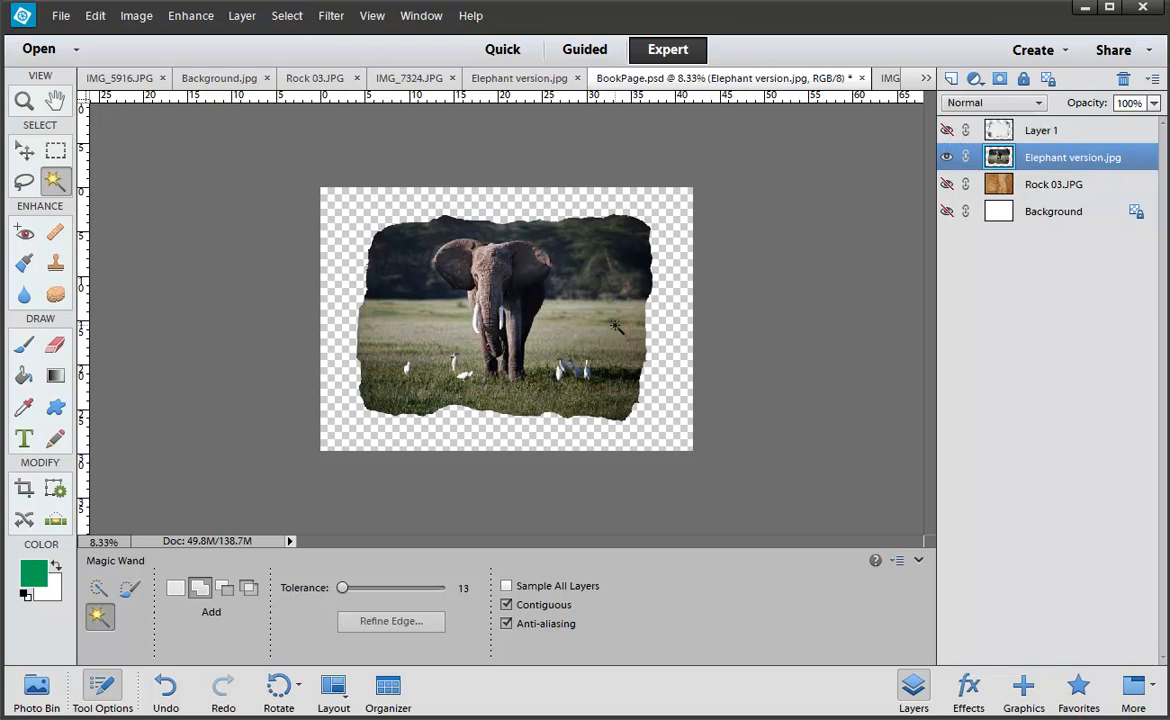
left_click(946, 184)
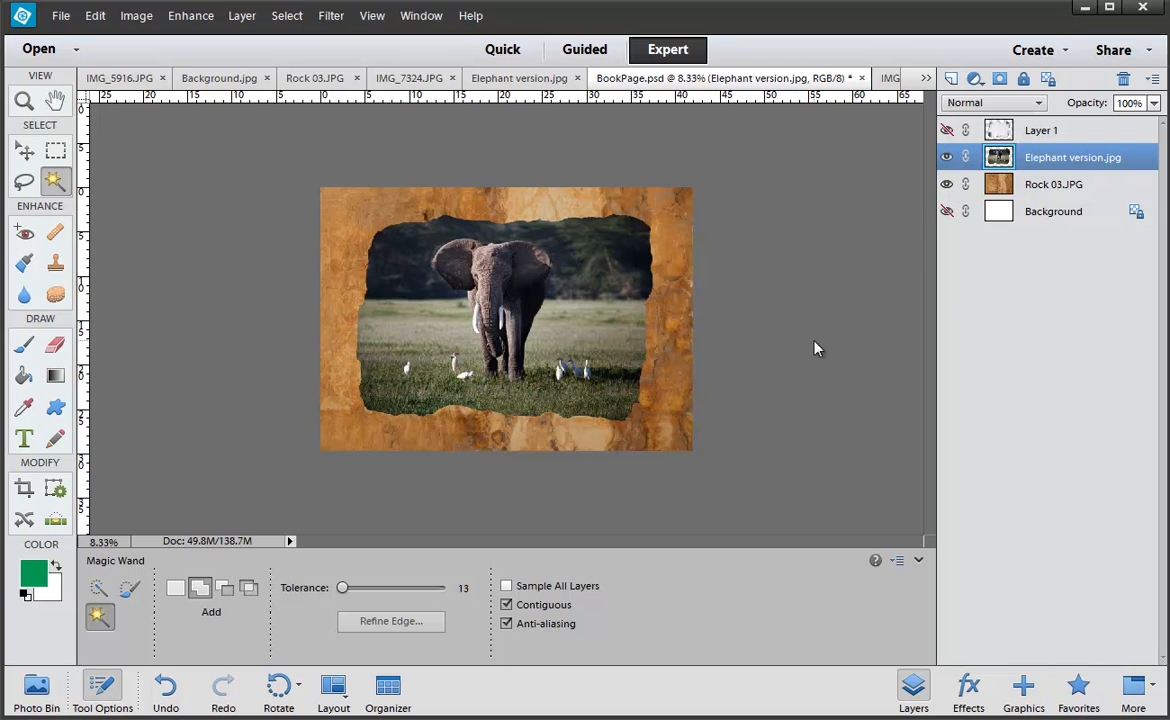
key("ctrl+equal")
key("ctrl+equal")
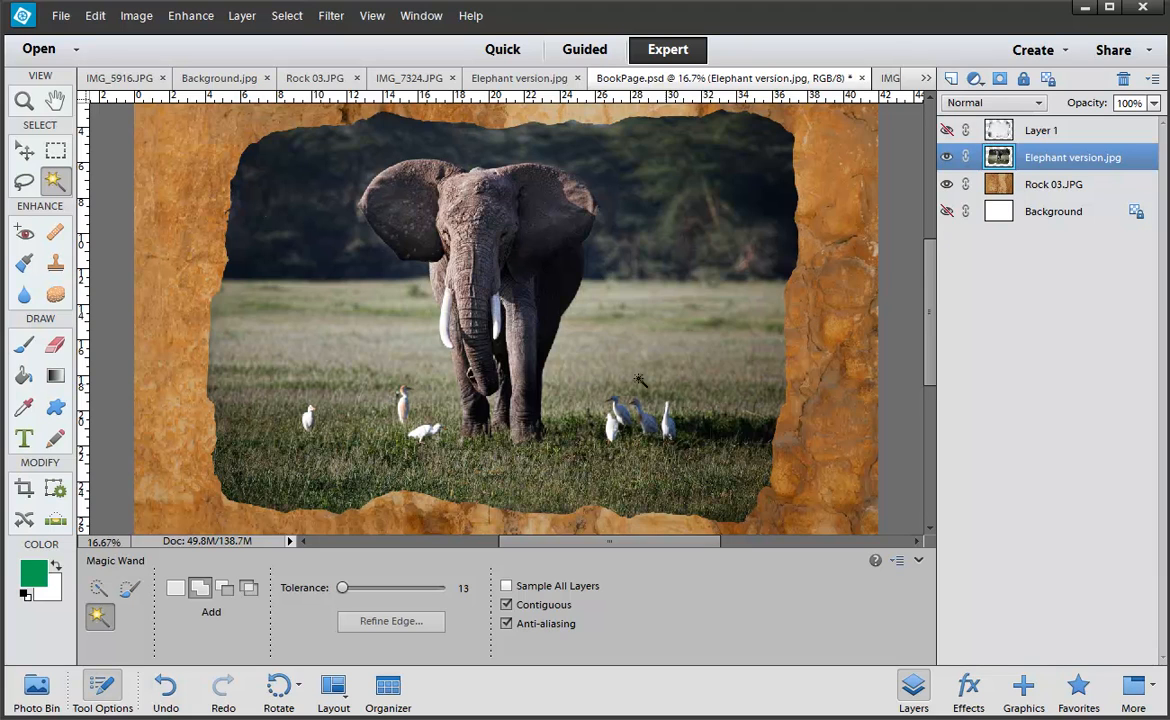
left_click(101, 684)
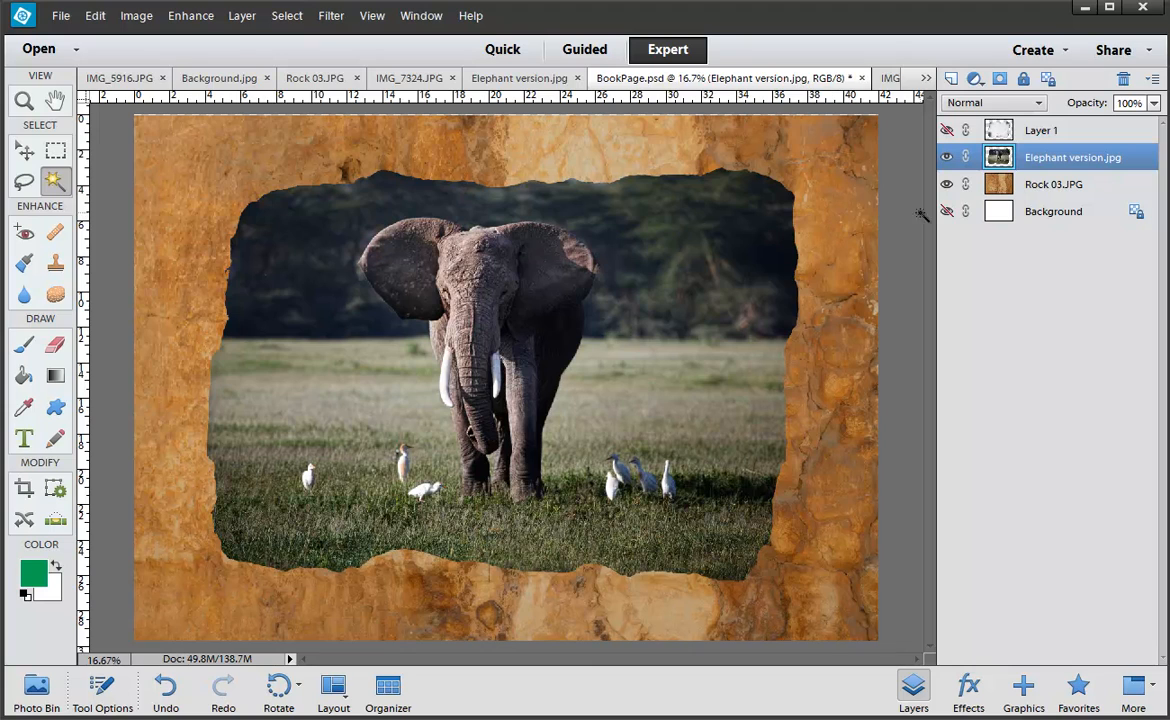
Show the burnt paper layer again and set its blend mode to Overlay
left_click(976, 138)
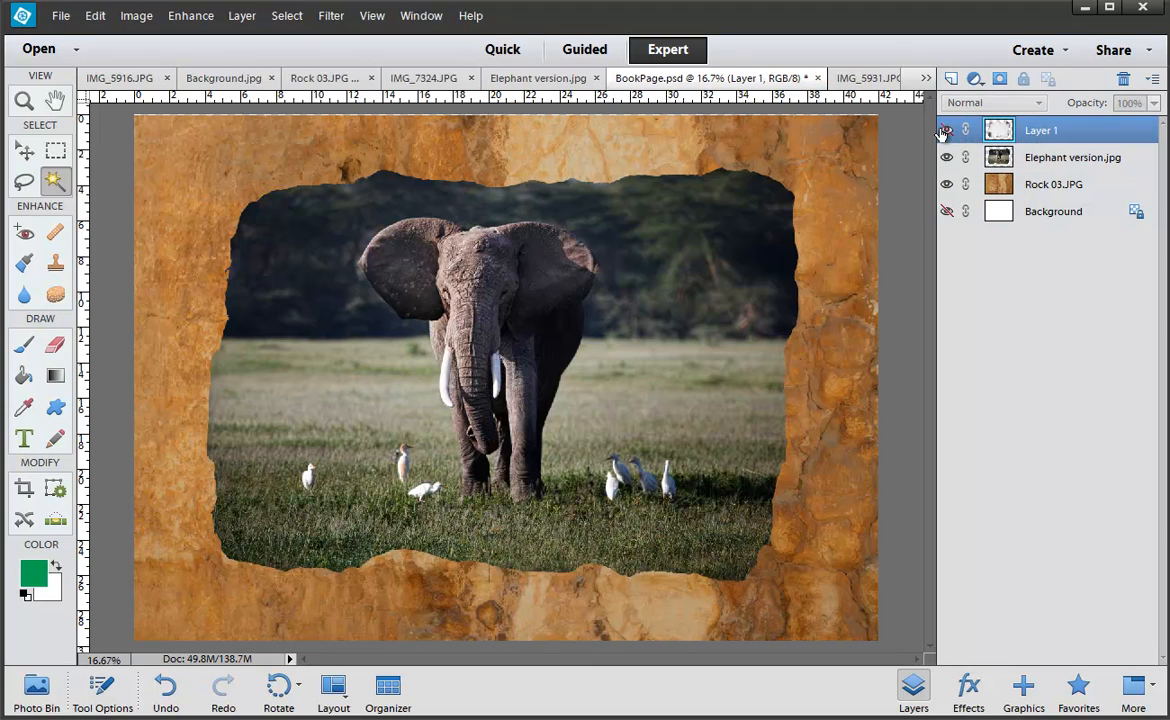
left_click(946, 130)
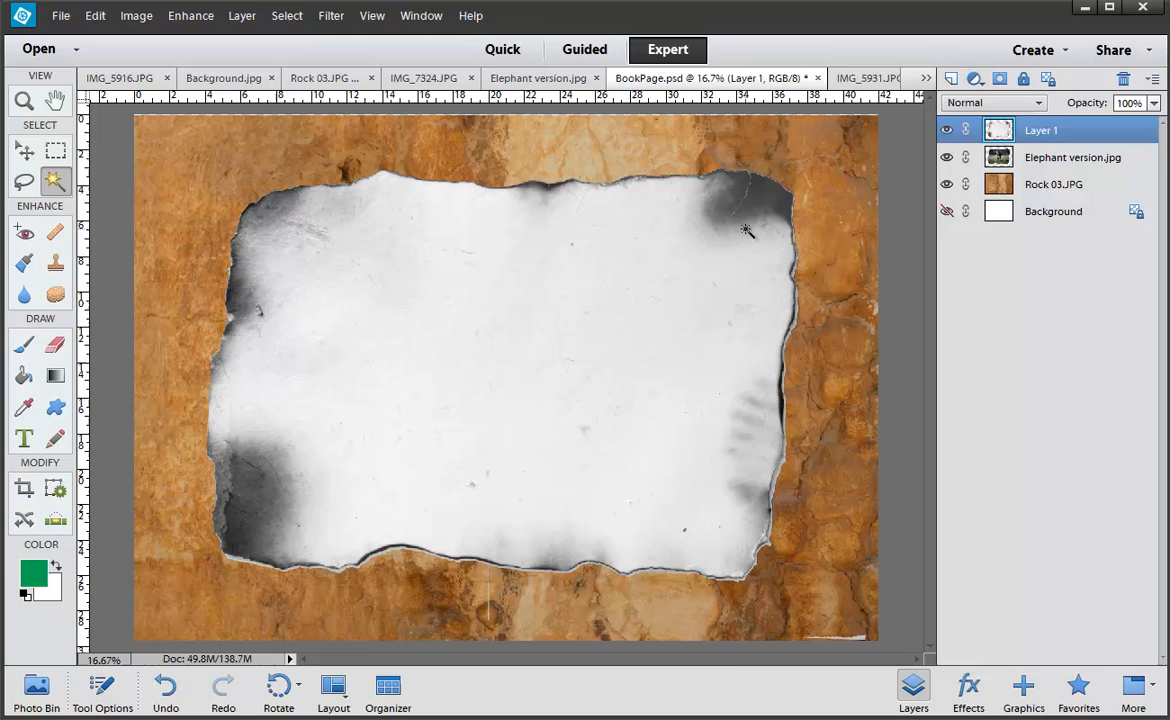
left_click(1014, 104)
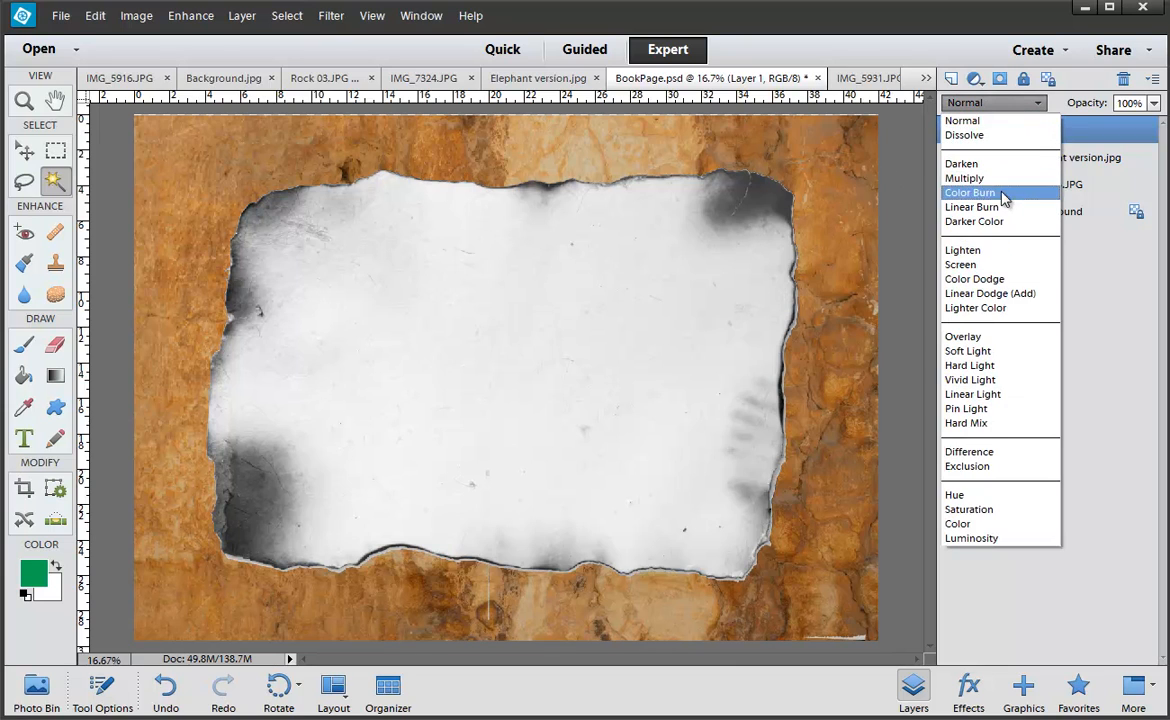
left_click(992, 338)
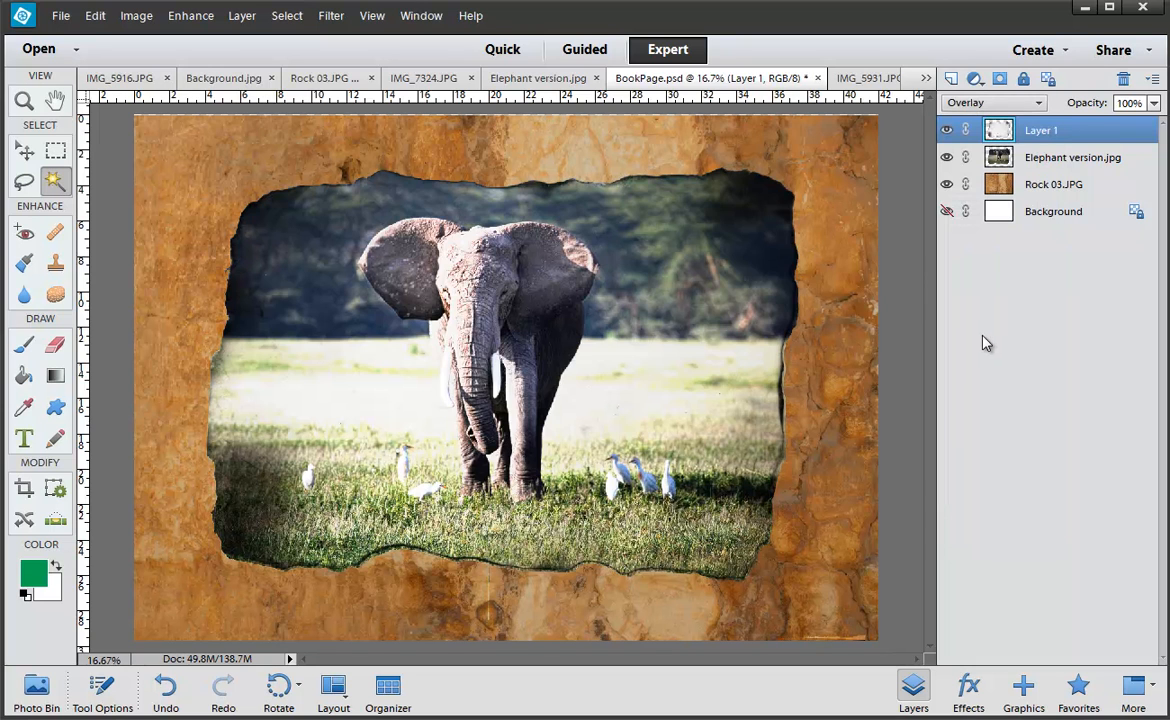
Try the Hard Light, Vivid Light and Linear Burn blend modes on the burnt paper layer, stopping at Multiply
key("Down")
key("Down")
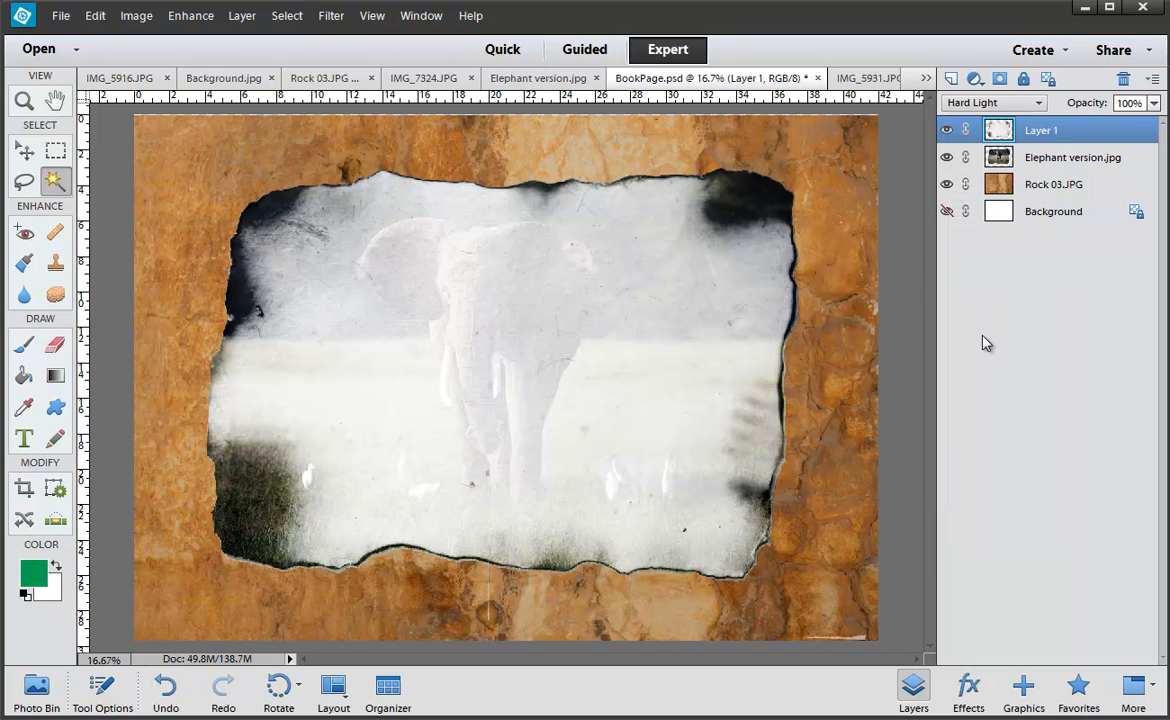
key("Down")
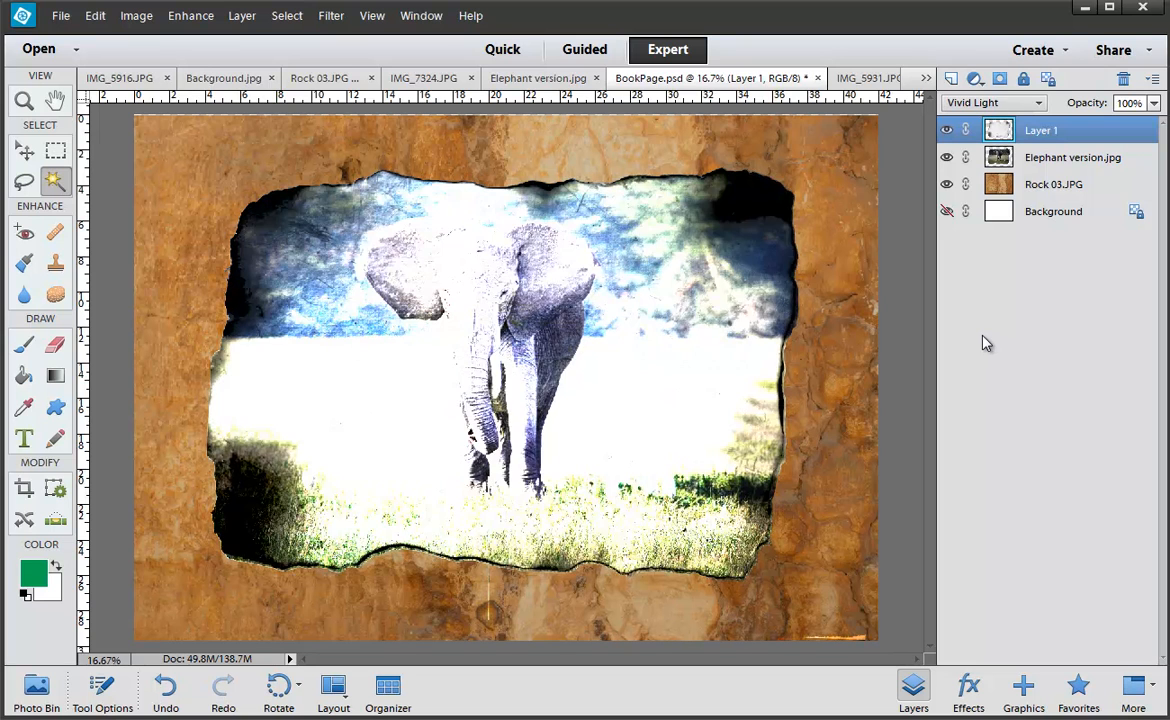
key("Down")
key("Up")
key("Up")
key("Up")
key("Up")
key("Up")
key("Up")
key("Up")
key("Up")
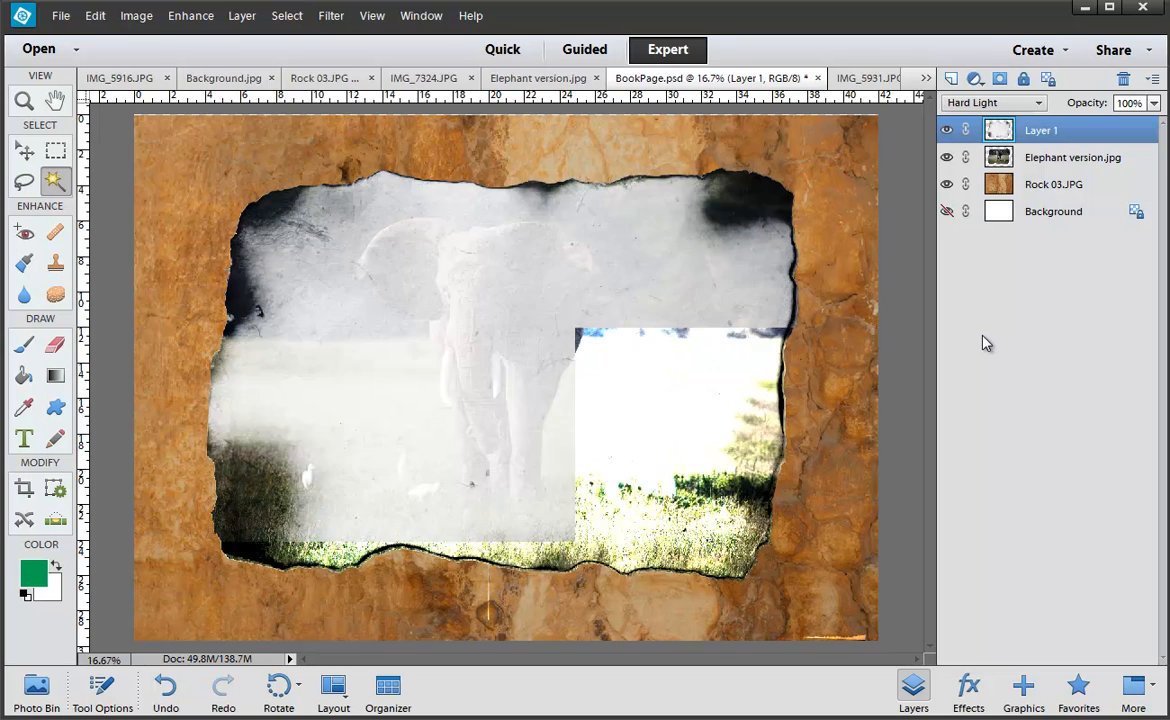
key("Up")
key("Up")
key("Up")
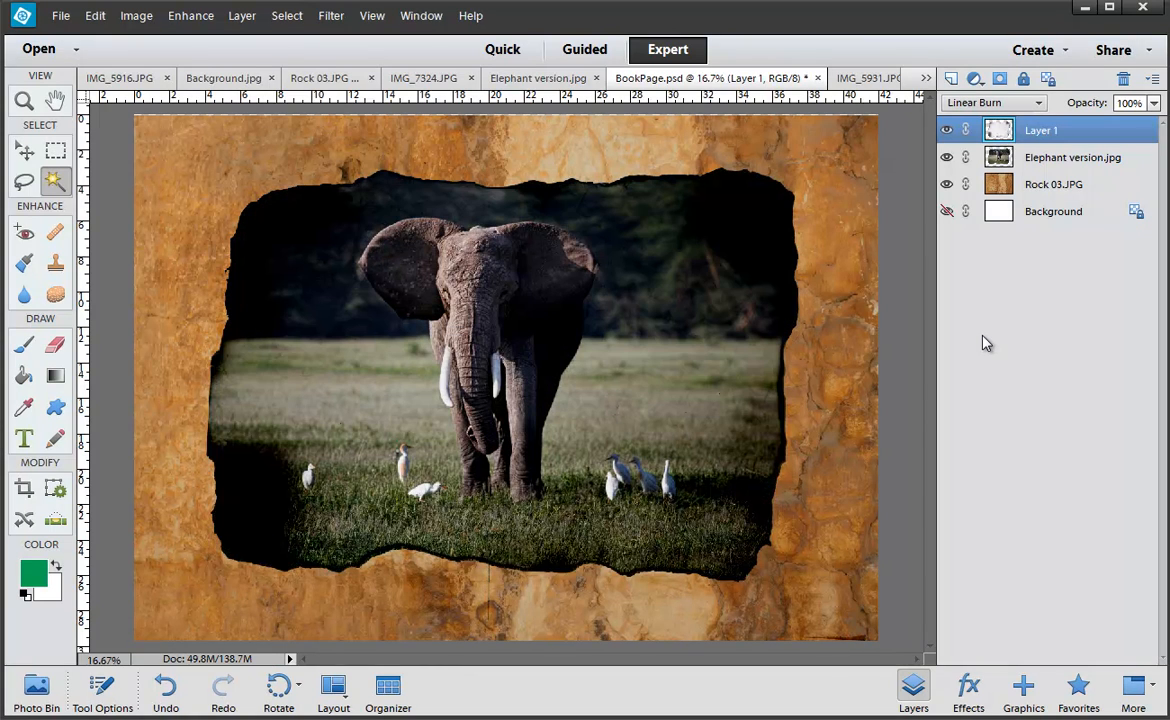
key("Up")
key("Up")
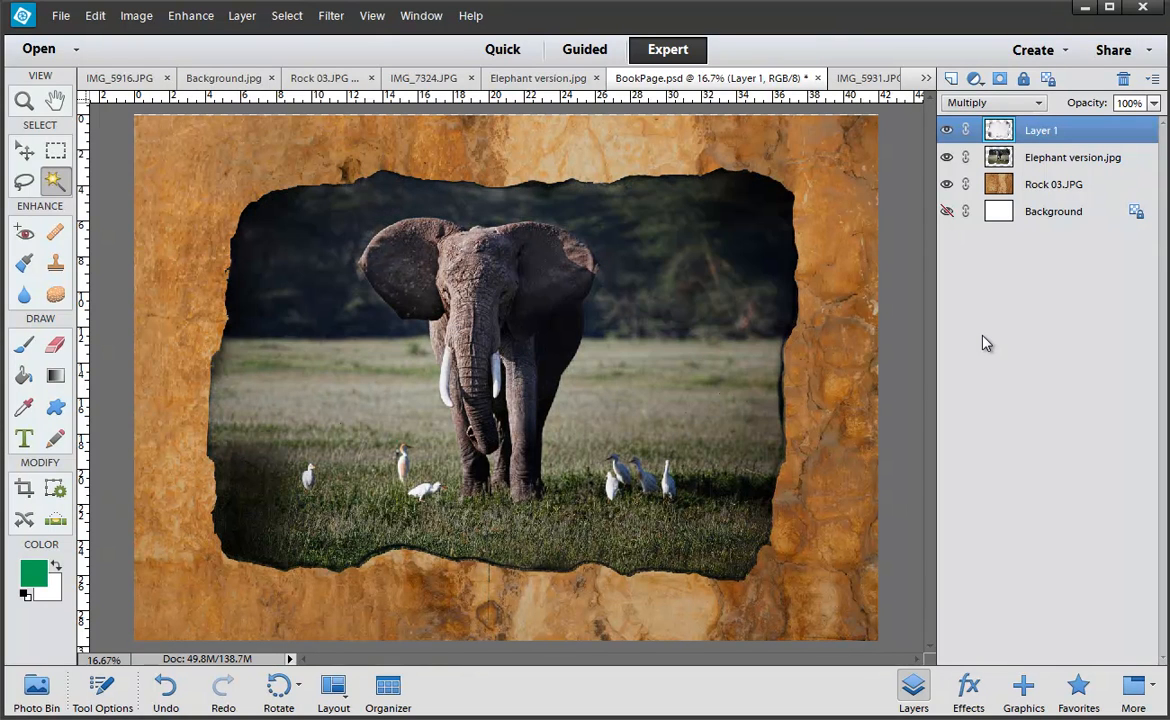
Compare Multiply with its neighbouring blend modes on the burnt paper layer and settle on Color Burn
key("Up")
key("Down")
key("Up")
key("Down")
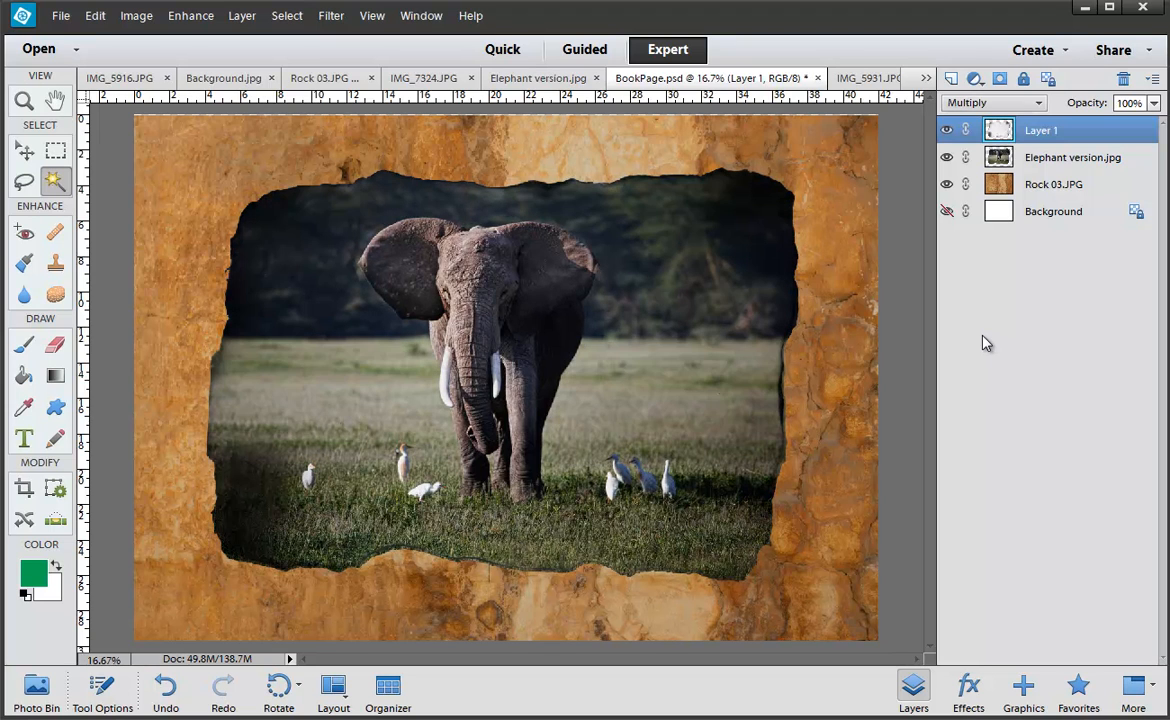
key("Up")
key("Down")
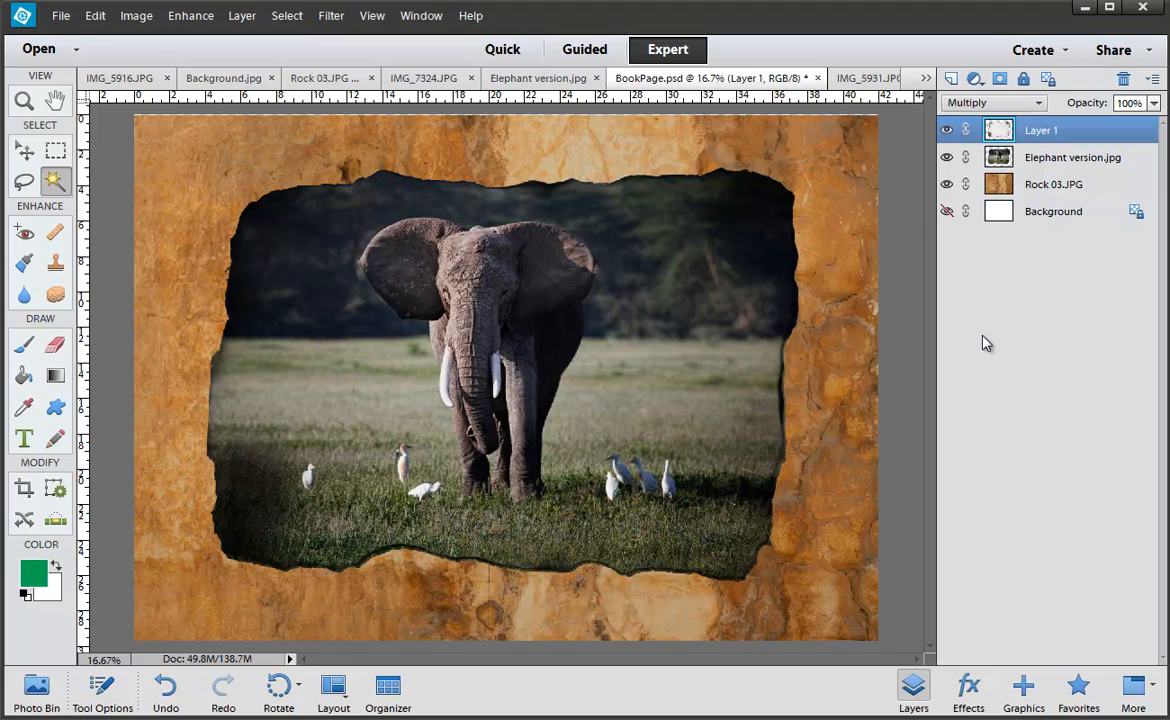
key("Down")
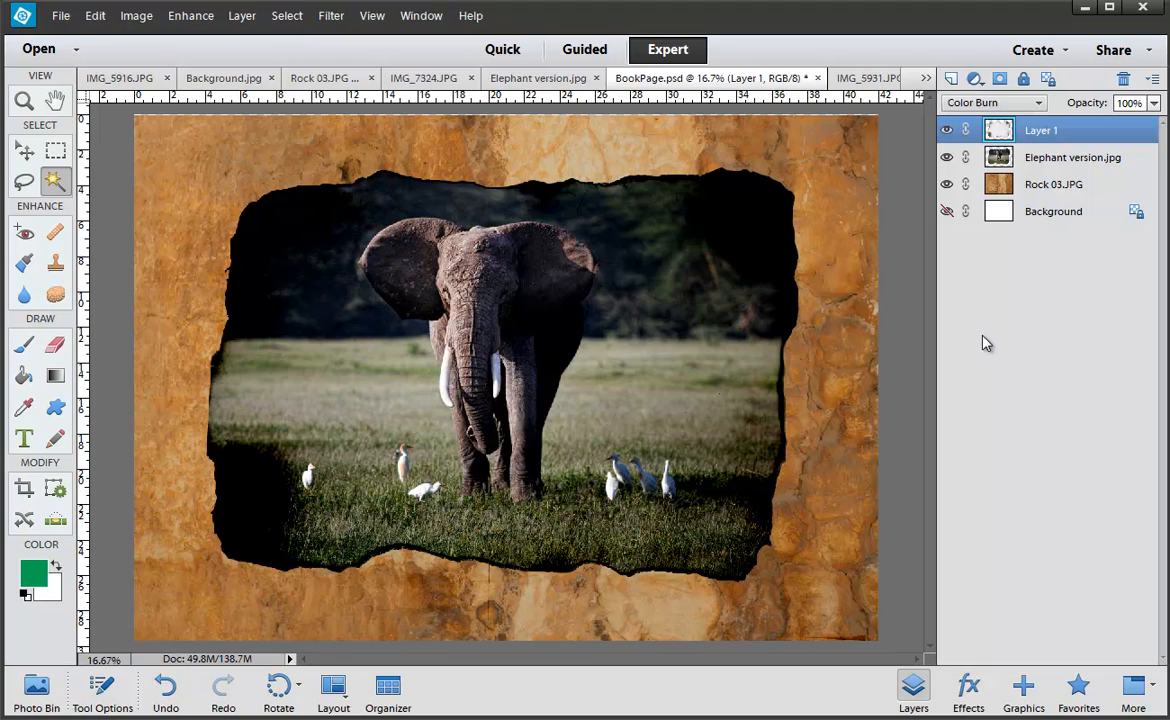
key("Up")
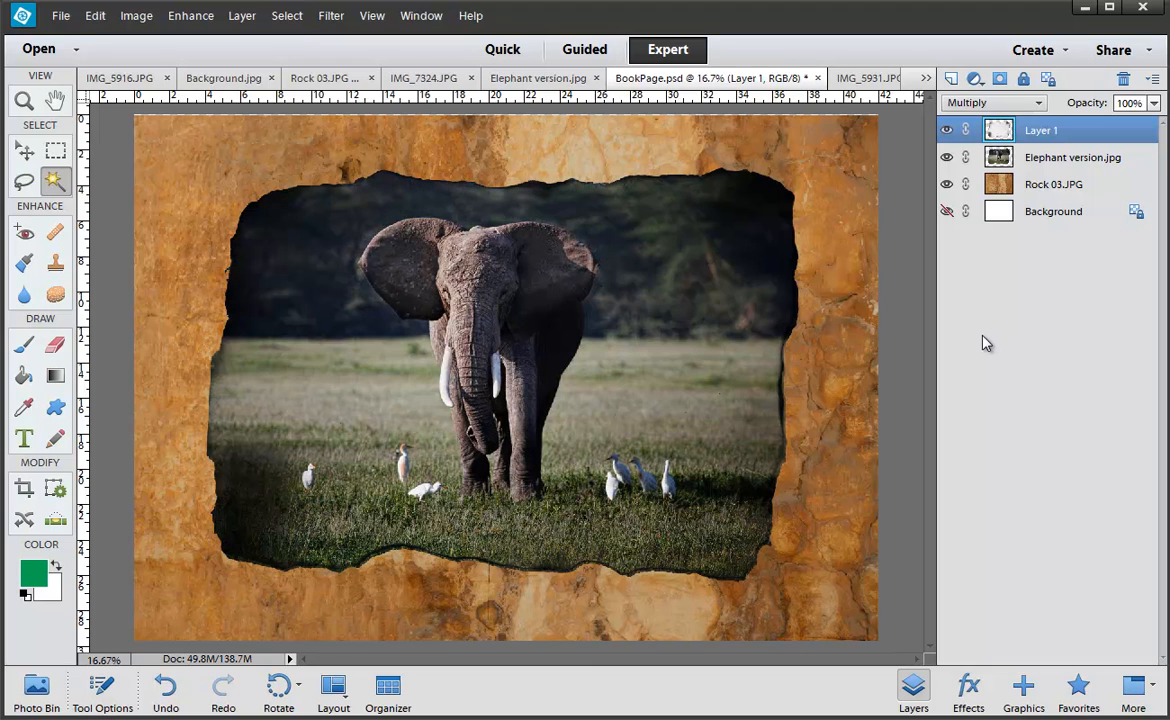
key("Down")
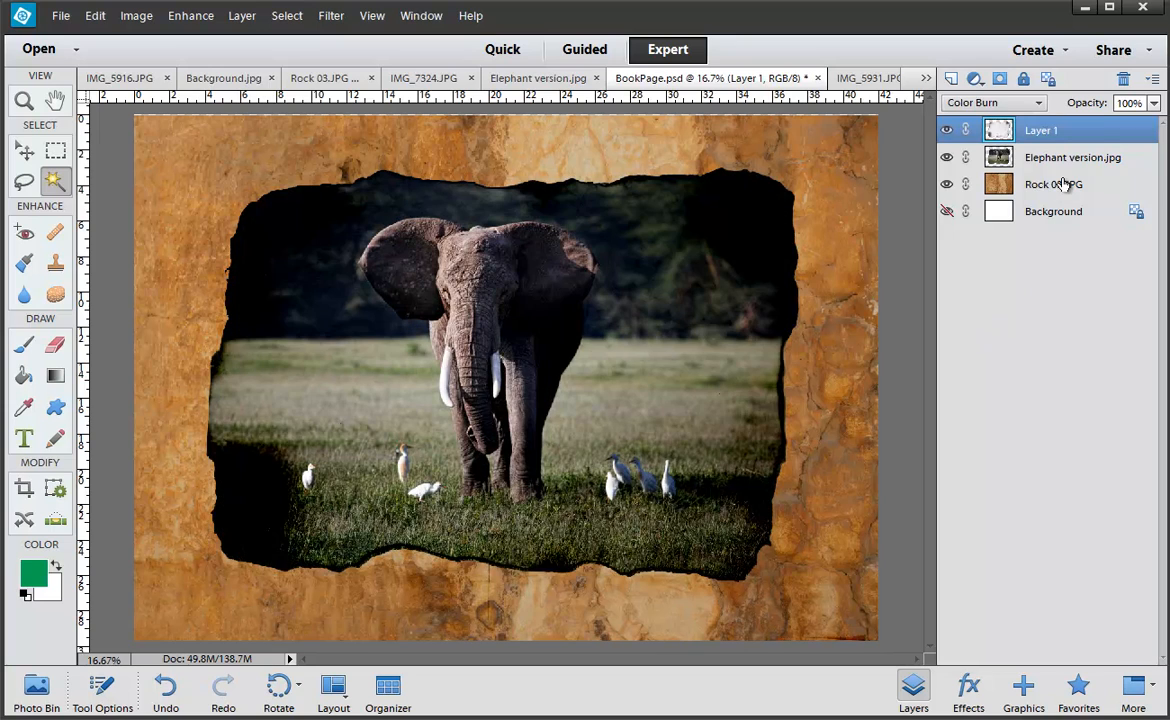
Add Background.jpg from the open files as a layer directly above Rock 03.JPG and below the elephant photo
left_click(1043, 186)
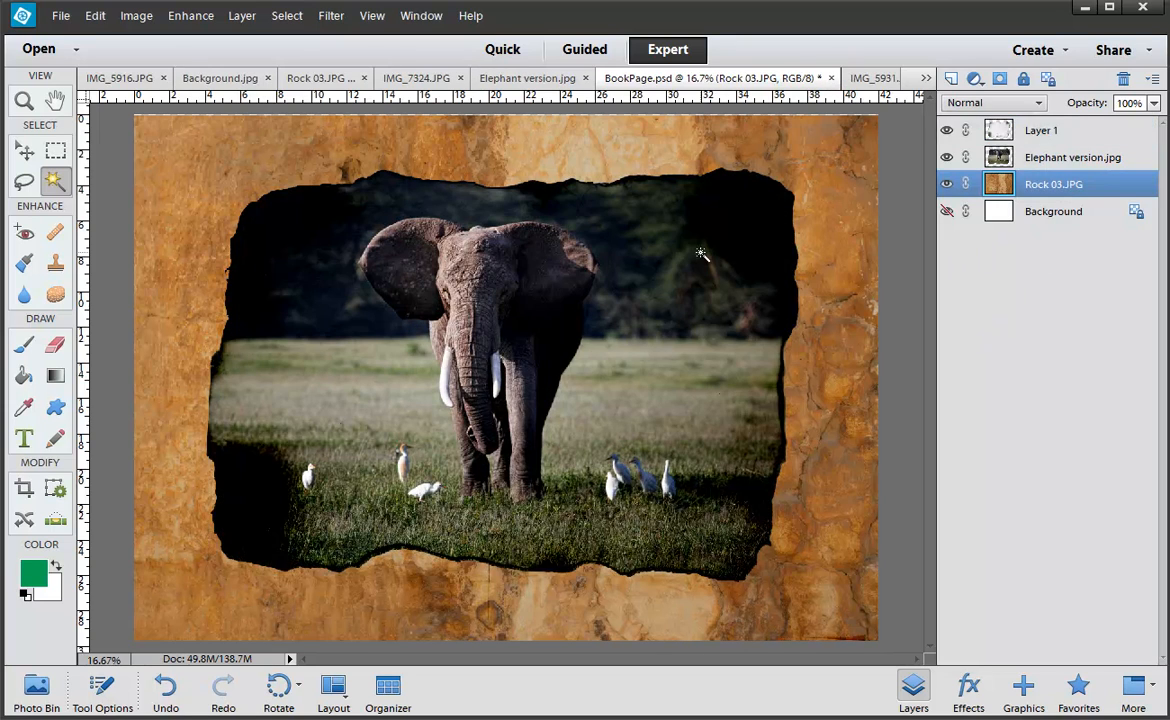
left_click(36, 688)
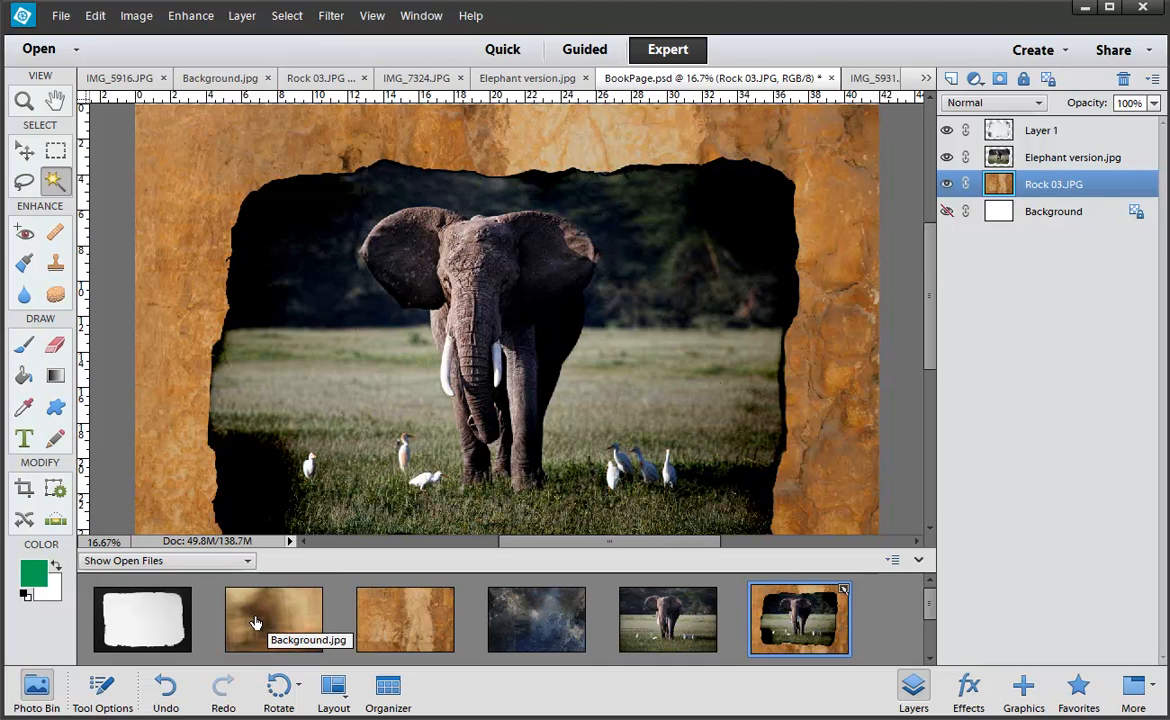
left_click_drag(255, 623, 200, 300)
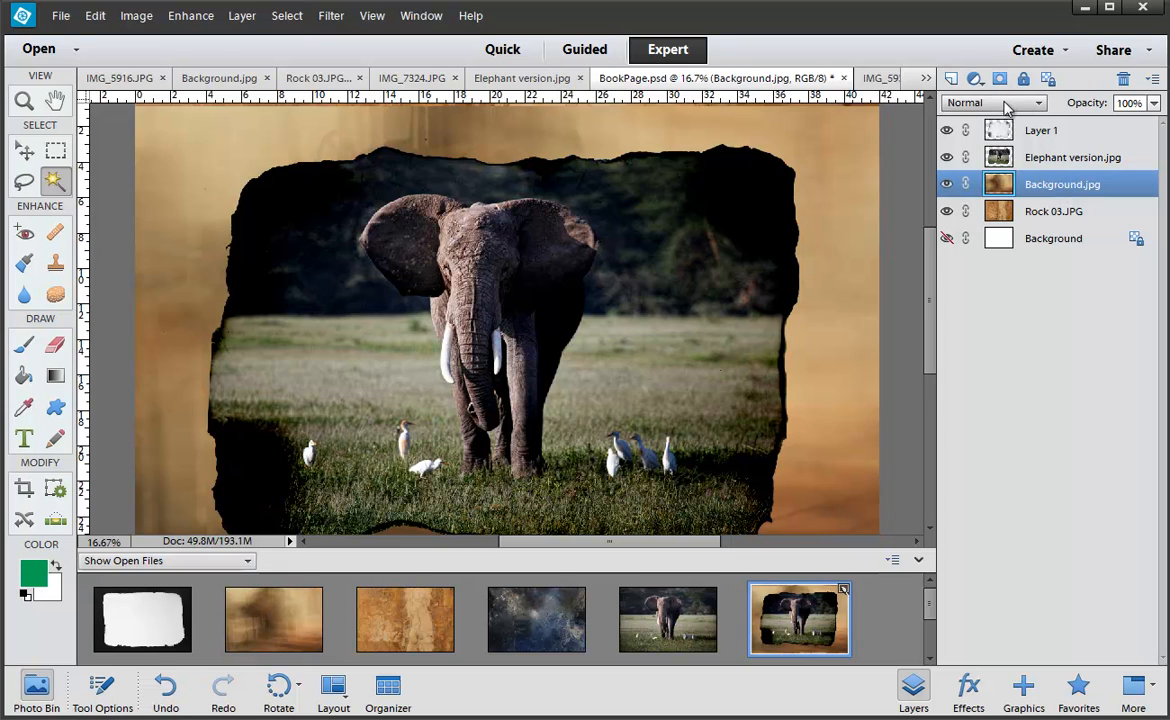
Set the Background.jpg layer to Hard Light and stretch it vertically to about 106% height so it covers the whole page
left_click(1006, 104)
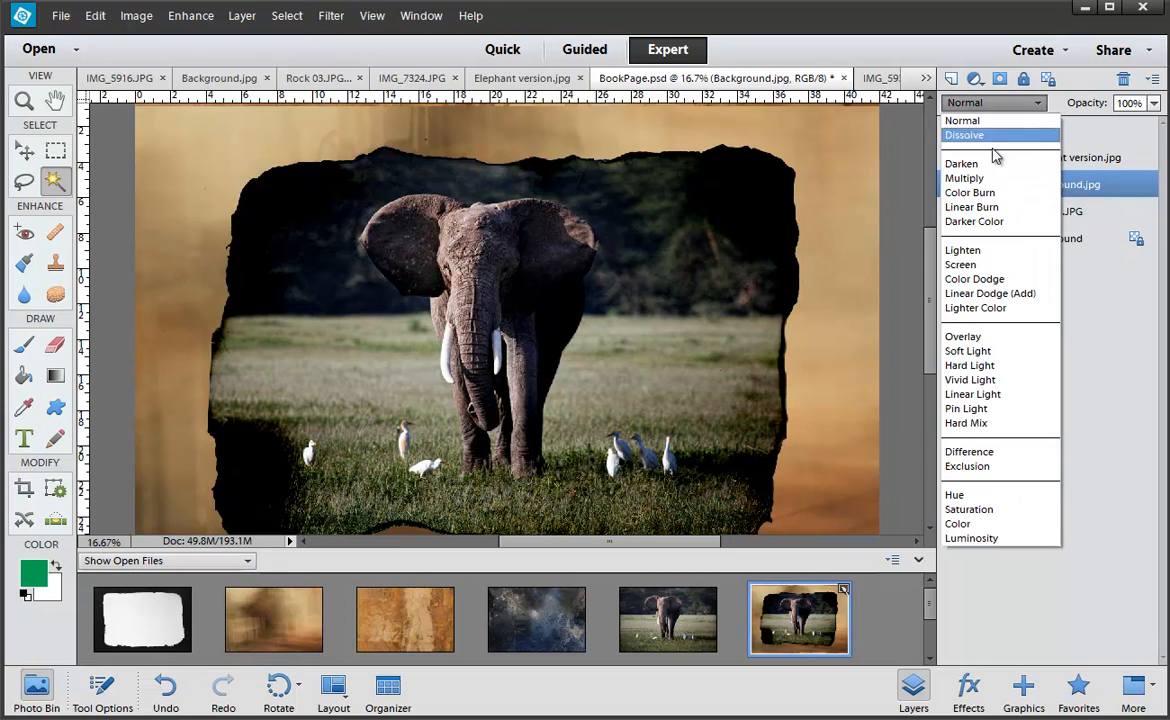
left_click(966, 365)
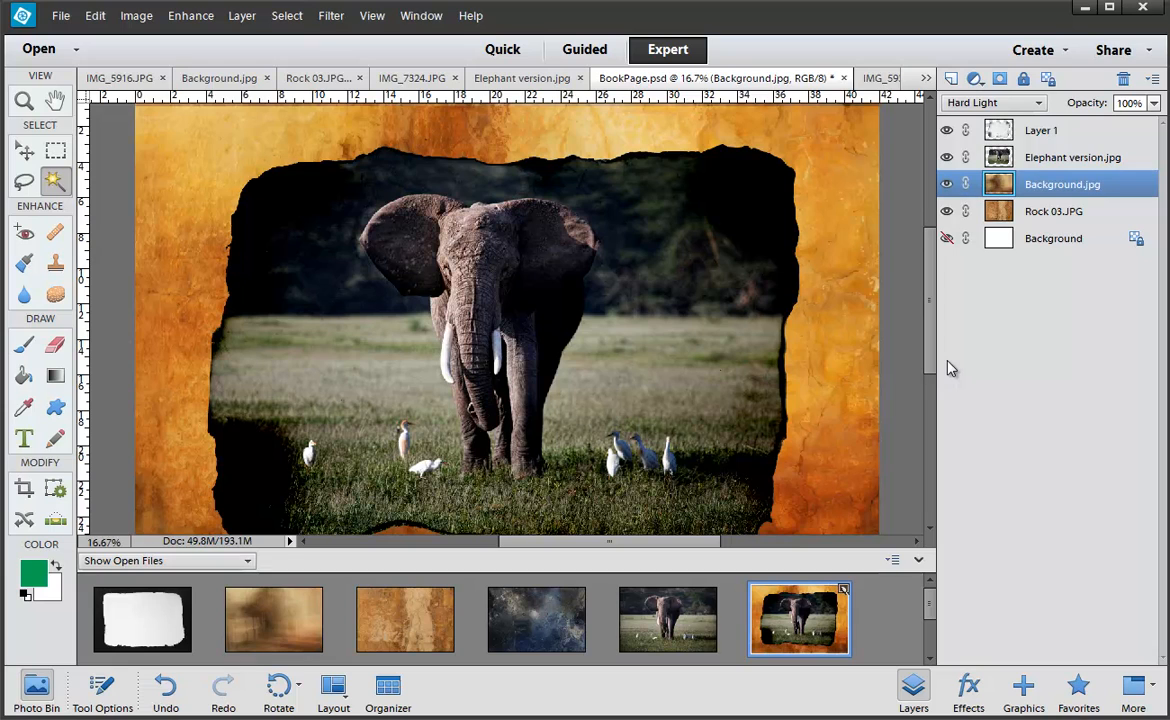
left_click(36, 688)
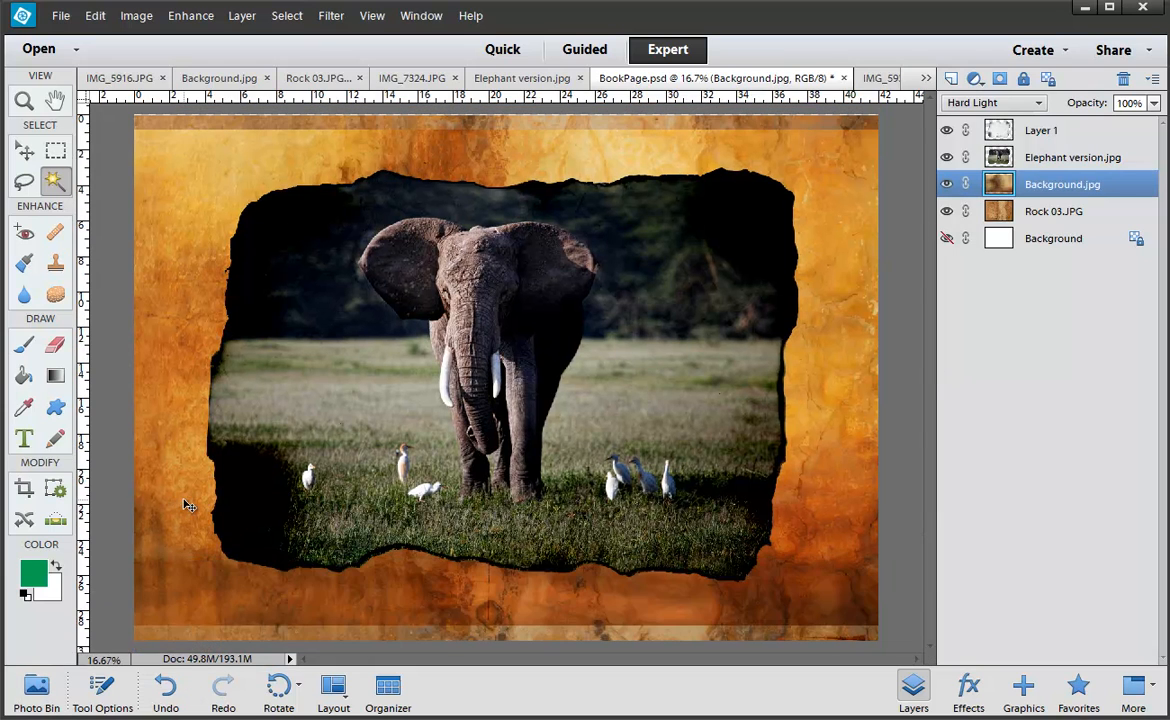
key("ctrl+t")
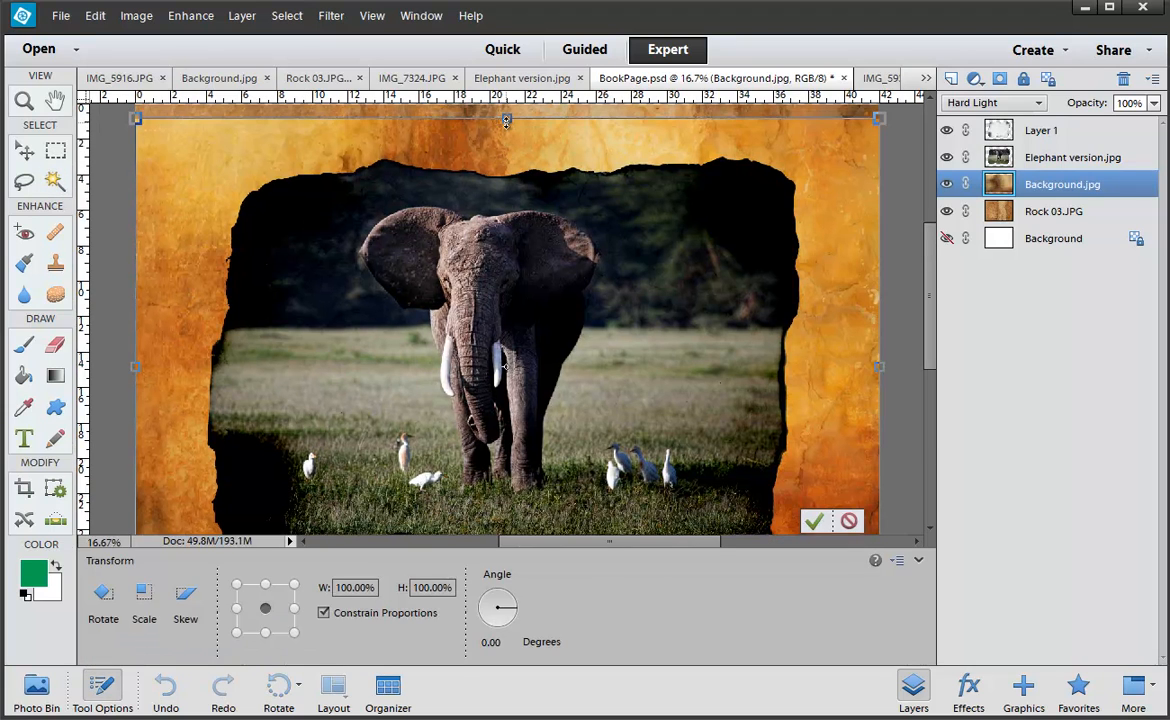
key("ctrl+minus")
key("ctrl+minus")
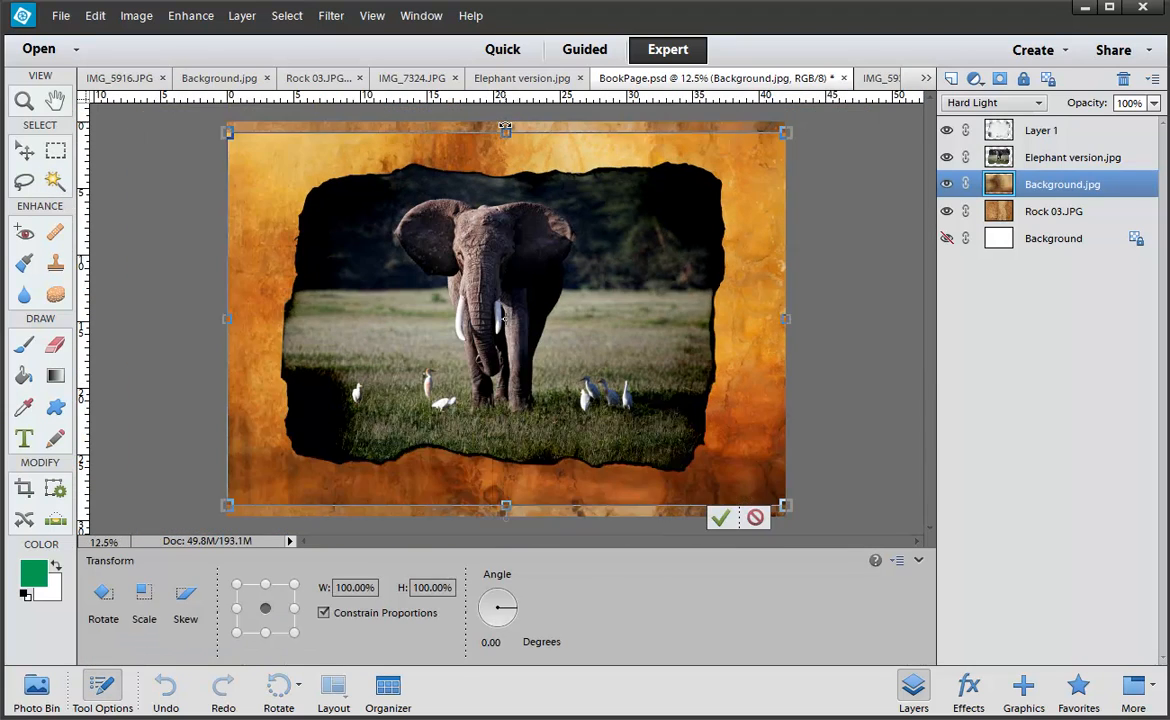
left_click_drag(508, 191, 508, 182)
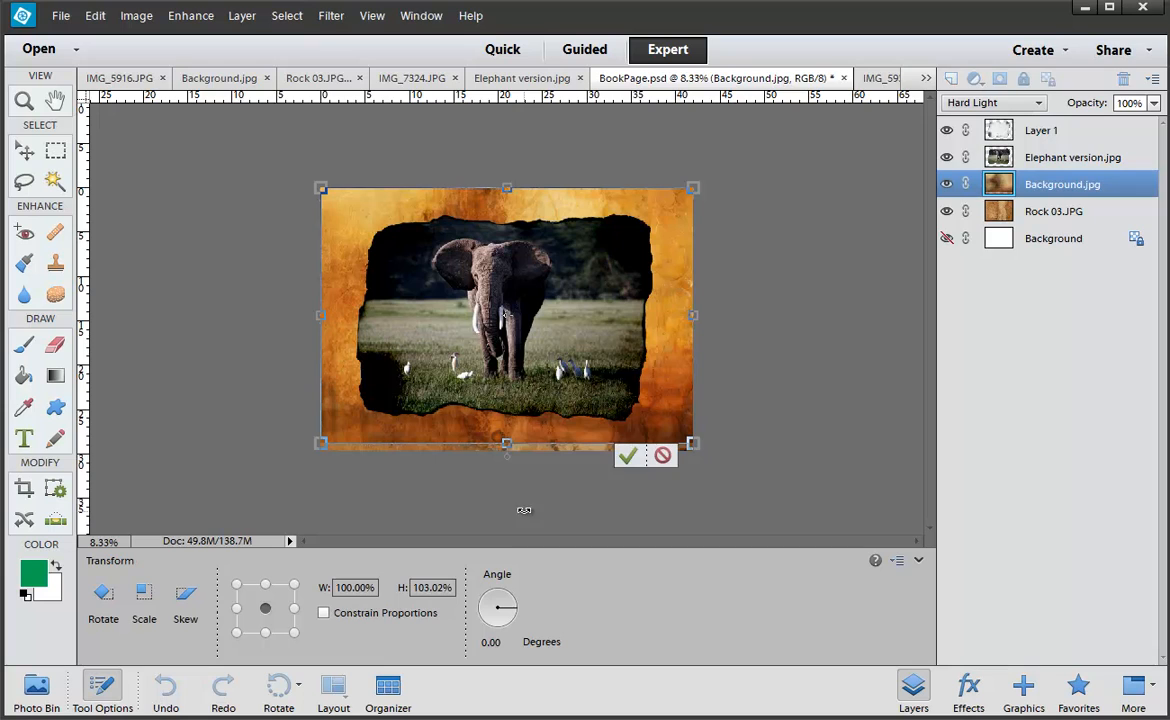
left_click_drag(506, 443, 506, 452)
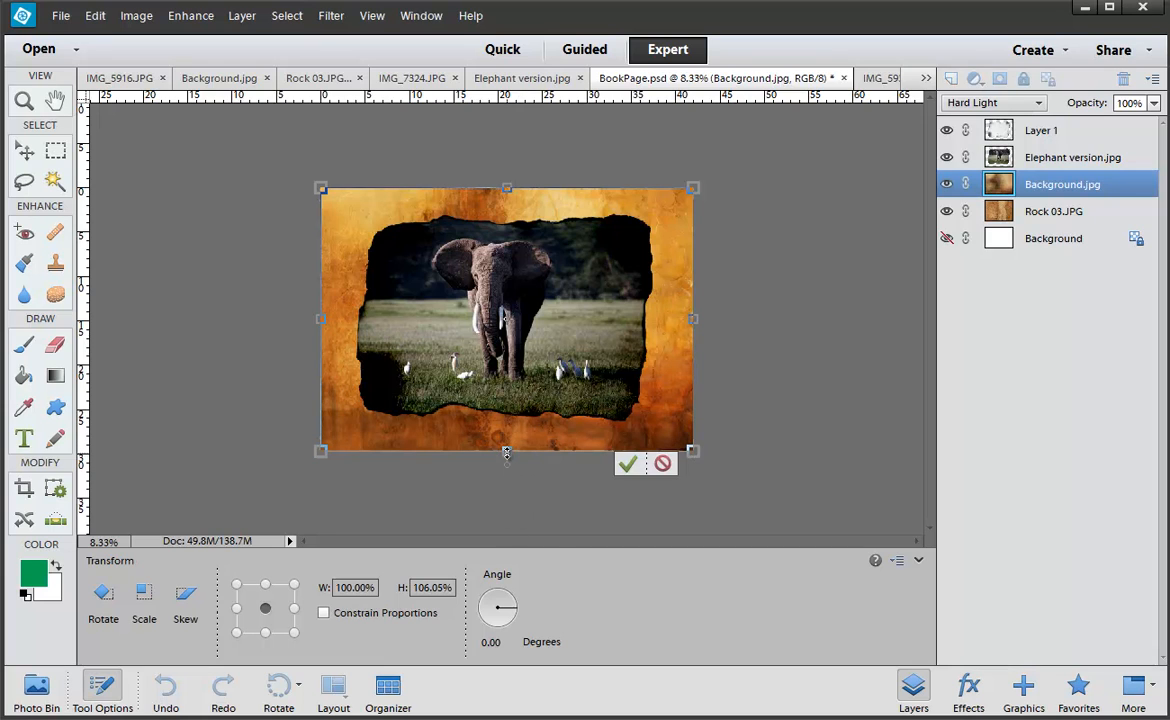
key("w")
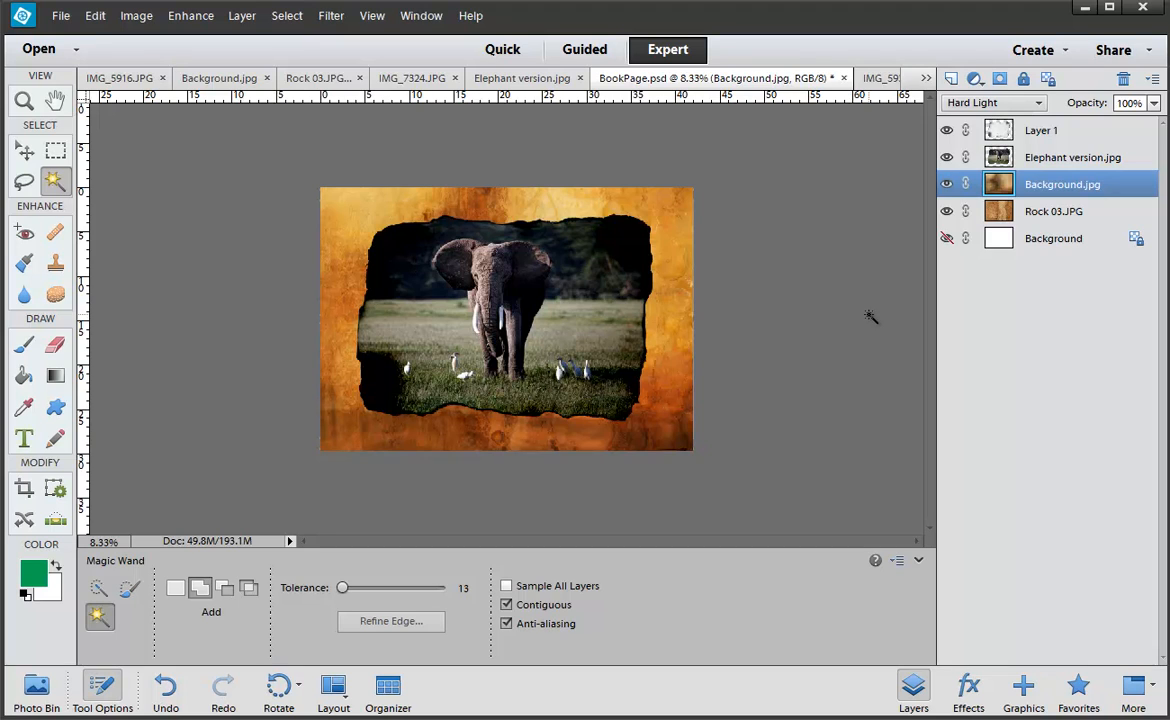
Select the area outside the burnt paper on Layer 1, delete that area from the Background.jpg layer and deselect
left_click(1080, 139)
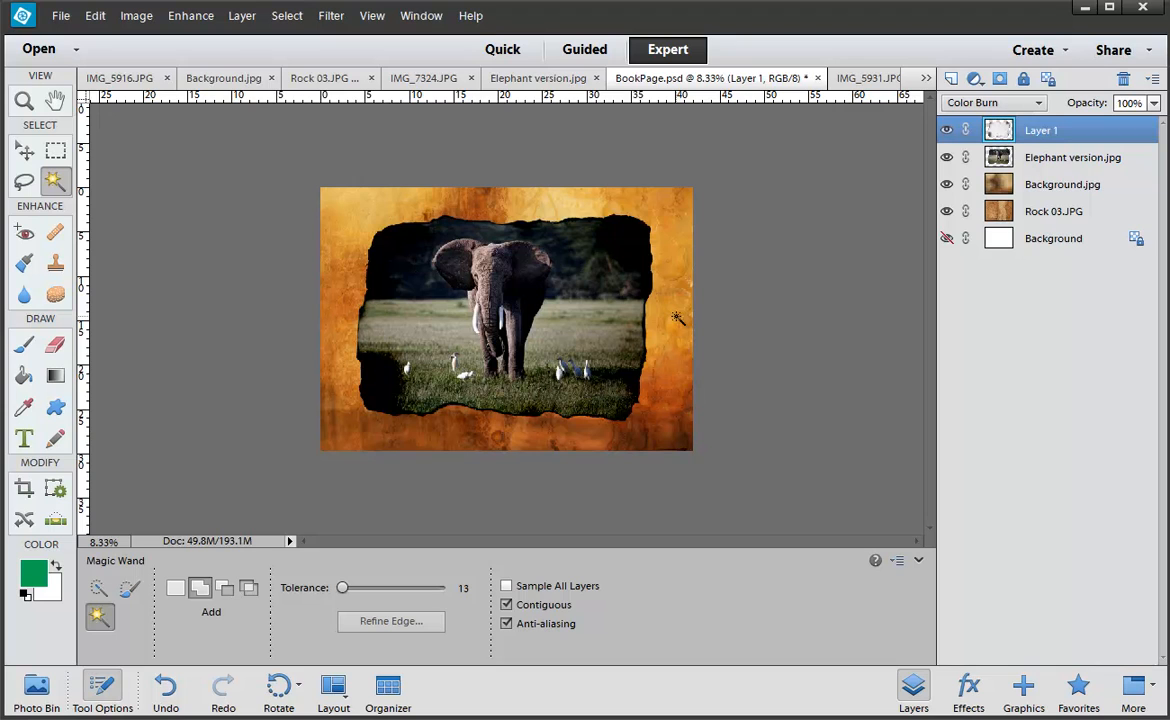
left_click(608, 197)
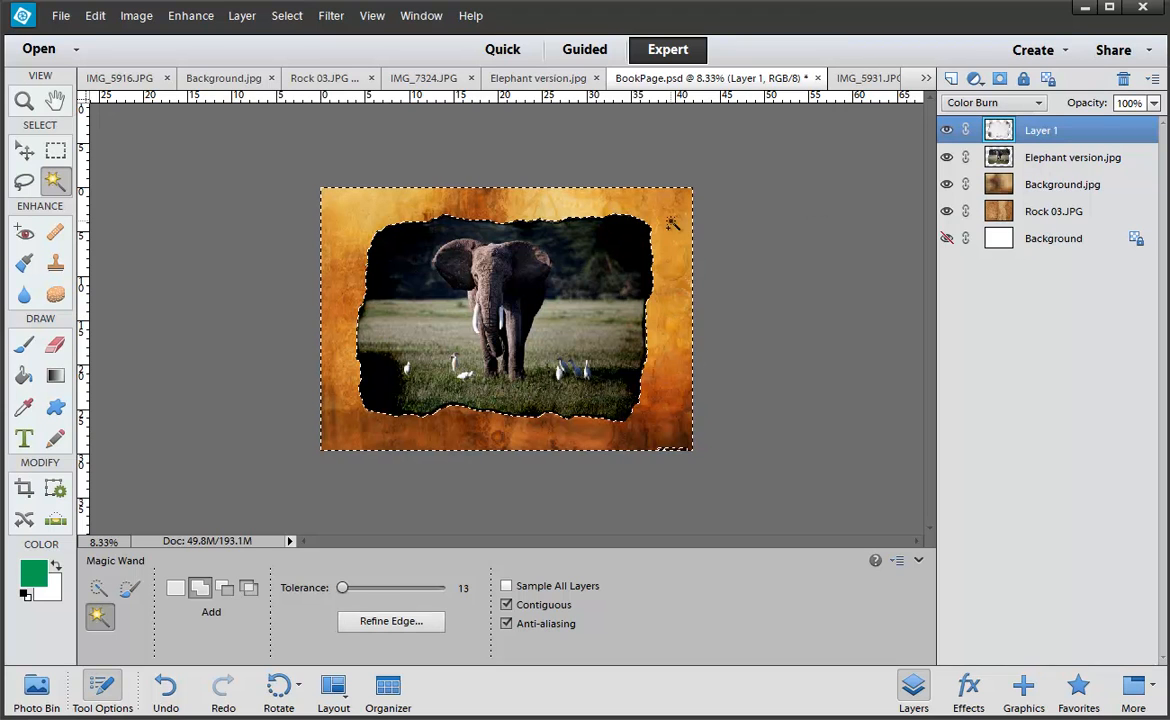
left_click(1040, 188)
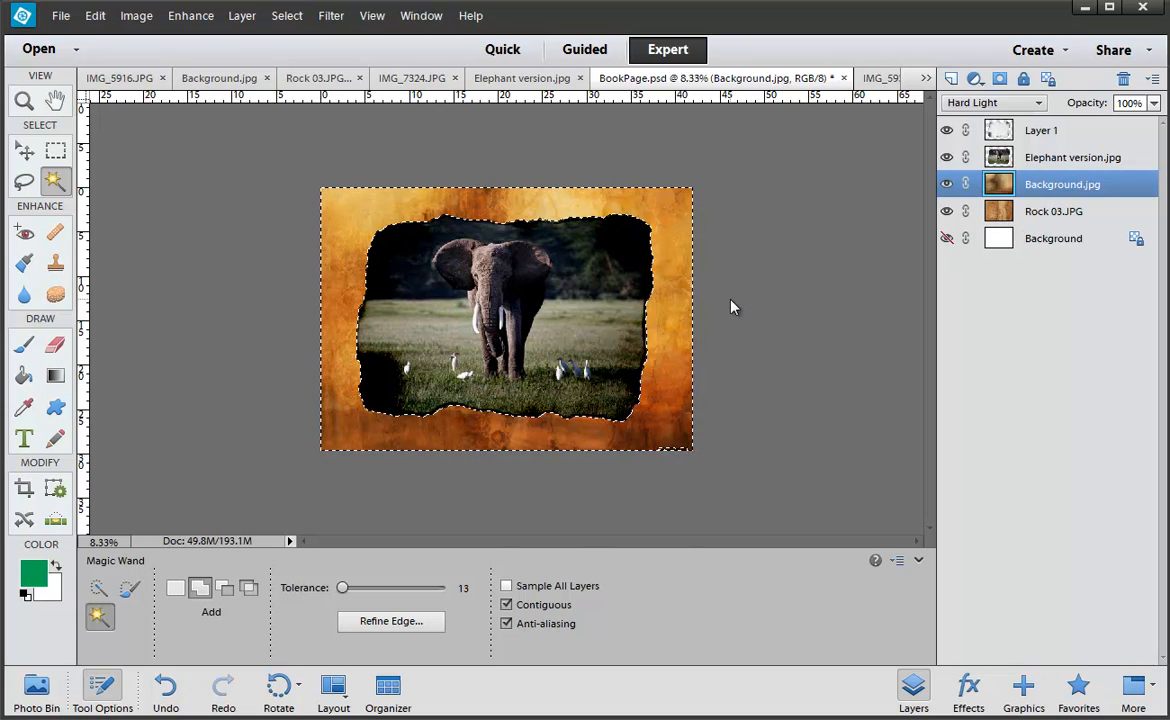
key("Delete")
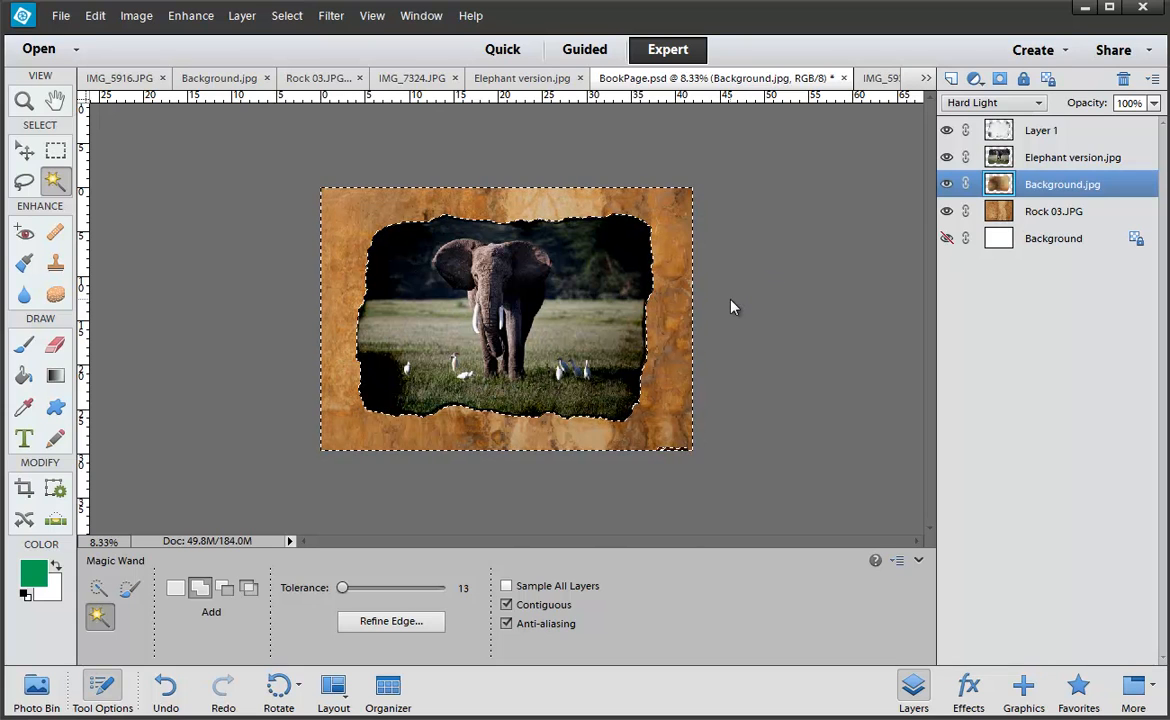
key("ctrl+d")
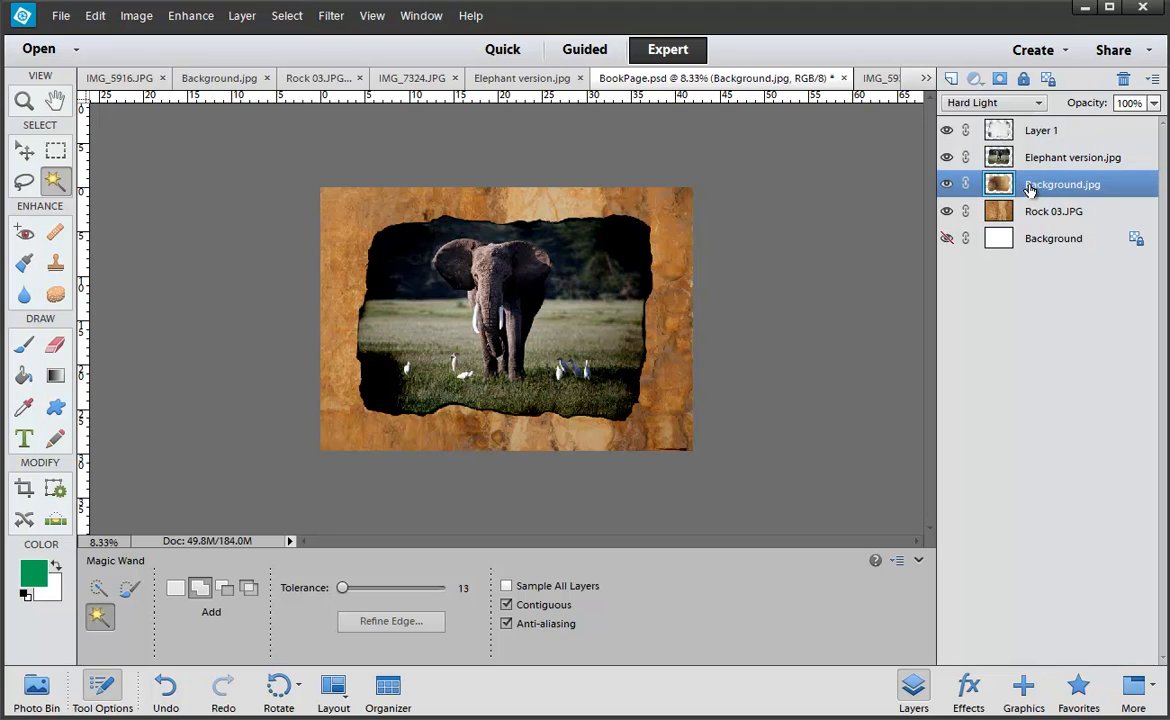
Move the Background.jpg layer to the top of the layer stack and try Lighten, Screen and Color Dodge on it
left_click_drag(1030, 190, 1031, 157)
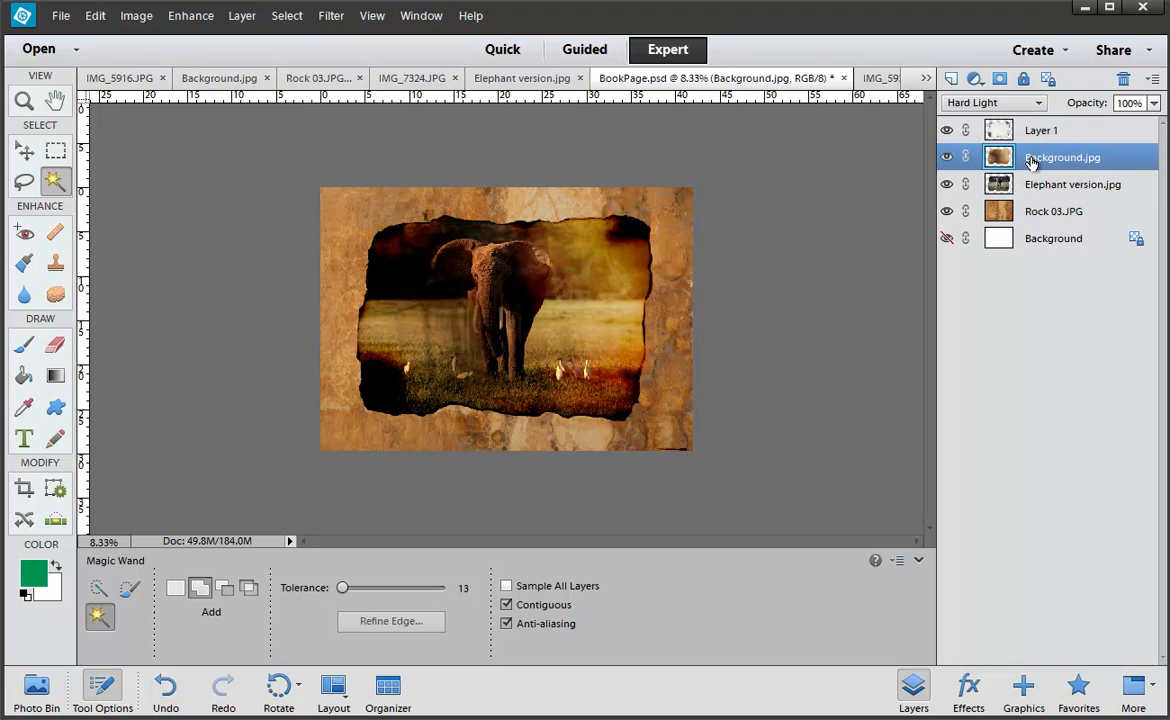
left_click_drag(1033, 162, 1035, 131)
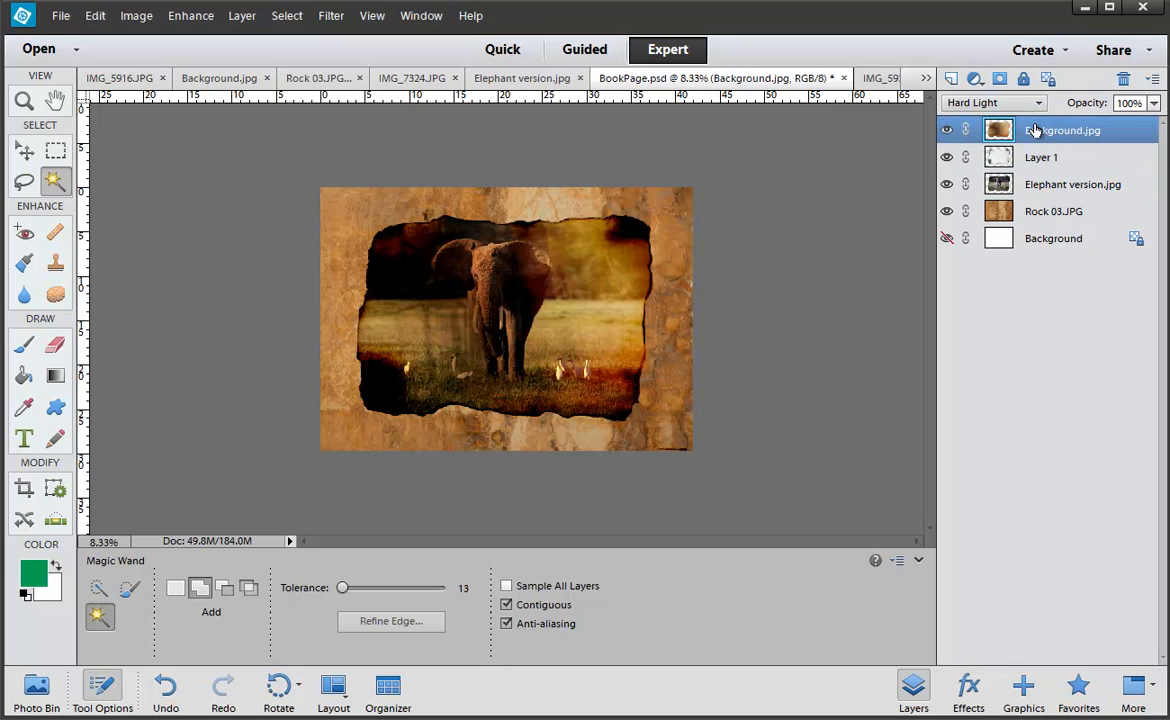
left_click(1010, 103)
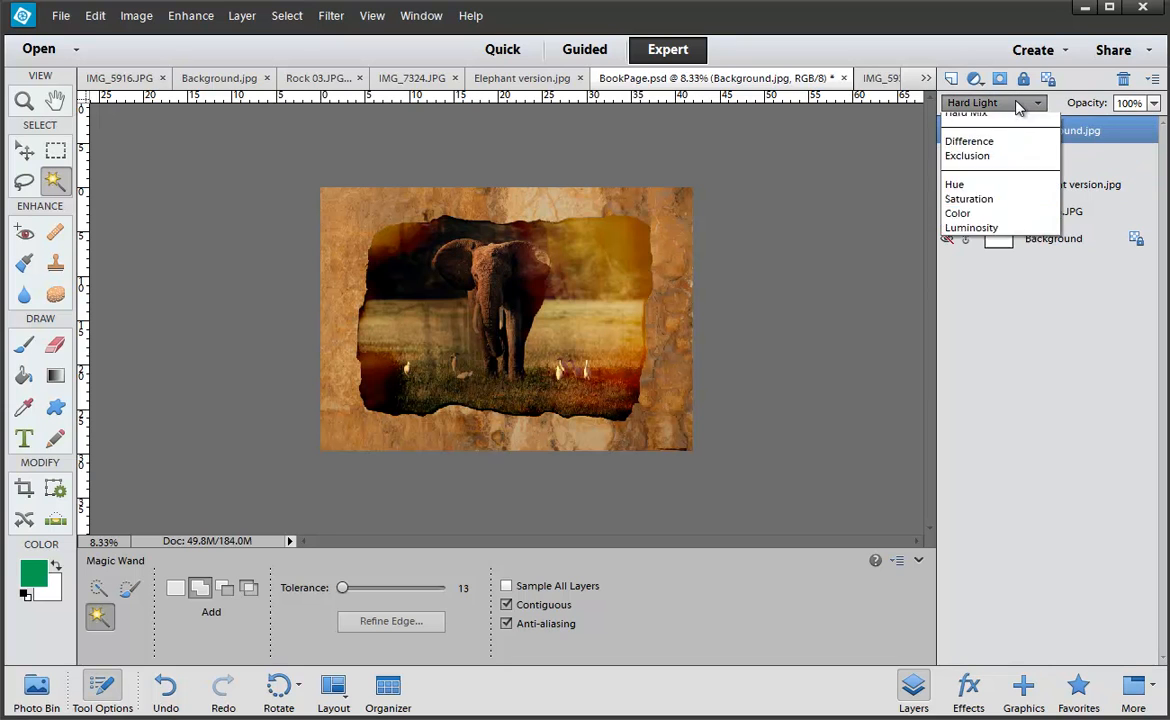
left_click(987, 251)
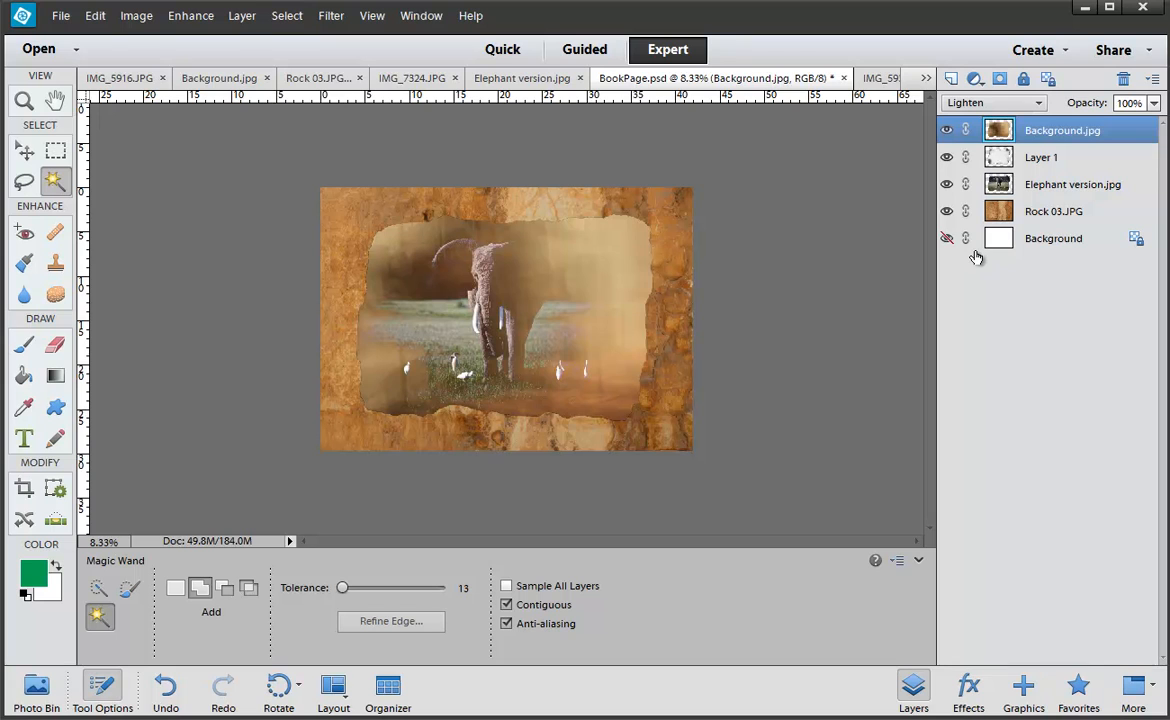
key("Down")
key("Down")
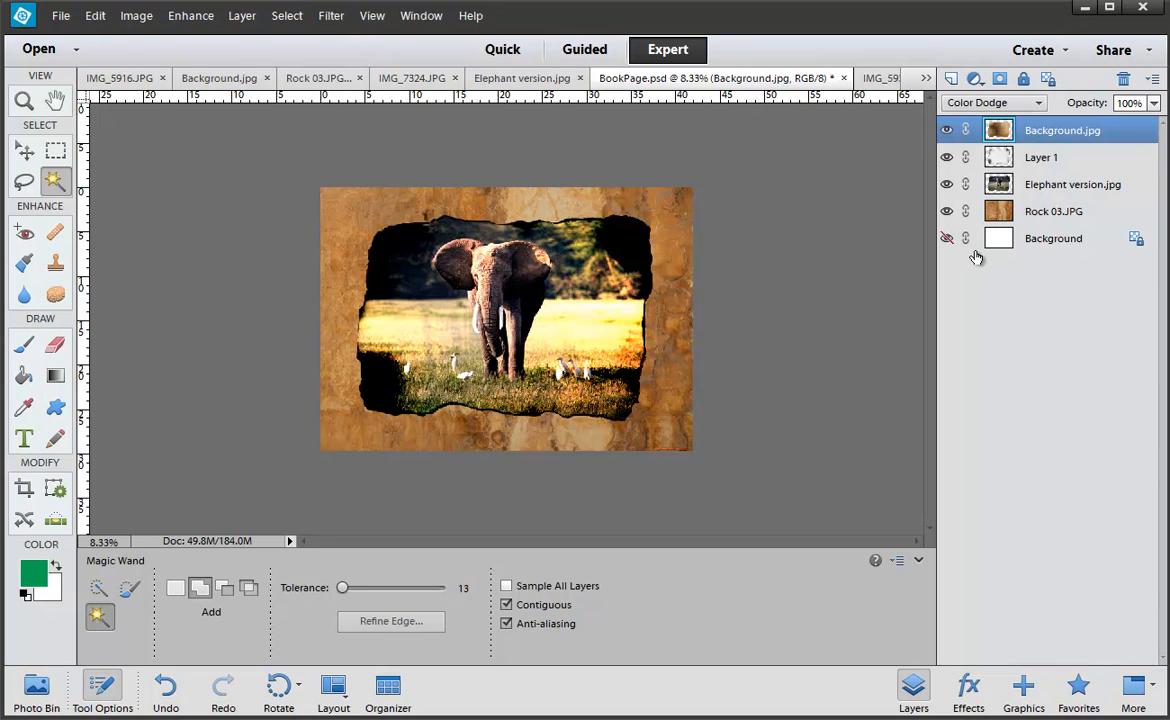
Try the Linear Dodge, Lighter Color, Overlay, Soft Light and Hard Light blend modes on the Background.jpg layer, comparing Overlay with Soft Light
key("ctrl+plus")
key("ctrl+plus")
key("Down")
key("Down")
key("Down")
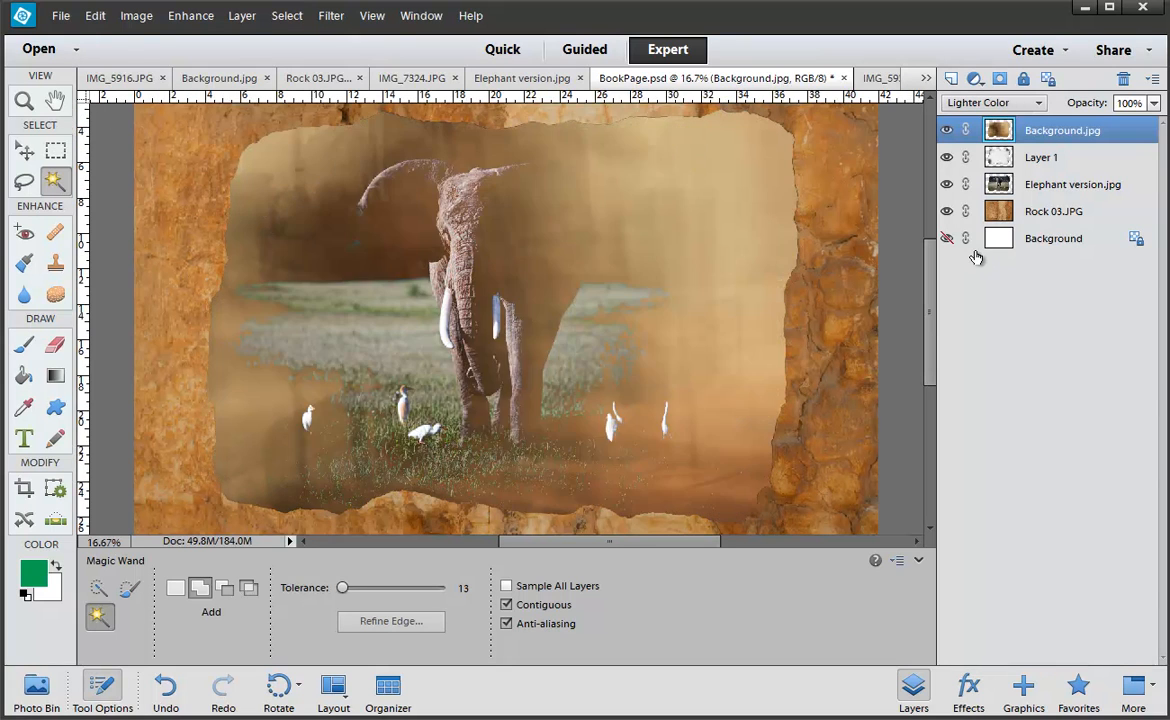
key("Down")
key("Up")
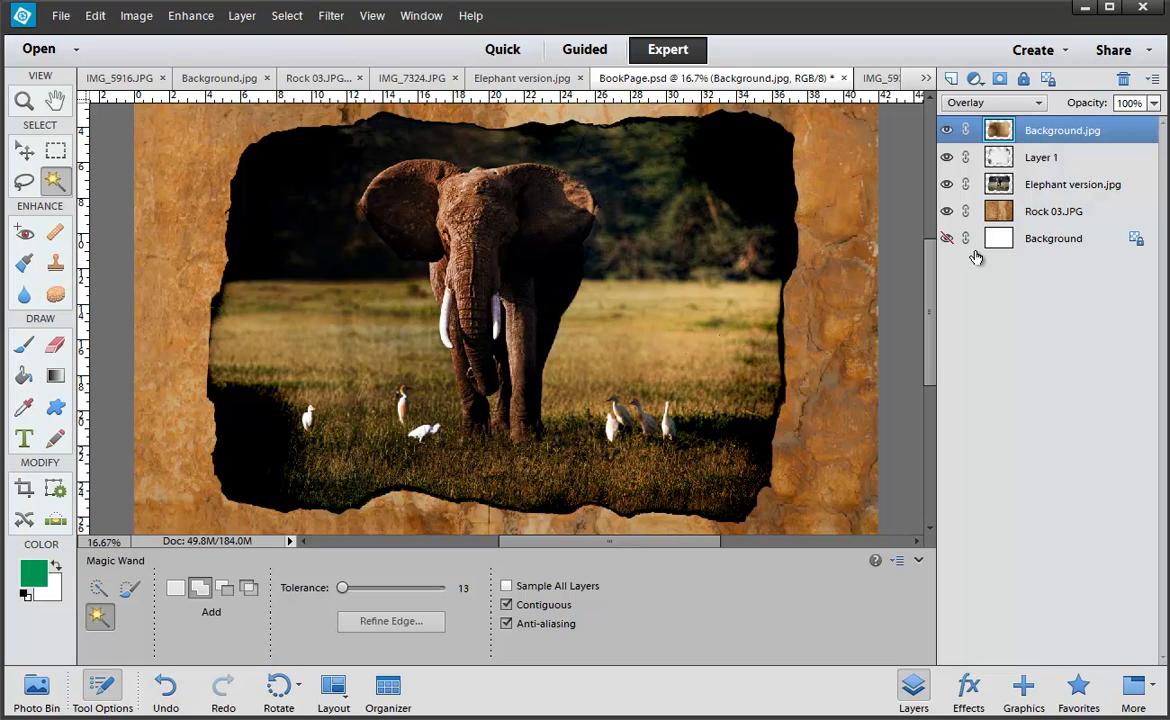
key("Down")
key("Up")
key("Down")
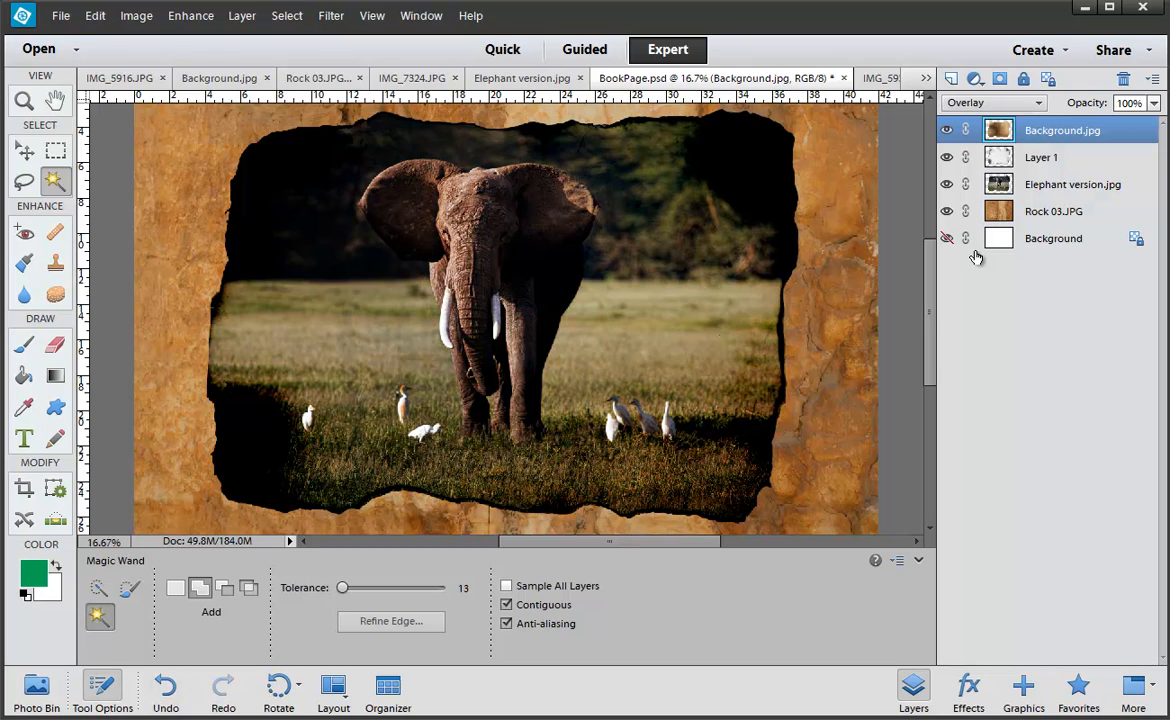
key("Up")
key("Down")
key("Down")
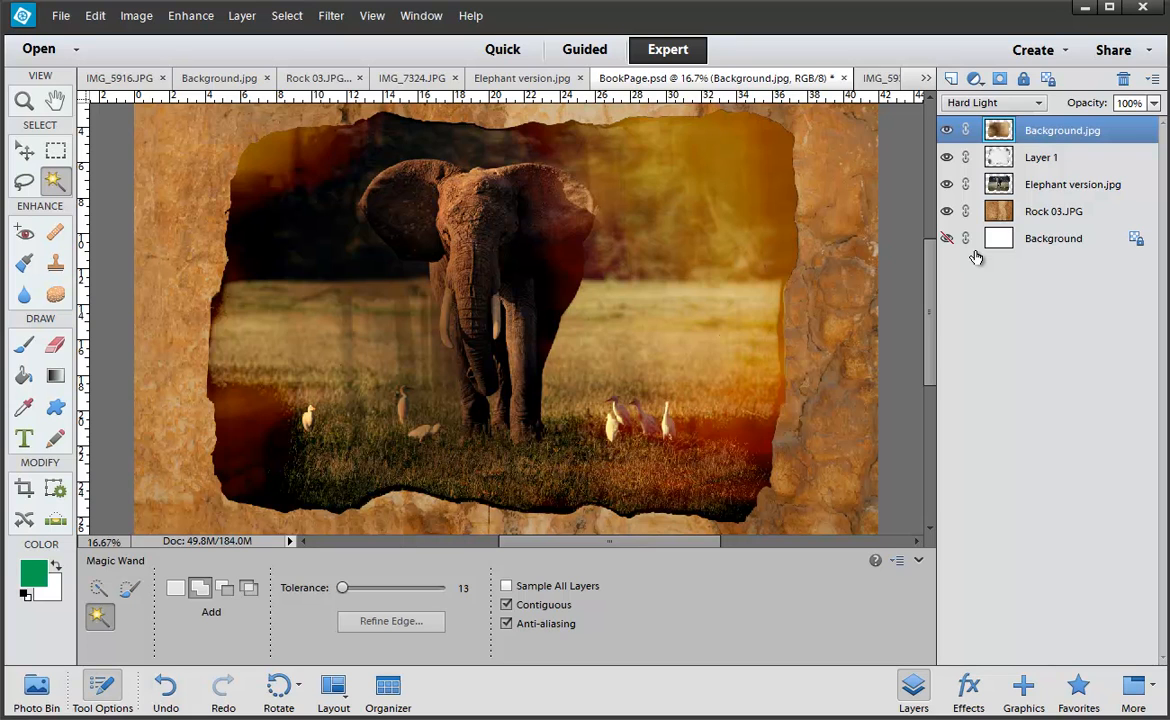
Try Vivid Light, Linear Light and Pin Light on the Background.jpg layer, going back to Vivid Light
key("Down")
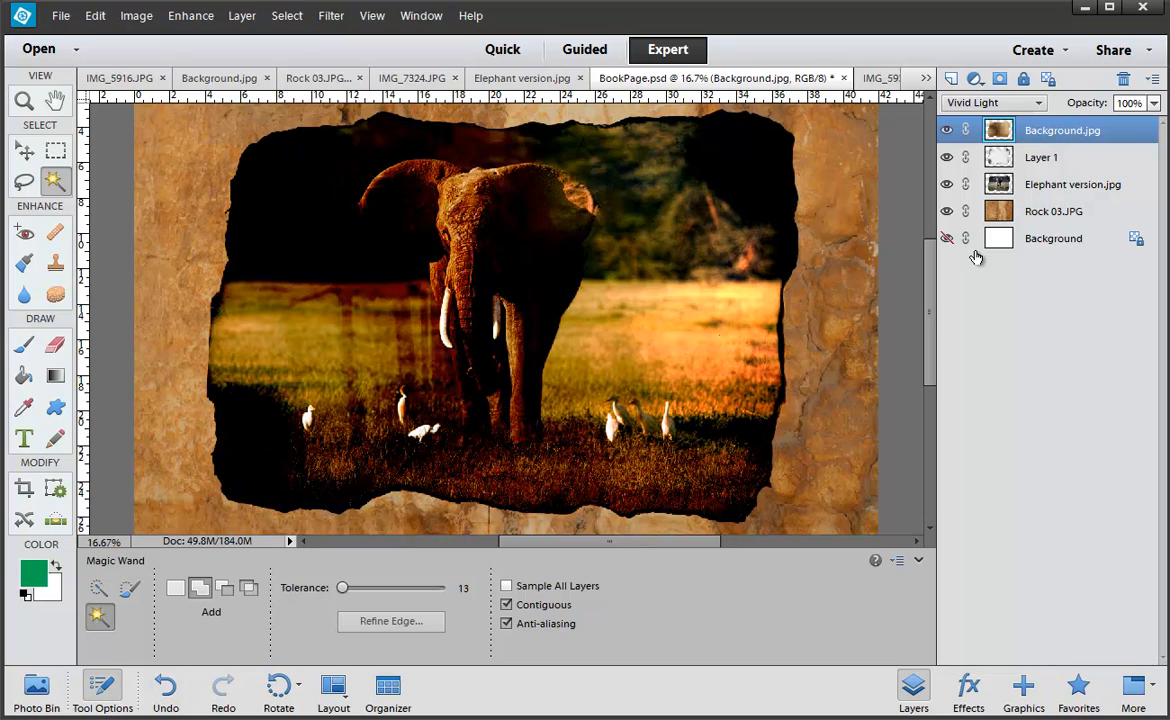
key("Down")
key("Down")
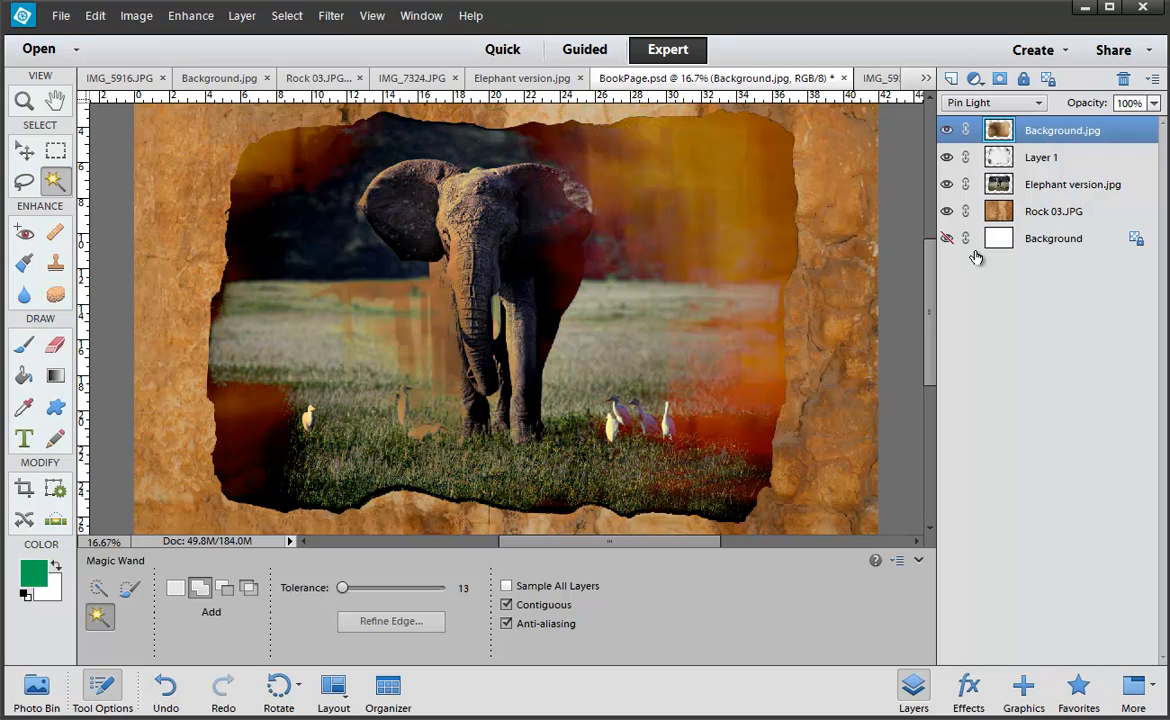
key("Up")
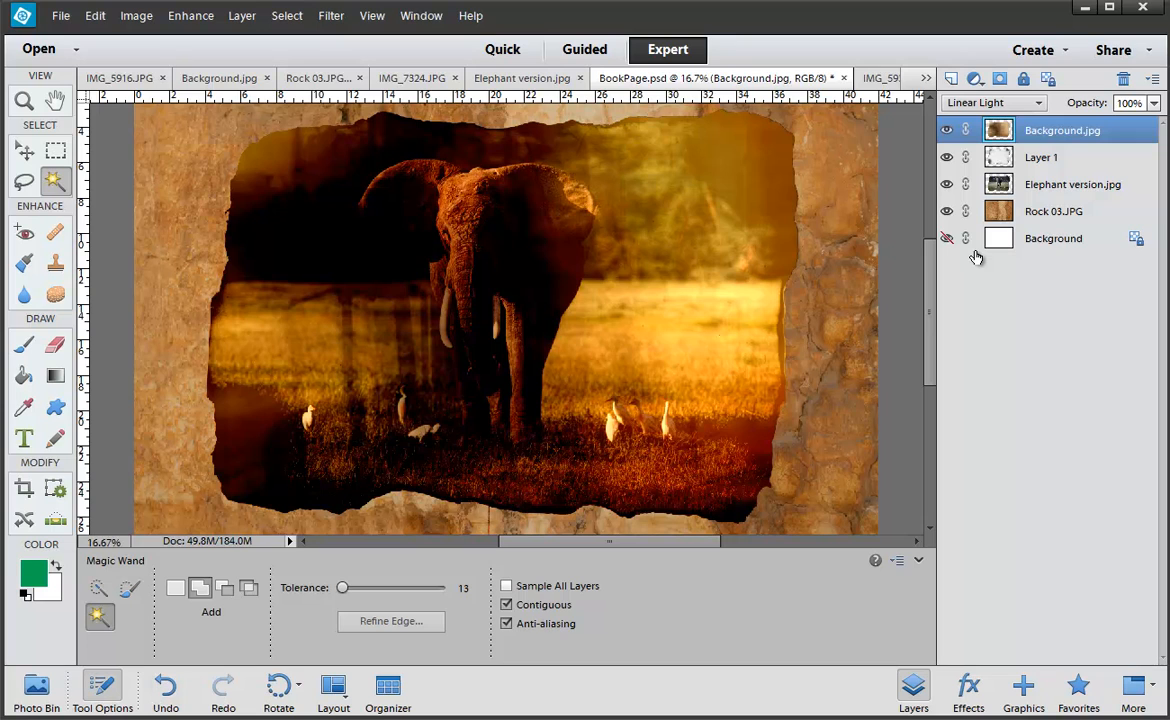
key("Up")
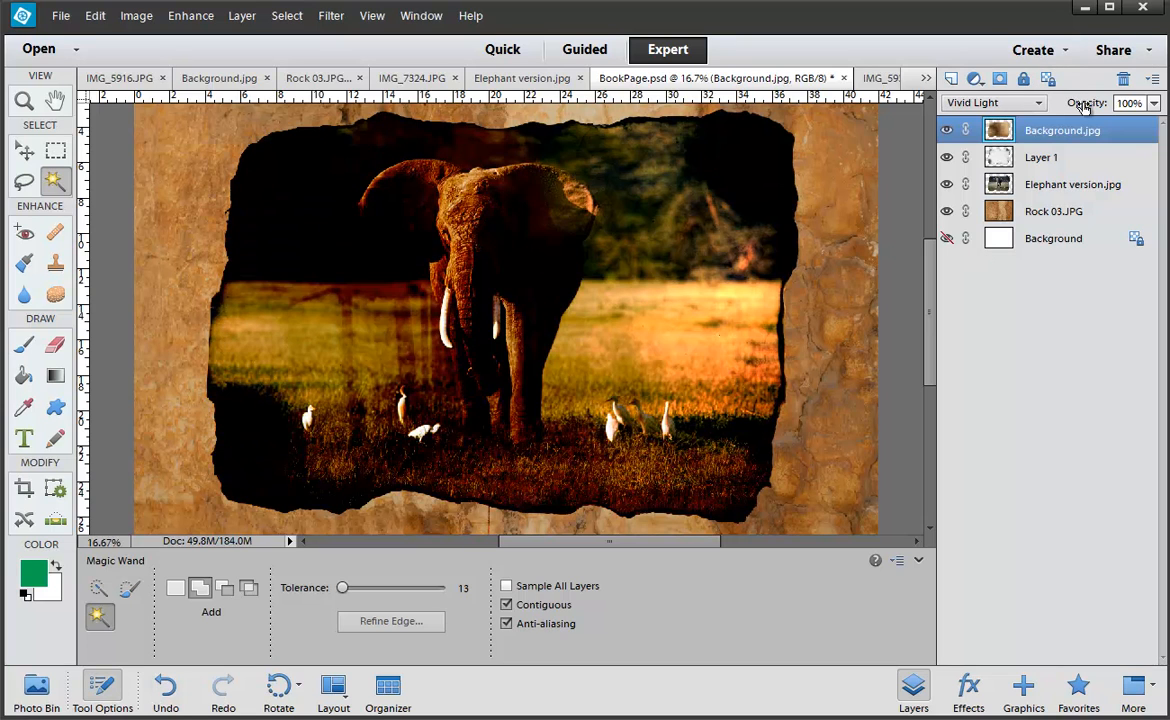
Try the darkening blend modes on the Background.jpg layer, from Darker Color back through to Dissolve
left_click(1015, 103)
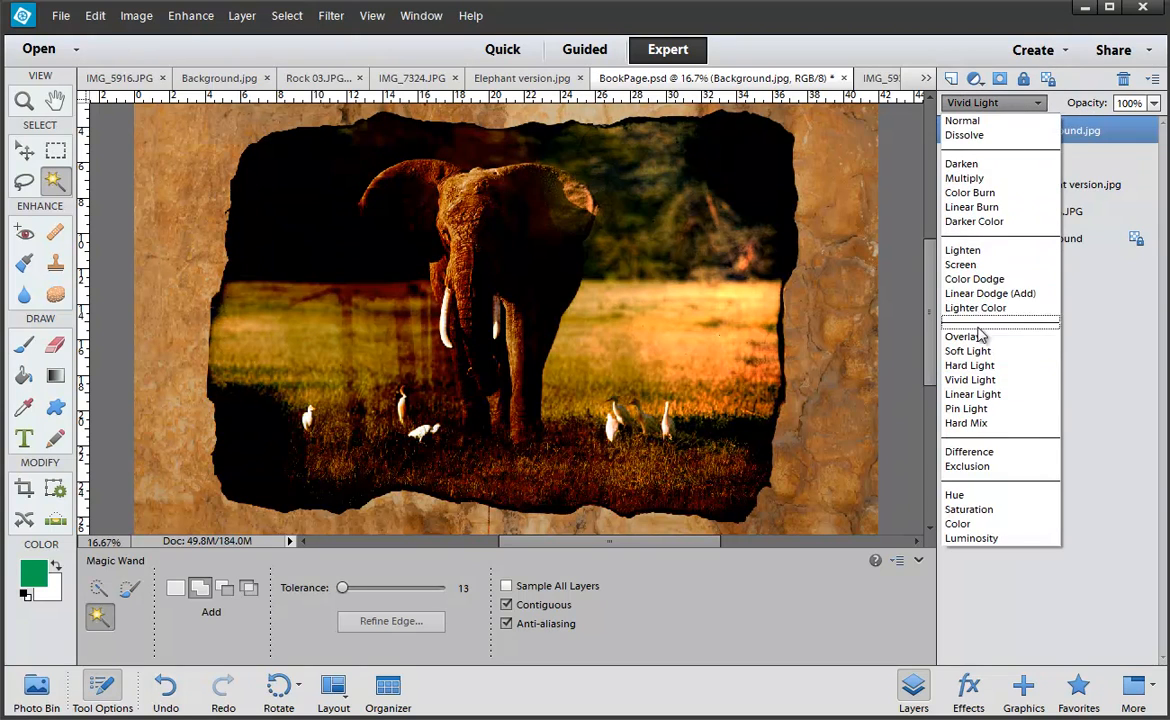
left_click(976, 222)
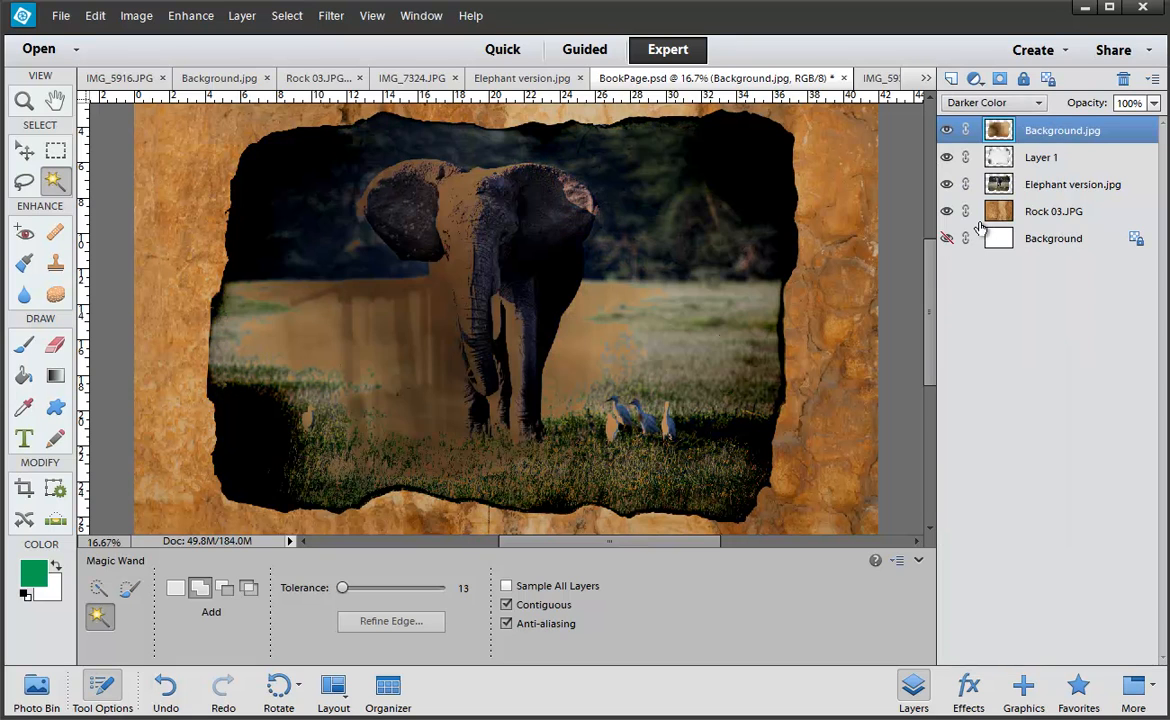
key("Up")
key("Up")
key("Up")
key("Up")
key("Up")
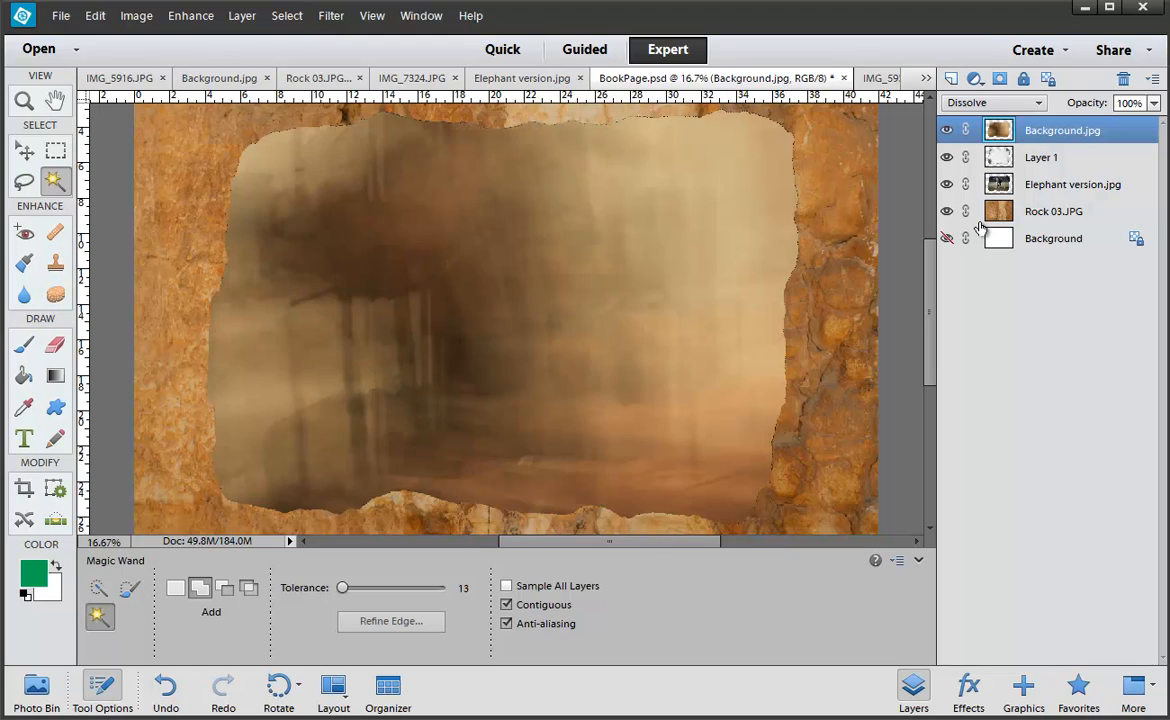
Run through the blend modes from Darken to Linear Dodge on the Background.jpg layer and step back to Color Dodge
key("Down")
key("Down")
key("Down")
key("Down")
key("Down")
key("Down")
key("Down")
key("Down")
key("Down")
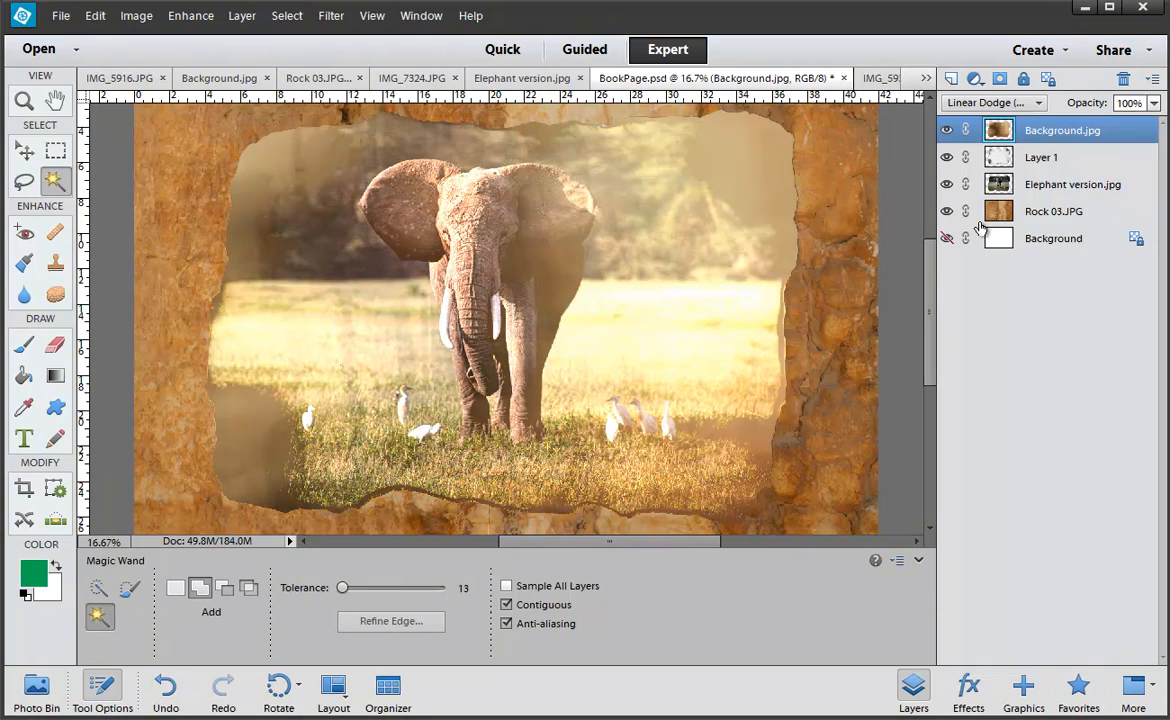
key("Up")
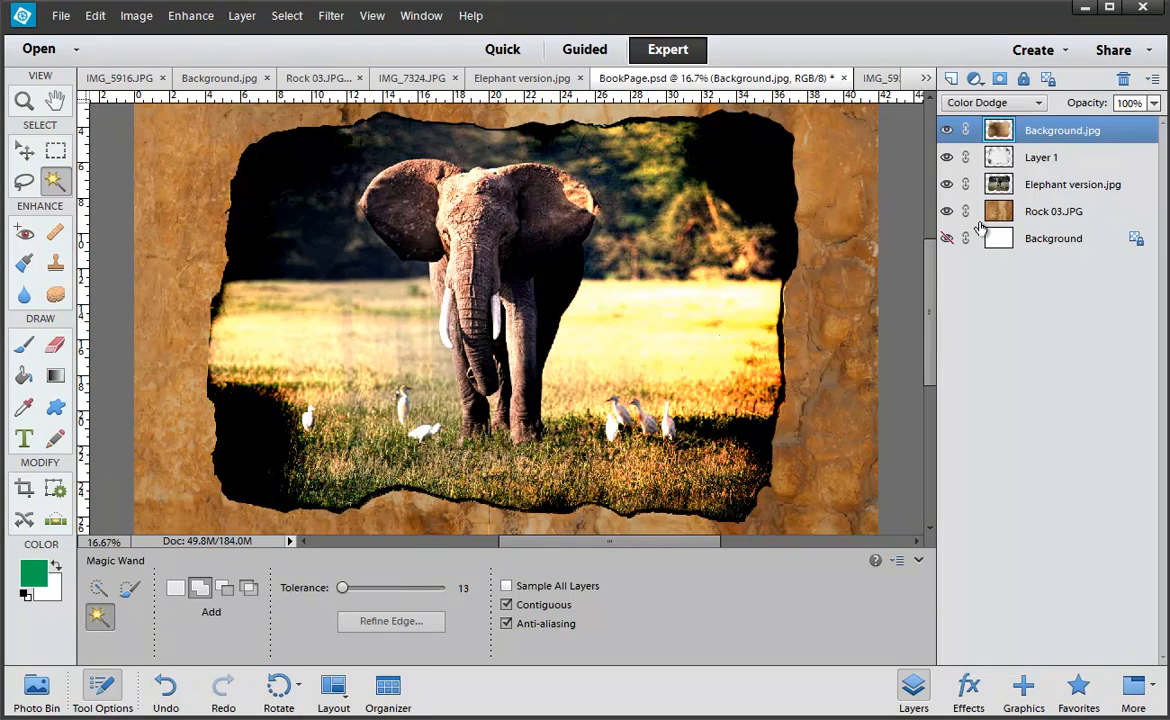
Continue from Color Dodge through the overlay-type blend modes on the Background.jpg layer and settle on Linear Light
key("Down")
key("Down")
key("Down")
key("Down")
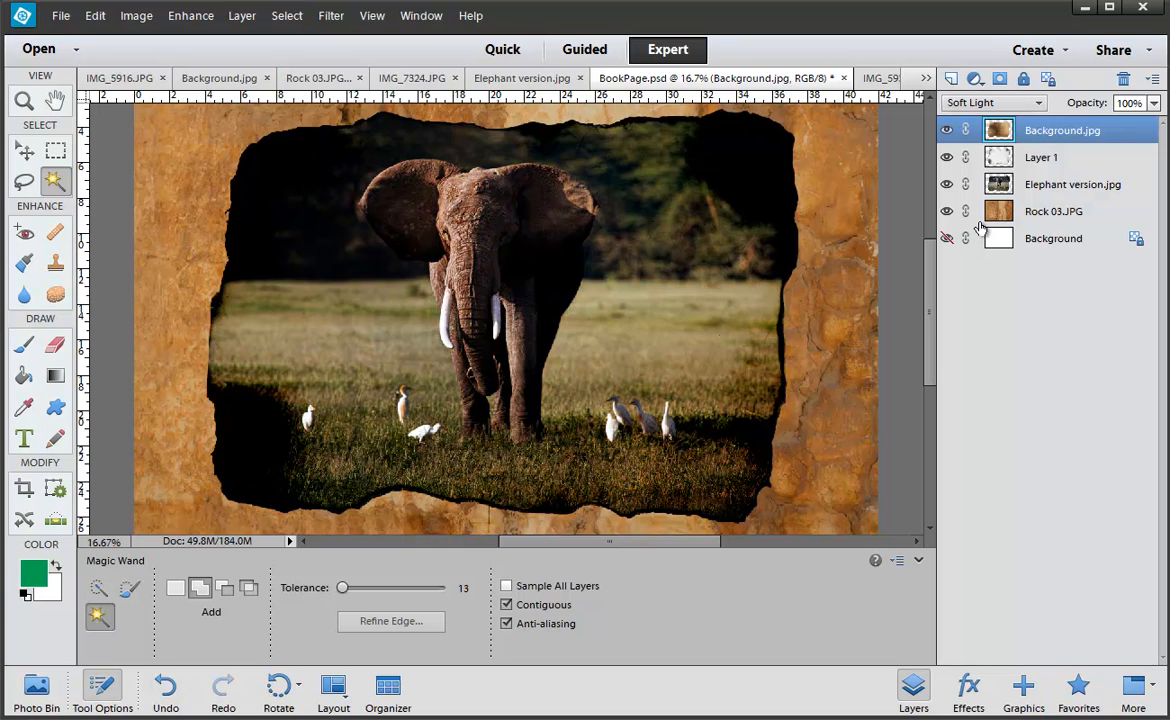
key("Down")
key("Down")
key("Down")
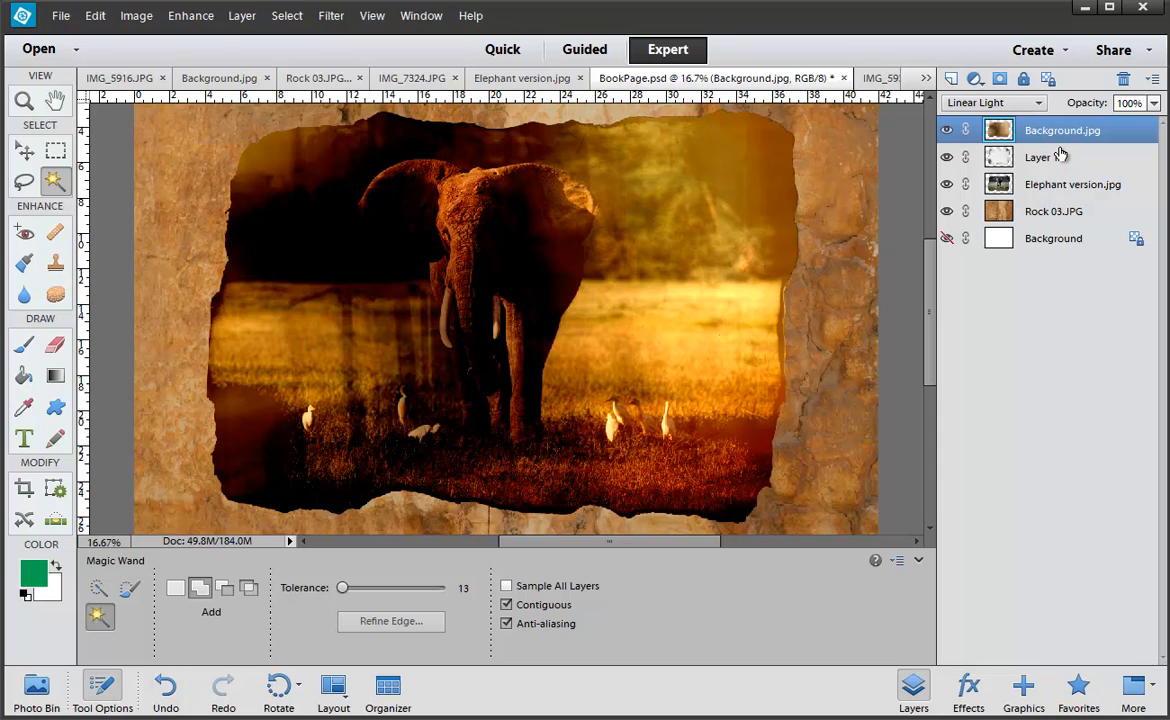
Lower the Background.jpg layer's opacity to 36% and toggle its visibility to compare the effect
left_click_drag(1095, 107, 1039, 112)
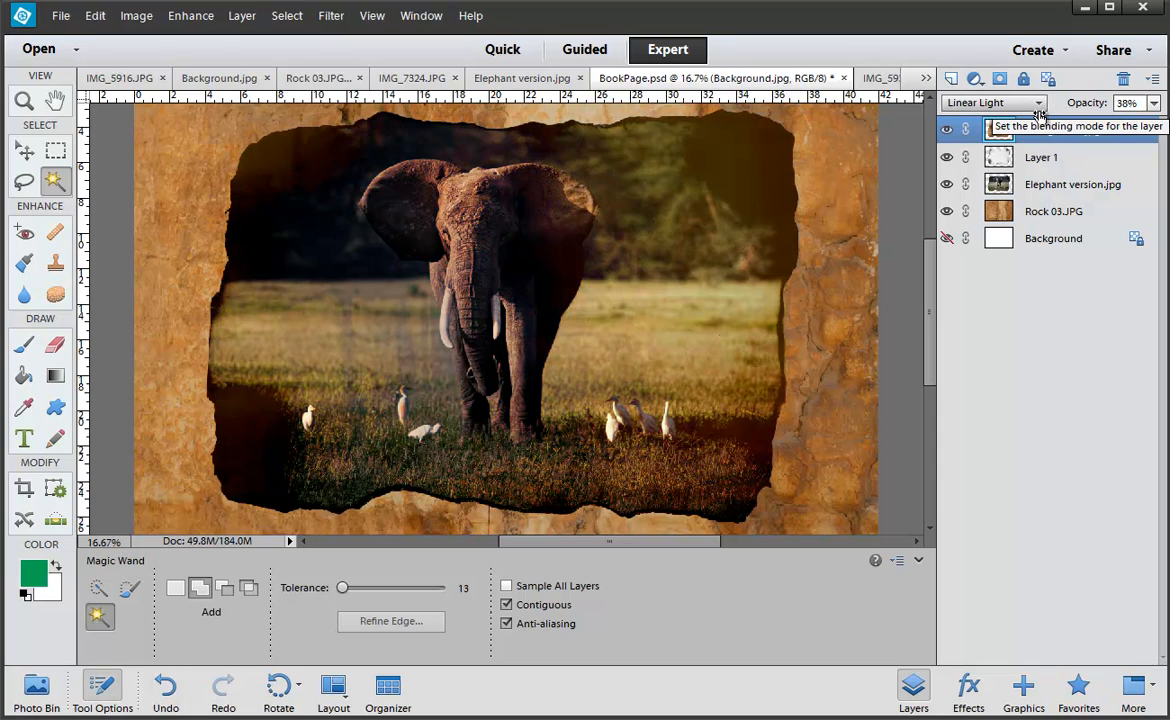
left_click(946, 130)
left_click(946, 130)
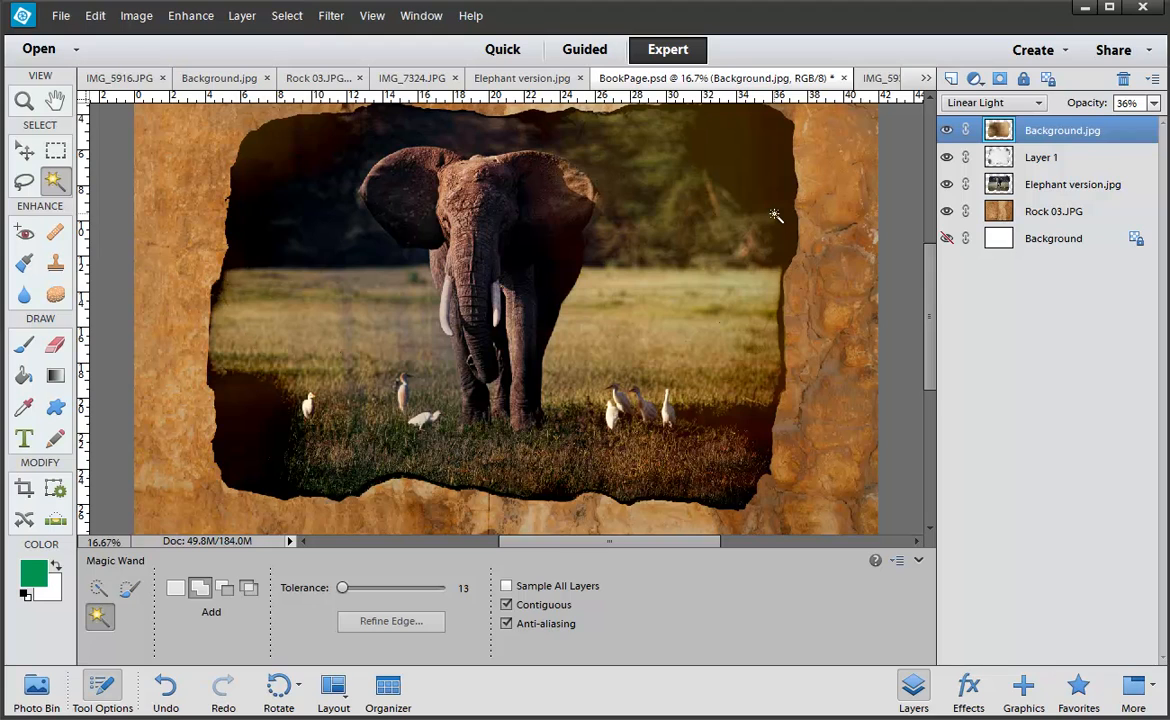
Duplicate the Elephant version.jpg layer and move the copy beneath the original, directly above Rock 03.JPG
left_click(1066, 184)
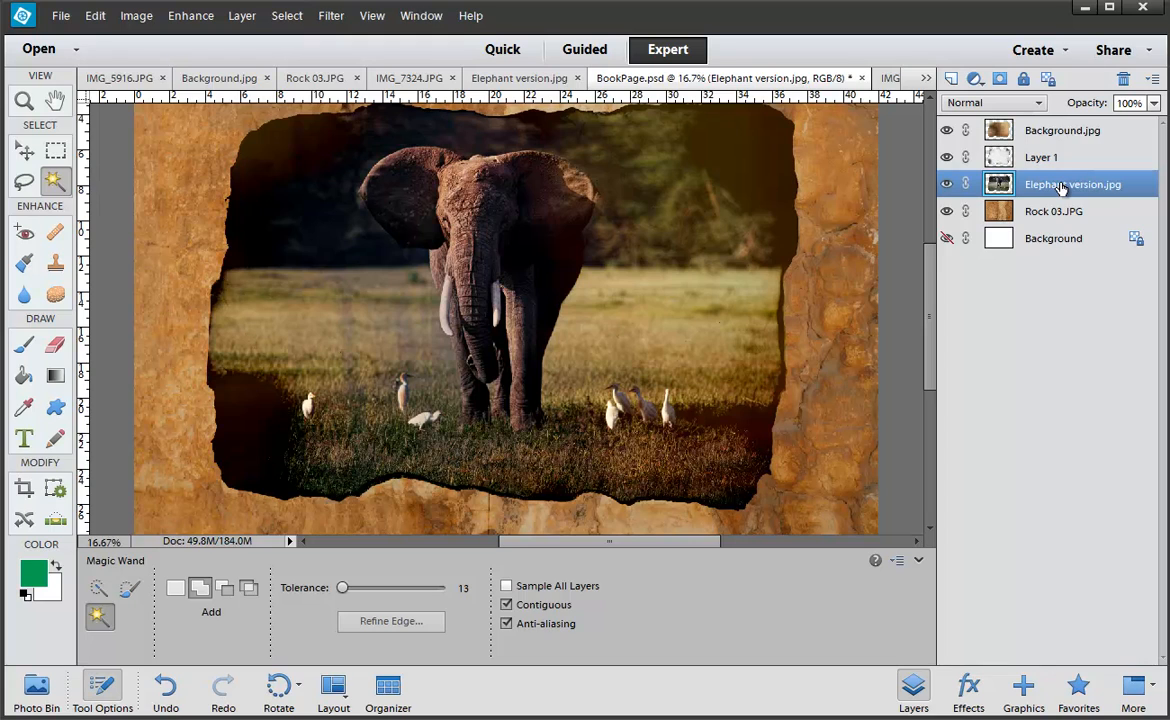
key("ctrl+j")
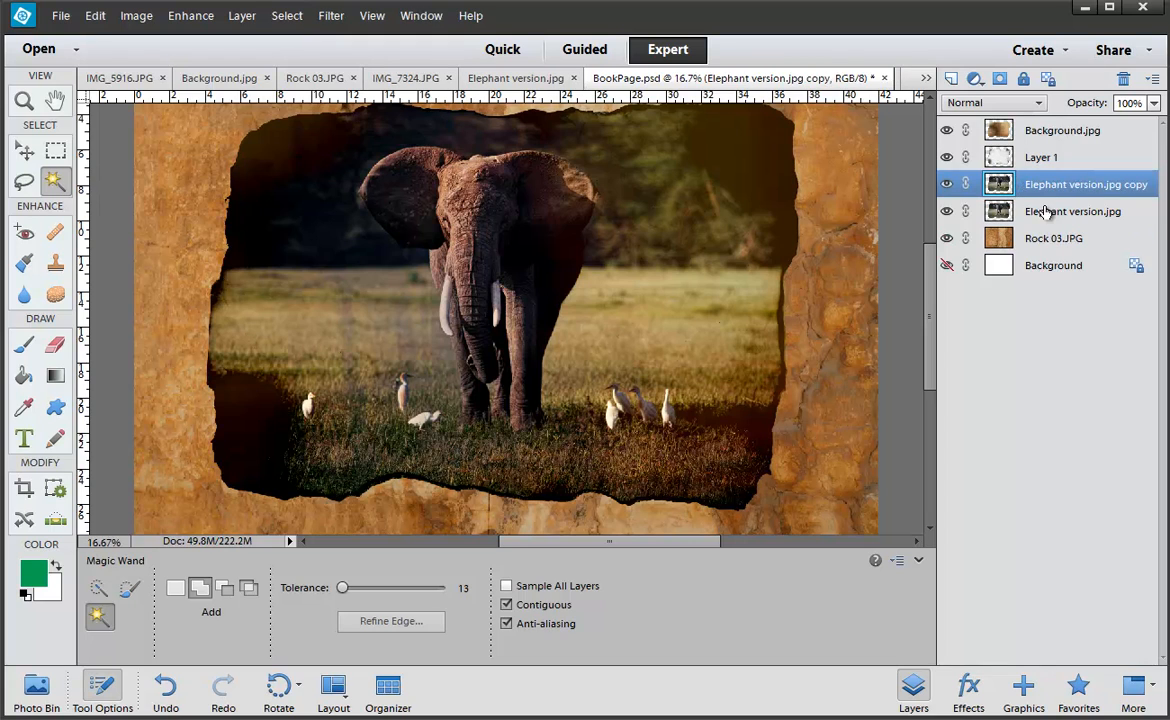
left_click(1044, 208)
left_click(1045, 185)
left_click_drag(1045, 185, 1046, 214)
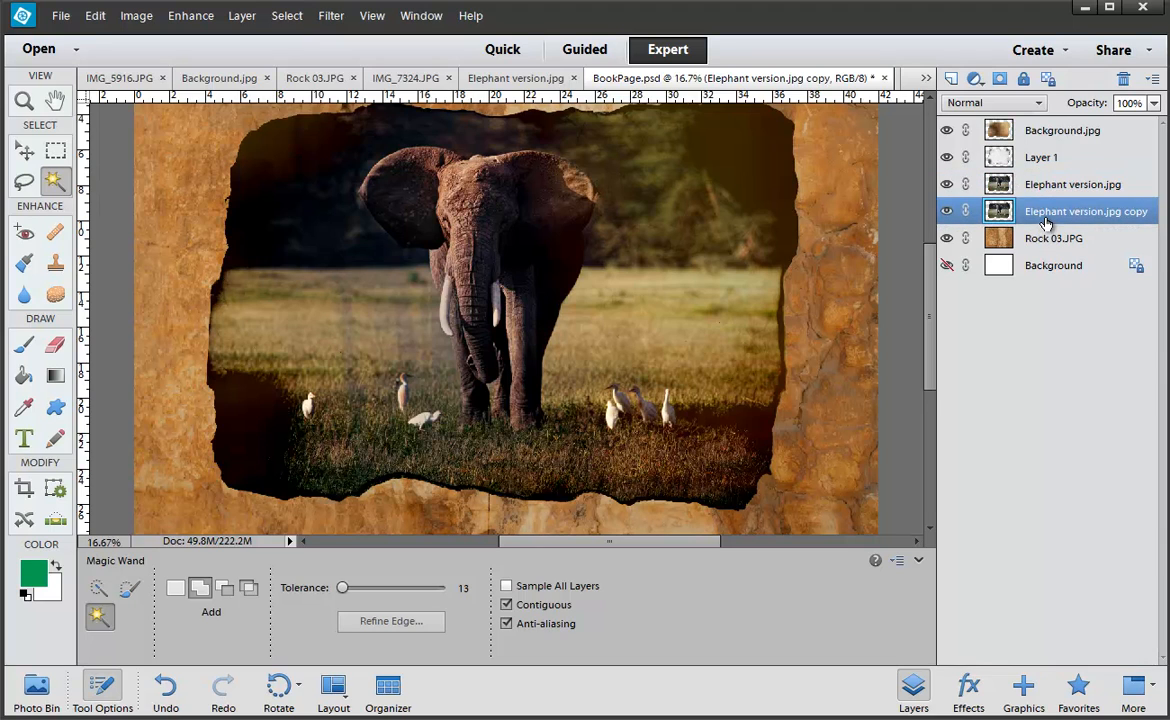
Turn the Elephant version.jpg copy solid black by lowering the Levels output white point all the way, and check it with the original's visibility toggled
key("ctrl+l")
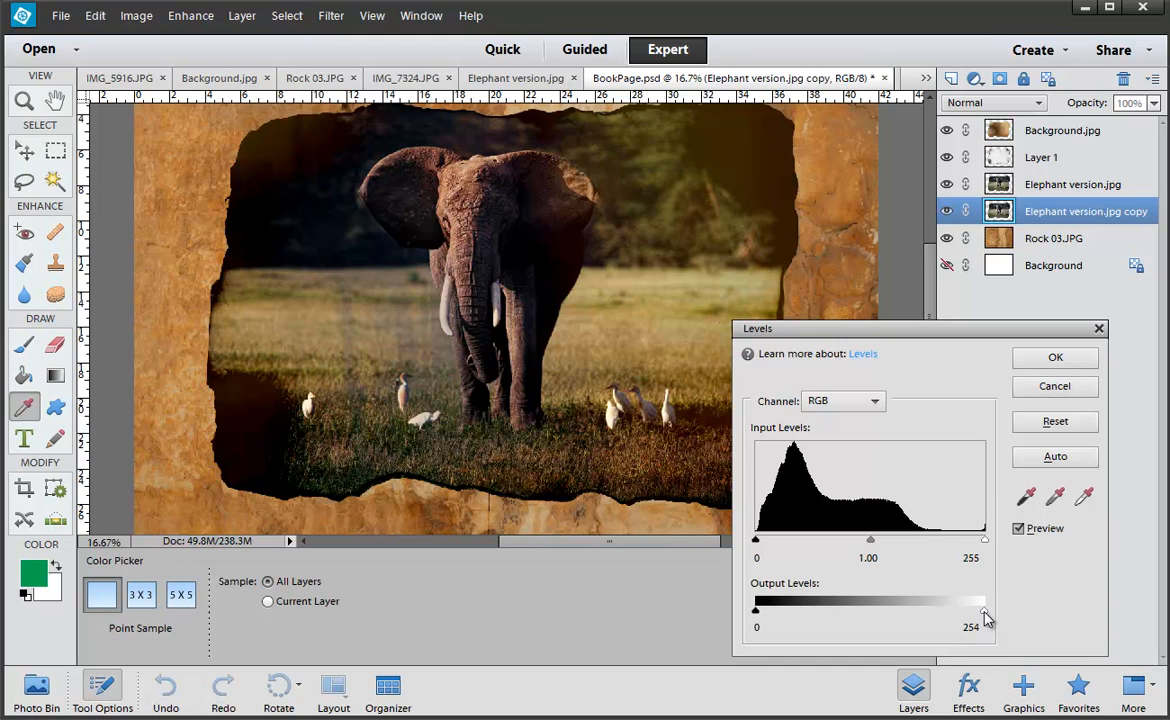
left_click_drag(985, 617, 735, 625)
key("Return")
key("w")
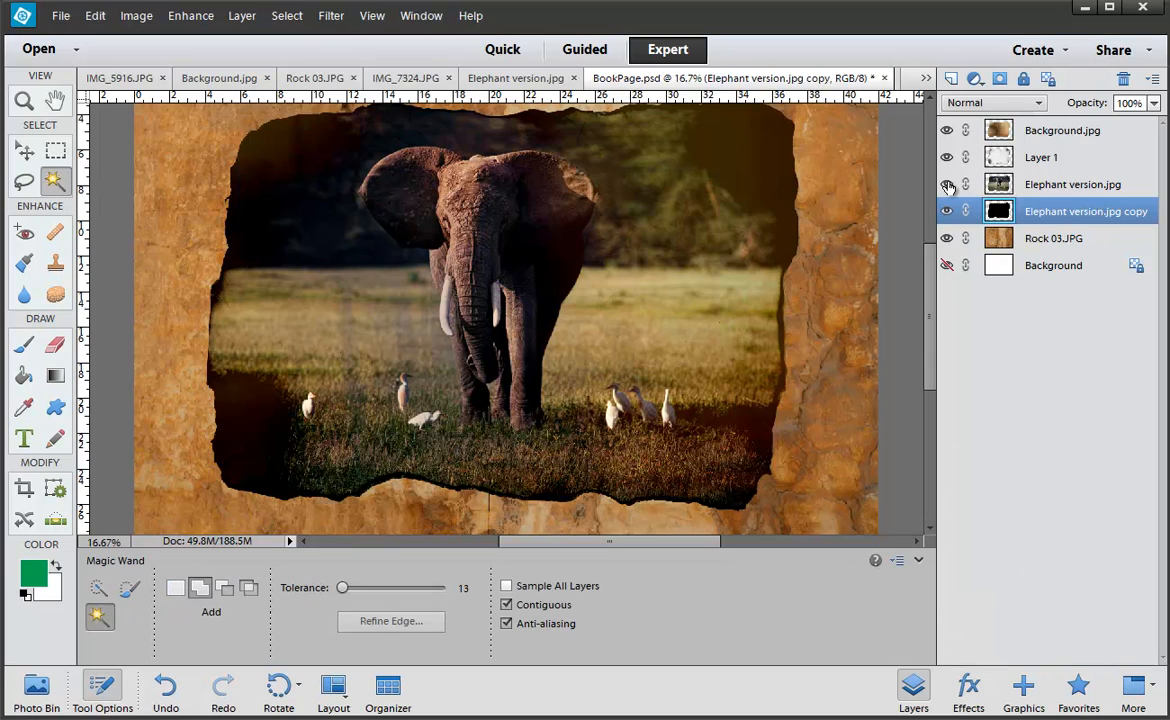
left_click(946, 184)
left_click(946, 184)
Offset the black elephant copy slightly down and to the right so it forms a shadow behind the photo
key("v")
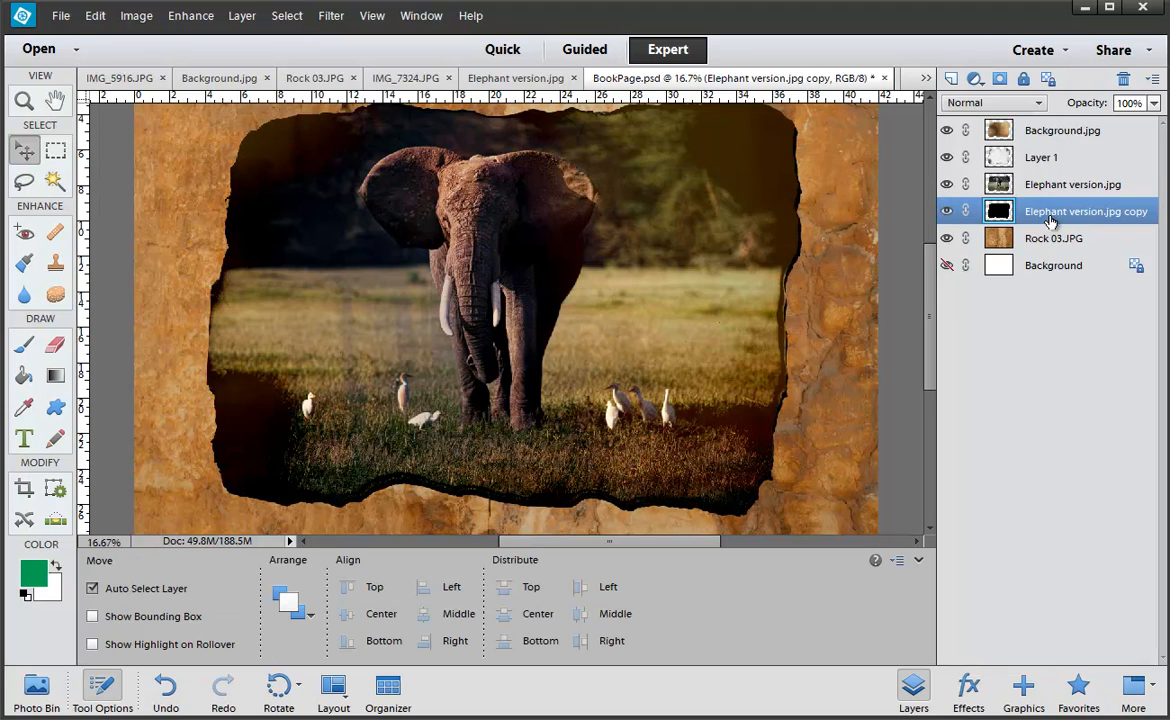
key("shift+Right")
key("shift+Right")
key("shift+Right")
key("shift+Right")
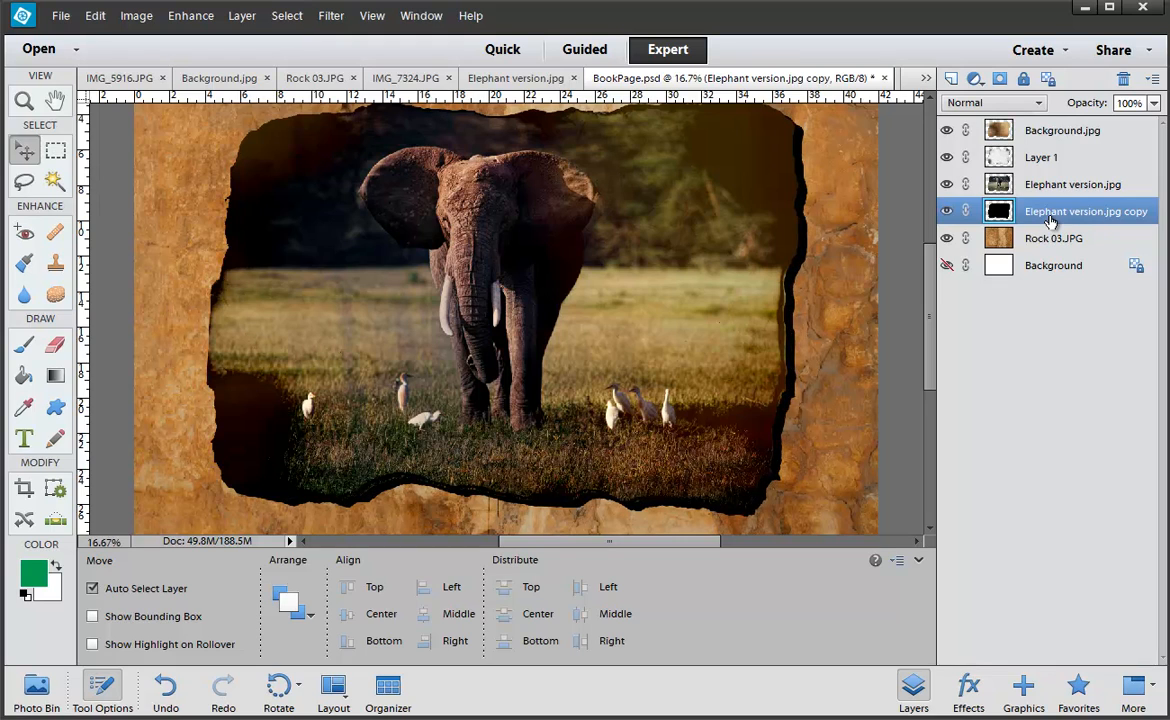
Soften the black shadow copy with a Gaussian Blur of 15.6 pixels radius and lower its opacity to 68%
left_click(330, 16)
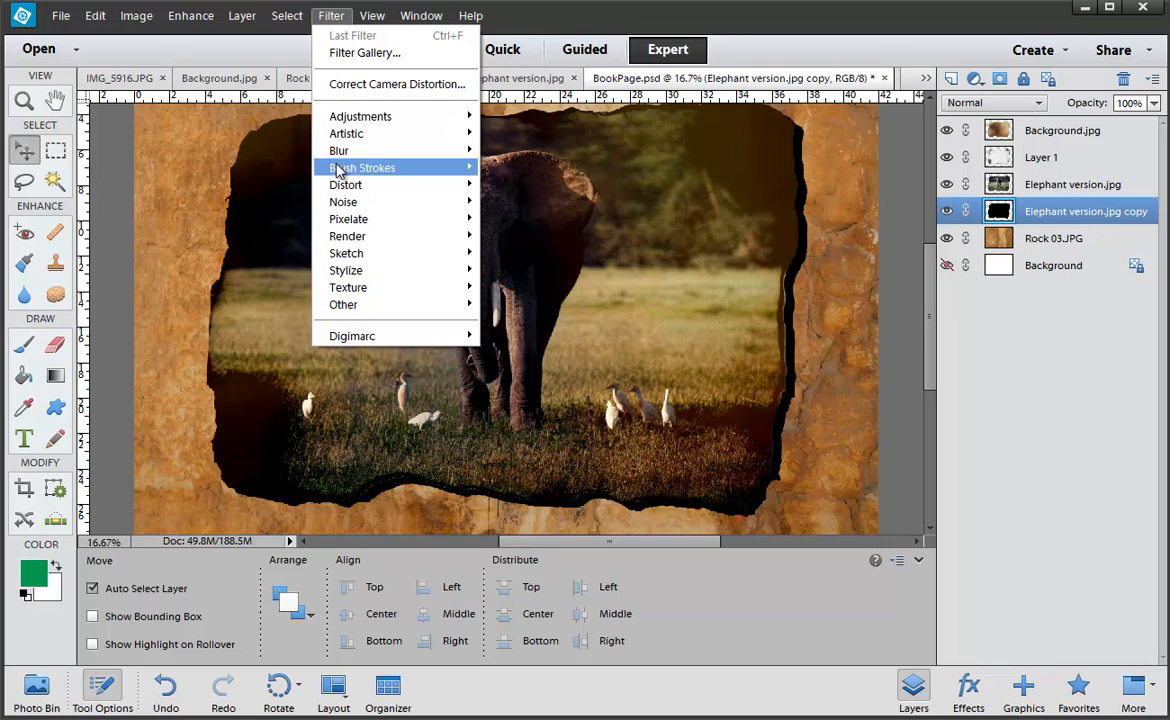
mouse_move(364, 157)
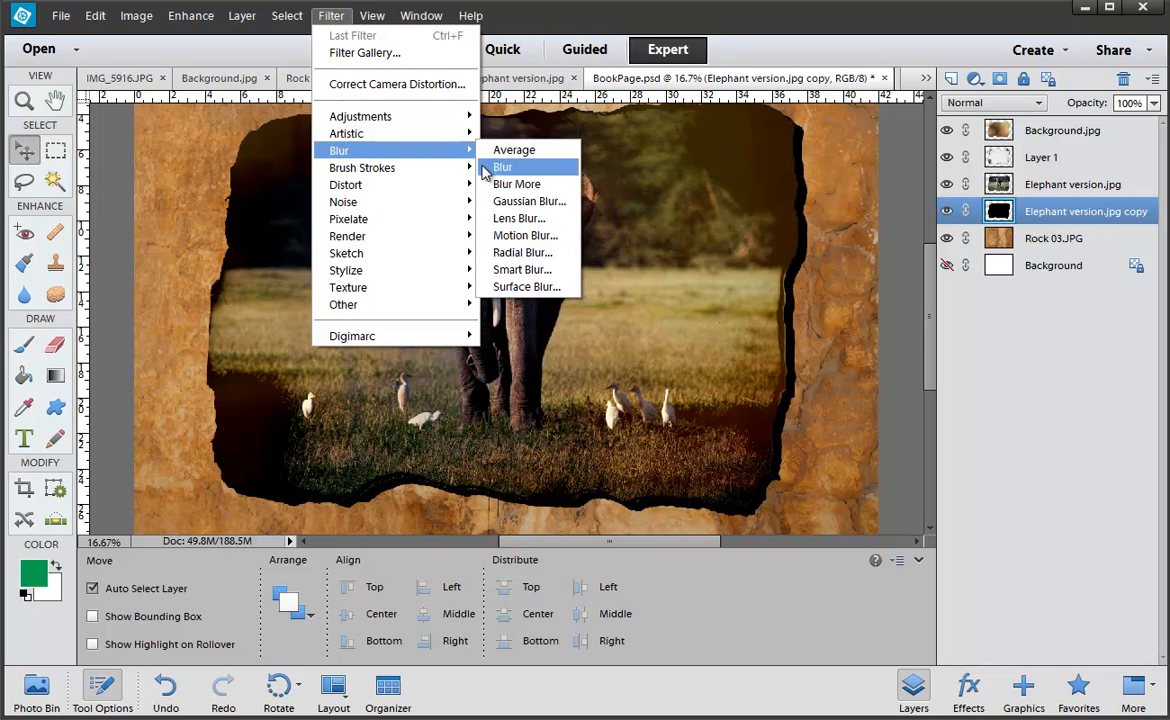
left_click(500, 202)
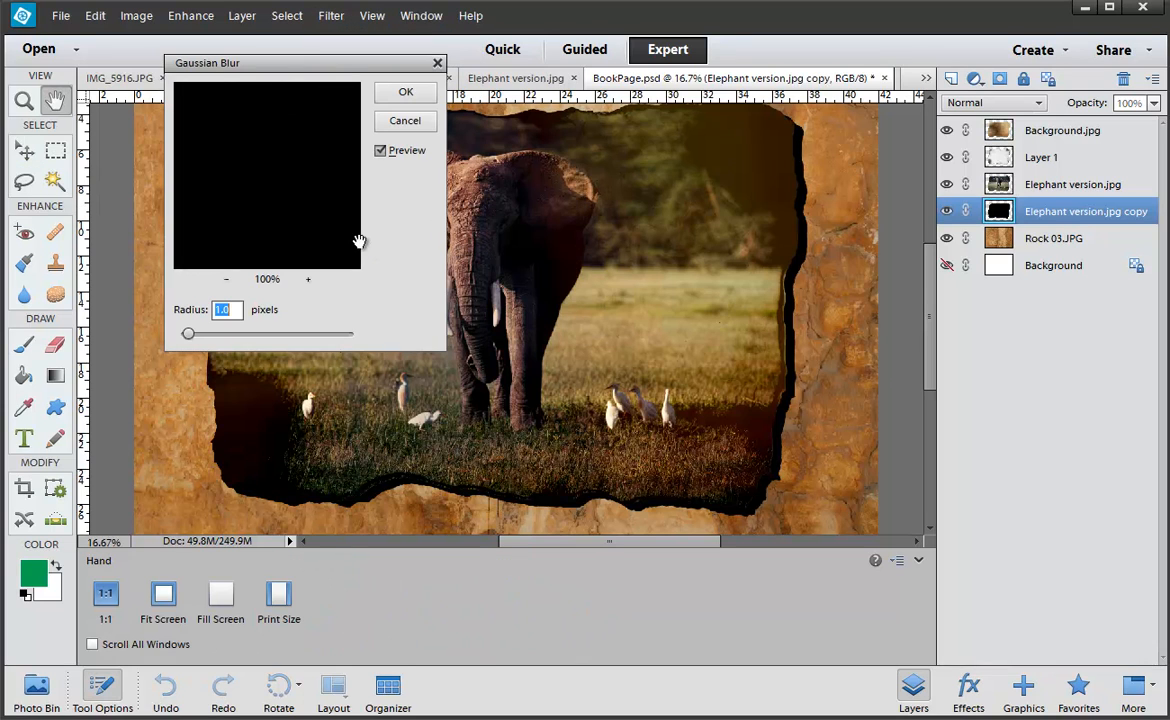
left_click(249, 341)
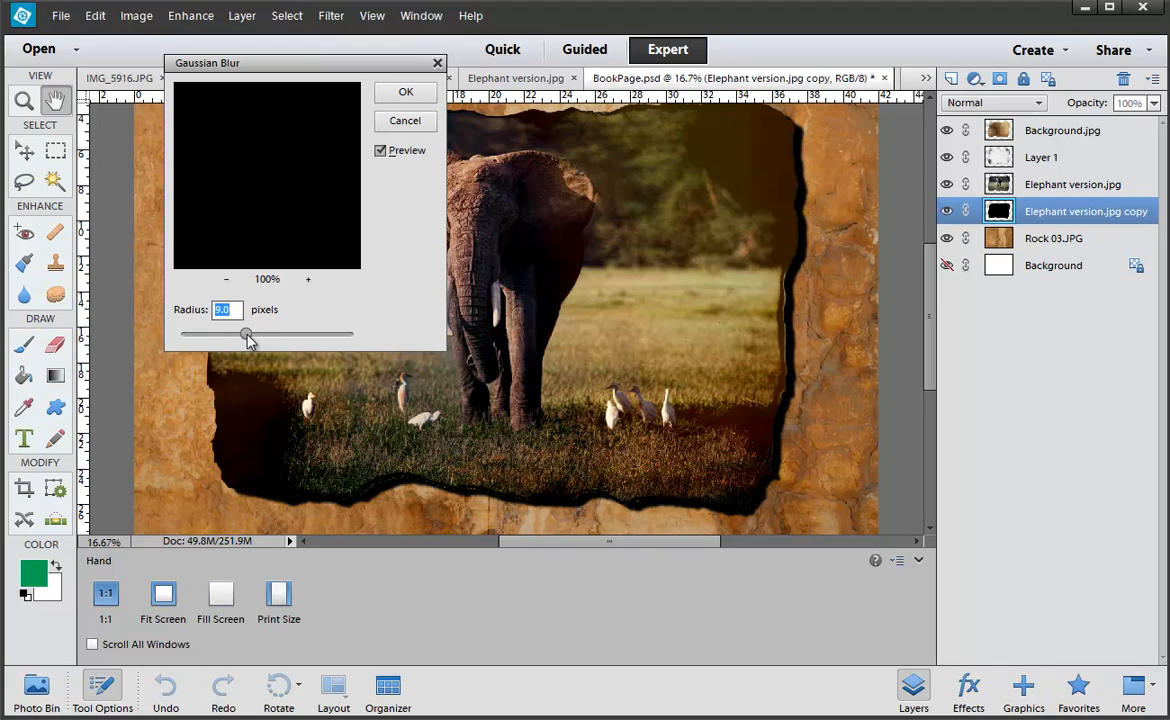
left_click_drag(249, 341, 258, 336)
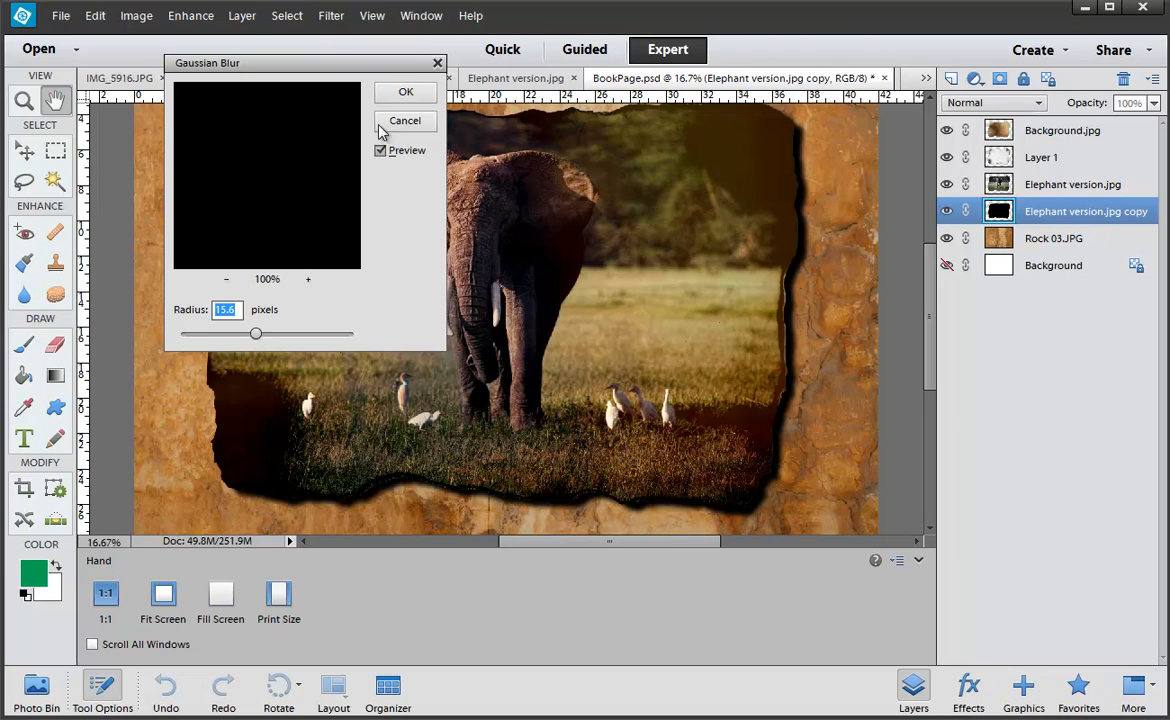
left_click(398, 95)
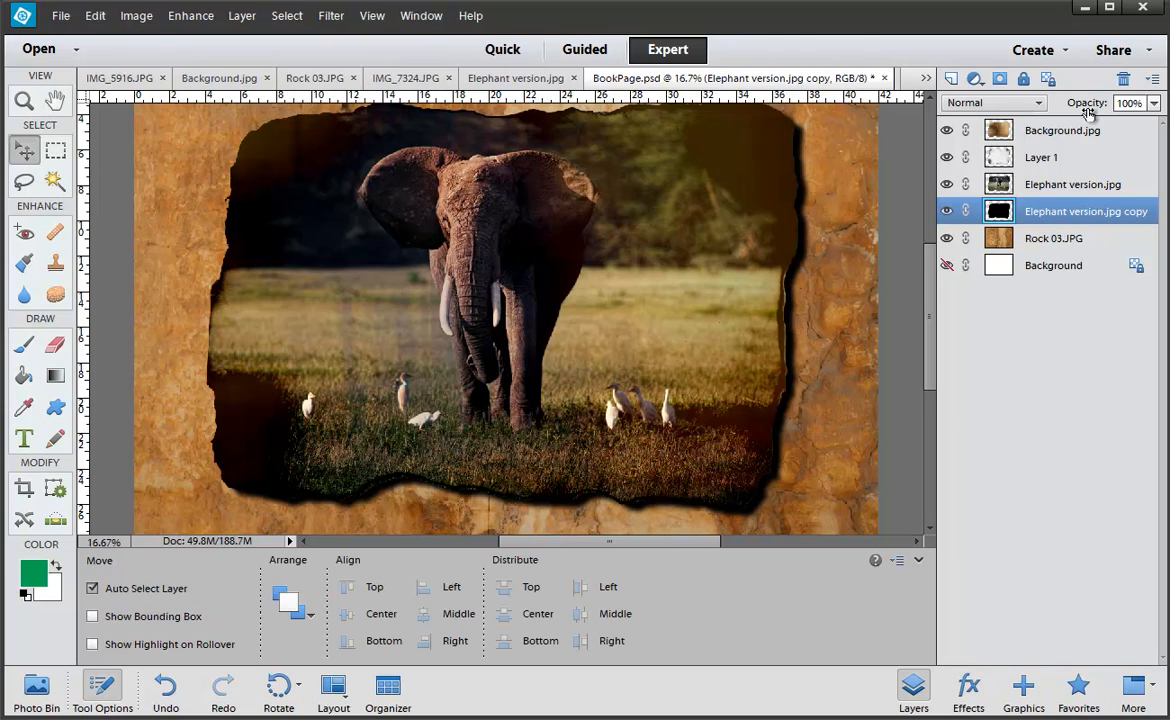
left_click_drag(1098, 106, 1061, 107)
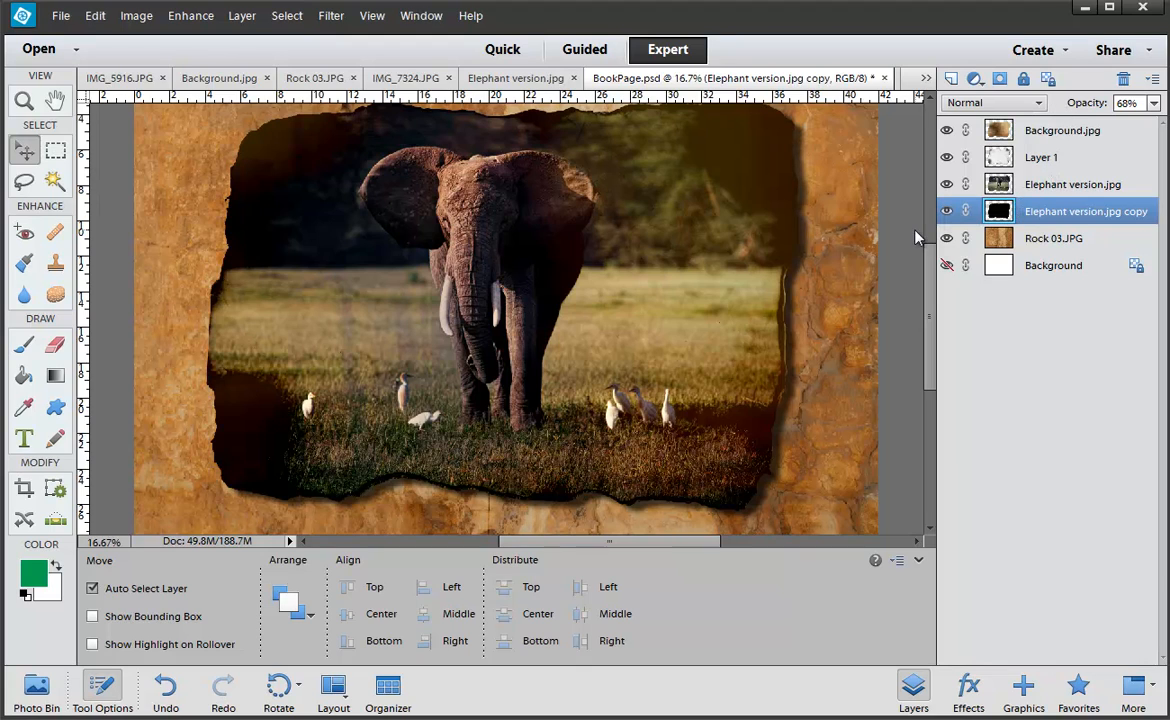
Make the Rock 03.JPG layer active, then hide the rulers and tool options to view the whole page
left_click(101, 690)
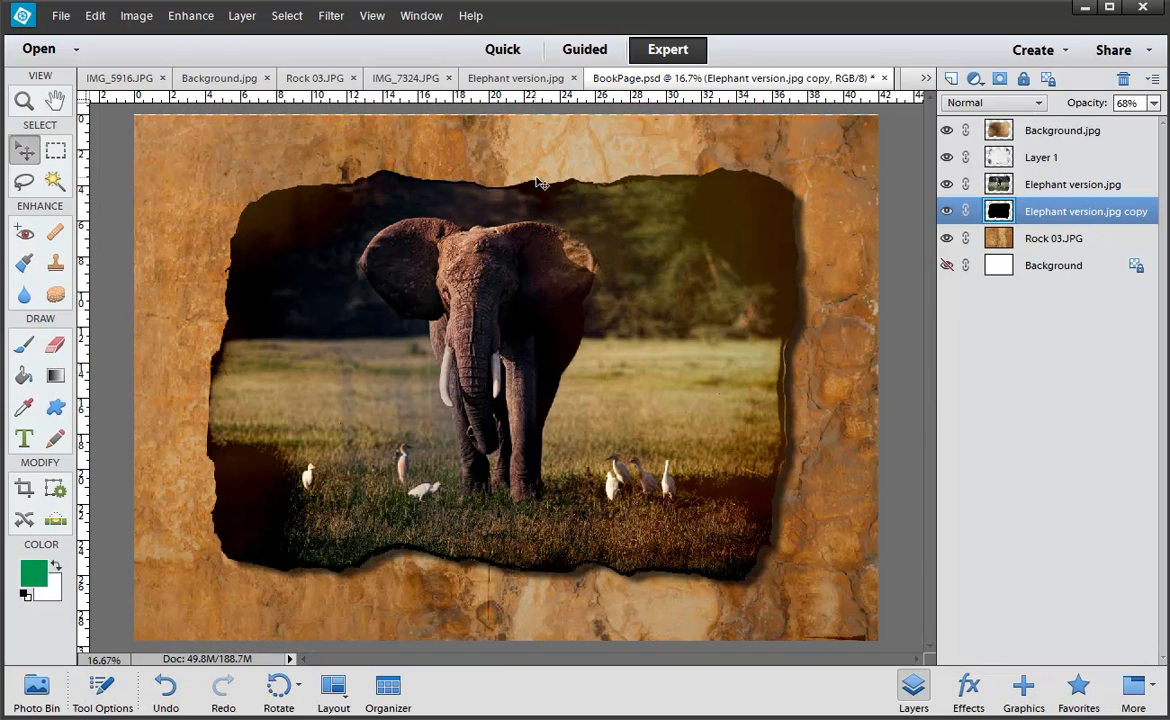
left_click(1010, 240)
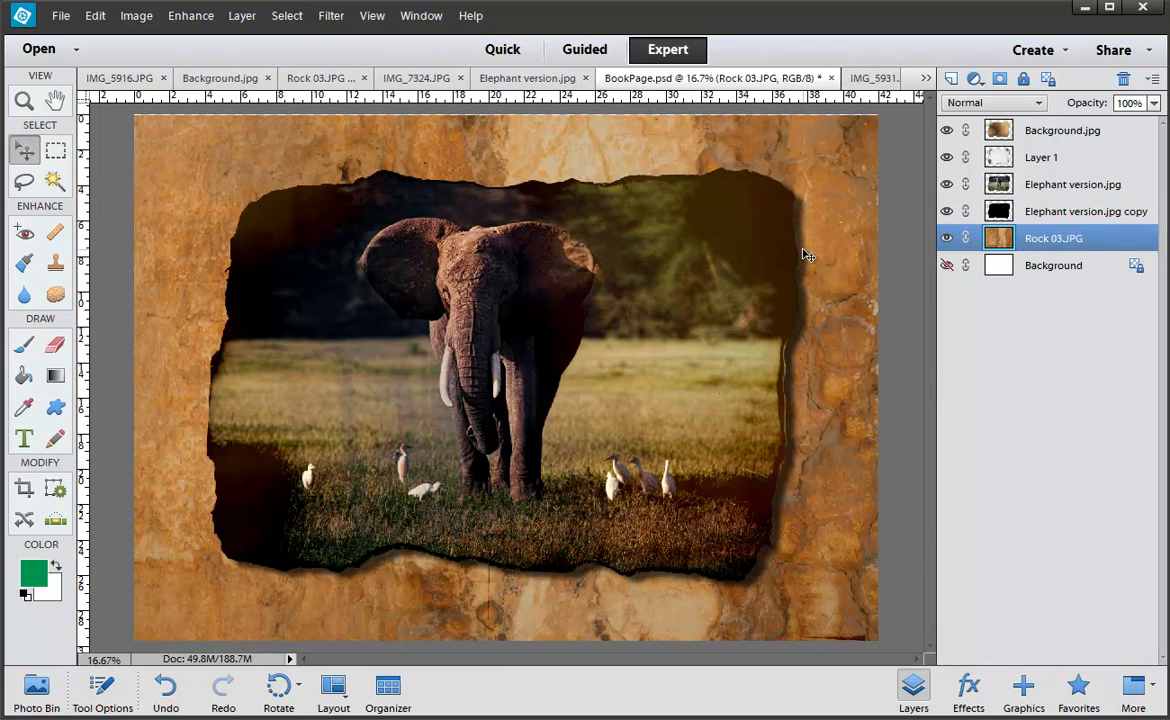
key("v")
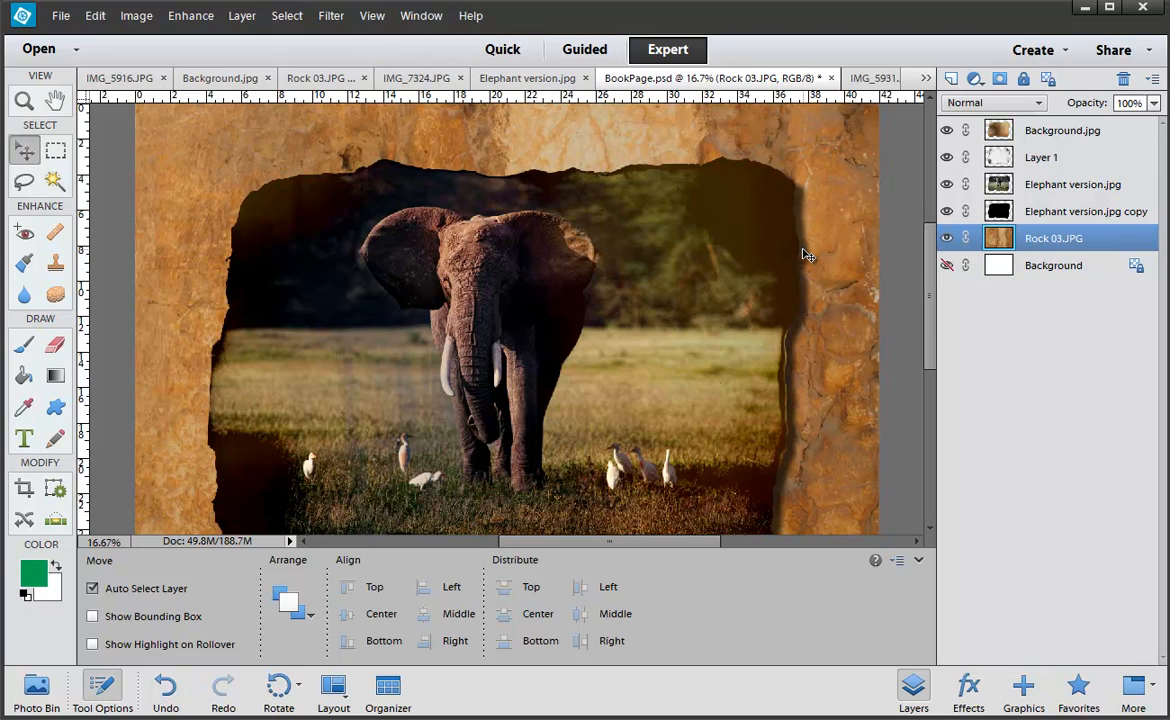
left_click(372, 16)
left_click(432, 186)
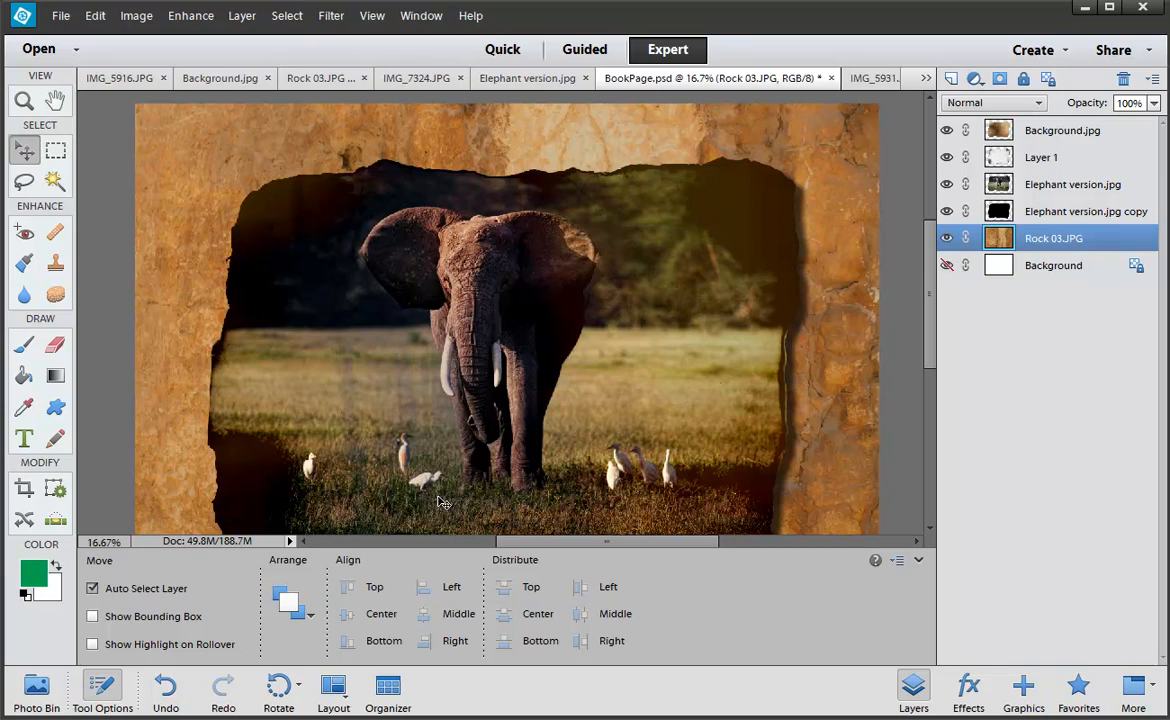
left_click(100, 686)
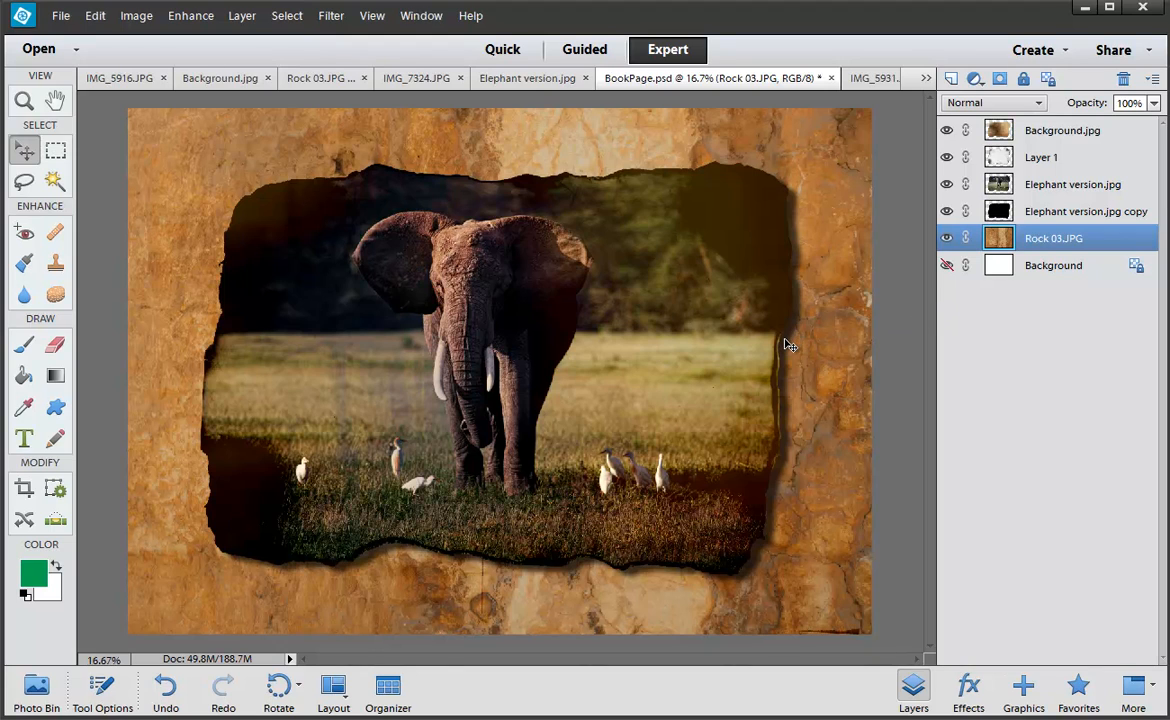
Duplicate the Background.jpg texture layer and place the copy between Elephant version.jpg copy and Rock 03.JPG
left_click(972, 128)
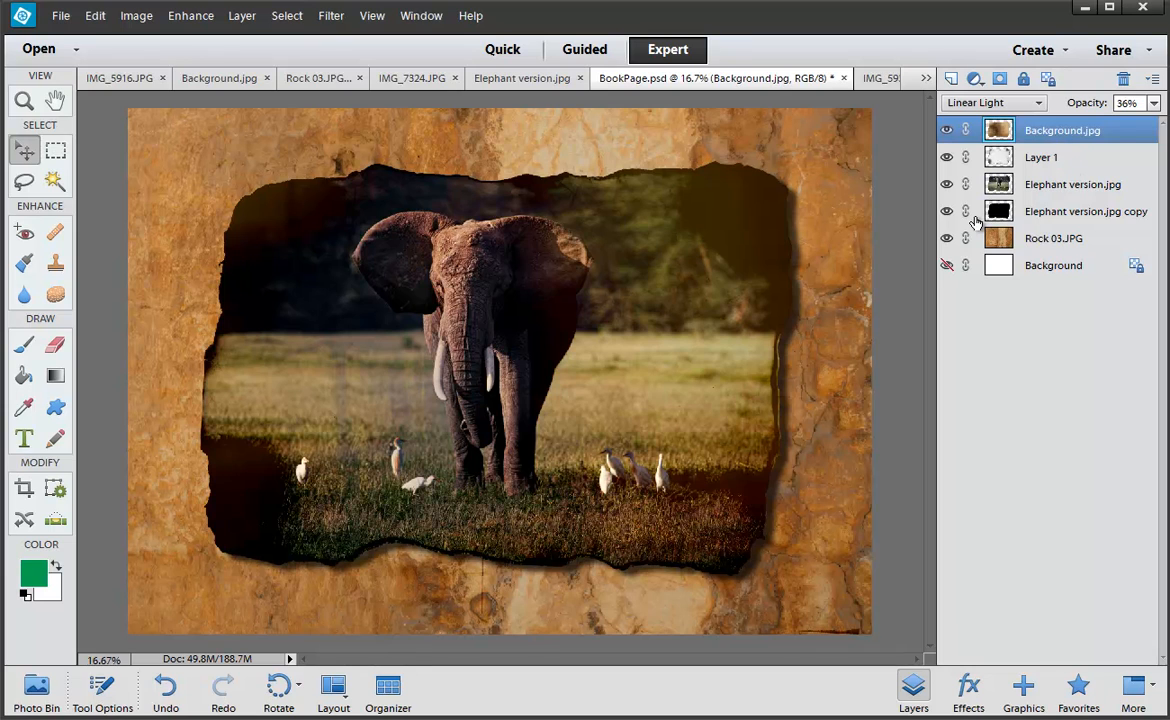
key("ctrl+j")
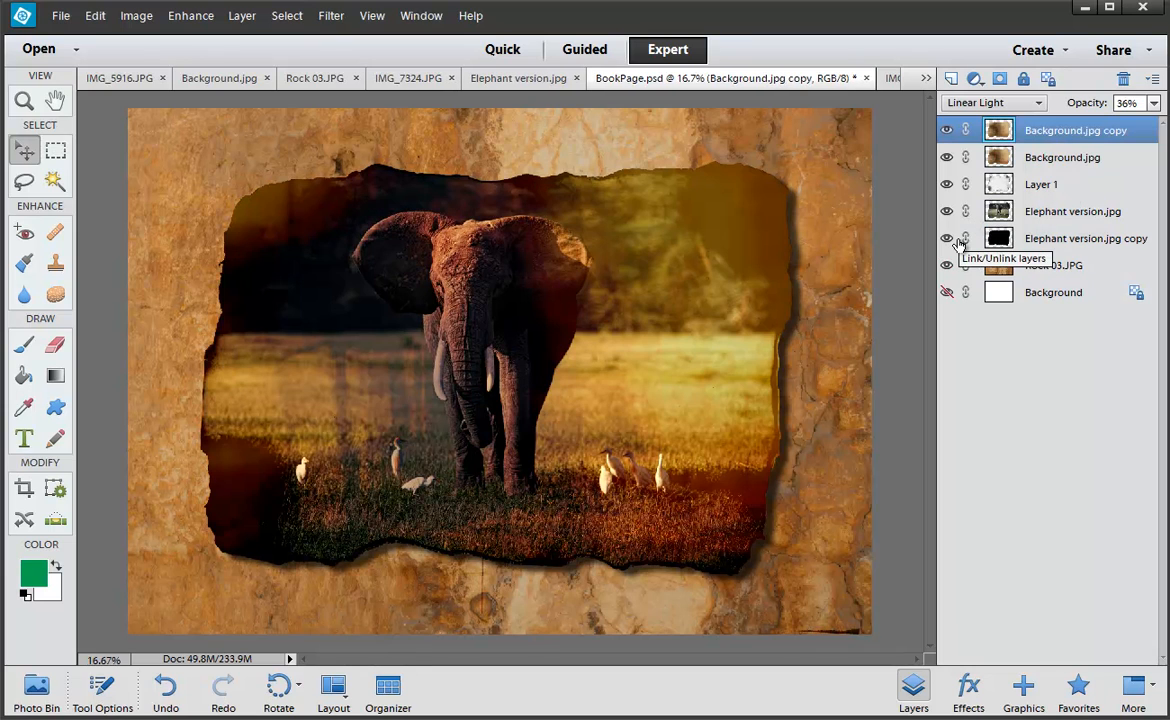
left_click_drag(1031, 138, 1038, 248)
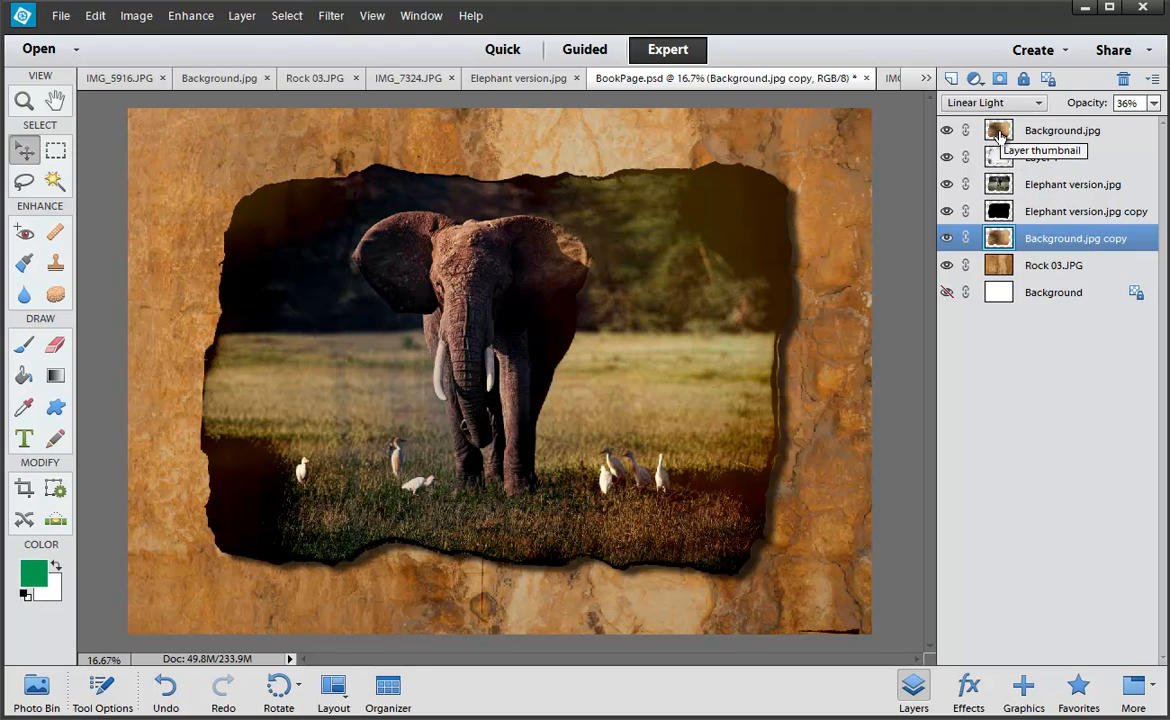
Stretch the Background.jpg copy beyond the page edges to about 107.87% width and 111.29% height
key("ctrl+t")
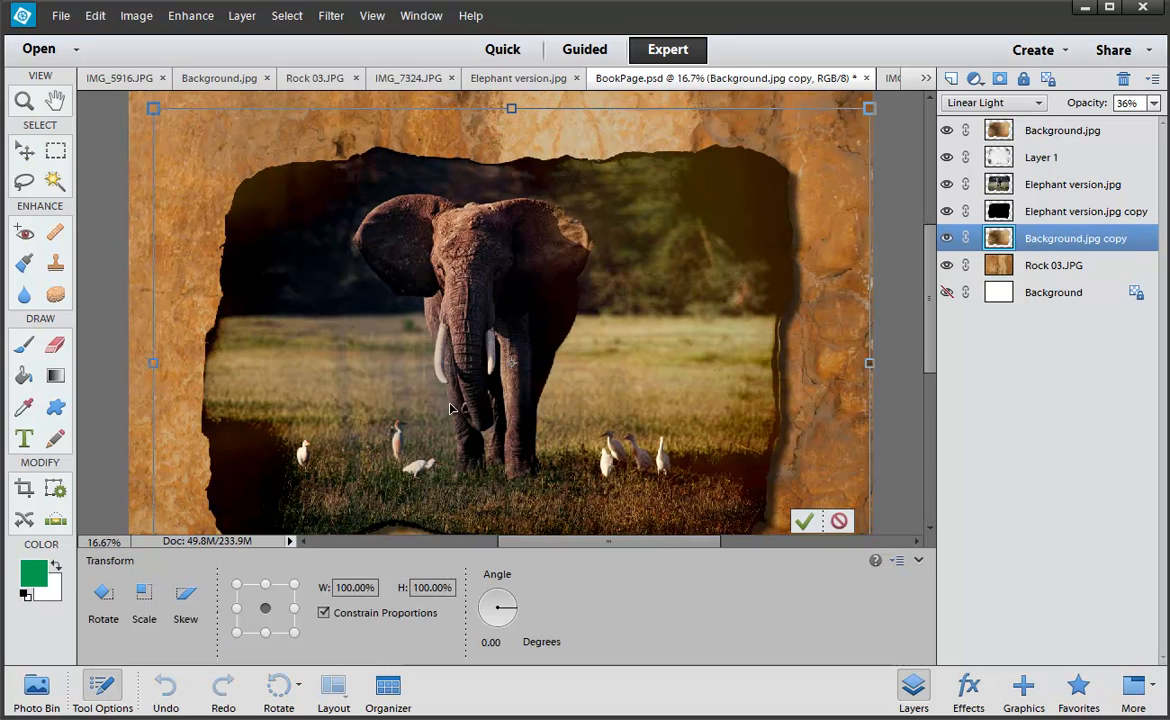
key("ctrl+minus")
key("ctrl+minus")
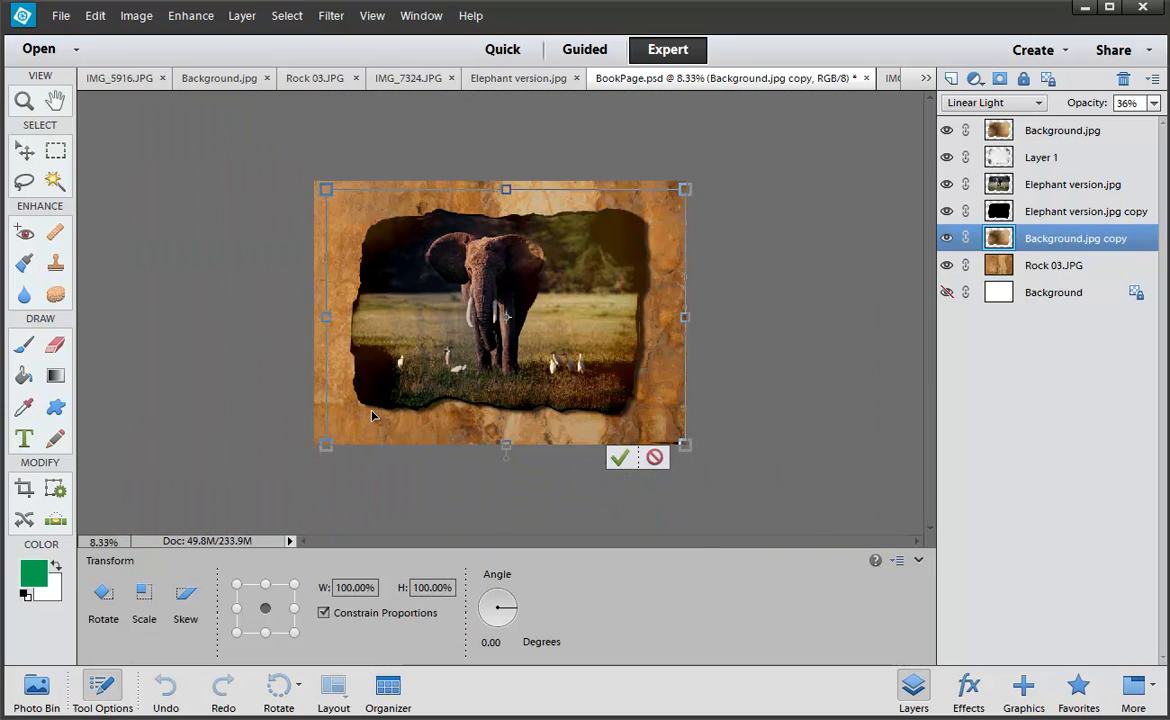
left_click_drag(326, 318, 314, 321)
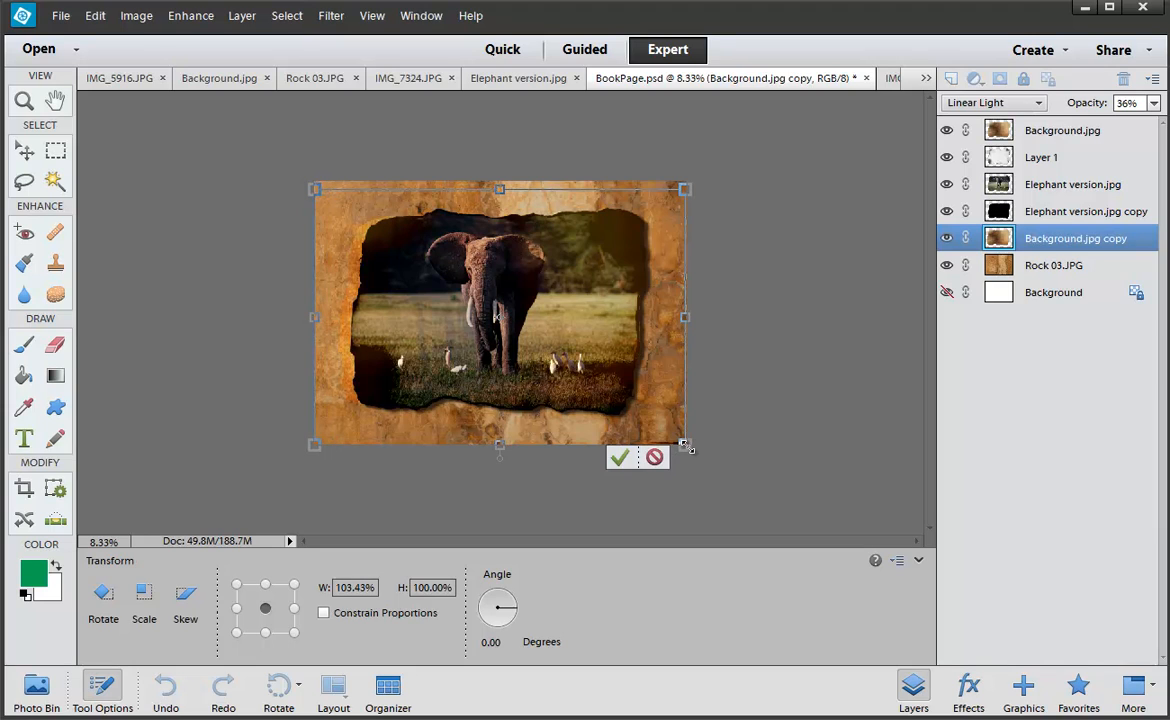
left_click_drag(686, 447, 687, 457)
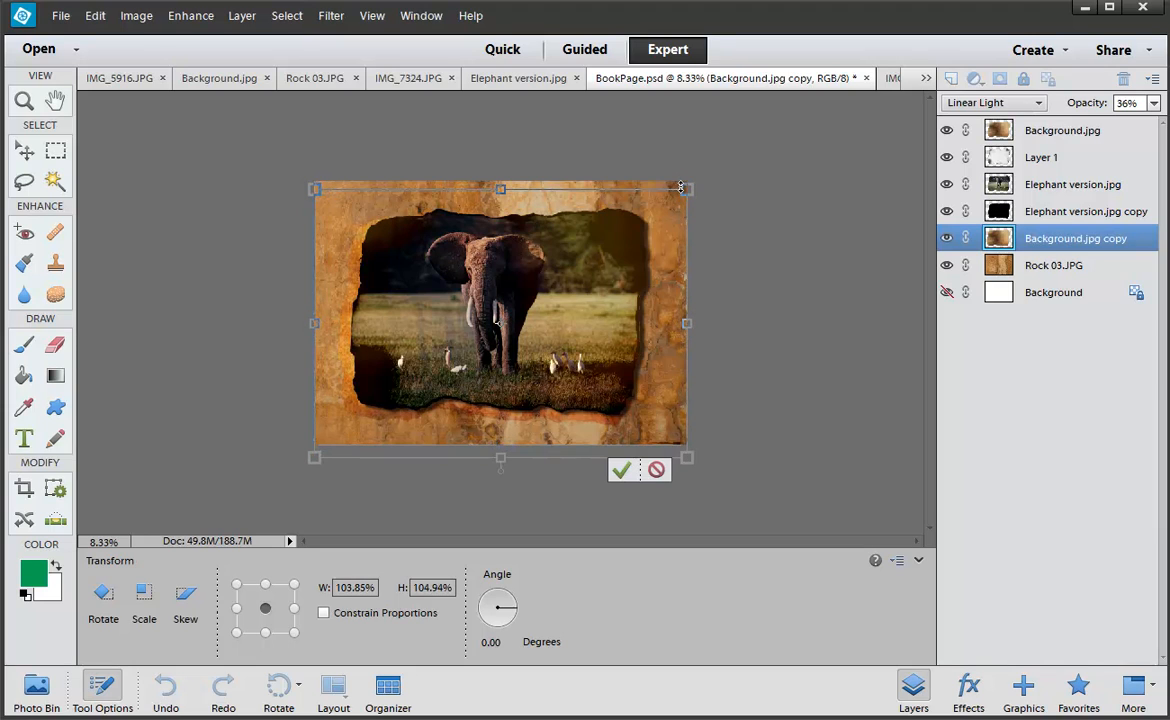
left_click_drag(681, 187, 699, 172)
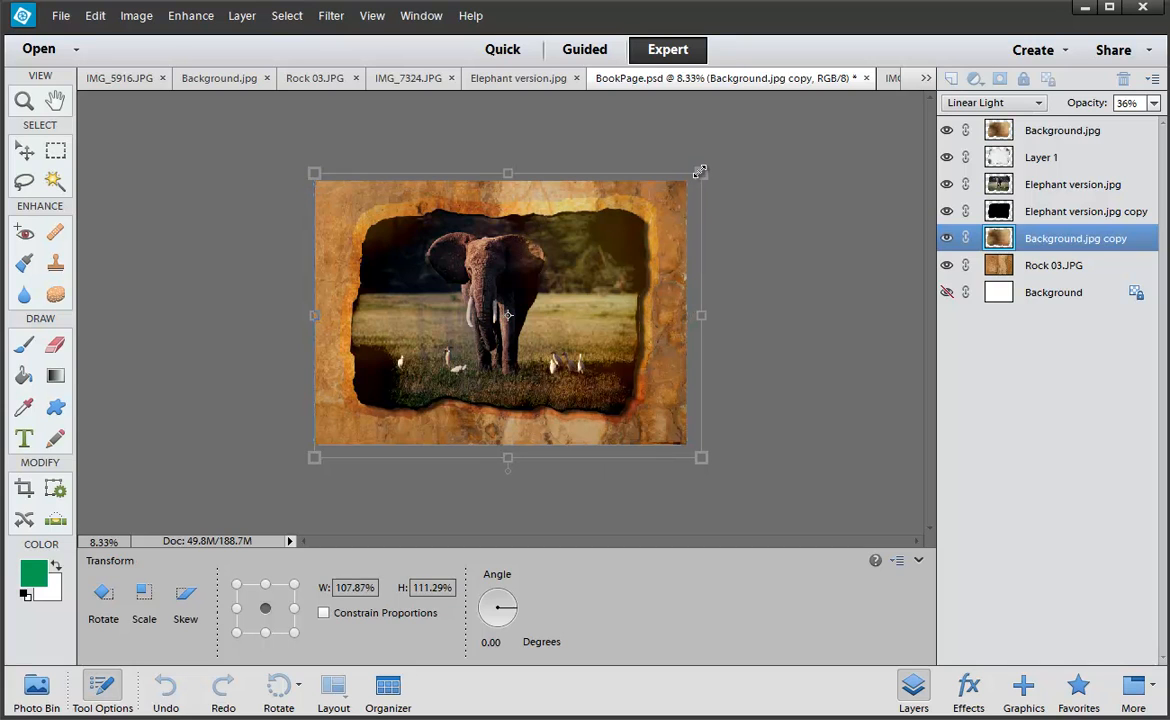
key("Return")
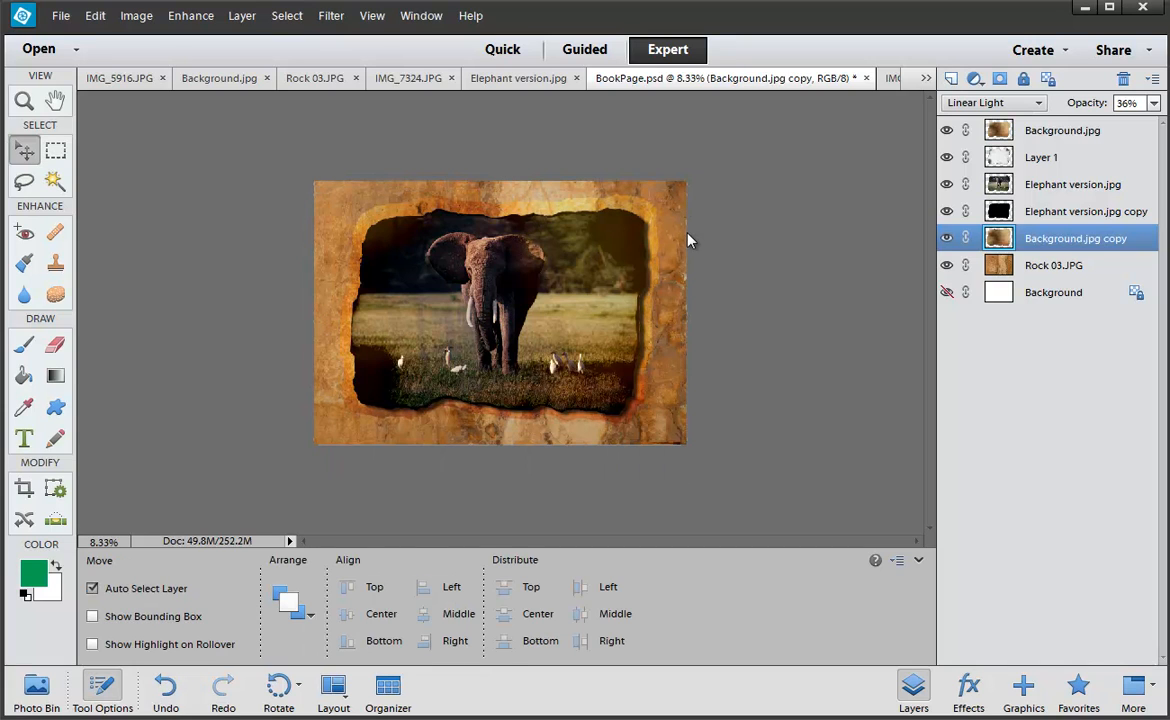
Rotate the Background.jpg copy about 4.37 degrees clockwise, shrink it slightly, and lower its opacity to 14%
left_click_drag(692, 240, 752, 255)
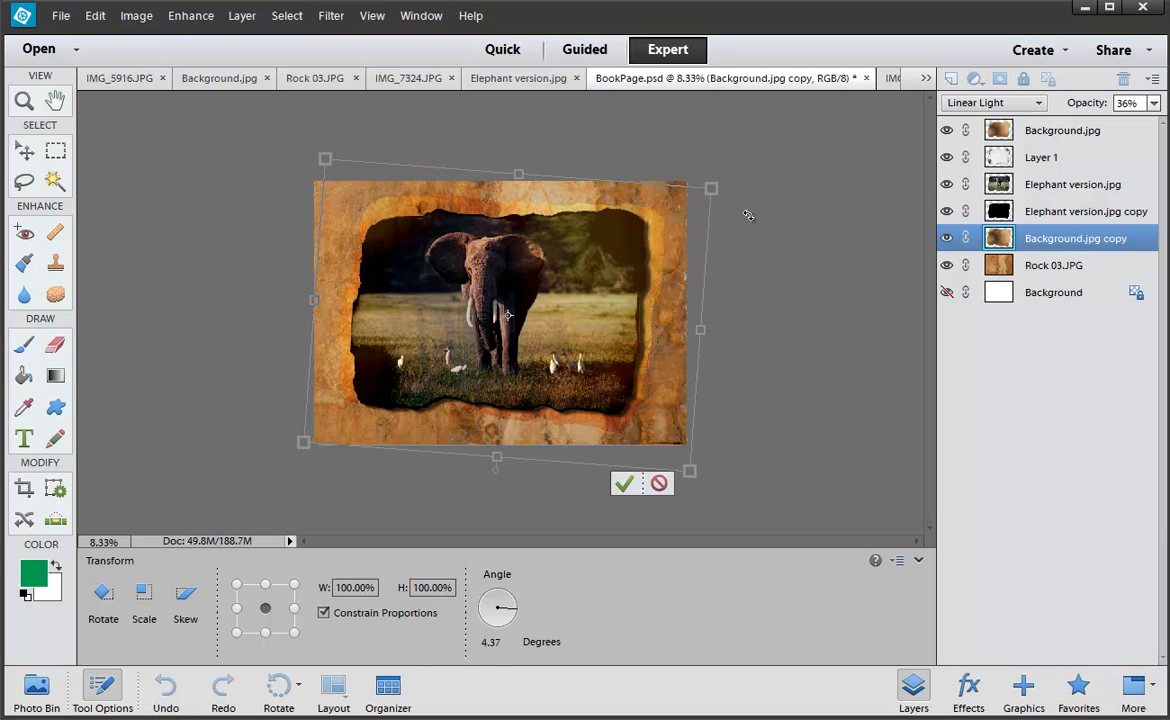
left_click_drag(716, 186, 705, 196)
key("Return")
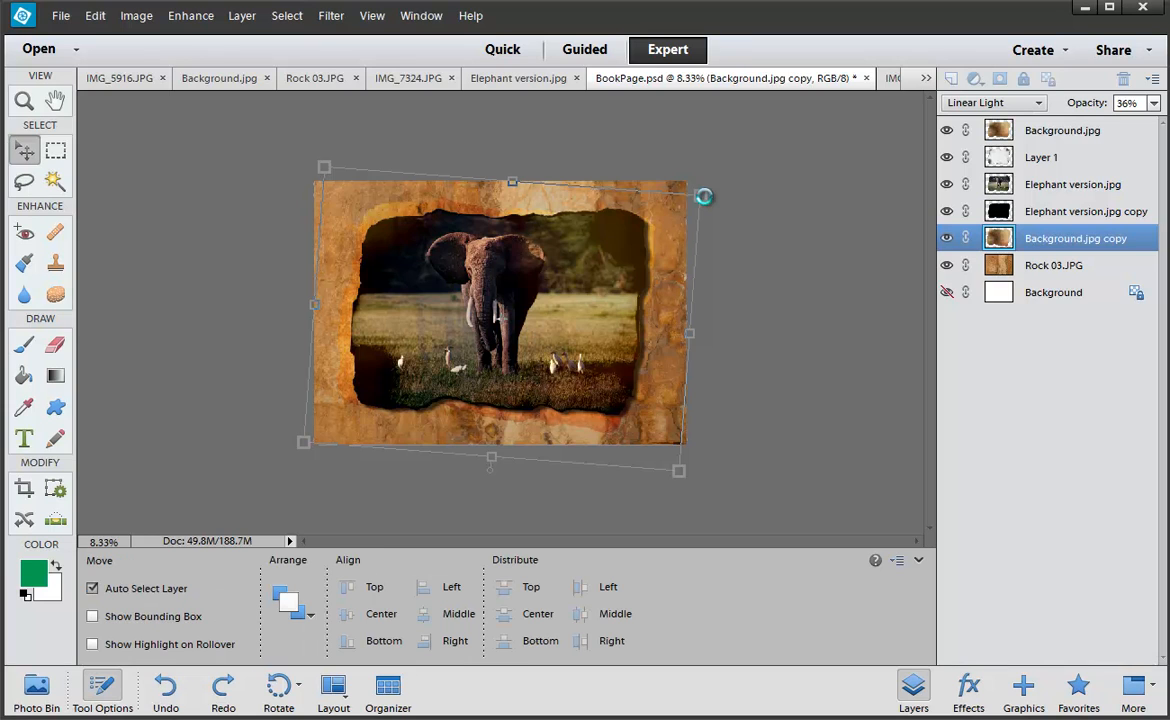
left_click_drag(1080, 110, 972, 104)
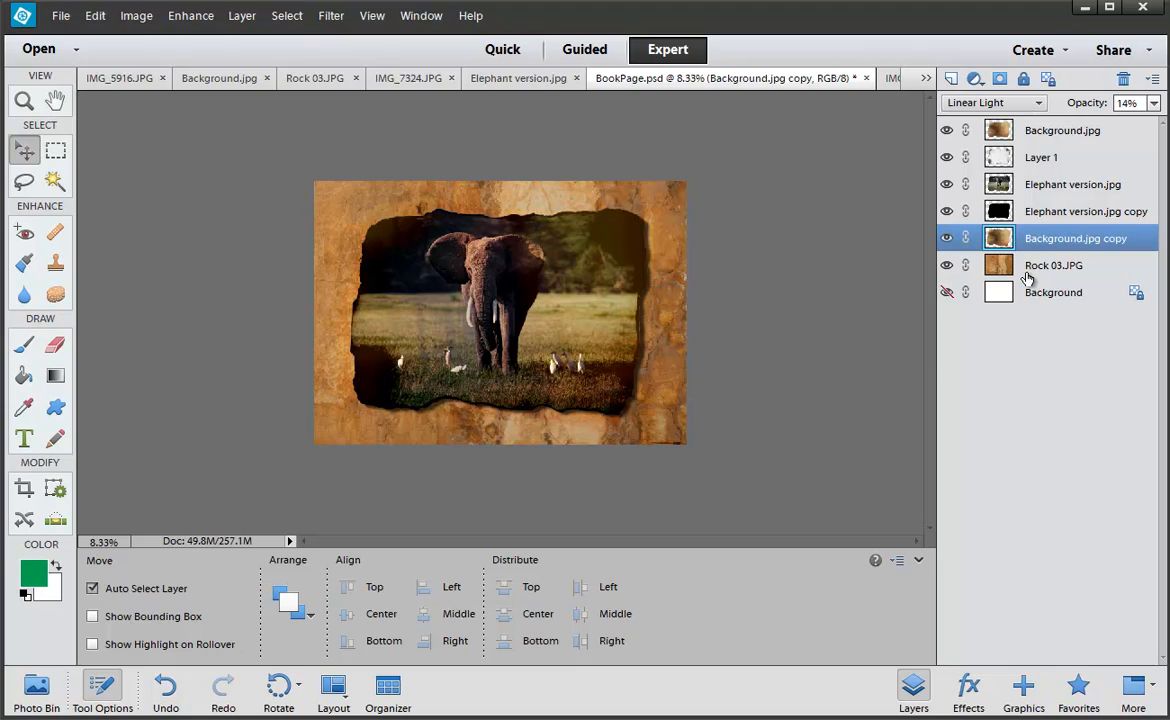
Duplicate the Background.jpg copy texture and rotate the duplicate slightly counterclockwise
key("ctrl+j")
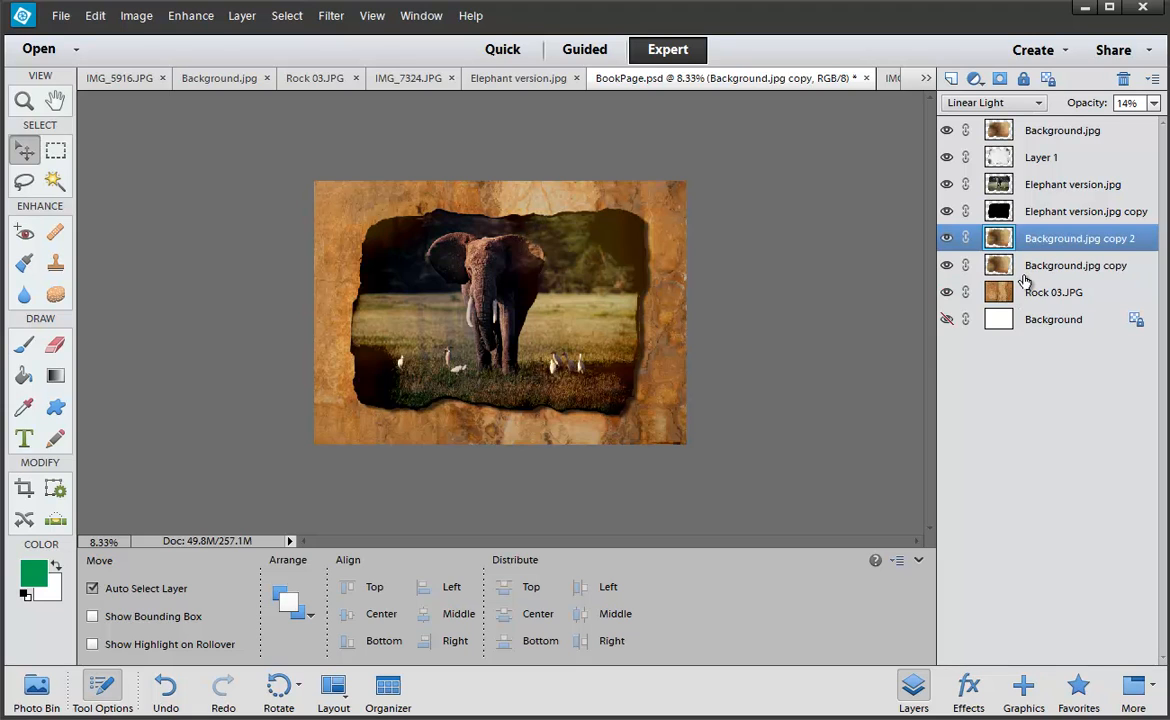
key("ctrl+t")
left_click_drag(815, 295, 808, 271)
key("Return")
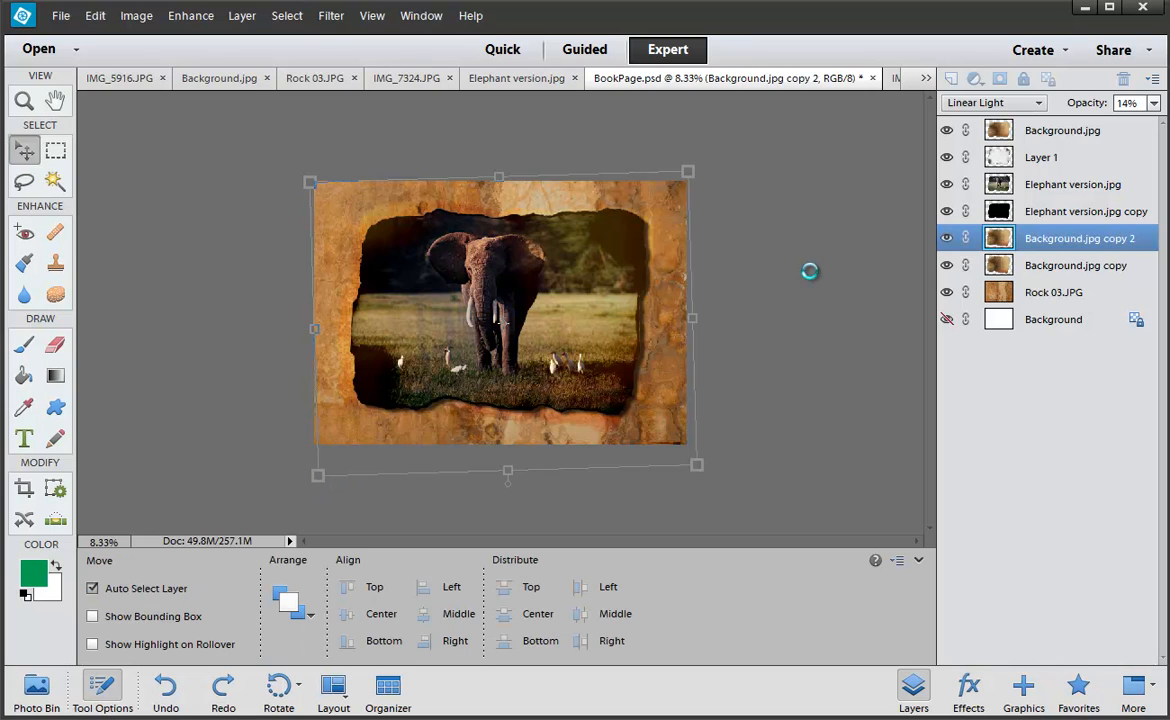
Duplicate the Background.jpg copy 2 texture and rotate the duplicate about 2.44 degrees counterclockwise
key("ctrl+j")
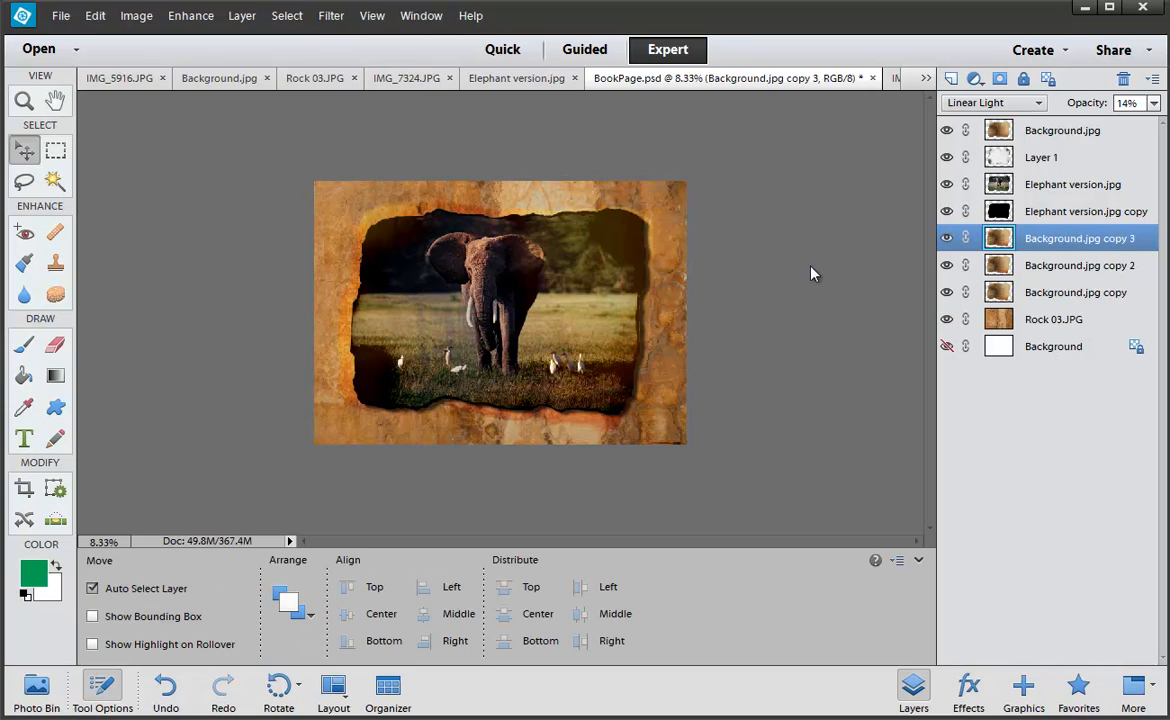
key("ctrl+t")
left_click_drag(810, 270, 809, 236)
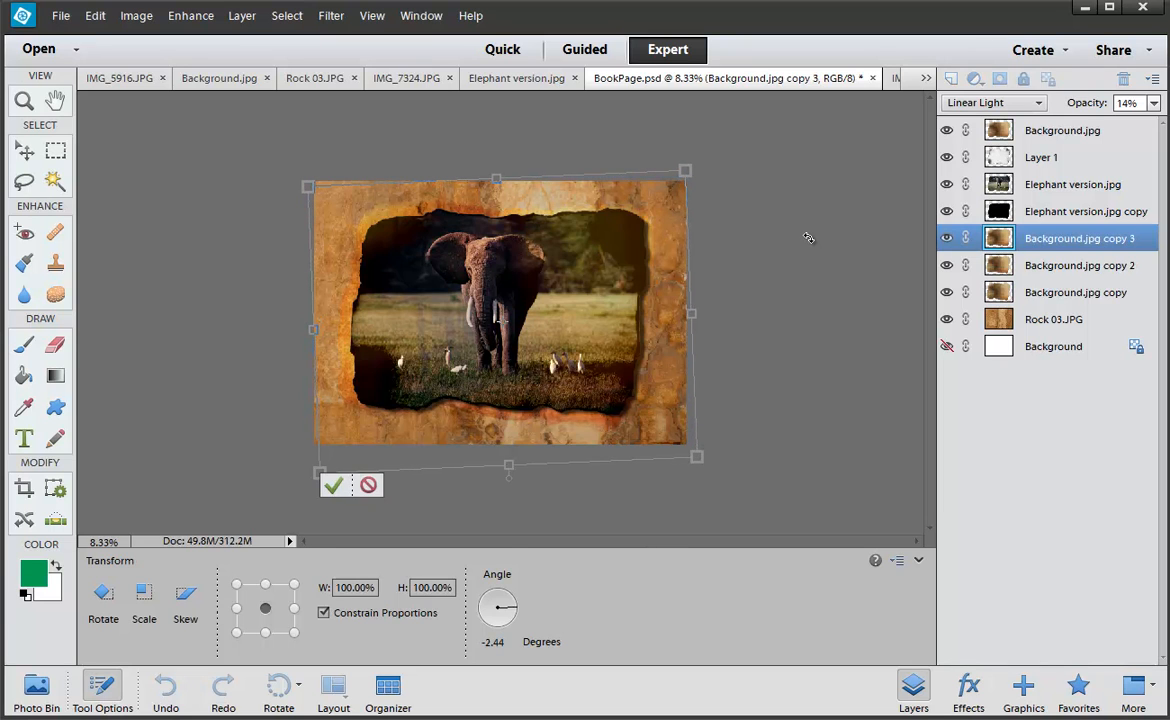
key("Return")
Try several blend modes on the Background.jpg copy 3 layer, starting with Soft Light, and settle on Difference
key("ctrl+plus")
key("ctrl+plus")
key("ctrl+plus")
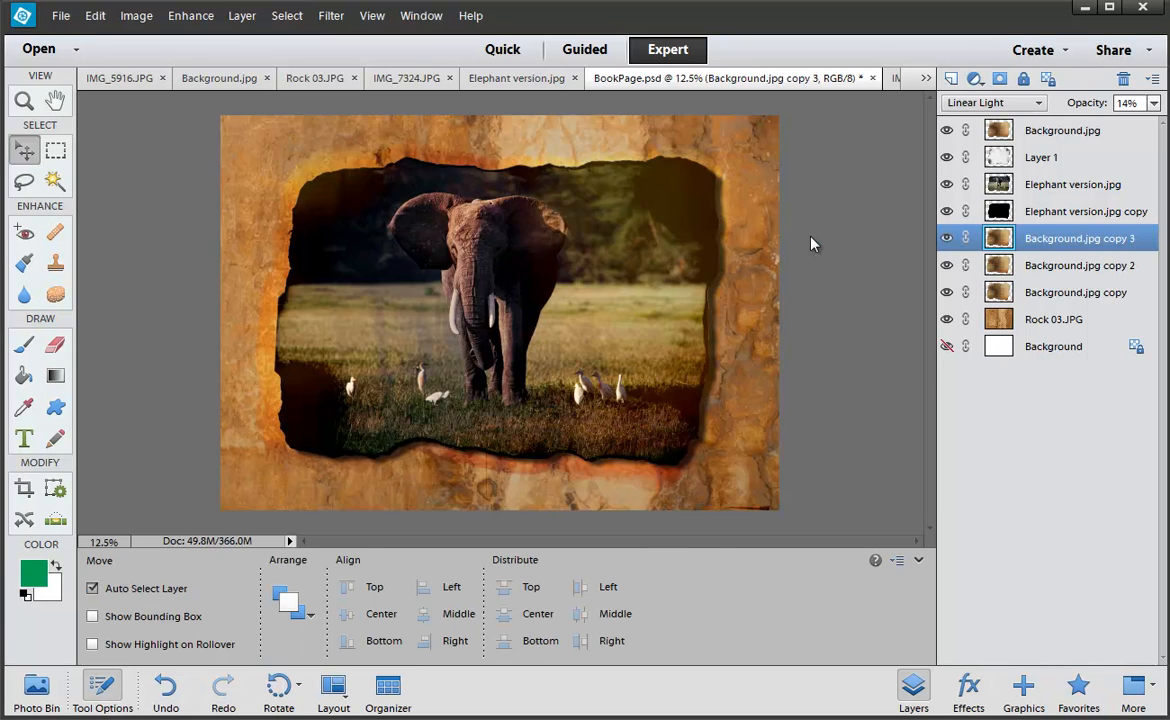
left_click_drag(847, 246, 650, 311)
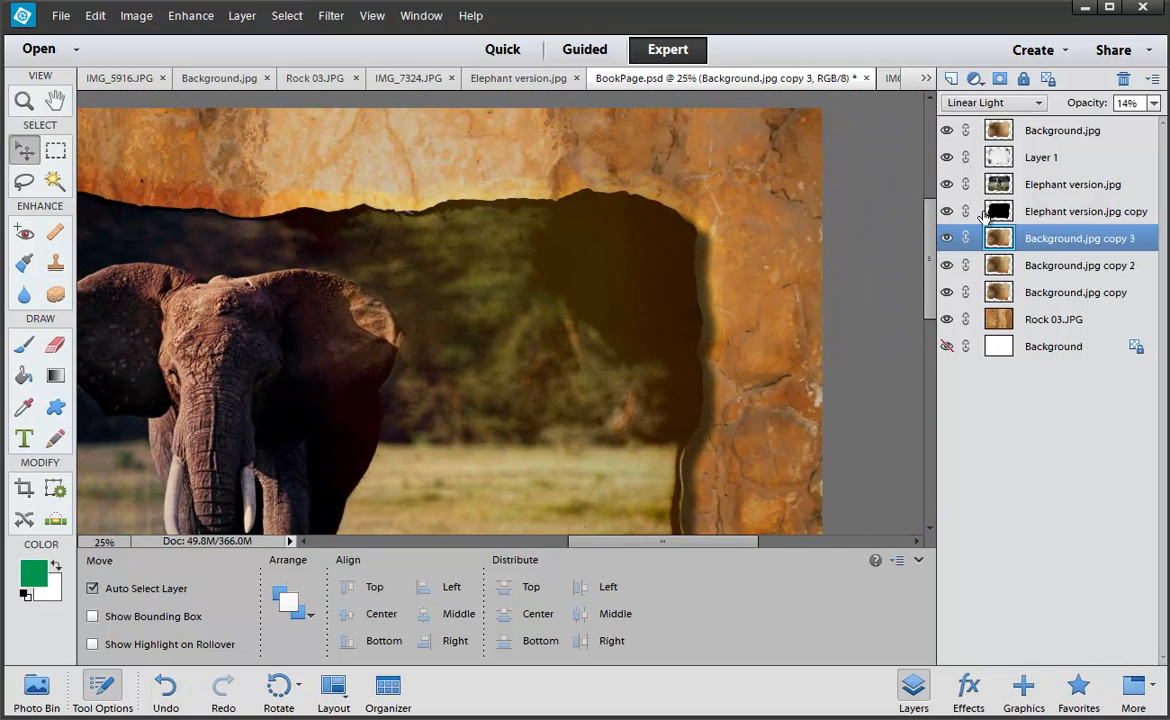
left_click(1022, 104)
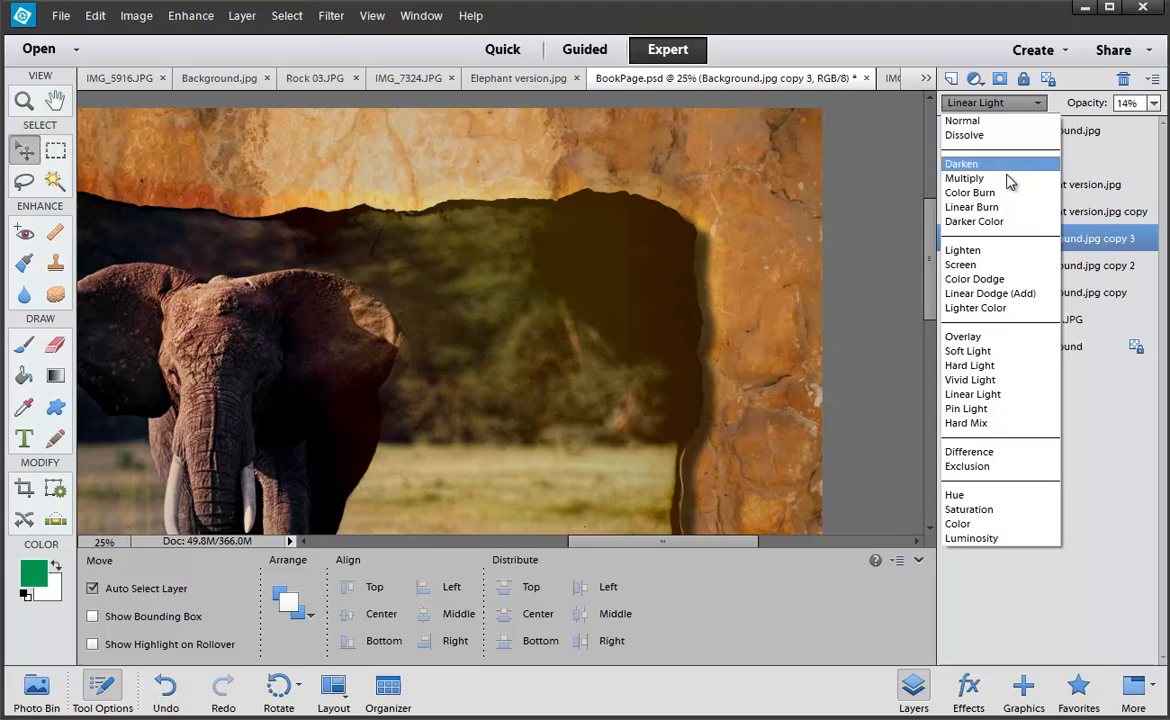
left_click(972, 347)
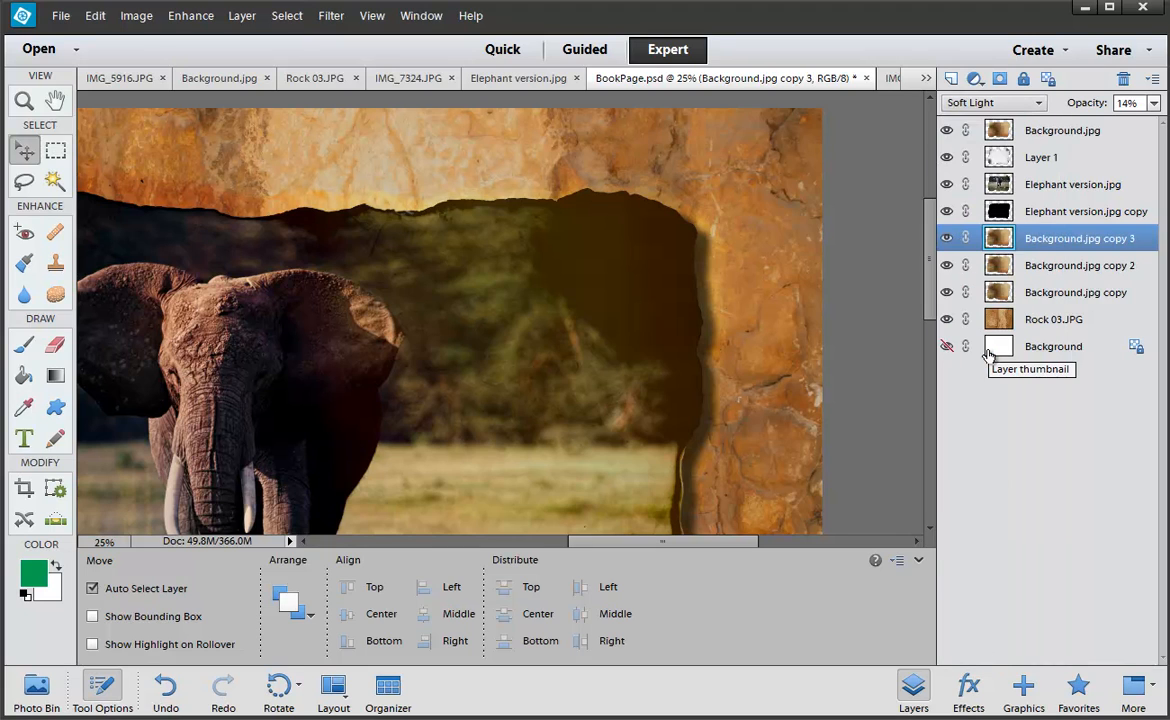
key("Down")
key("Down")
key("Down")
key("Down")
key("Down")
key("Down")
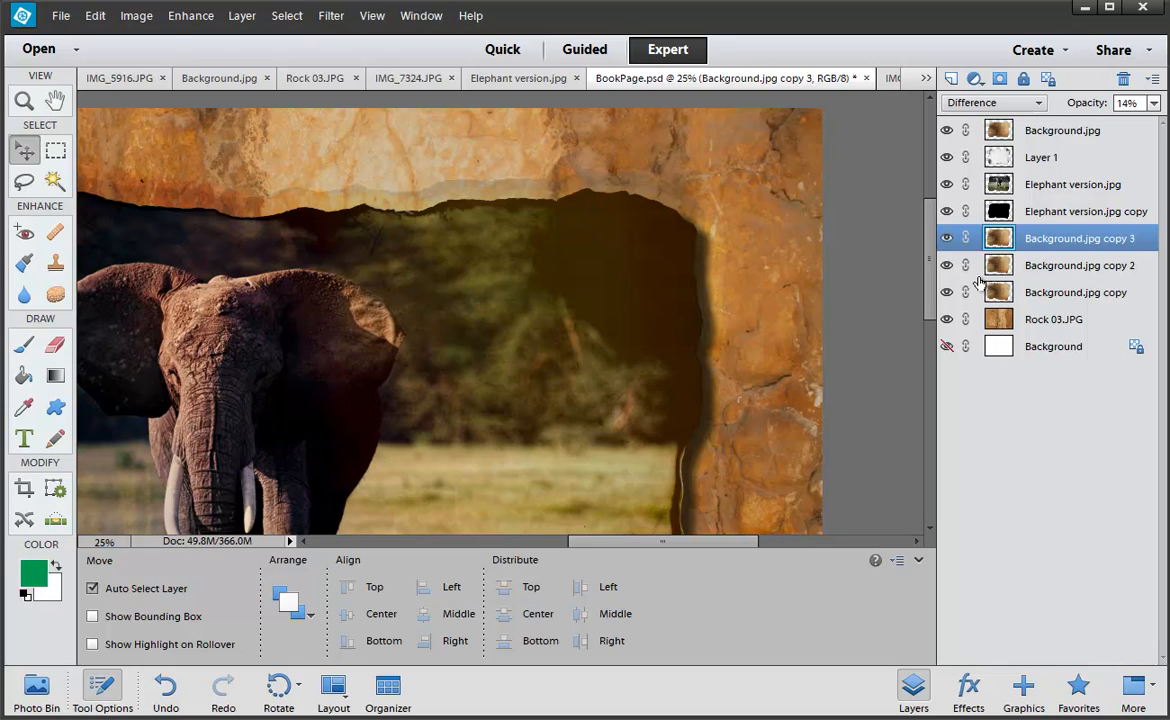
Rotate the Background.jpg copy 3 texture slightly further counterclockwise
key("ctrl+t")
left_click_drag(882, 205, 880, 174)
key("Return")
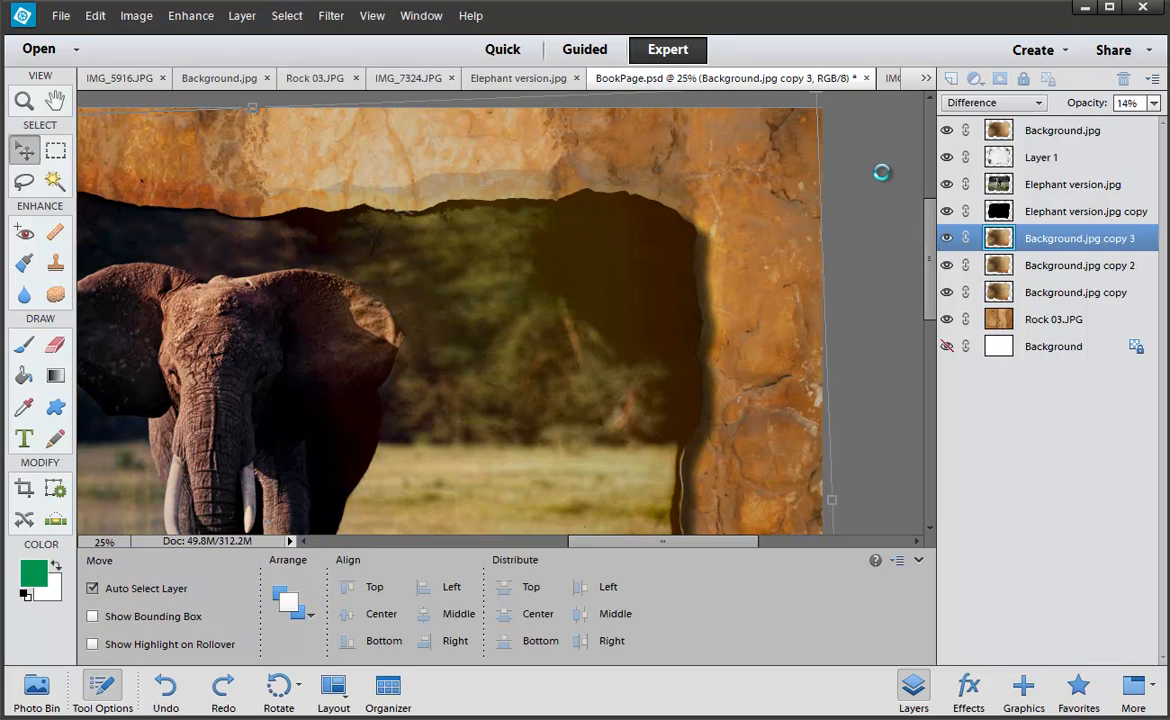
key("ctrl+minus")
key("ctrl+minus")
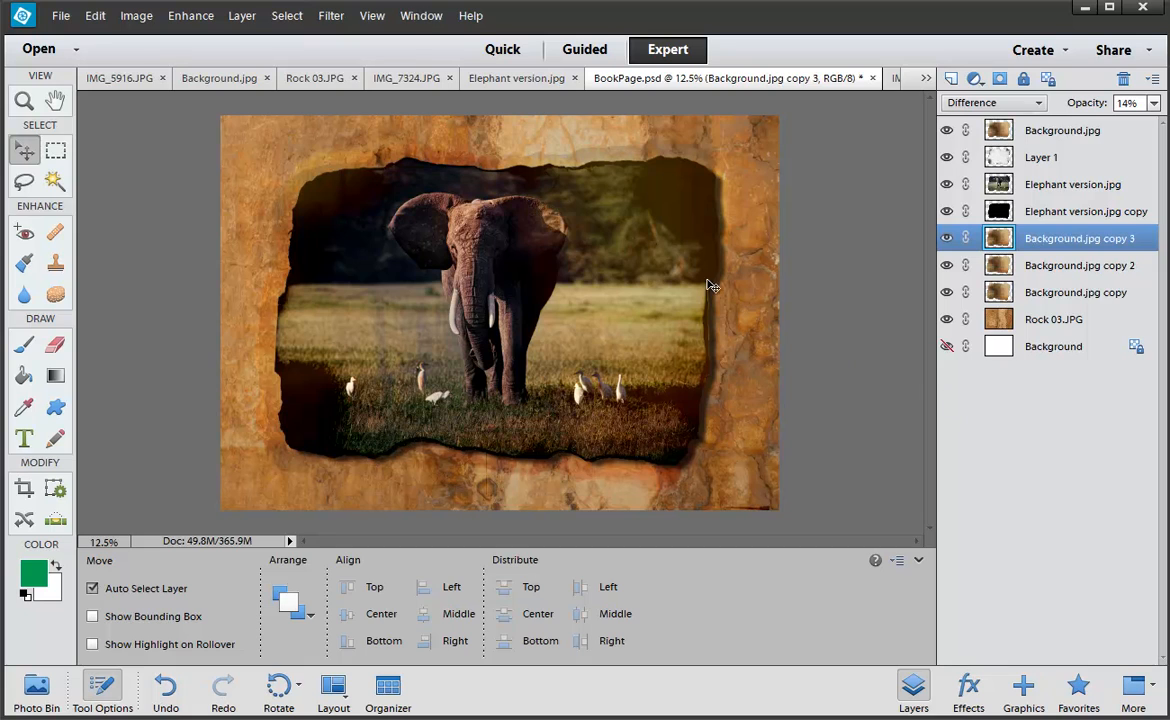
Try erasing the Background.jpg texture over the elephant with a 600 px eraser, checking the layer in isolation, and undo the erasing
left_click(1063, 129)
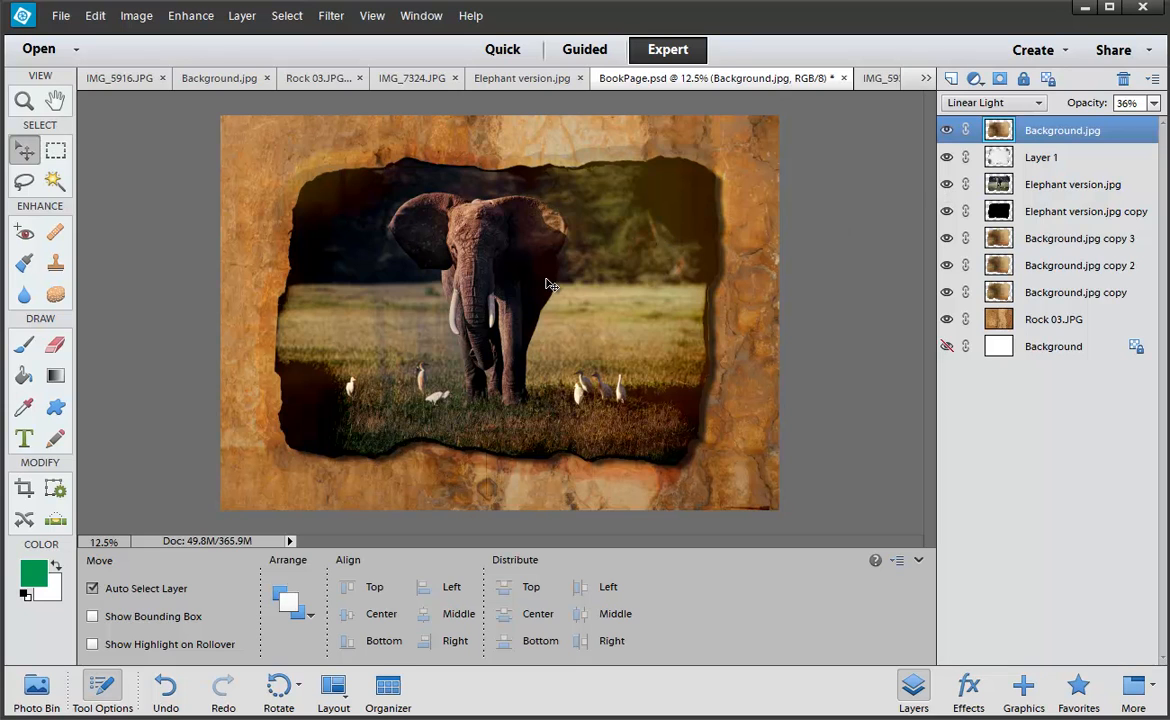
key("e")
mouse_move(475, 253)
left_mouse_down()
mouse_move(470, 222)
mouse_move(434, 240)
mouse_move(530, 226)
mouse_move(542, 245)
mouse_move(506, 295)
mouse_move(491, 366)
mouse_move(473, 299)
mouse_move(457, 336)
left_mouse_up()
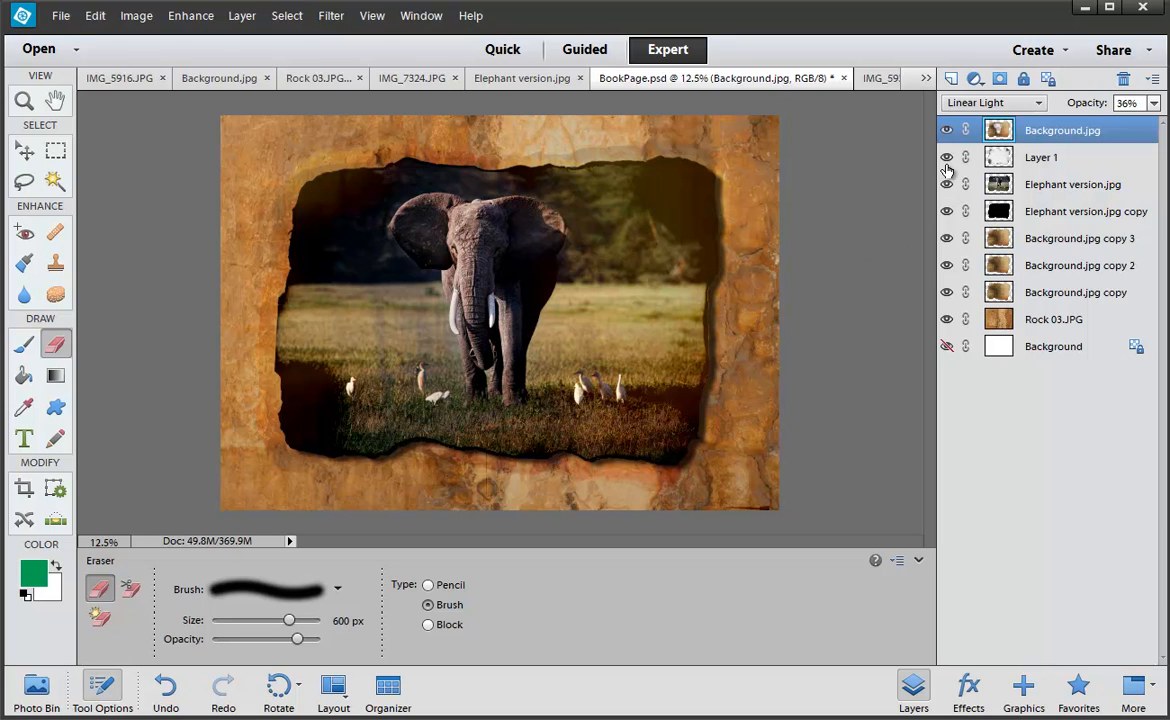
left_click_drag(946, 160, 946, 346)
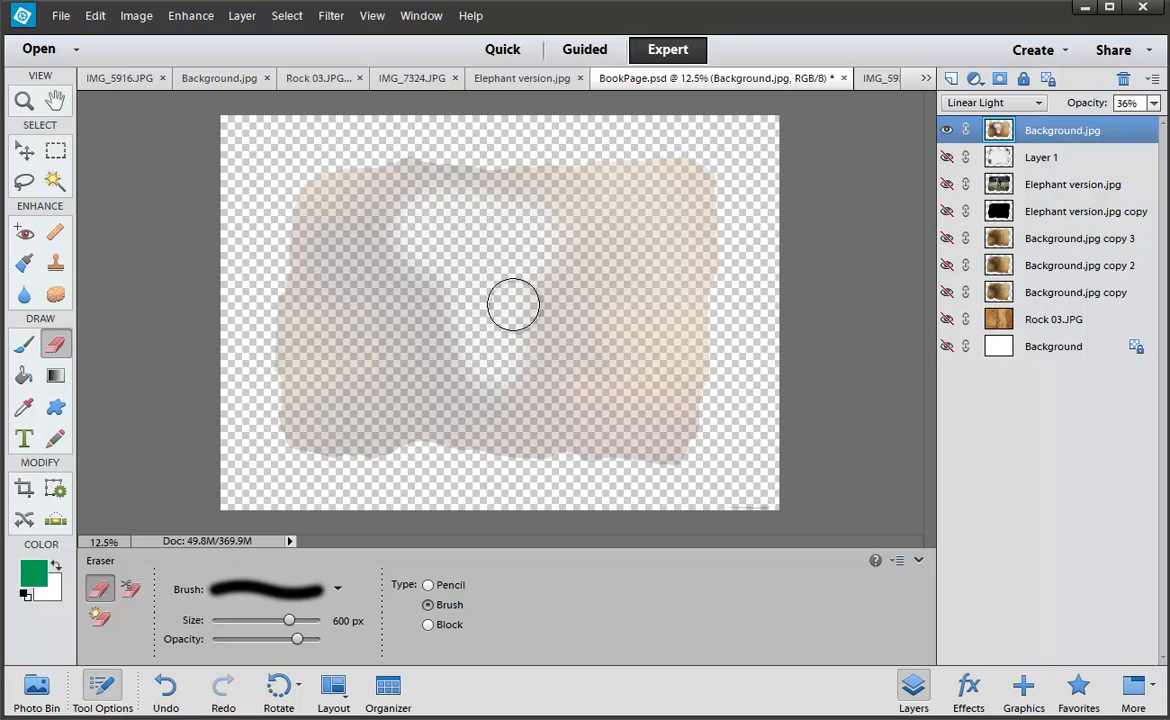
mouse_move(513, 305)
left_mouse_down()
mouse_move(449, 232)
mouse_move(514, 225)
left_mouse_up()
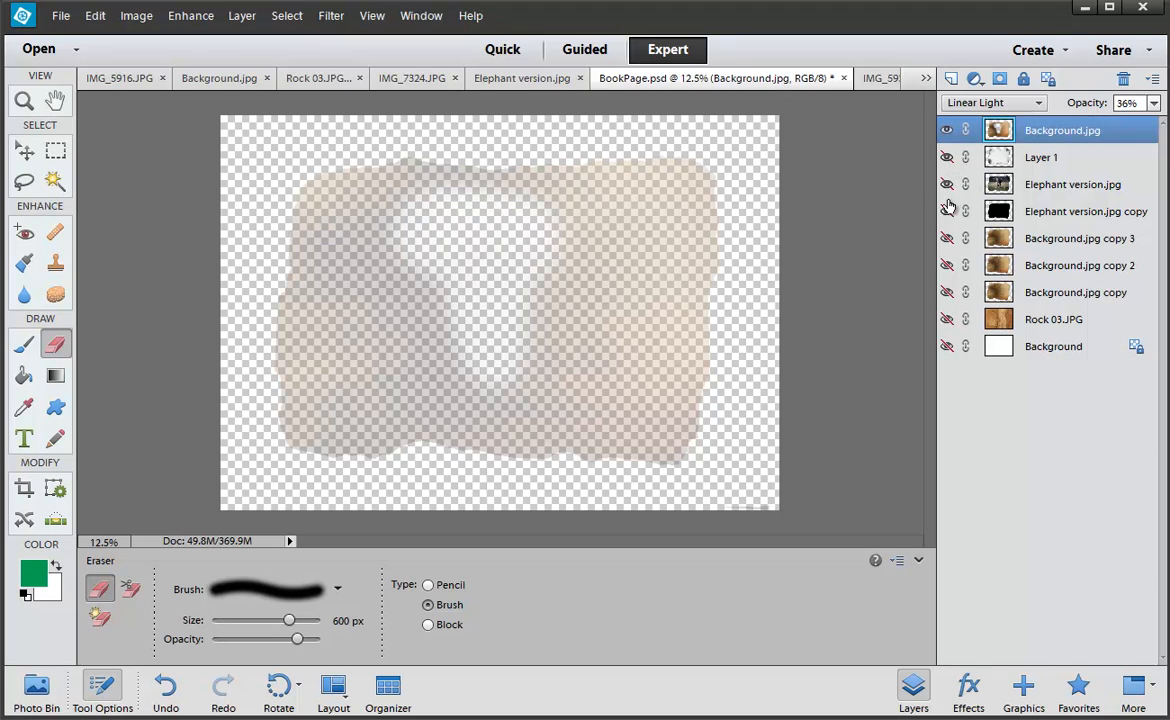
left_click_drag(944, 292, 949, 347)
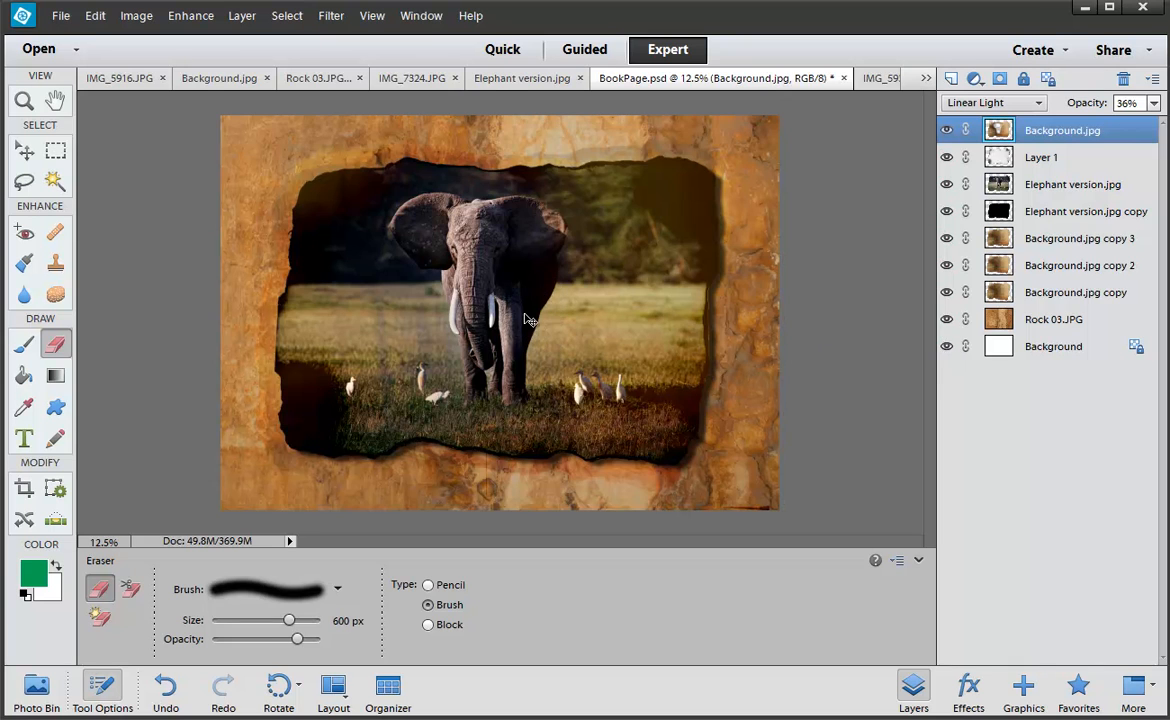
key("ctrl+z")
key("ctrl+z")
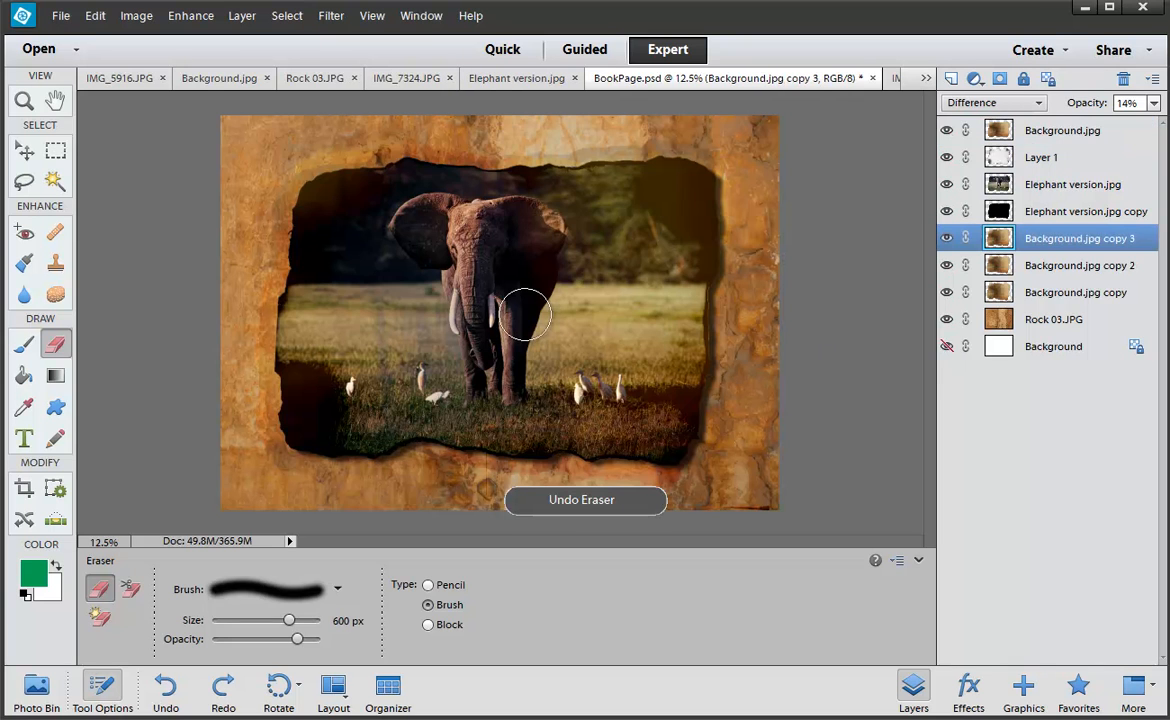
Lower the eraser's opacity and softly erase the Background.jpg layer over the elephant and along the photo's right side
left_click(1068, 130)
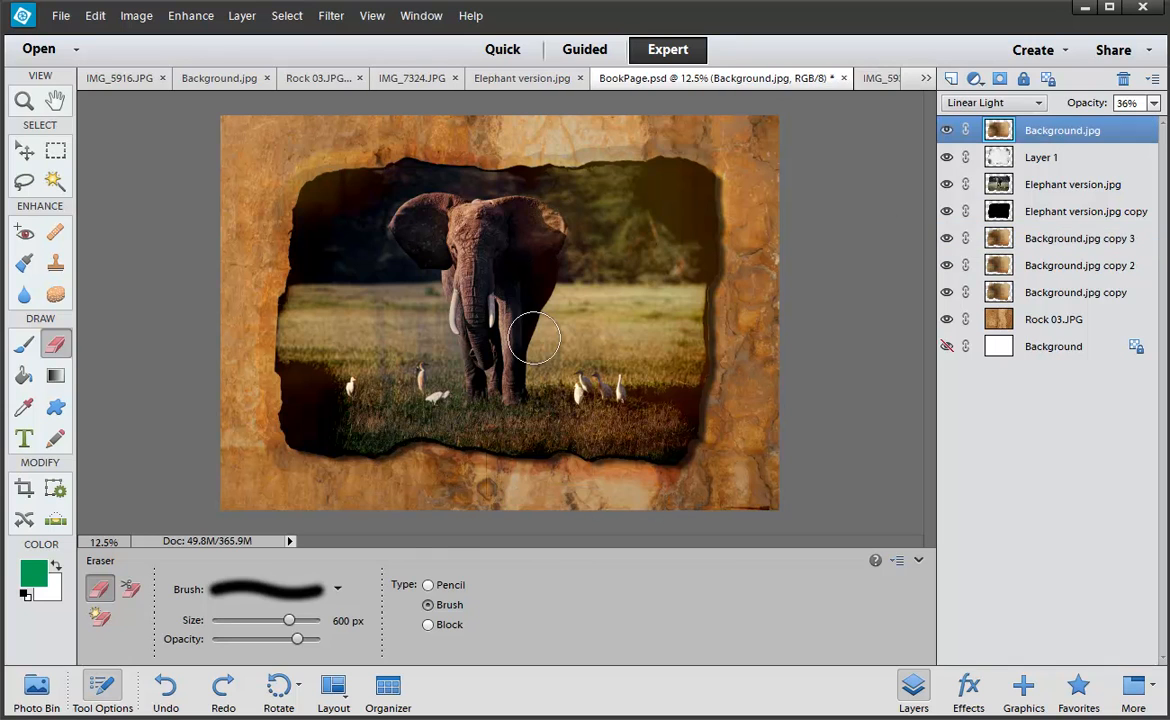
left_click(246, 639)
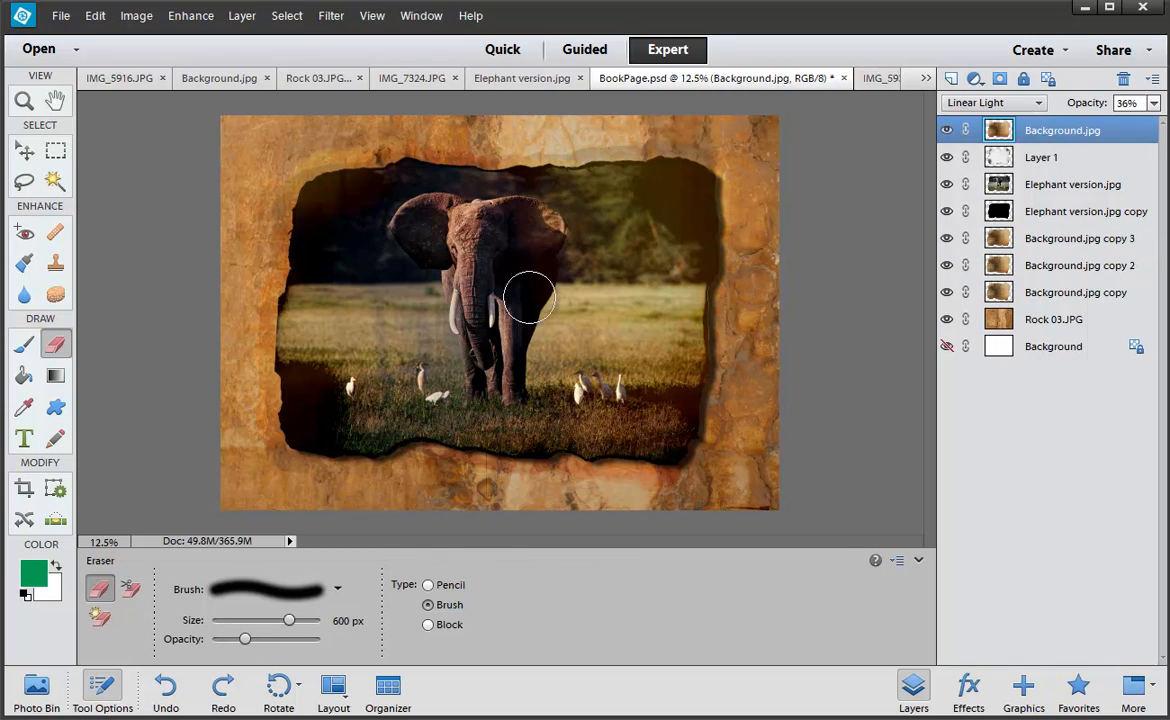
mouse_move(524, 222)
left_mouse_down()
mouse_move(558, 233)
mouse_move(492, 387)
left_mouse_up()
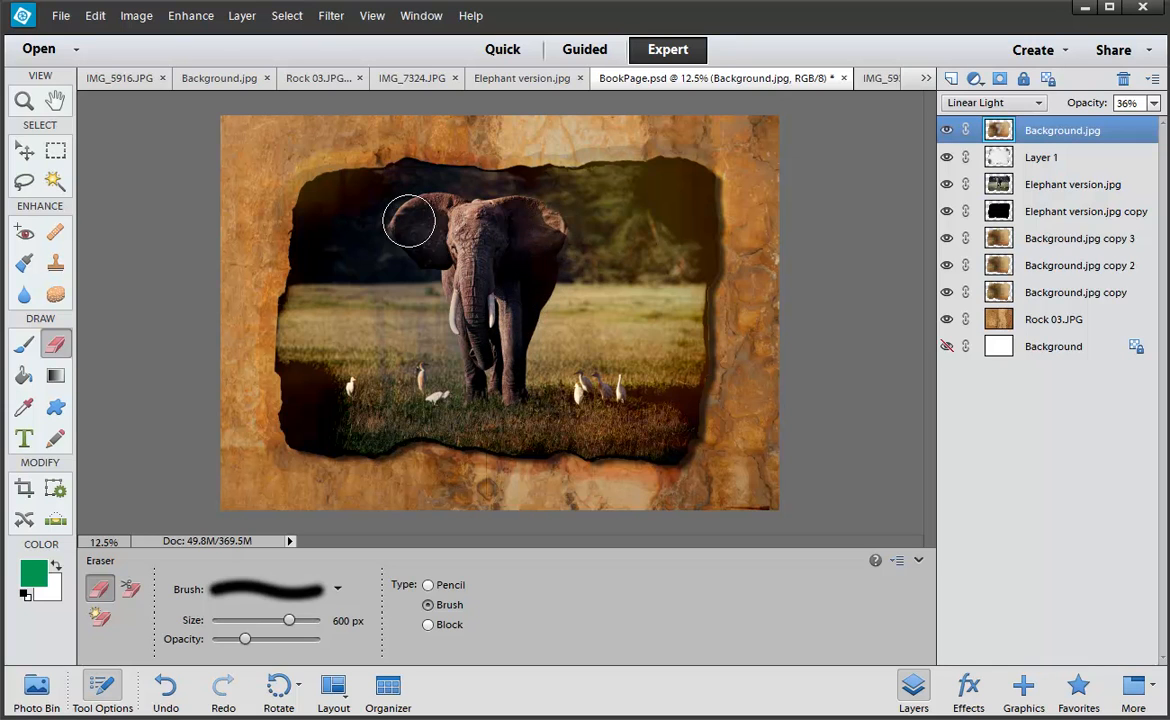
mouse_move(470, 288)
left_mouse_down()
mouse_move(460, 407)
mouse_move(515, 385)
left_mouse_up()
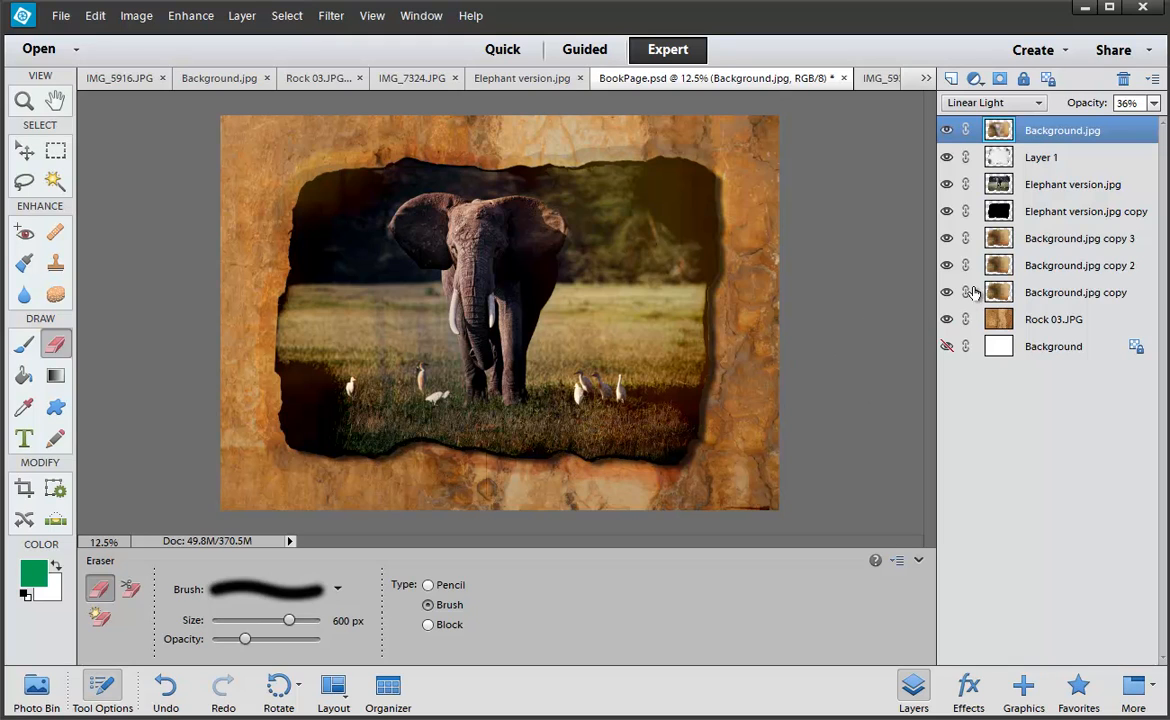
mouse_move(701, 222)
left_mouse_down()
mouse_move(621, 189)
mouse_move(662, 216)
mouse_move(683, 262)
mouse_move(691, 366)
mouse_move(652, 398)
mouse_move(670, 415)
mouse_move(634, 415)
mouse_move(645, 427)
mouse_move(454, 287)
mouse_move(446, 220)
mouse_move(419, 208)
mouse_move(414, 238)
mouse_move(455, 214)
mouse_move(334, 210)
mouse_move(315, 227)
mouse_move(316, 197)
mouse_move(303, 368)
mouse_move(638, 403)
left_mouse_up()
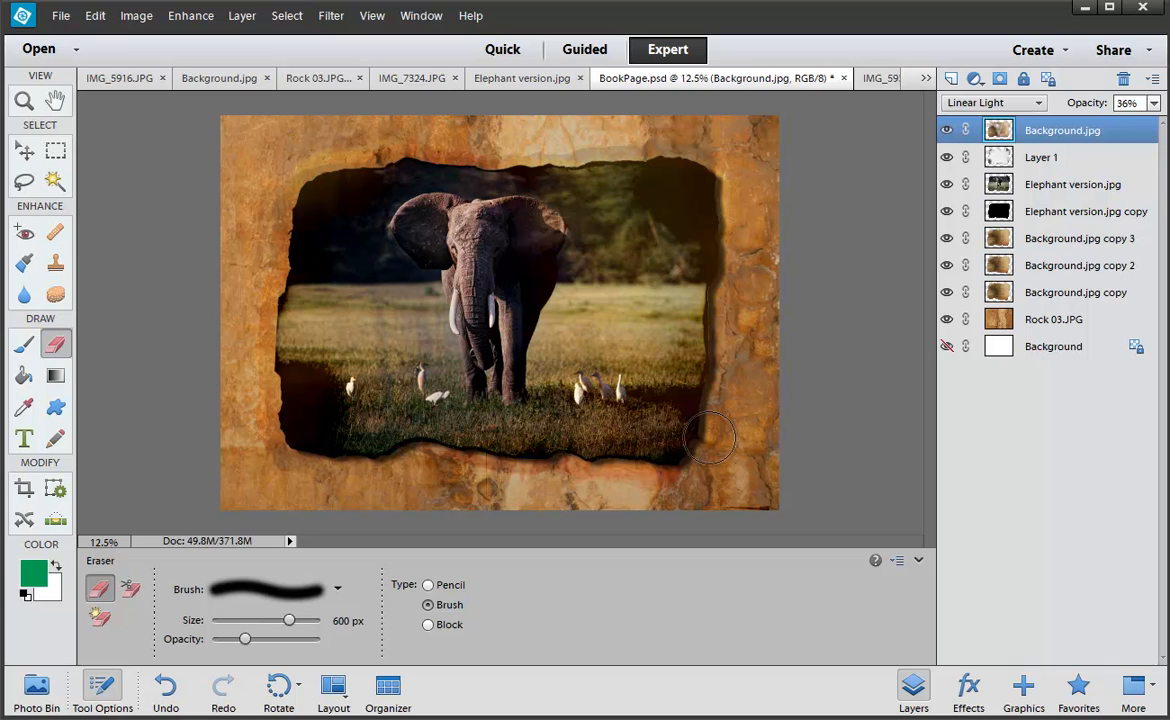
Open IMG_5920.JPG and select the crumpled paper by selecting its black surround with the Magic Wand and inverting the selection
key("ctrl+o")
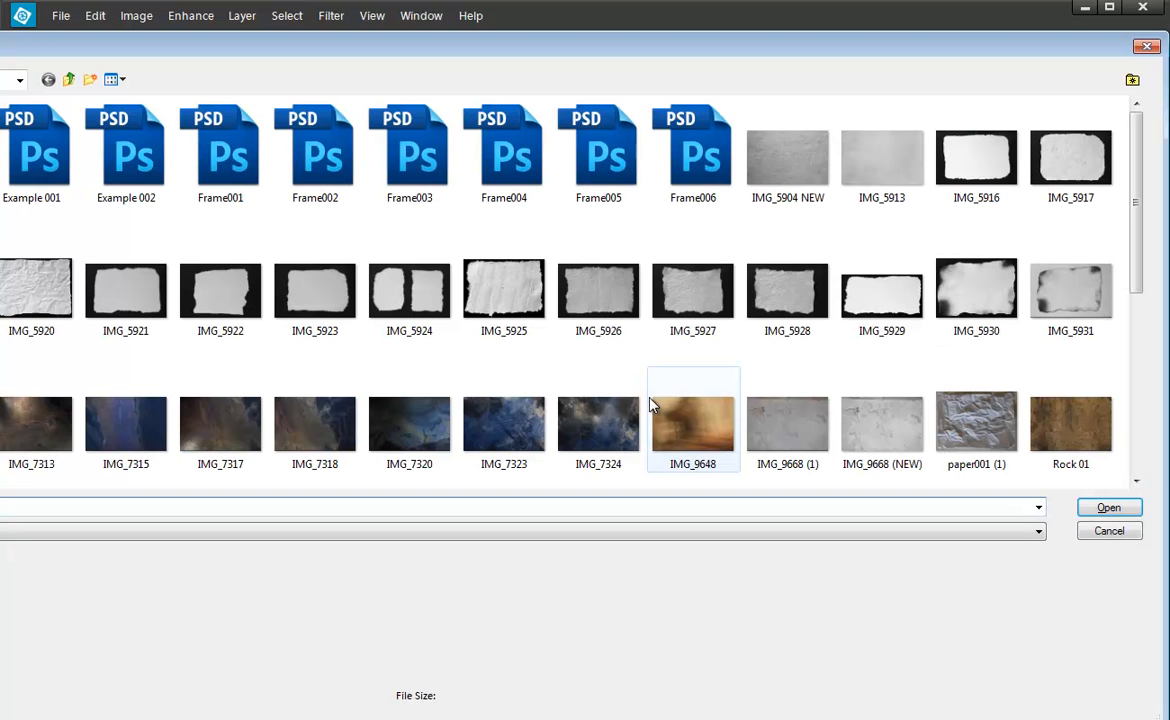
double_click(34, 295)
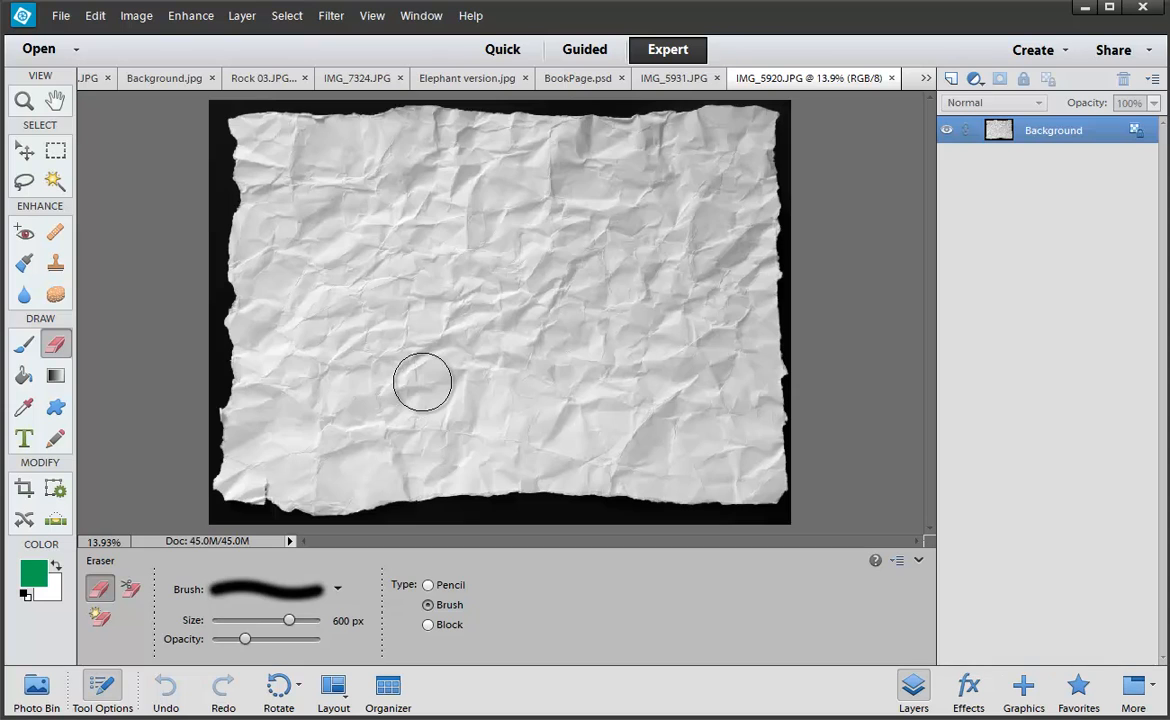
key("w")
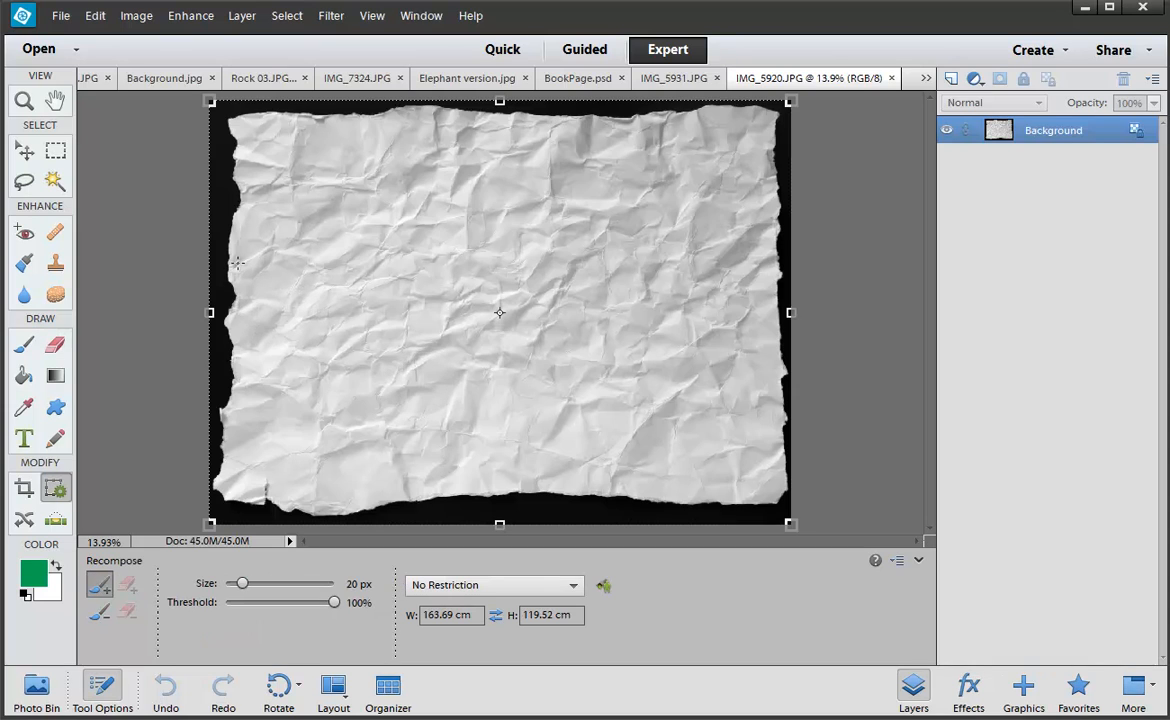
key("a")
left_click(220, 215)
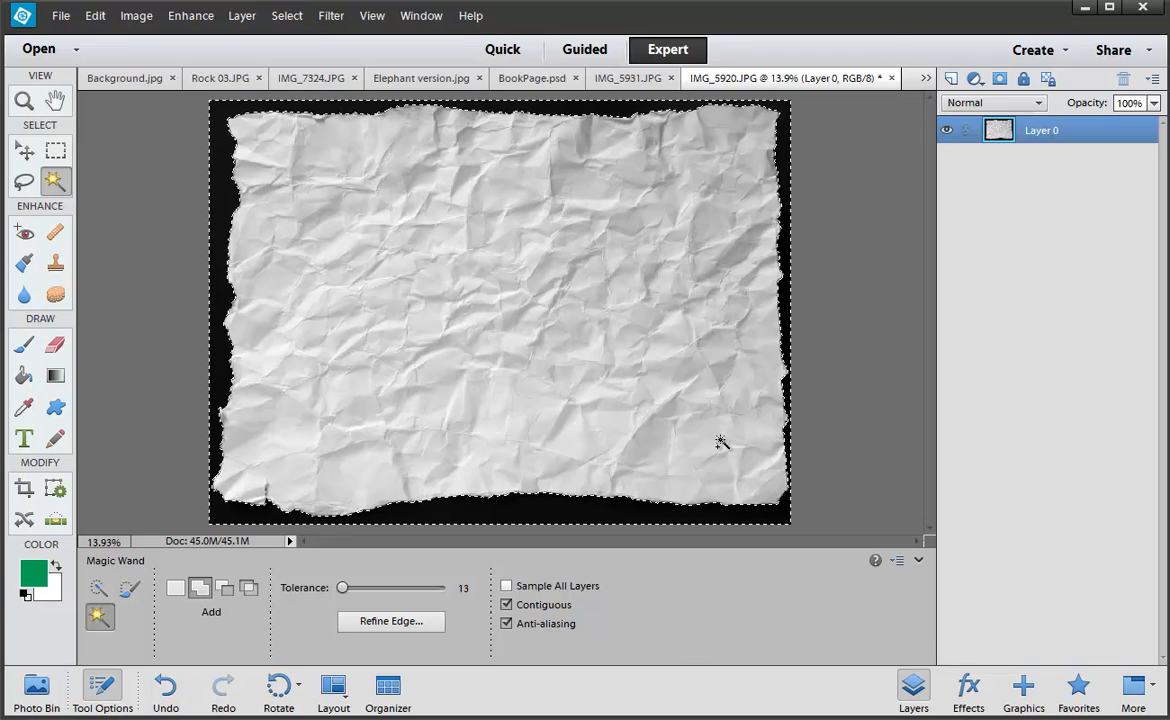
key("ctrl+shift+i")
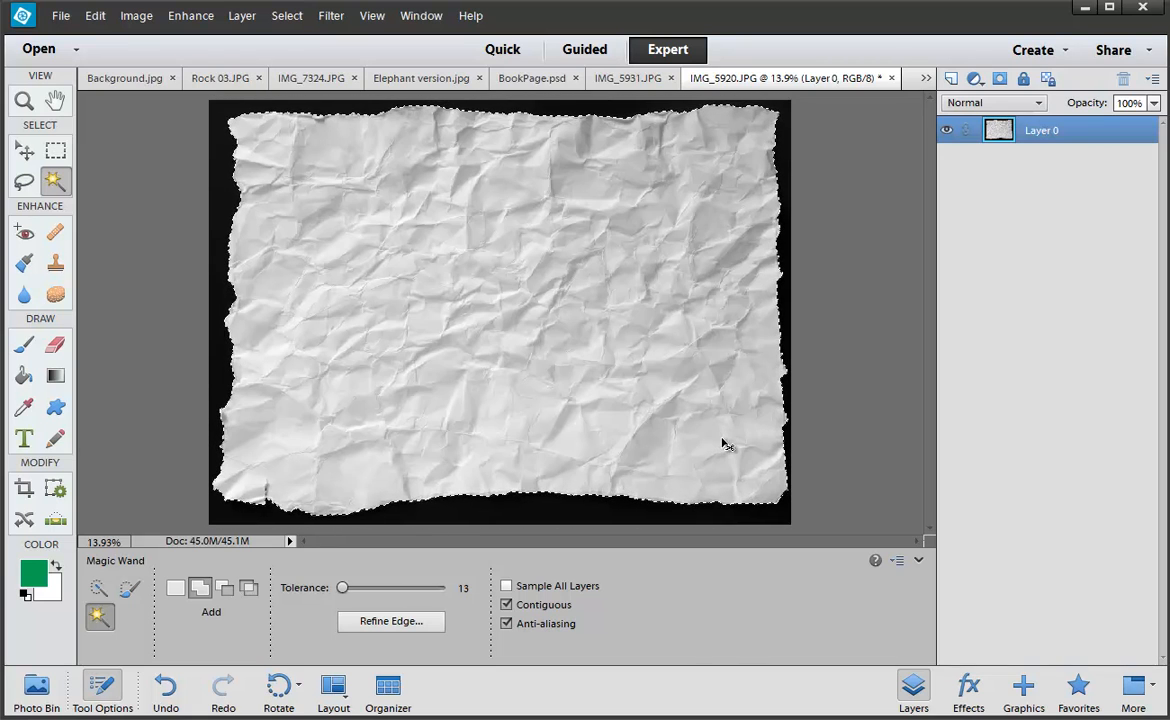
Copy the selected crumpled paper into BookPage.psd as the topmost layer, closing IMG_5920.JPG without saving
key("ctrl+w")
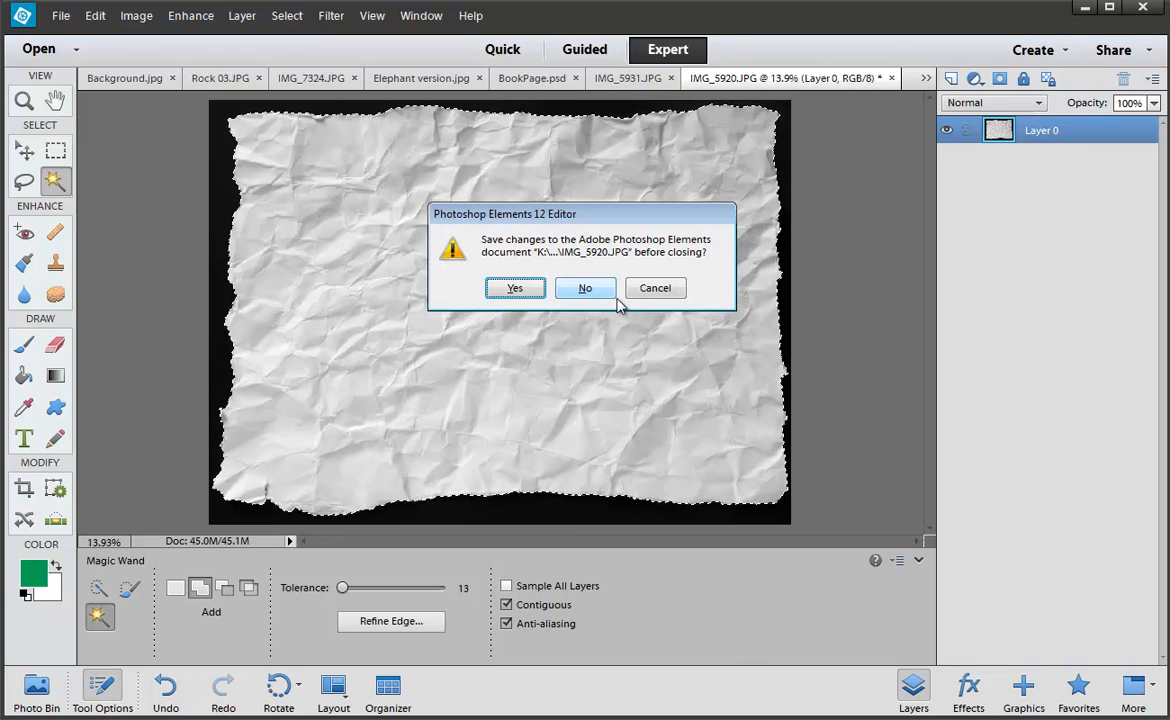
left_click(585, 288)
key("ctrl+v")
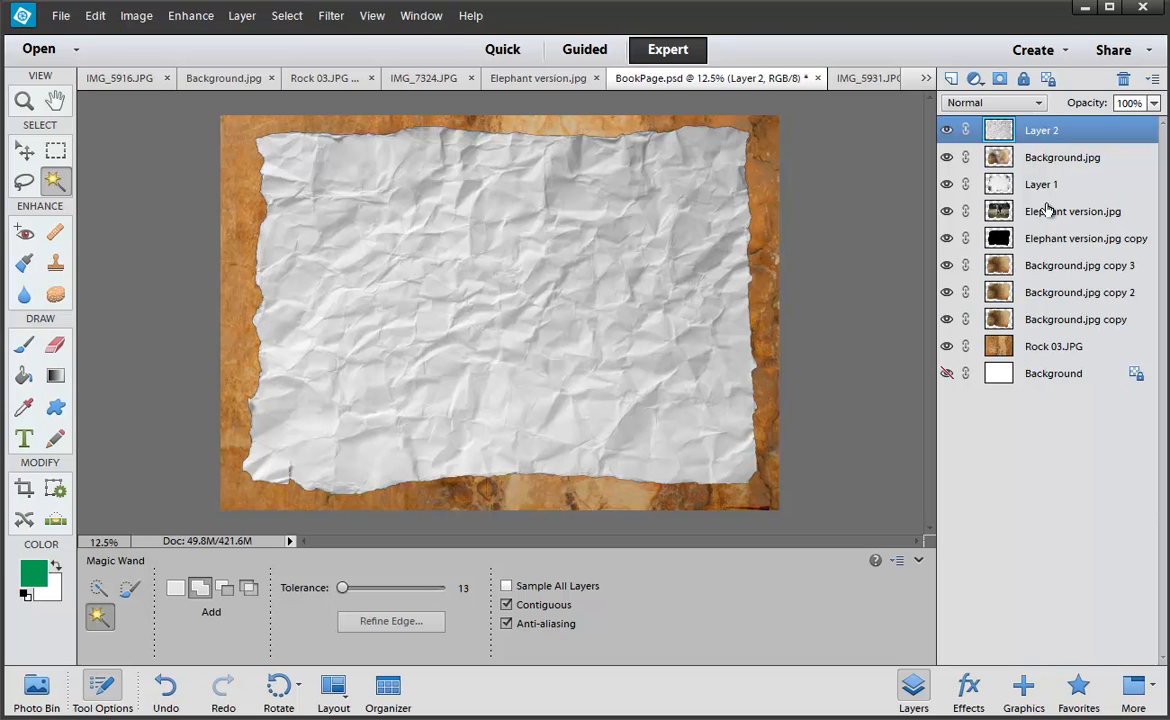
Try Soft Light on the crumpled paper layer, and change its blend mode to Hard Light
left_click(995, 103)
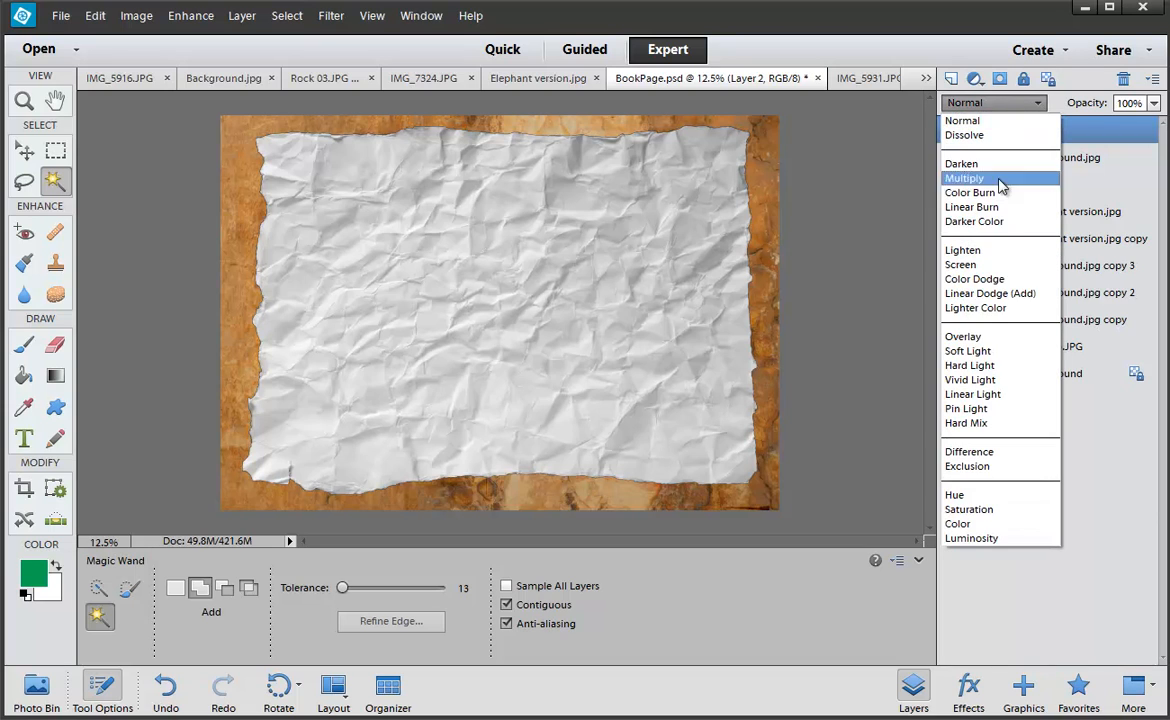
left_click(992, 351)
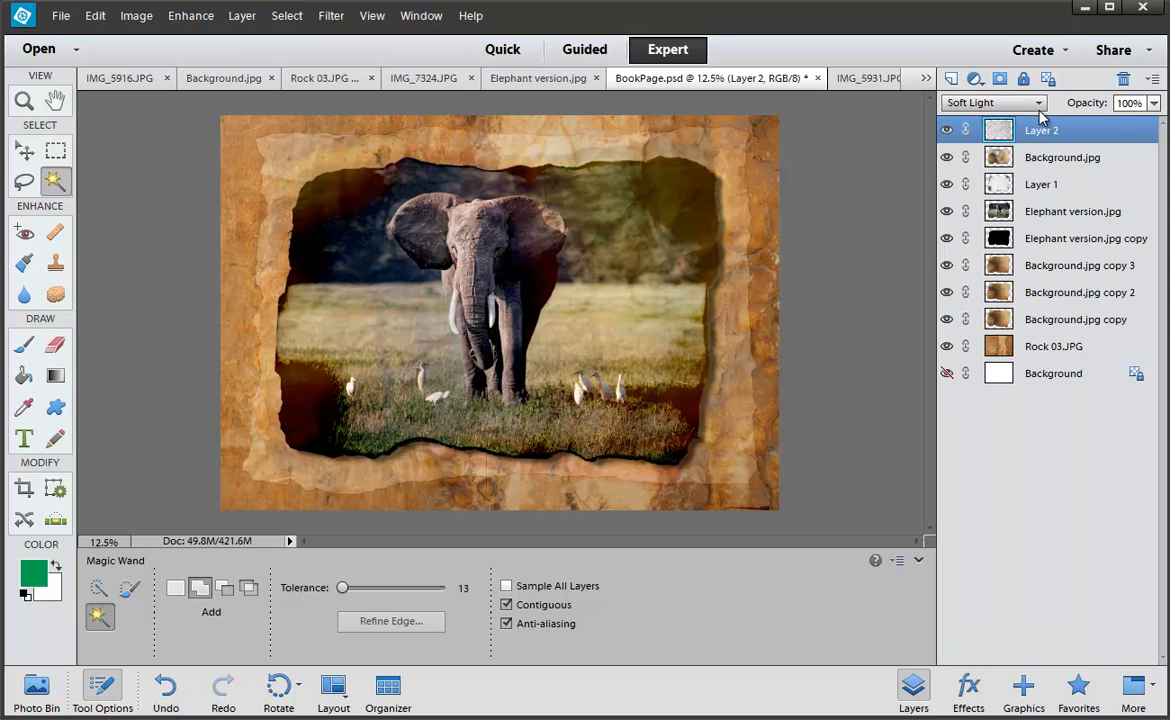
key("Down")
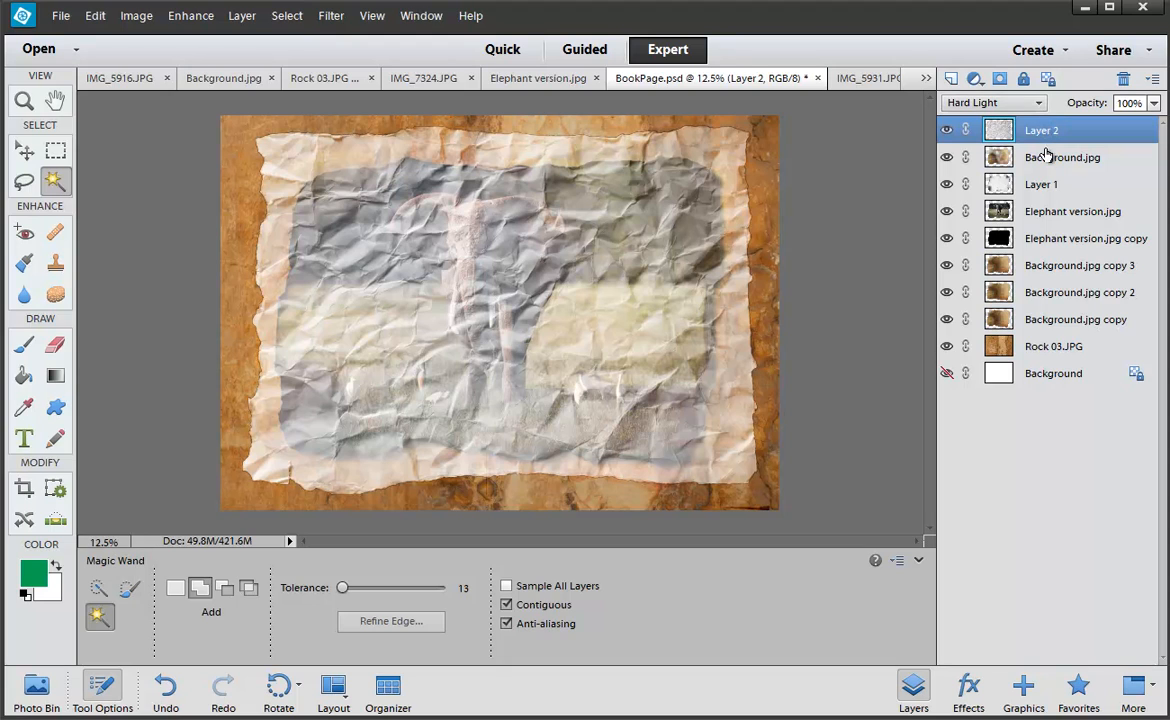
Trim the crumpled paper to the torn photo outline by selecting Layer 1's outer area, deleting it from Layer 2, and deselecting
left_click(1040, 192)
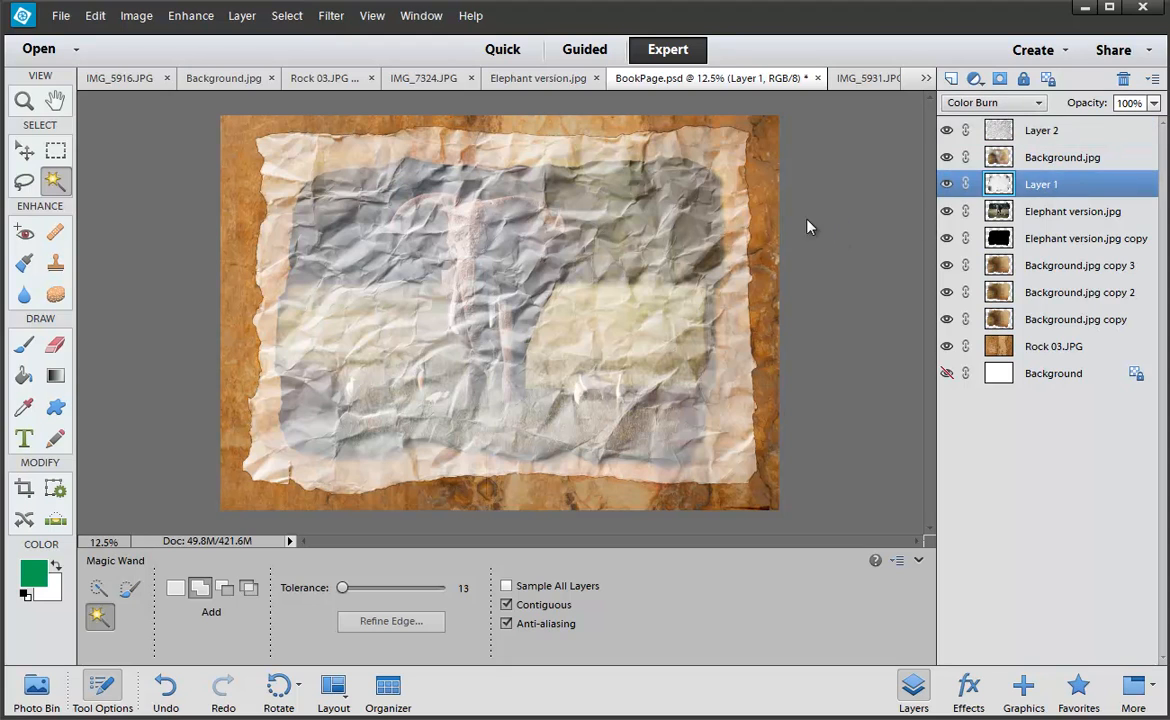
left_click(767, 222)
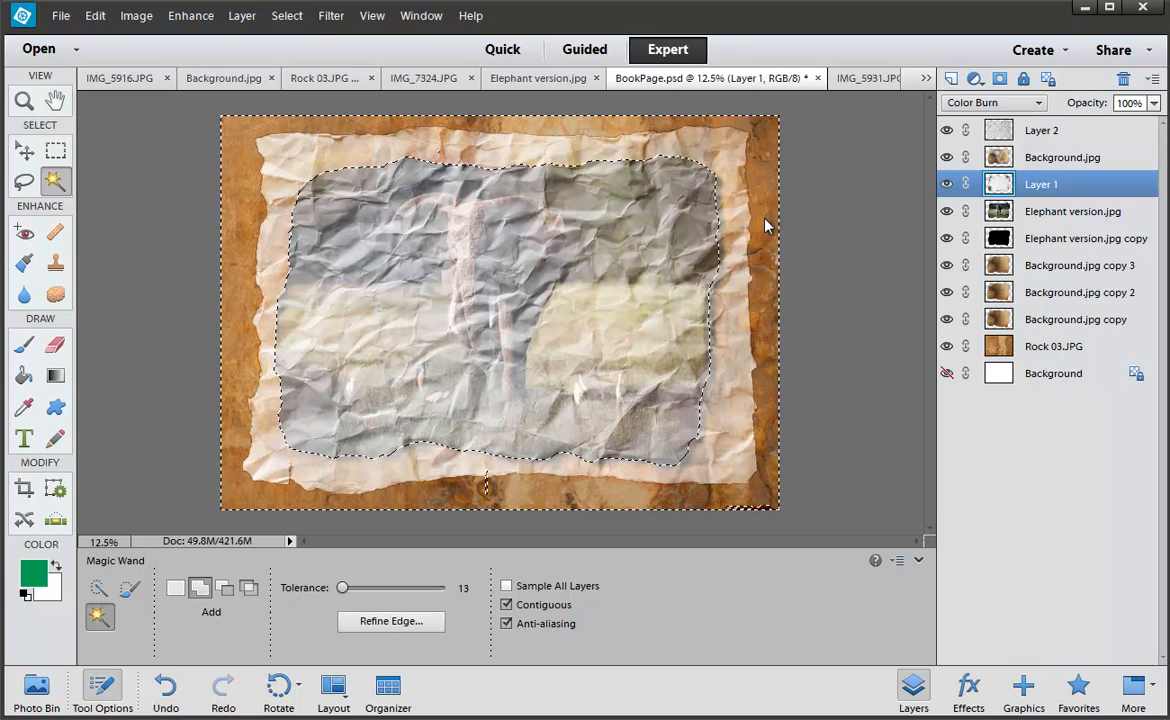
left_click(1050, 131)
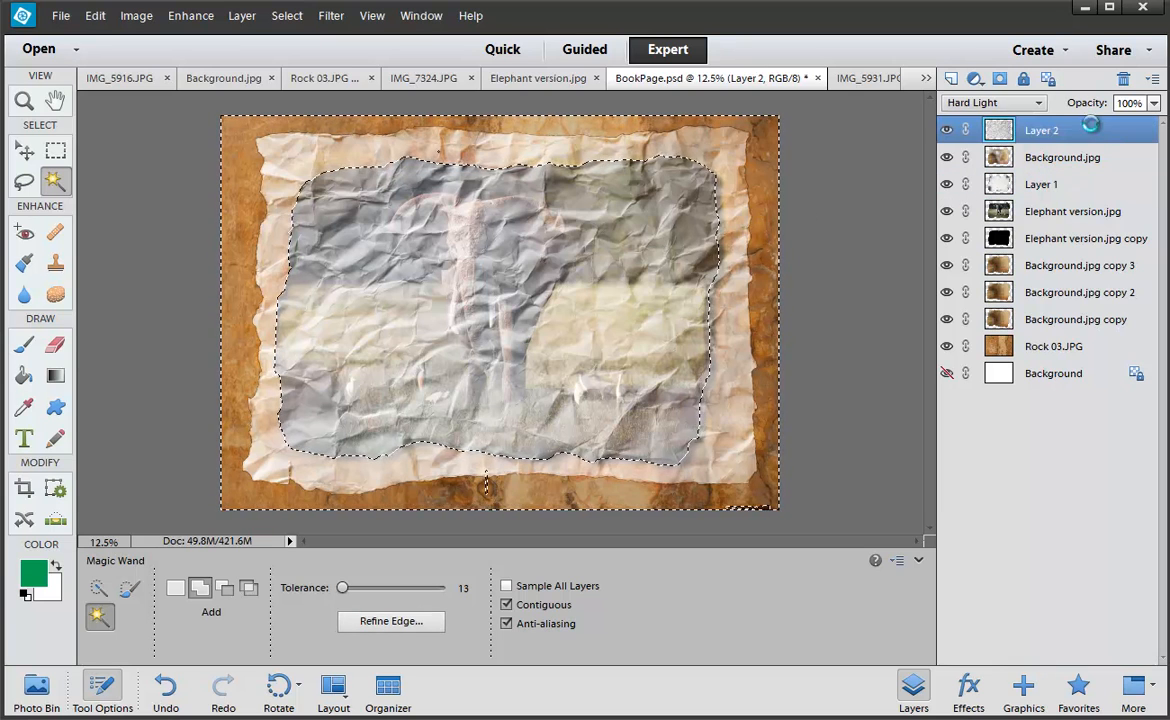
key("Delete")
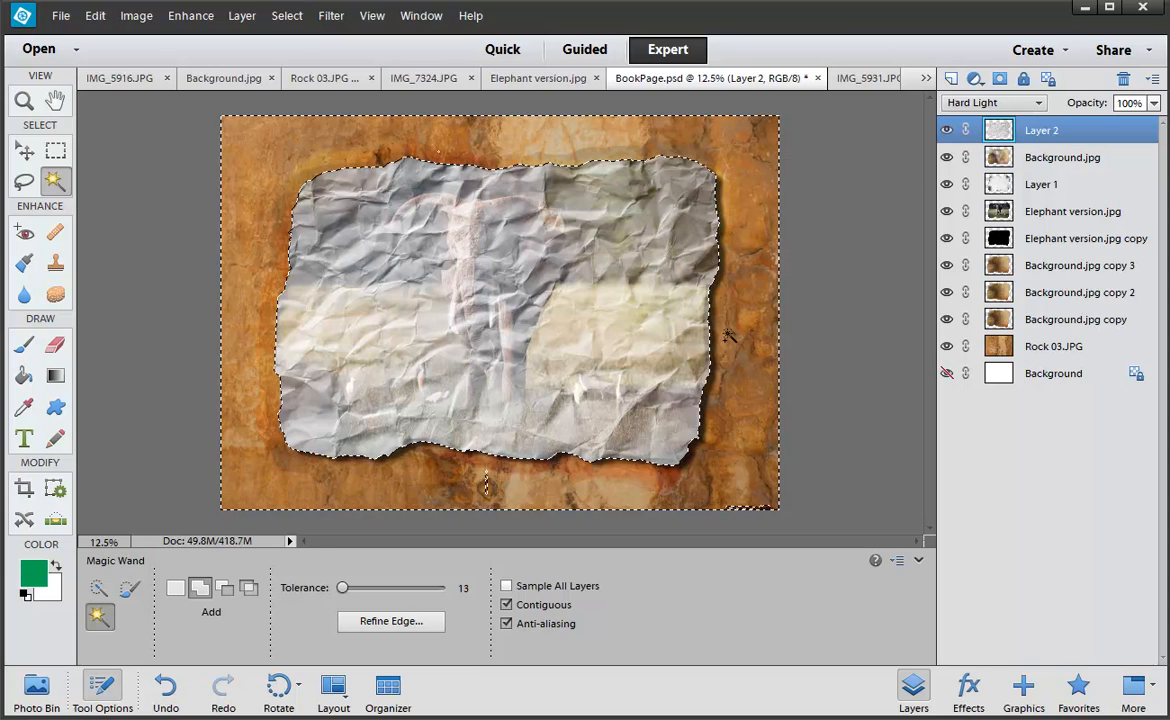
key("ctrl+d")
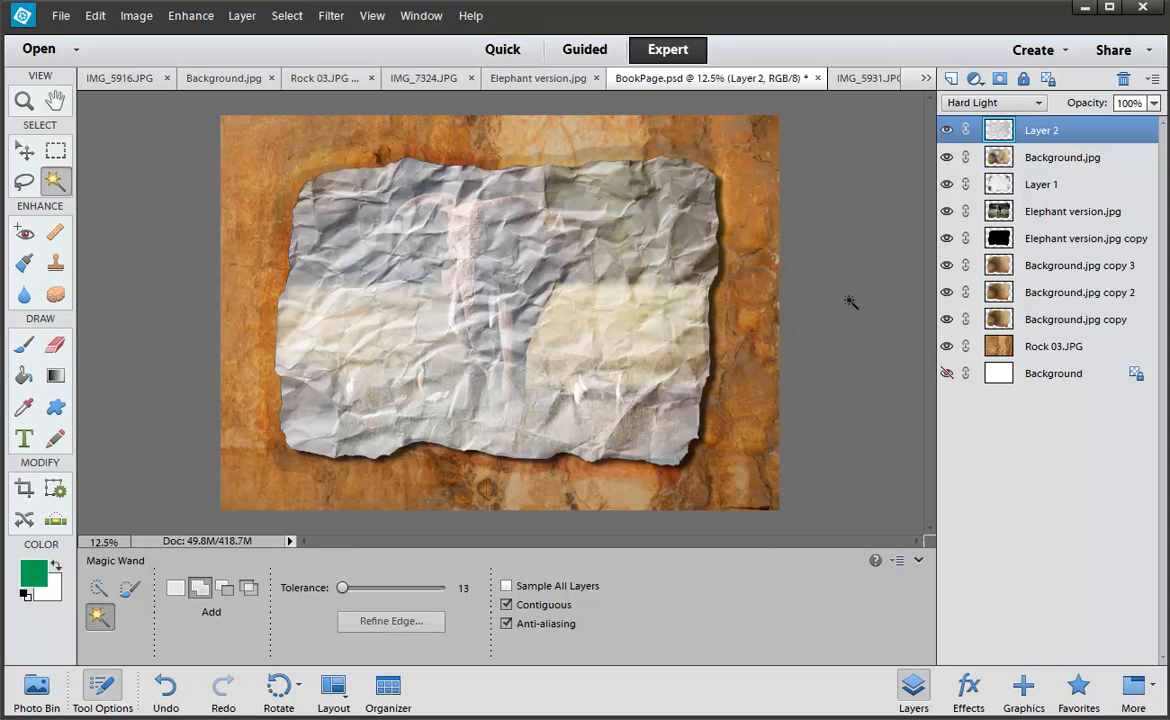
Move Layer 2 directly beneath the Background.jpg layer, and set it to Hard Light at 54% opacity after trying Soft Light
left_click_drag(1073, 134, 1077, 166)
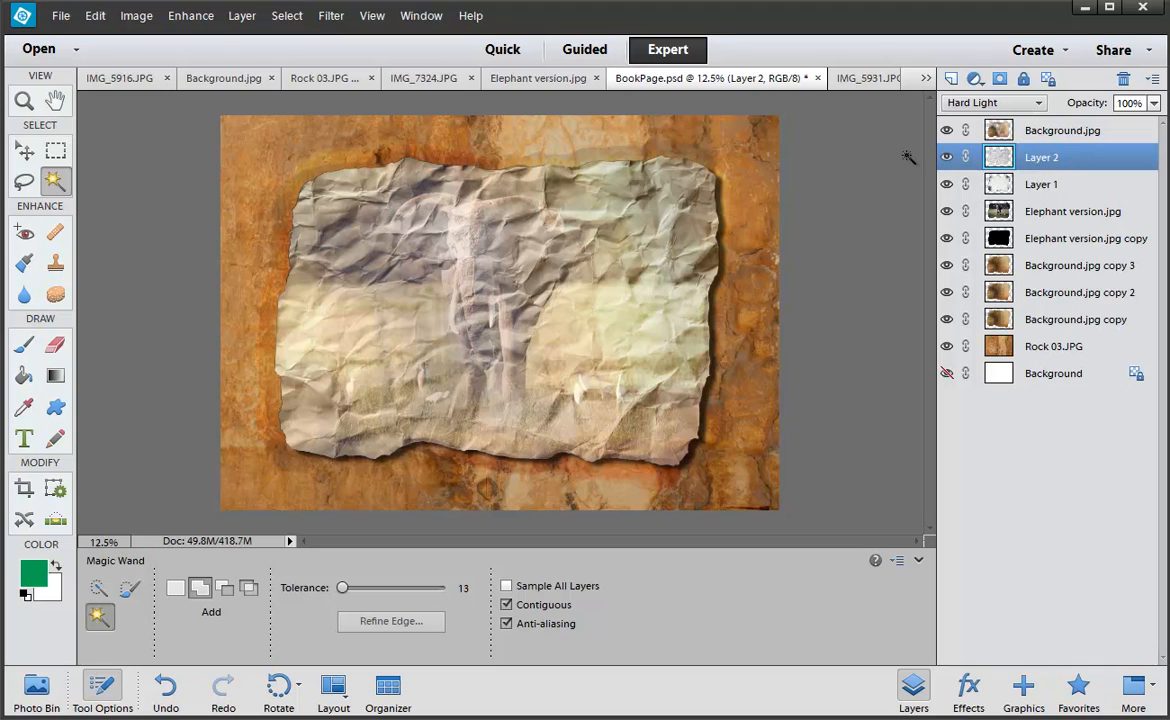
left_click_drag(1080, 106, 1058, 112)
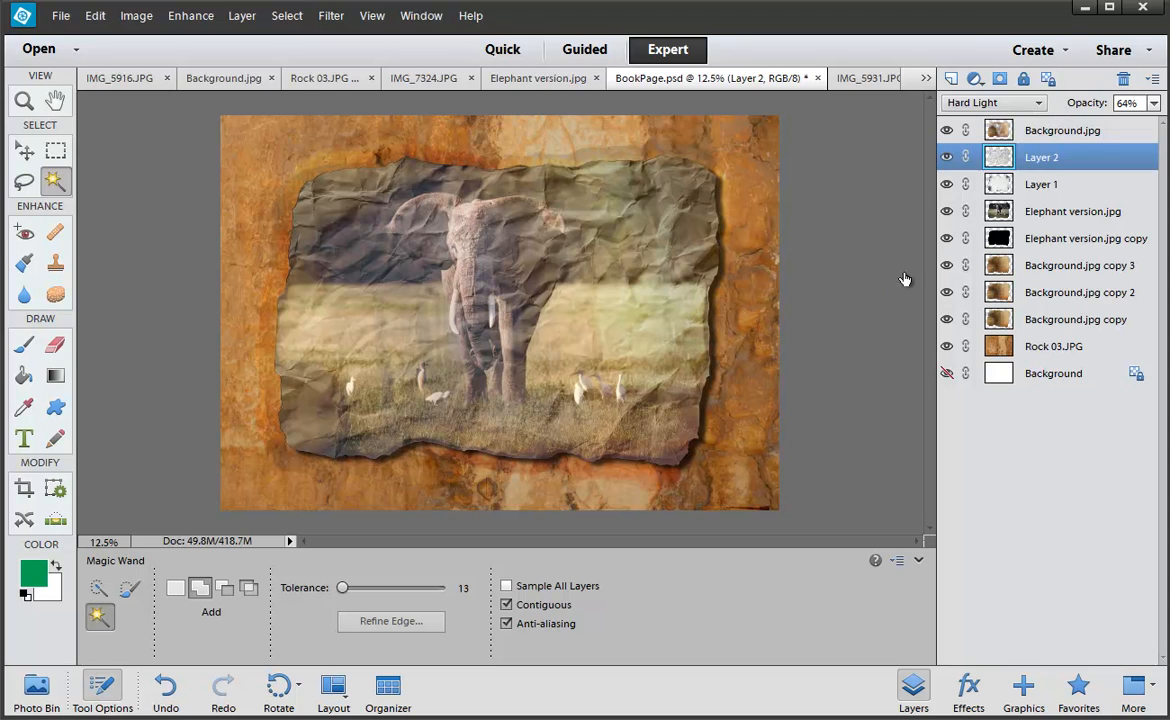
left_click(1000, 104)
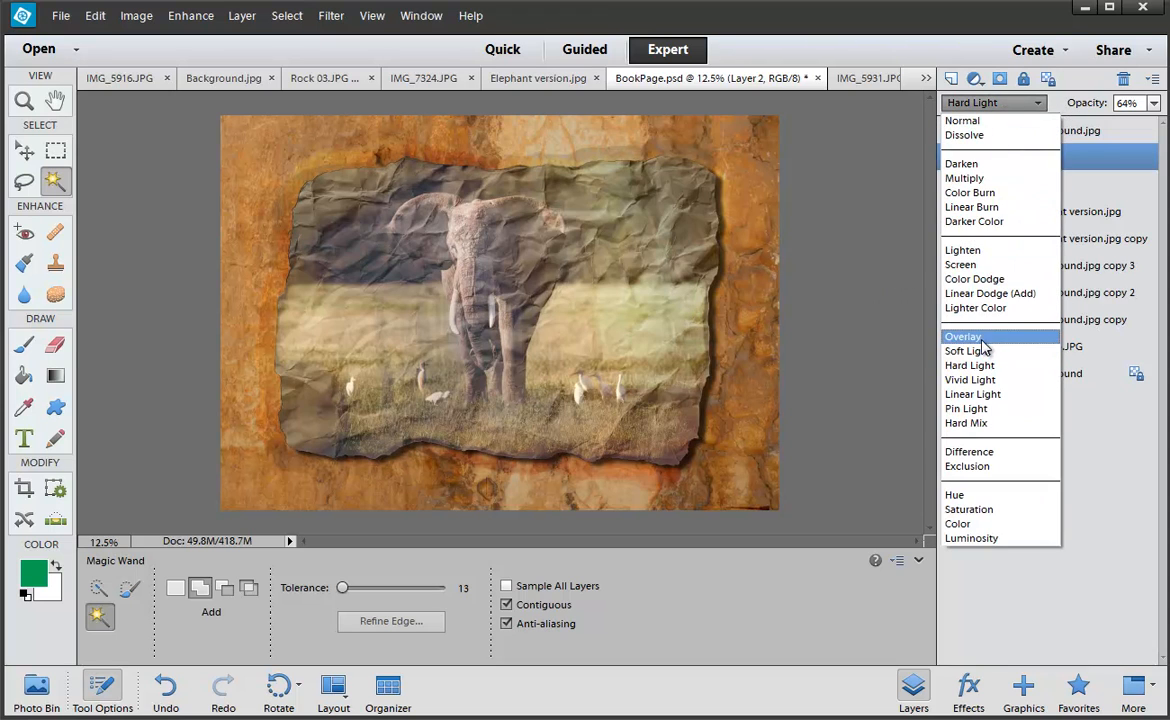
left_click(983, 353)
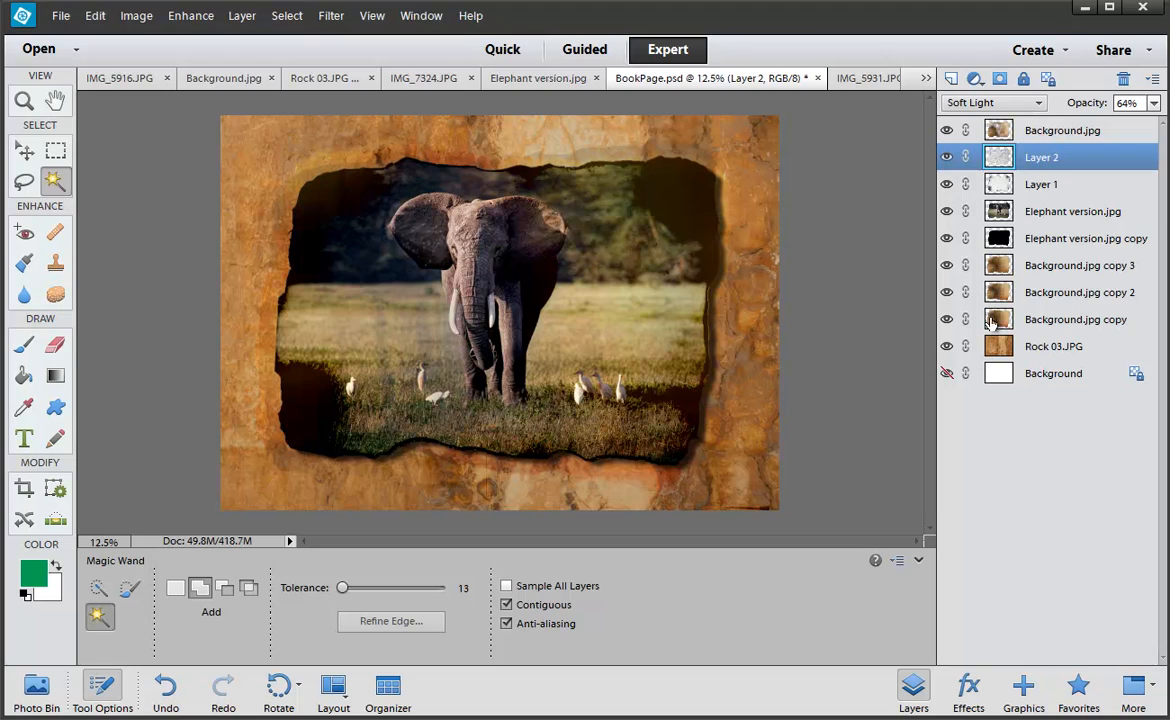
key("Down")
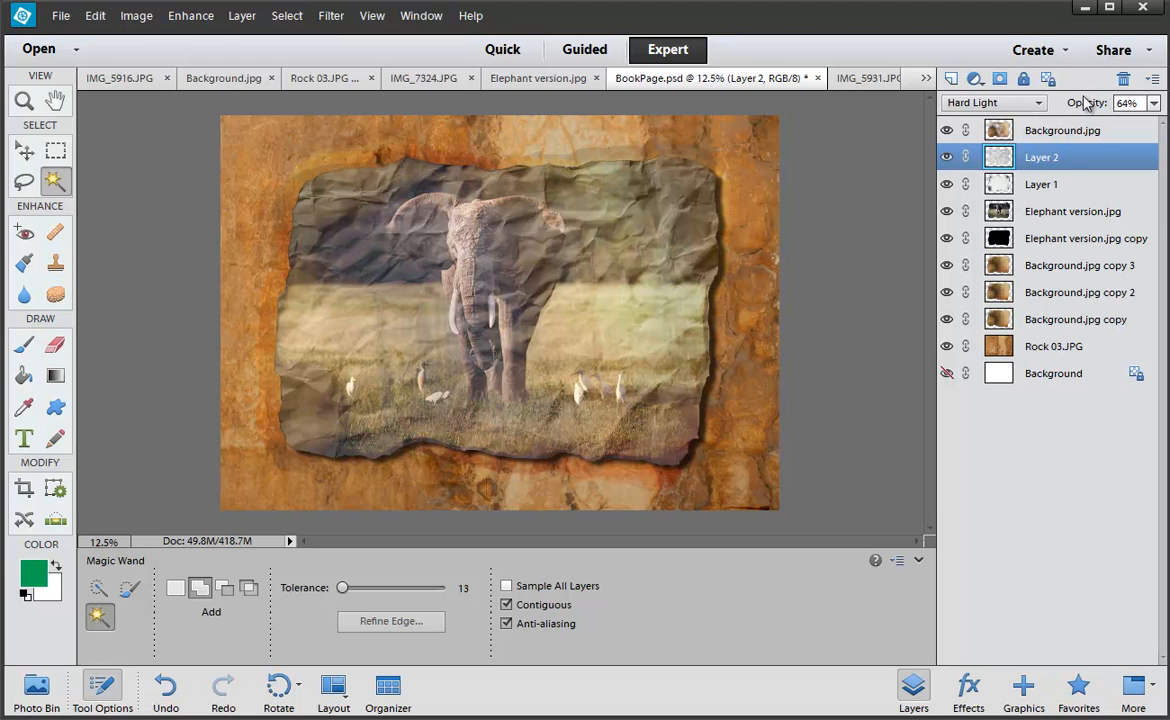
left_click_drag(1083, 105, 1075, 108)
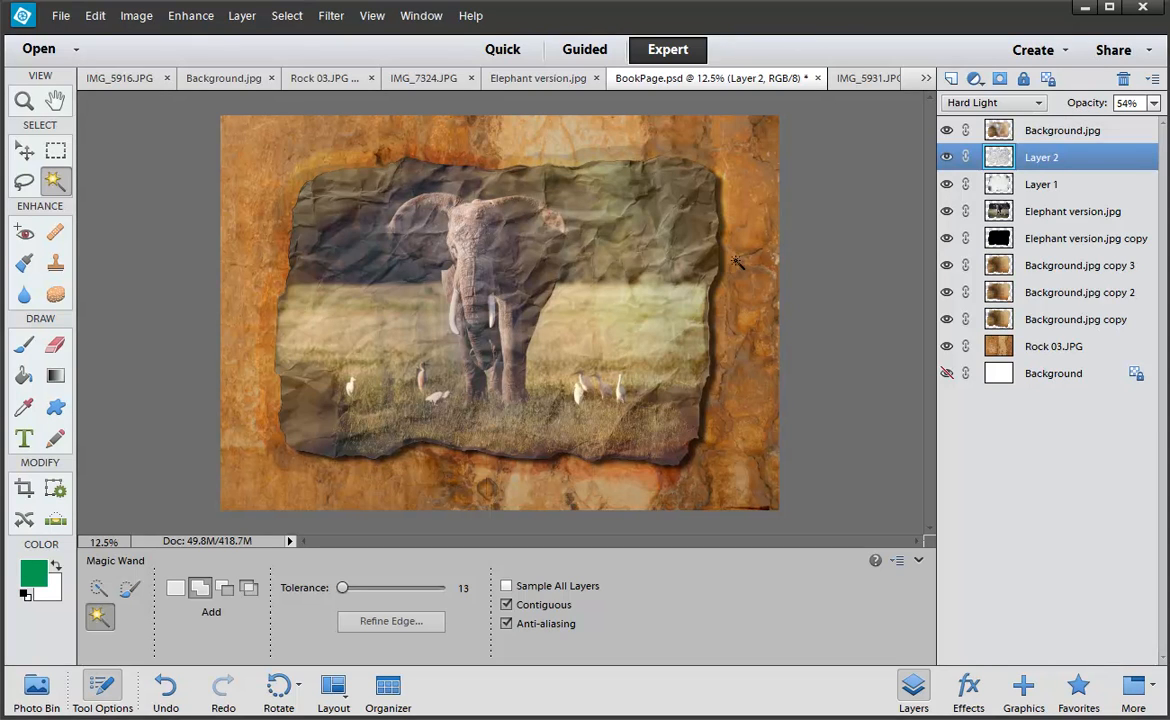
Darken the creases of Layer 2 with Levels by raising the black input point to the start of the histogram
key("ctrl+l")
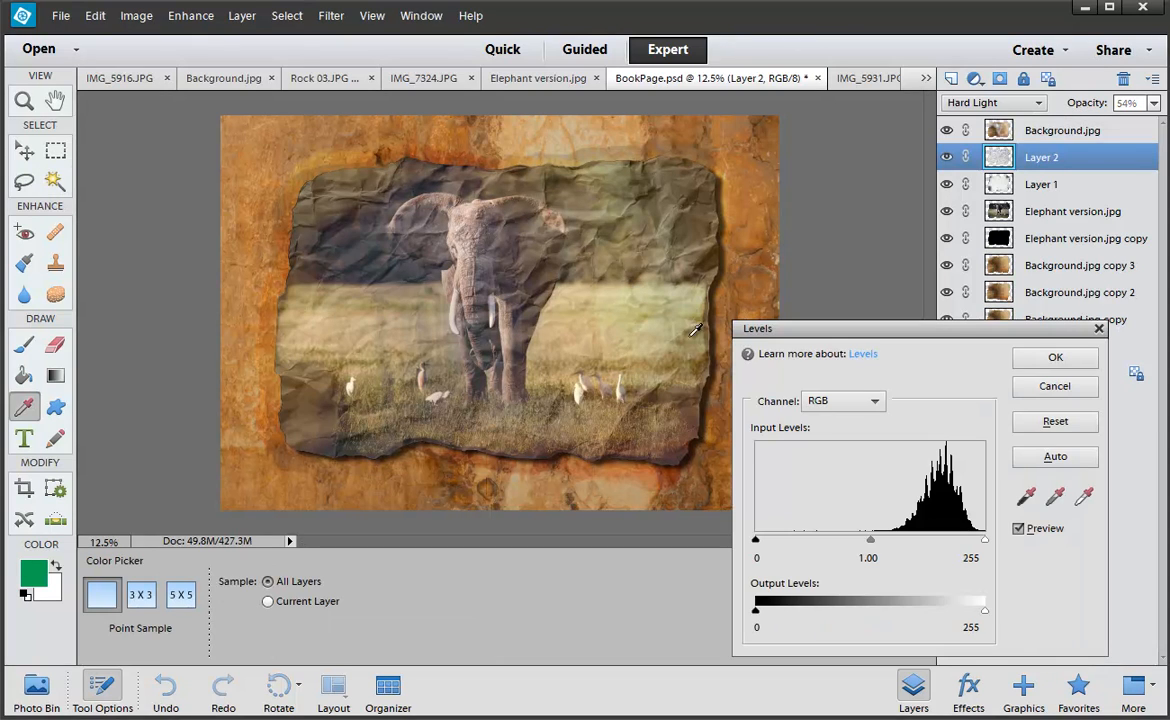
left_click_drag(756, 541, 868, 545)
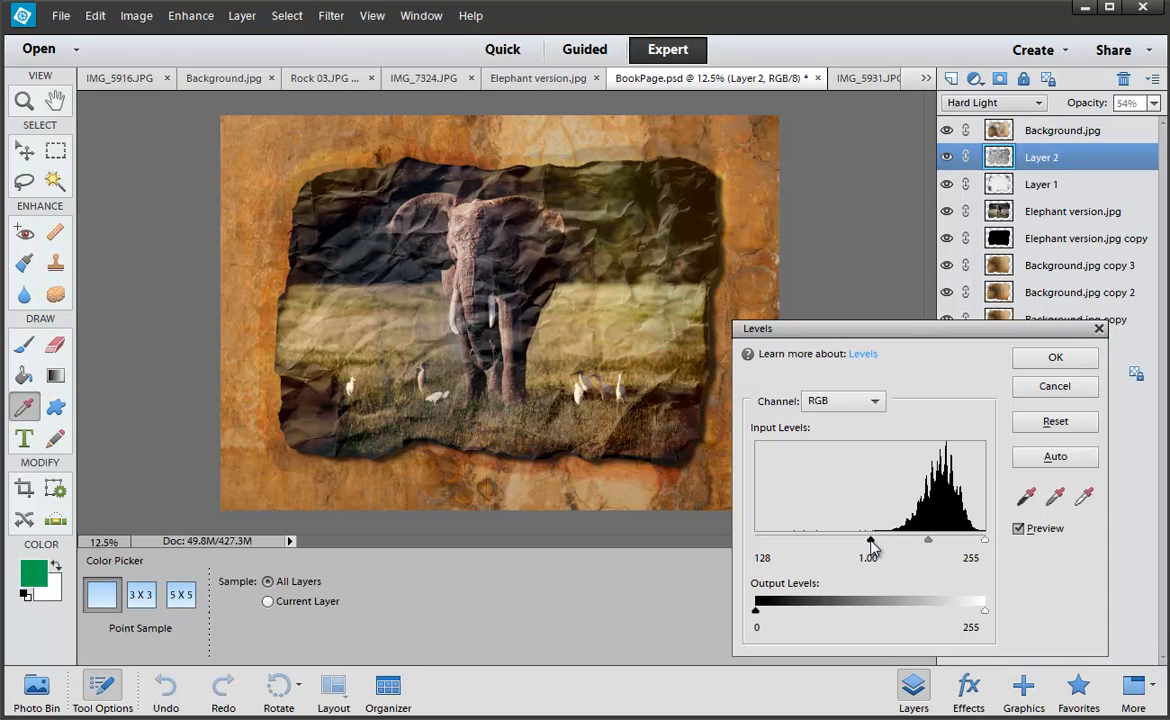
left_click_drag(872, 546, 880, 546)
left_click(1055, 357)
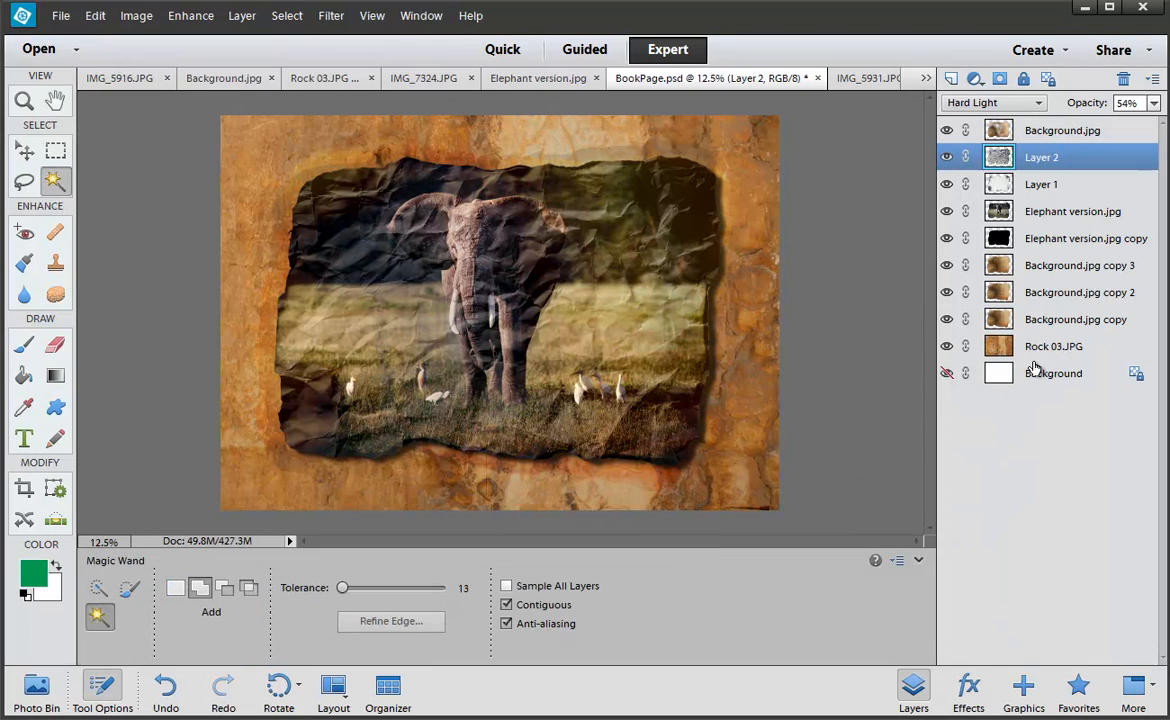
With Background.jpg hidden, try Normal, Multiply and Soft Light on Layer 2 at 100% opacity, and return it to Hard Light
left_click(946, 130)
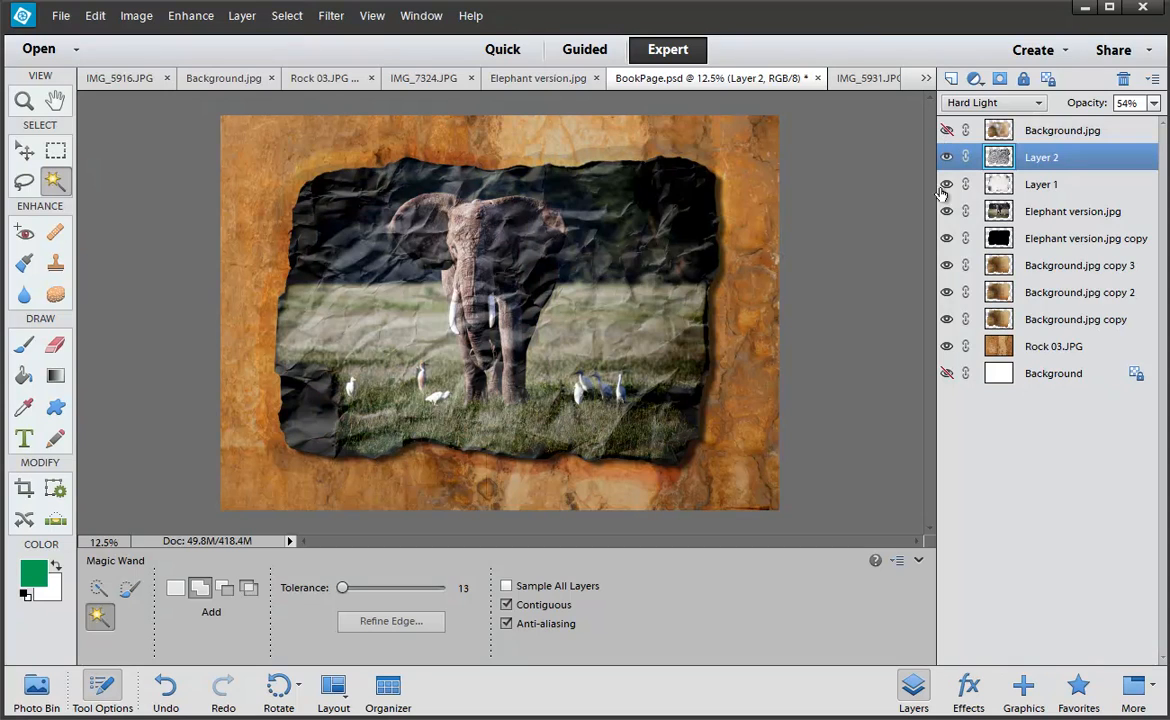
left_click_drag(1087, 103, 1165, 104)
left_click(993, 102)
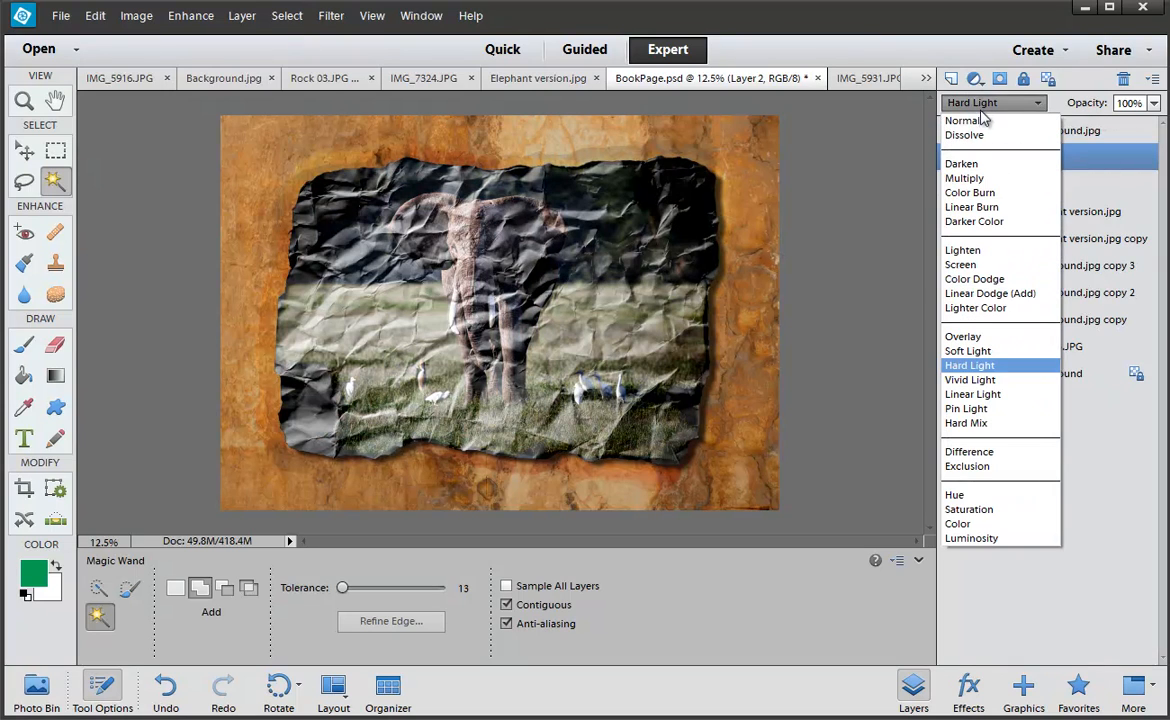
left_click(972, 118)
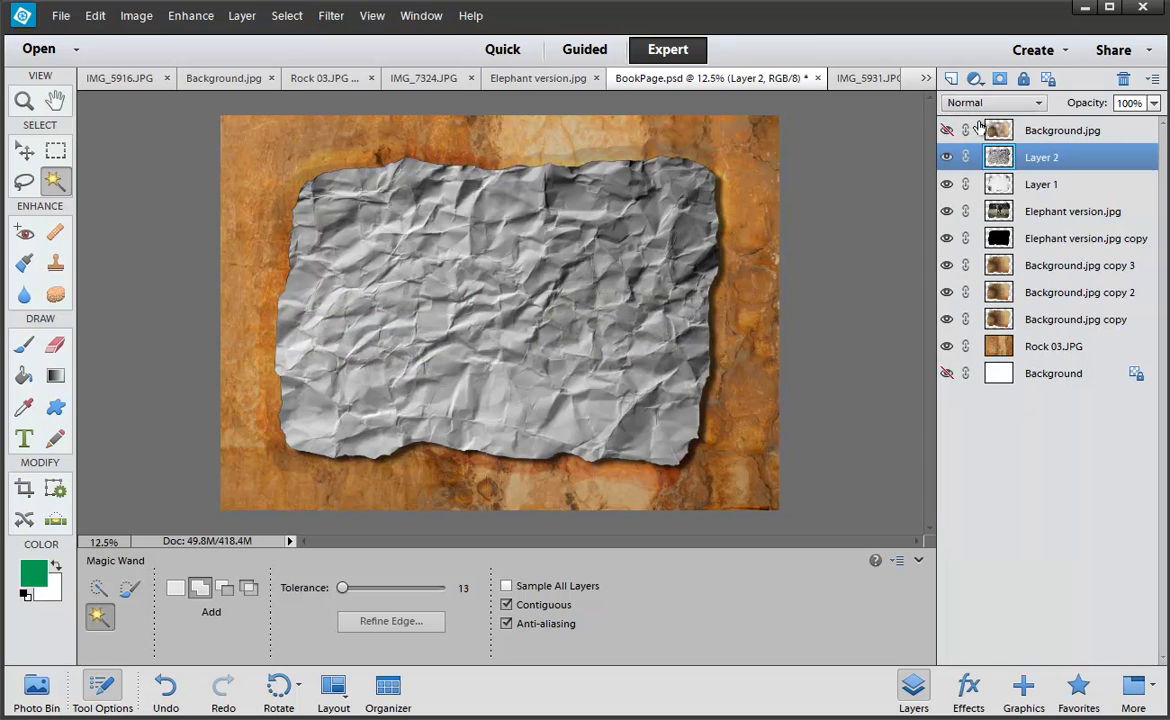
left_click(990, 102)
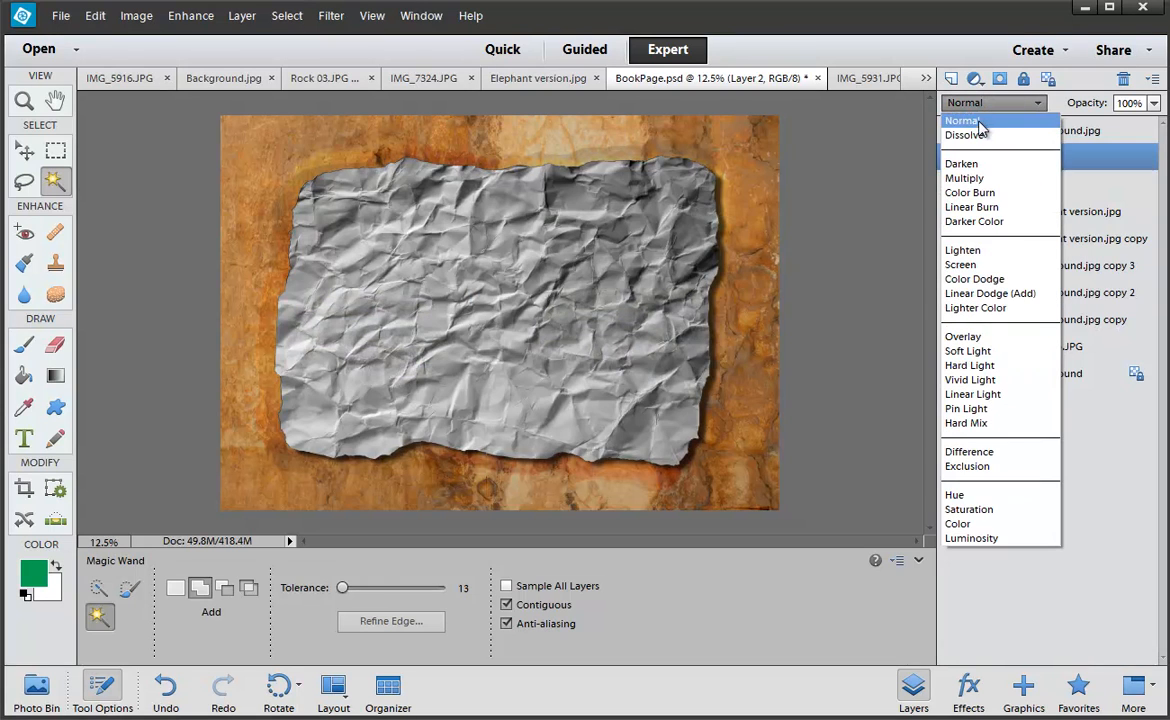
left_click(975, 179)
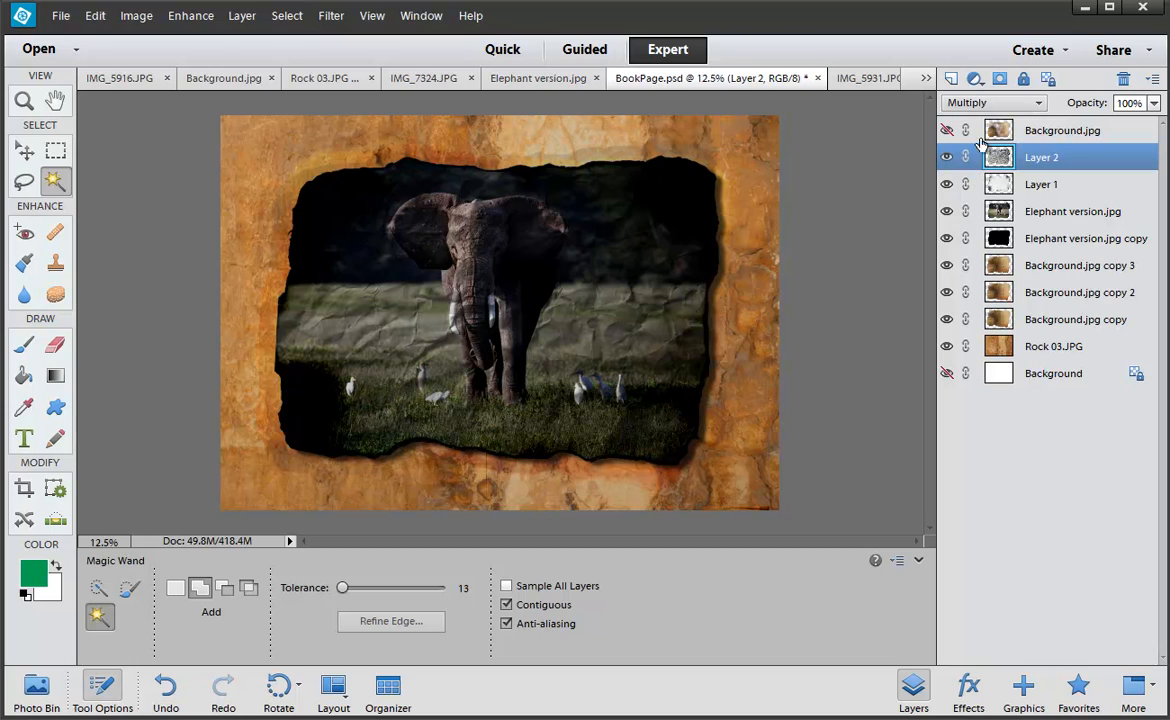
left_click(982, 104)
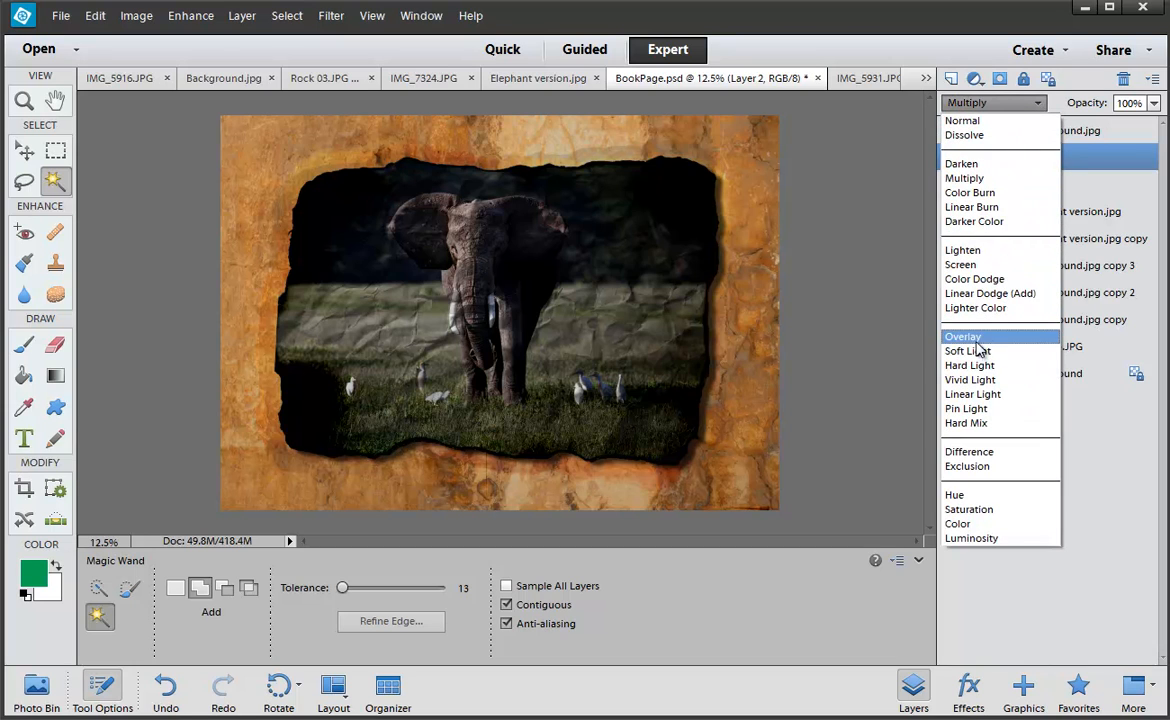
left_click(968, 351)
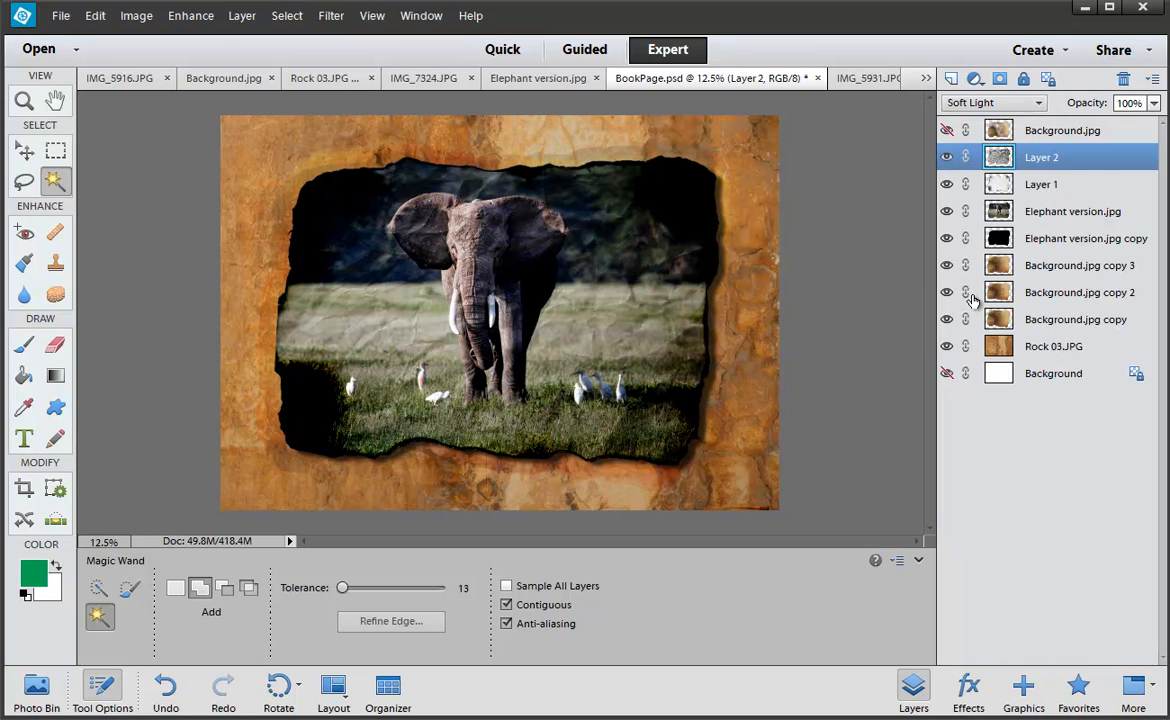
key("Down")
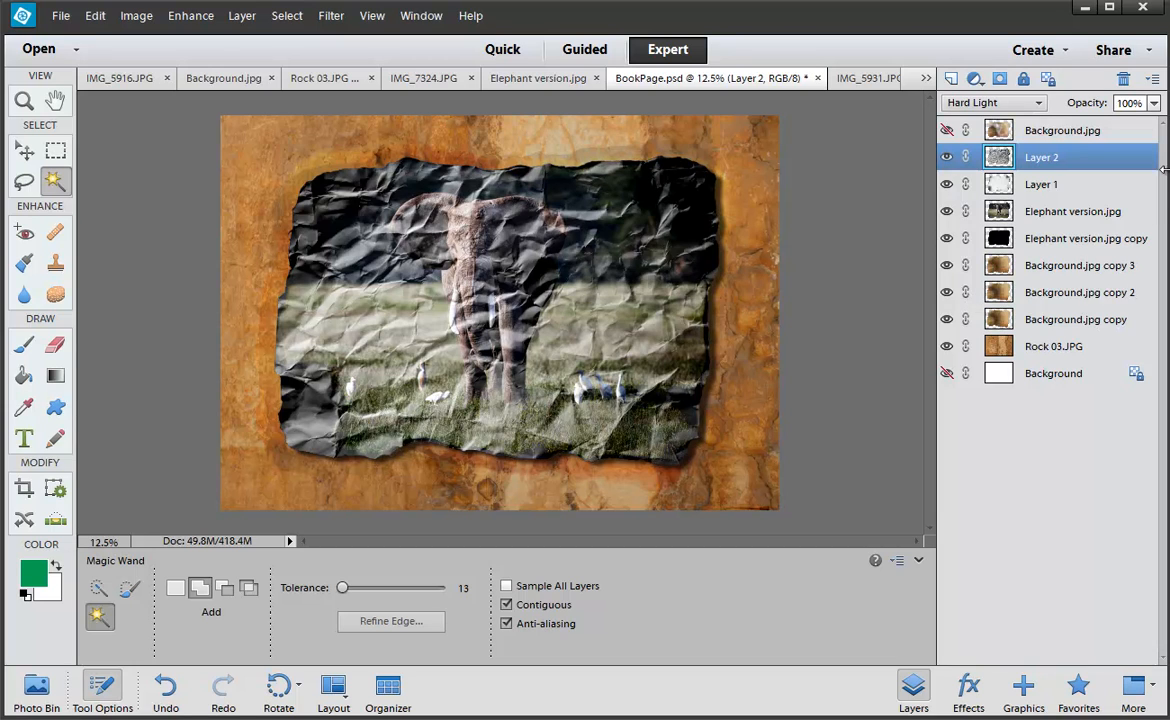
Set Layer 2's opacity to 30%, and show the top Background.jpg layer
left_click_drag(1101, 107, 1040, 112)
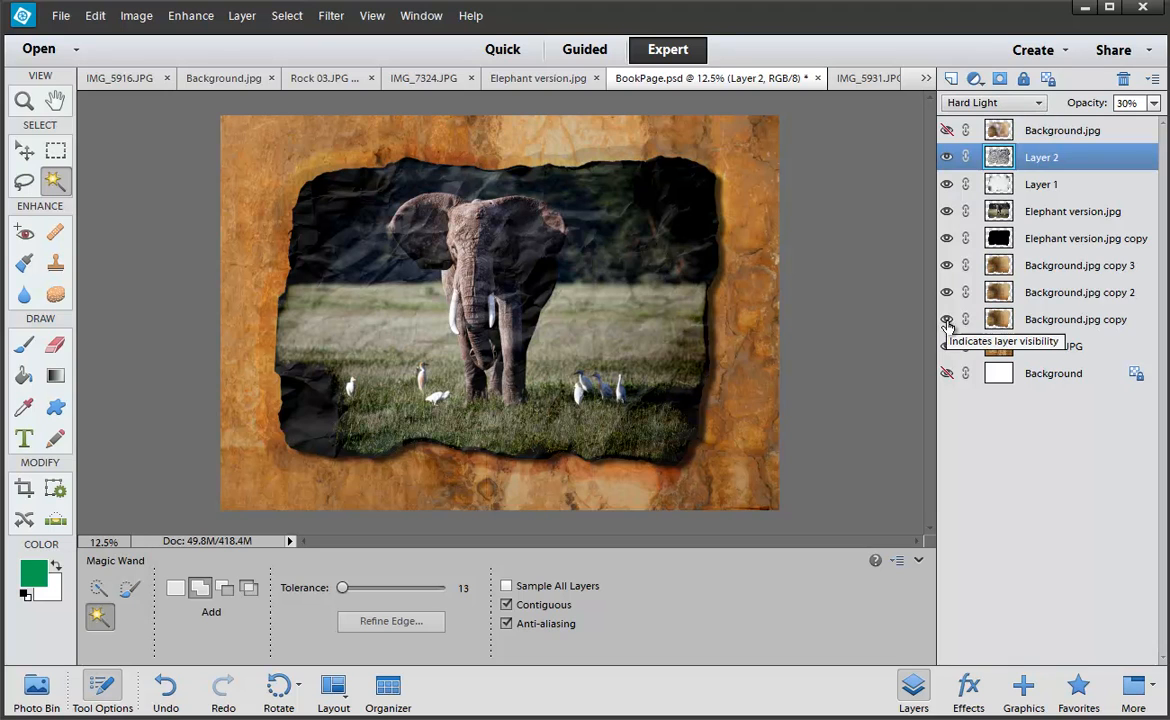
left_click(946, 131)
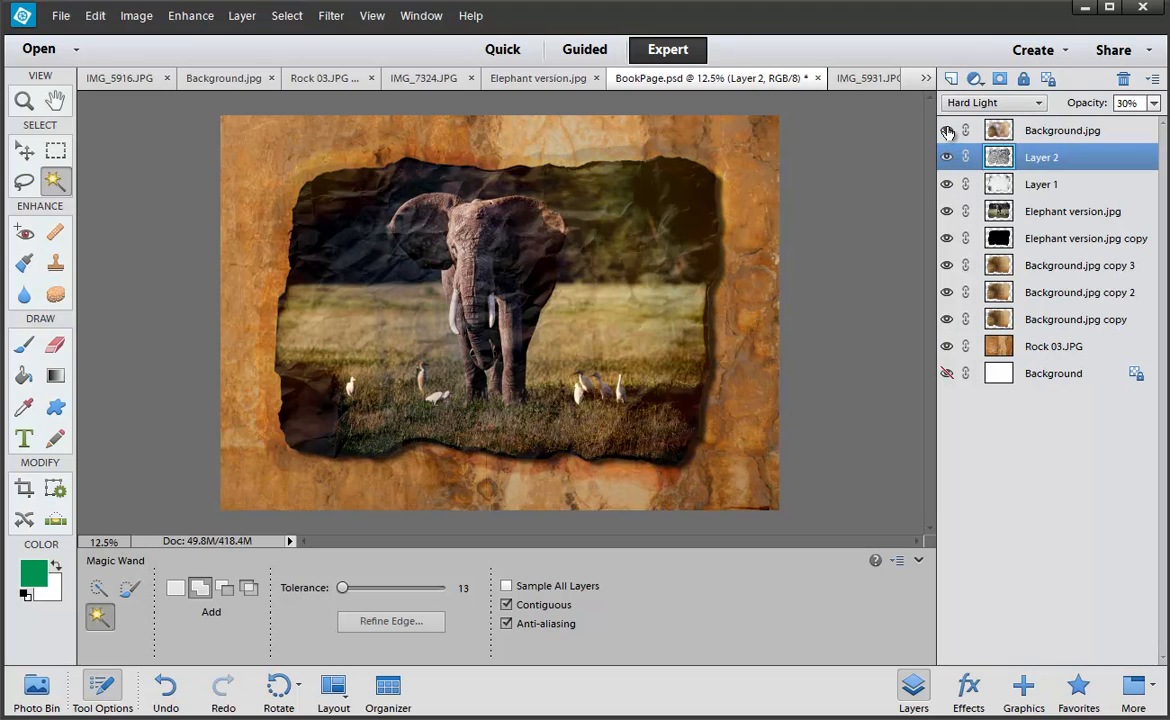
left_click(946, 131)
left_click(946, 131)
Paste another crumpled paper copy, place it directly above Rock 03.JPG, and blend it with Hard Light
key("ctrl+v")
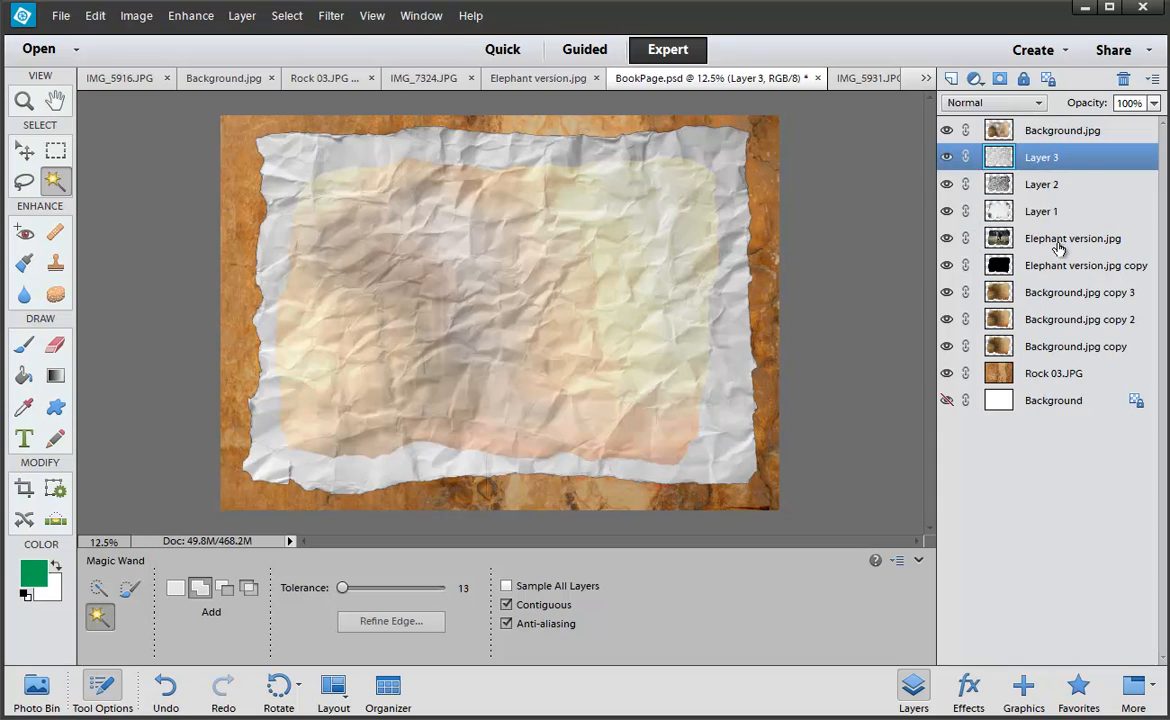
left_click_drag(1002, 165, 1070, 356)
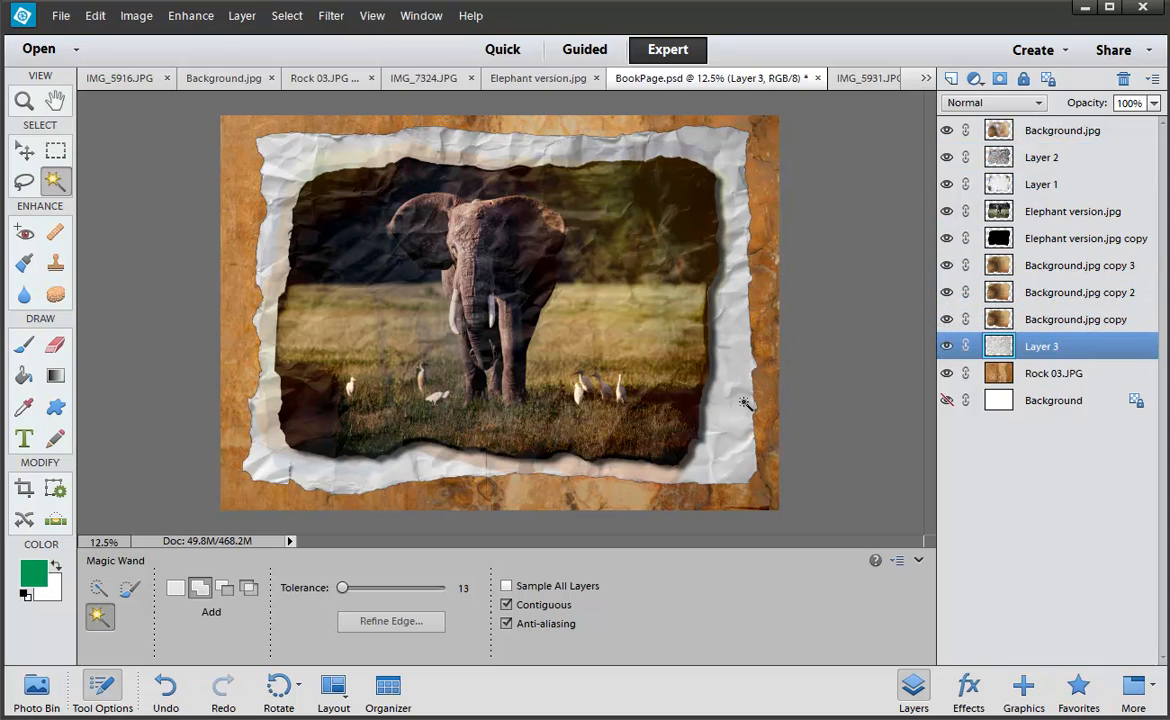
left_click(994, 102)
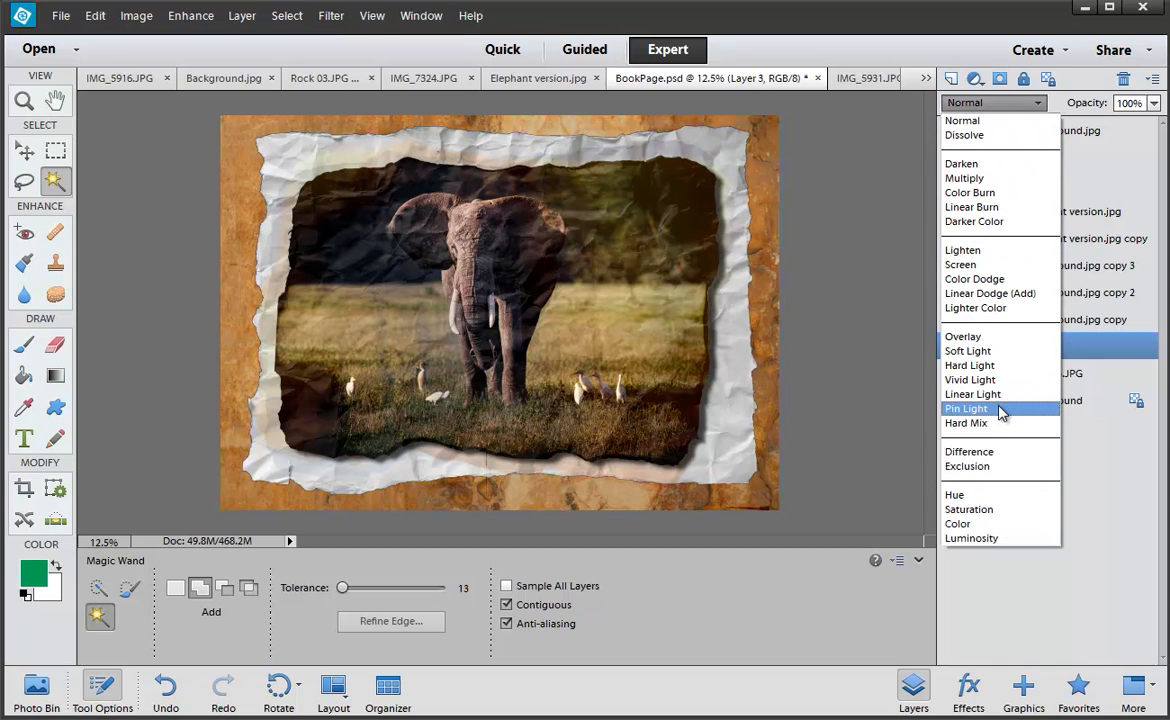
left_click(995, 366)
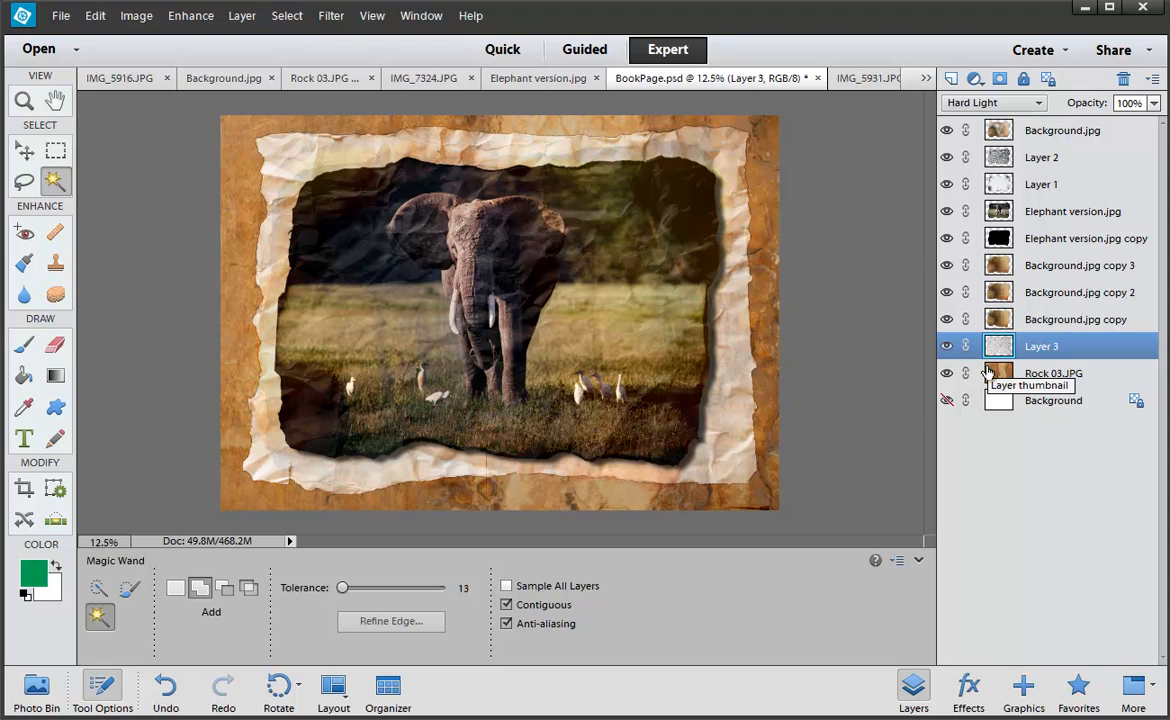
Darken Layer 3 with Levels using a black input of 140, and set its opacity to 38%
left_click(985, 182)
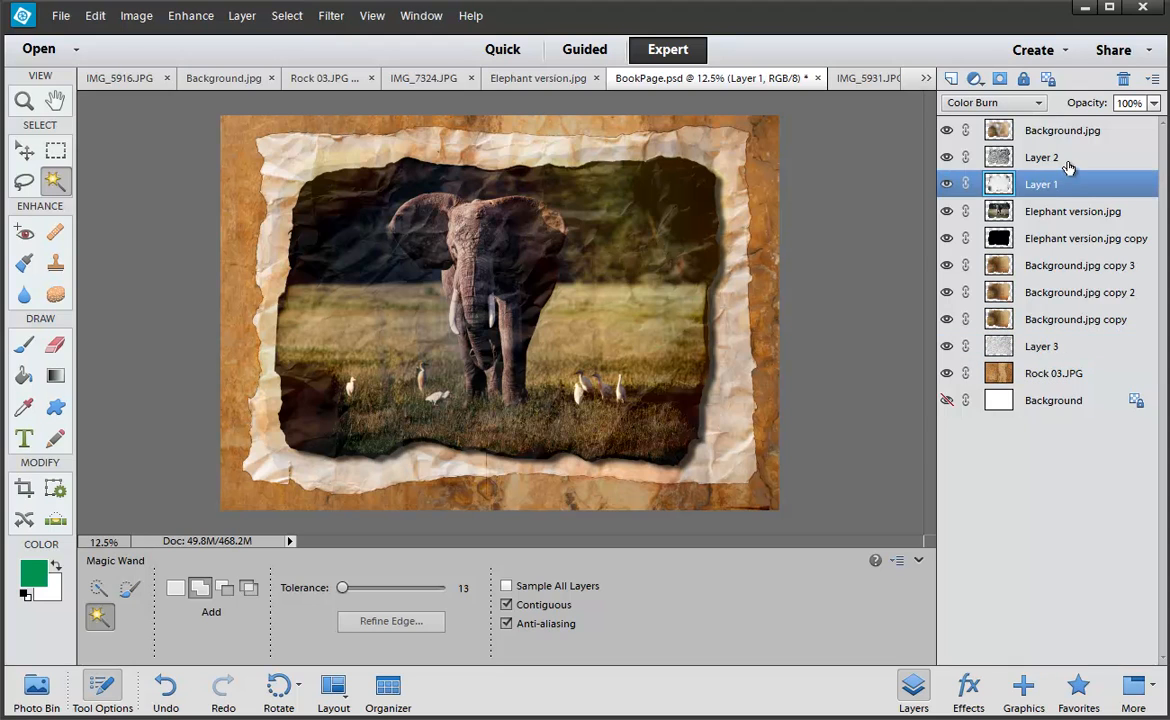
left_click(1068, 165)
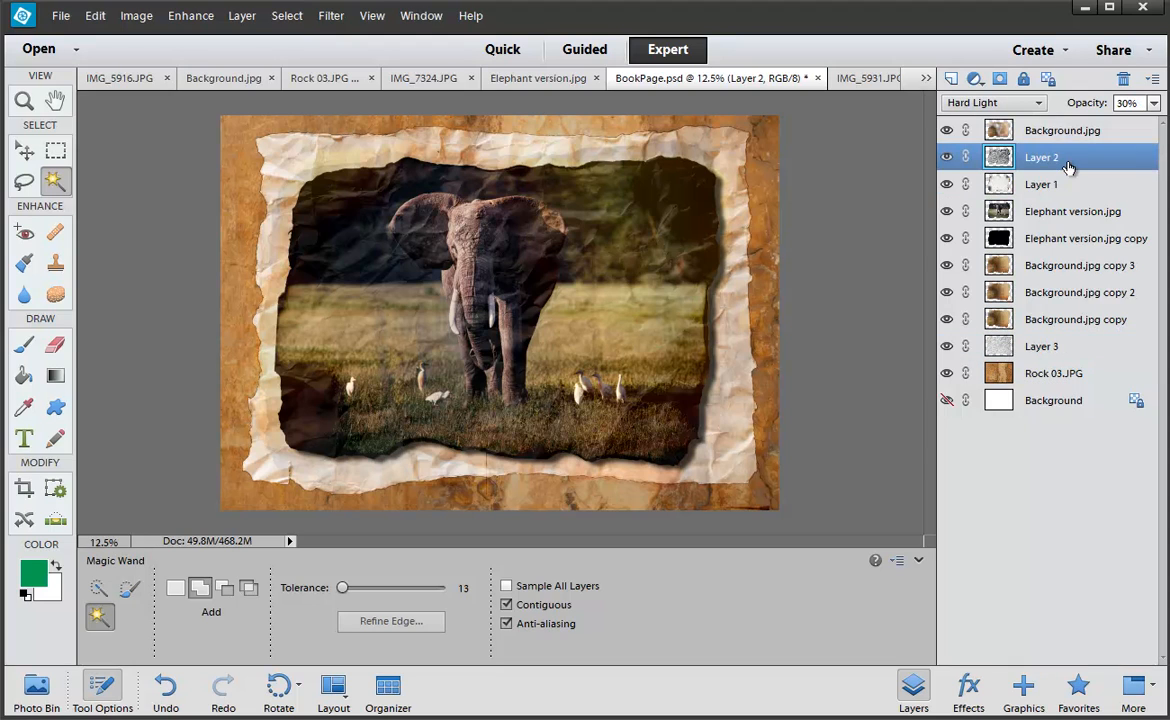
left_click(1060, 347)
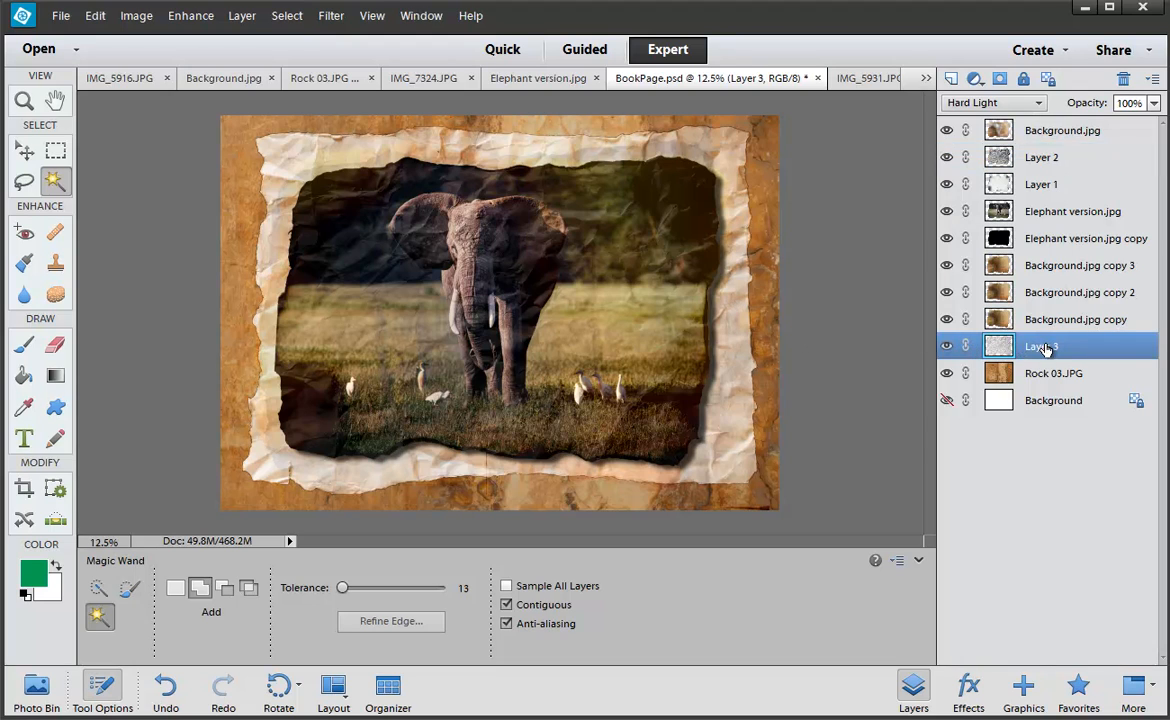
key("ctrl+l")
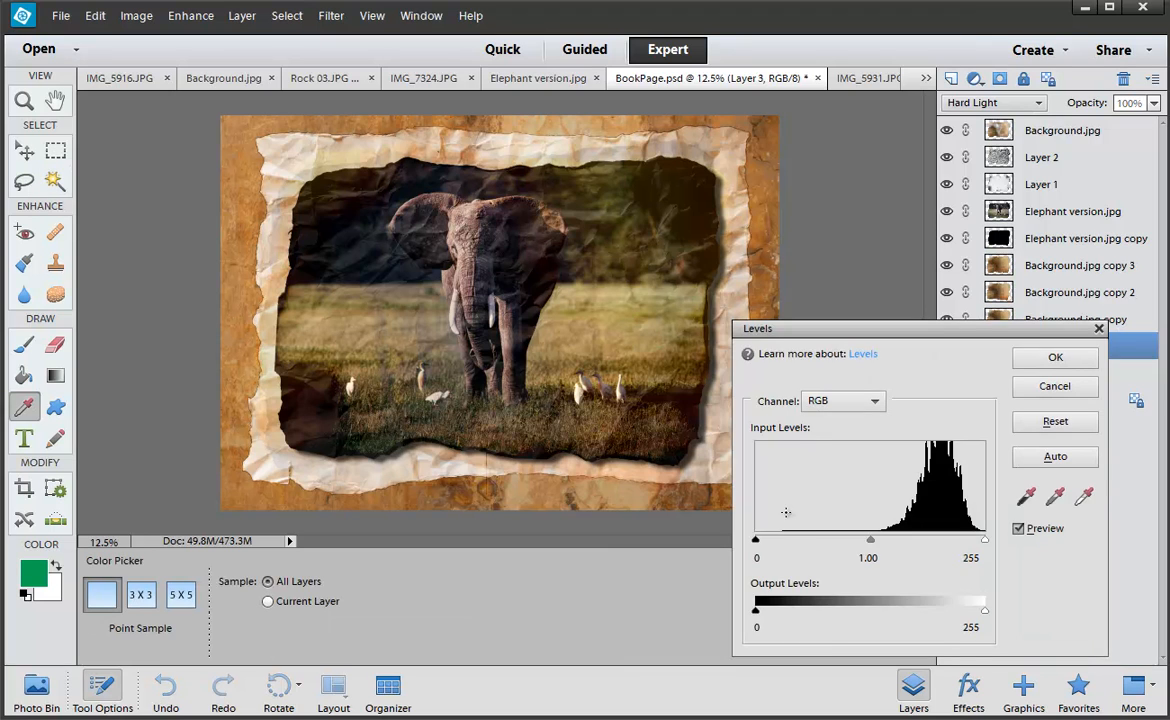
left_click_drag(758, 541, 882, 541)
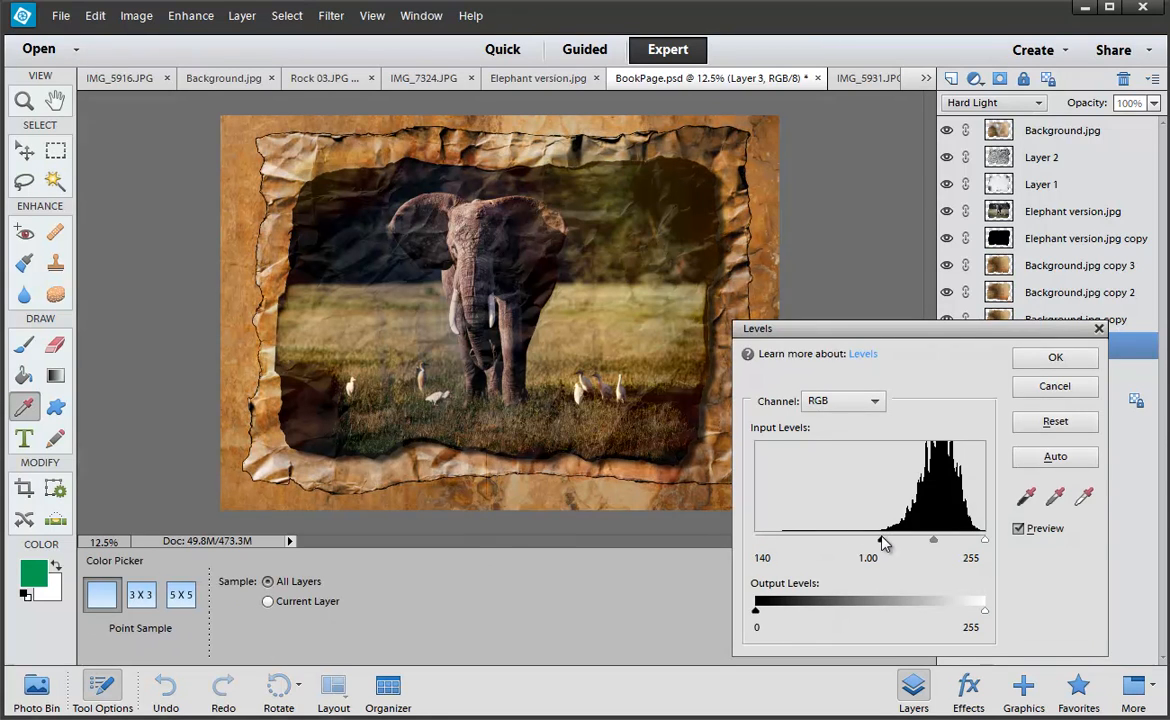
left_click(1055, 357)
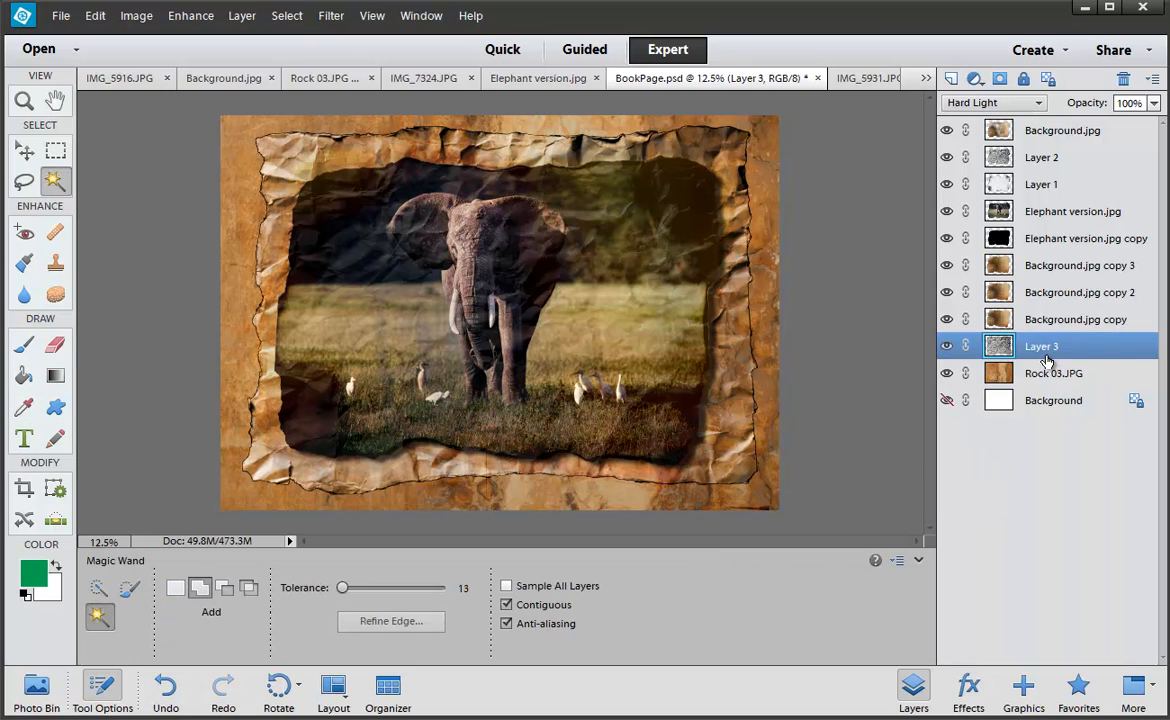
left_click_drag(1088, 104, 965, 104)
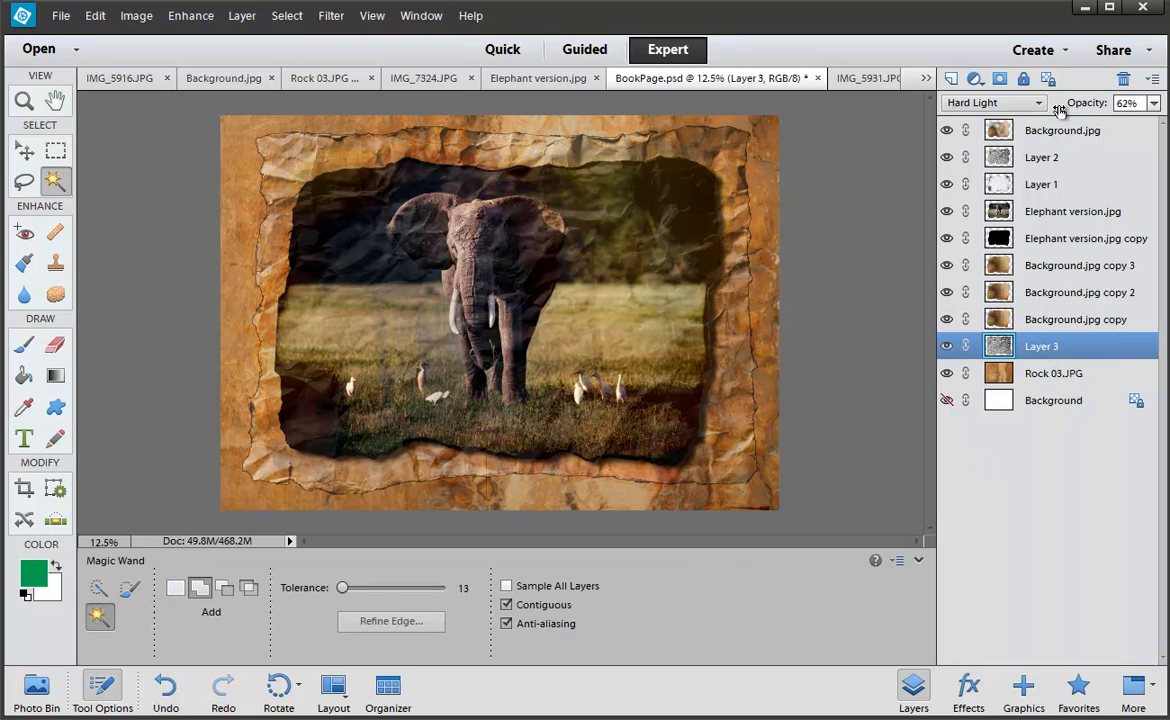
left_click_drag(1043, 113, 1038, 119)
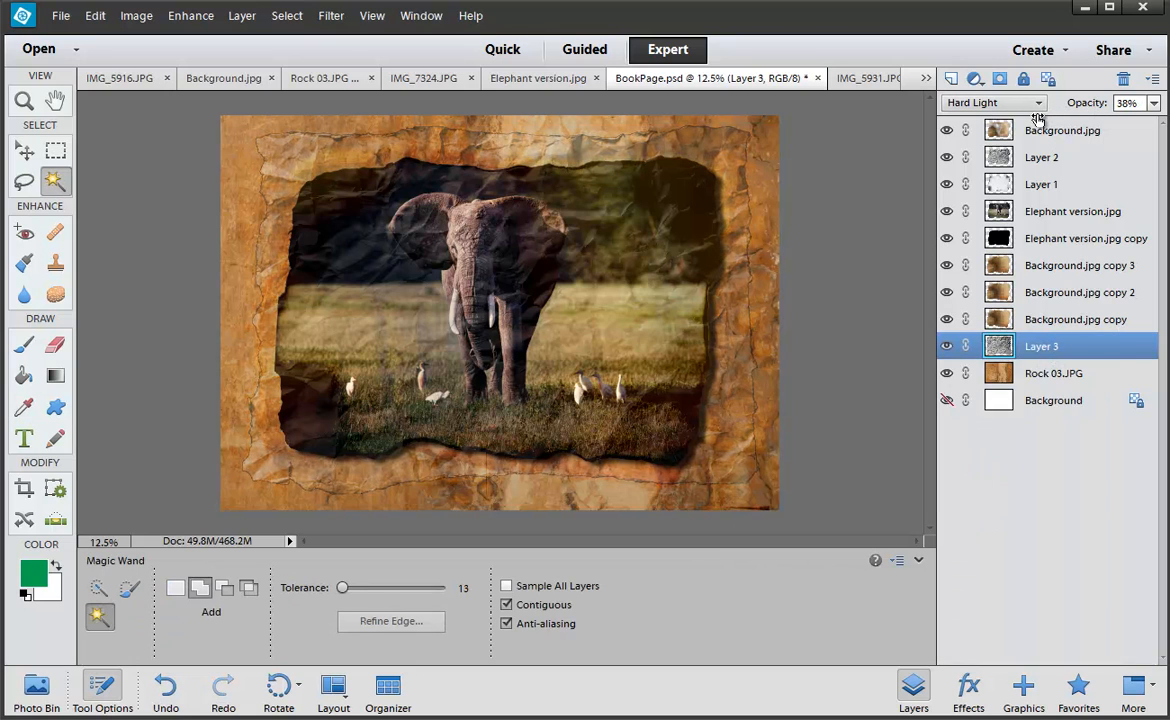
Rotate Layer 3 about 6.7 degrees counter-clockwise and enlarge it to about 116% so the paper texture covers the page
key("ctrl+t")
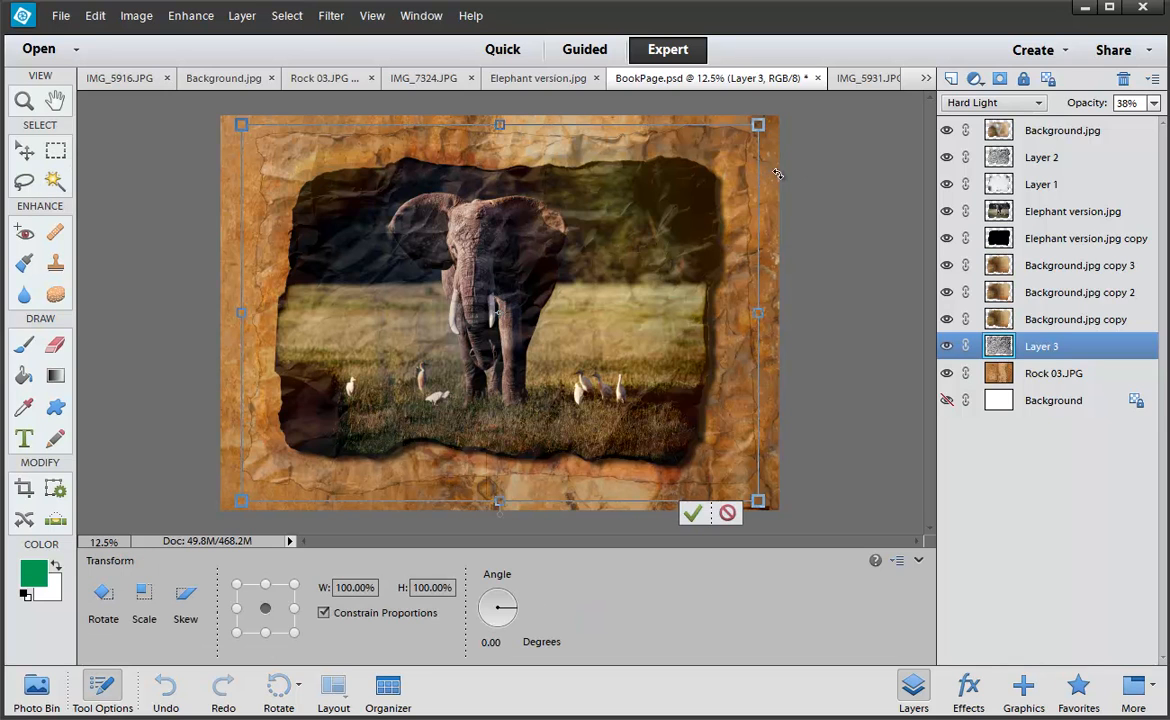
left_click_drag(785, 175, 792, 126)
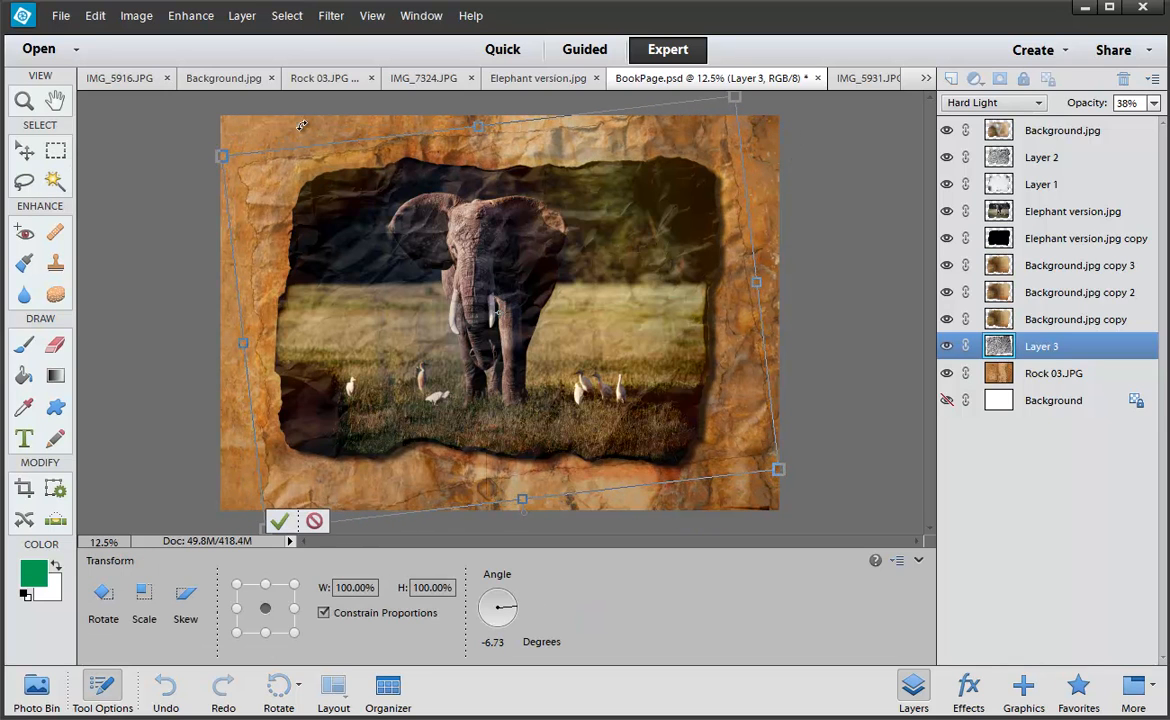
left_click_drag(227, 152, 170, 127)
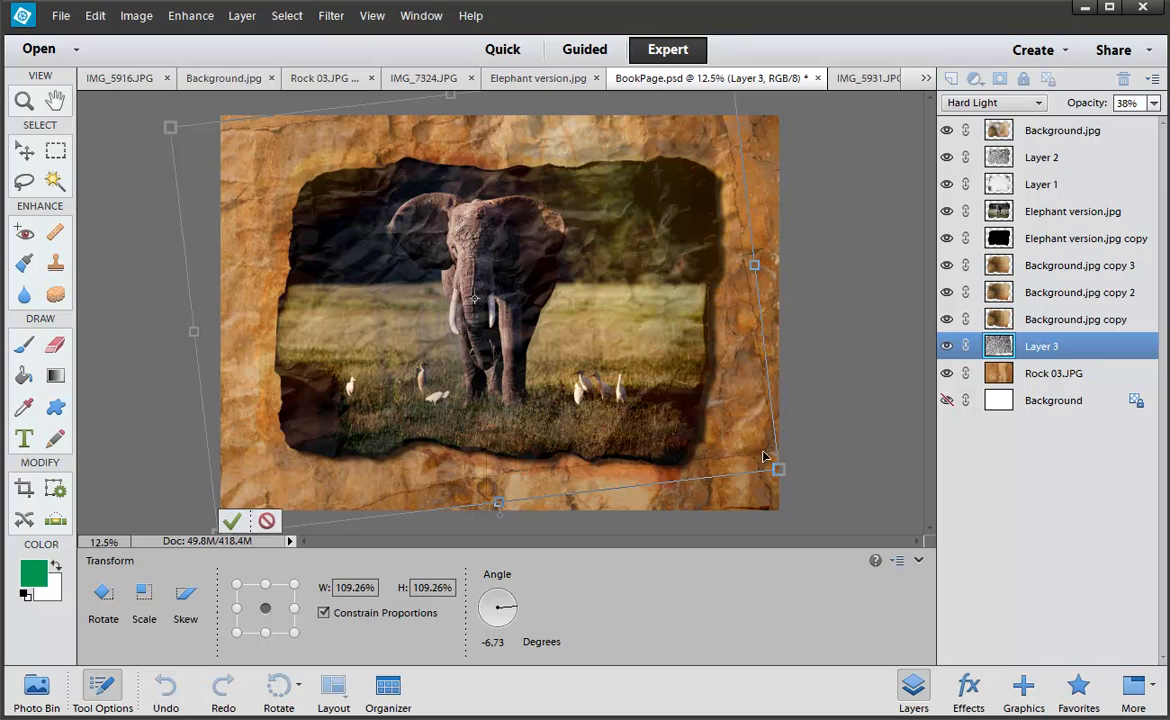
left_click_drag(779, 466, 813, 488)
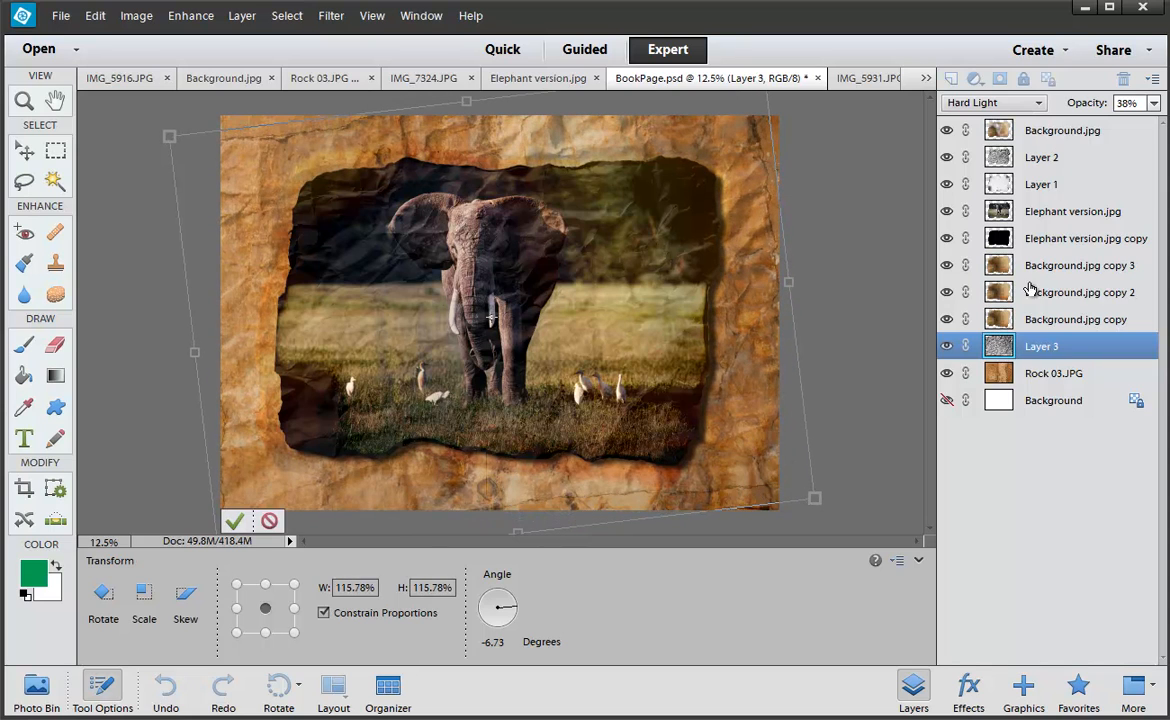
key("w")
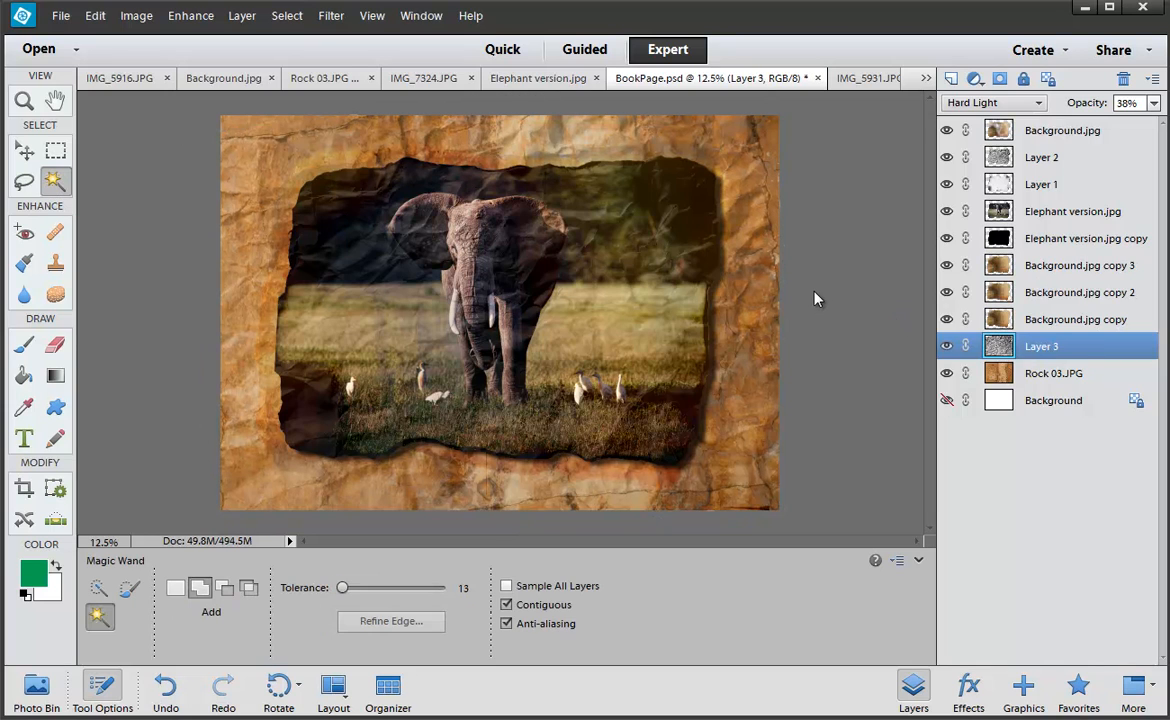
Duplicate Layer 3 and rotate the copy clockwise over the rock background
key("ctrl+j")
key("ctrl+t")
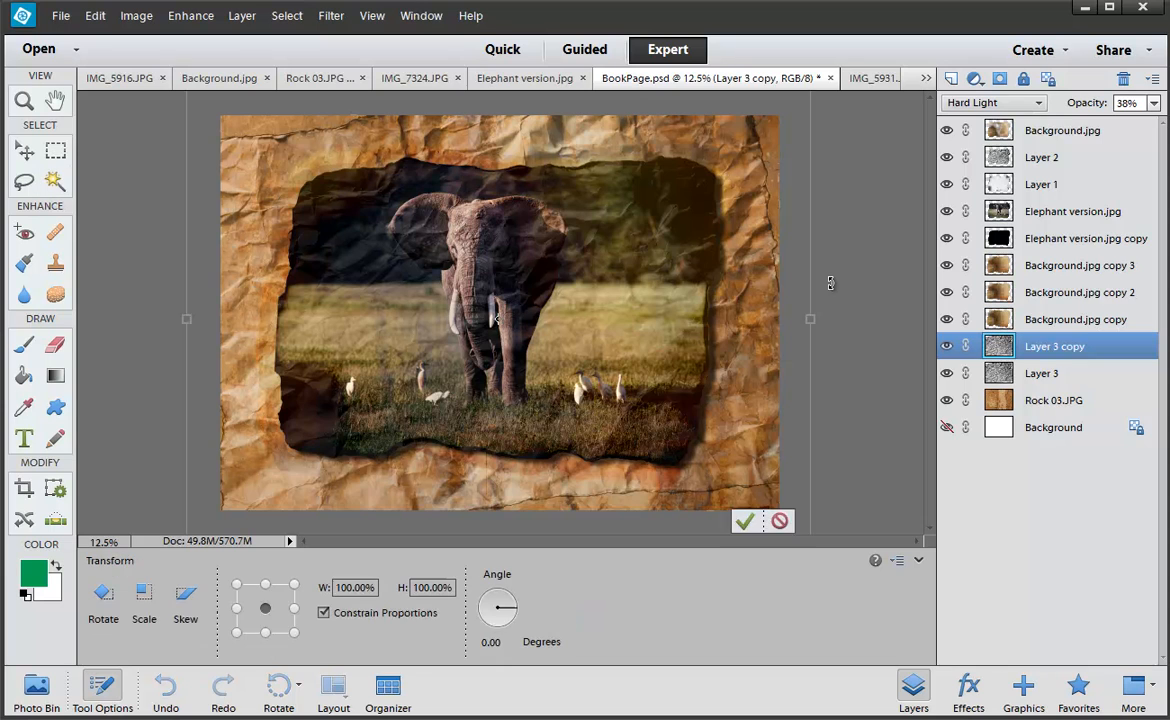
left_click_drag(845, 286, 852, 322)
key("w")
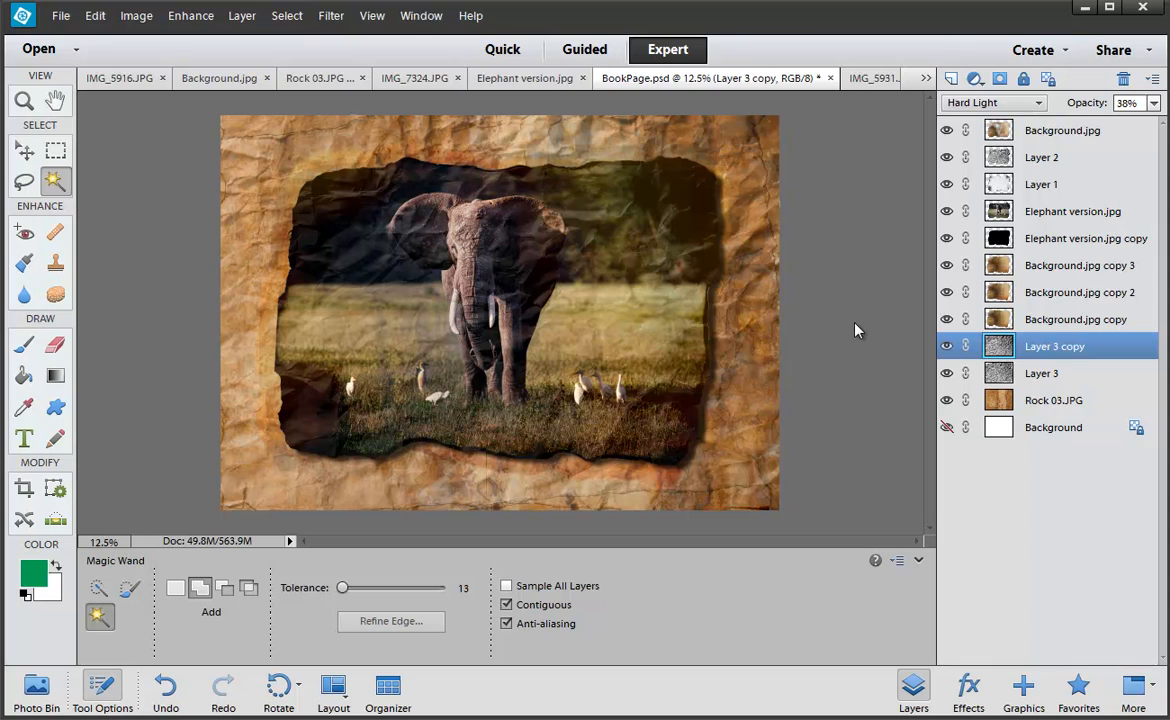
Adjust the top Background.jpg layer's opacity, and compare the page with Layer 2 hidden and shown
left_click(1061, 136)
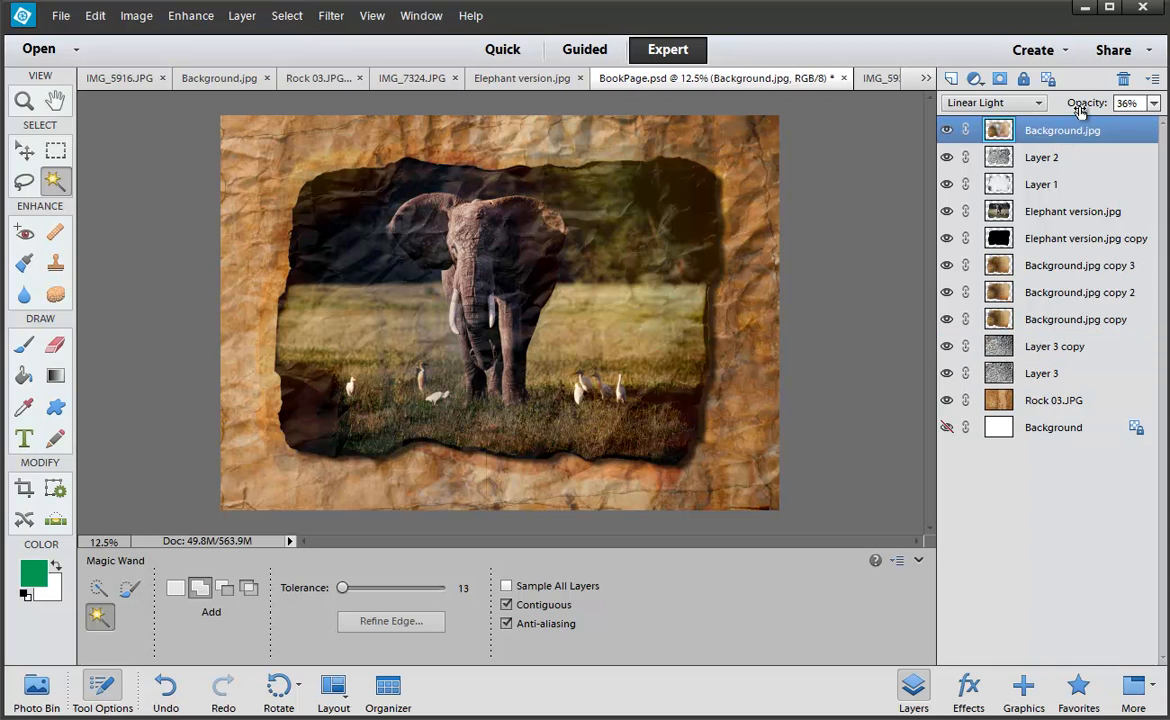
left_click_drag(1080, 112, 1074, 113)
left_click(946, 158)
left_click(946, 158)
Scale the layers from the top Background.jpg down to Elephant version.jpg copy together to about 109%
left_click(1048, 325, "shift")
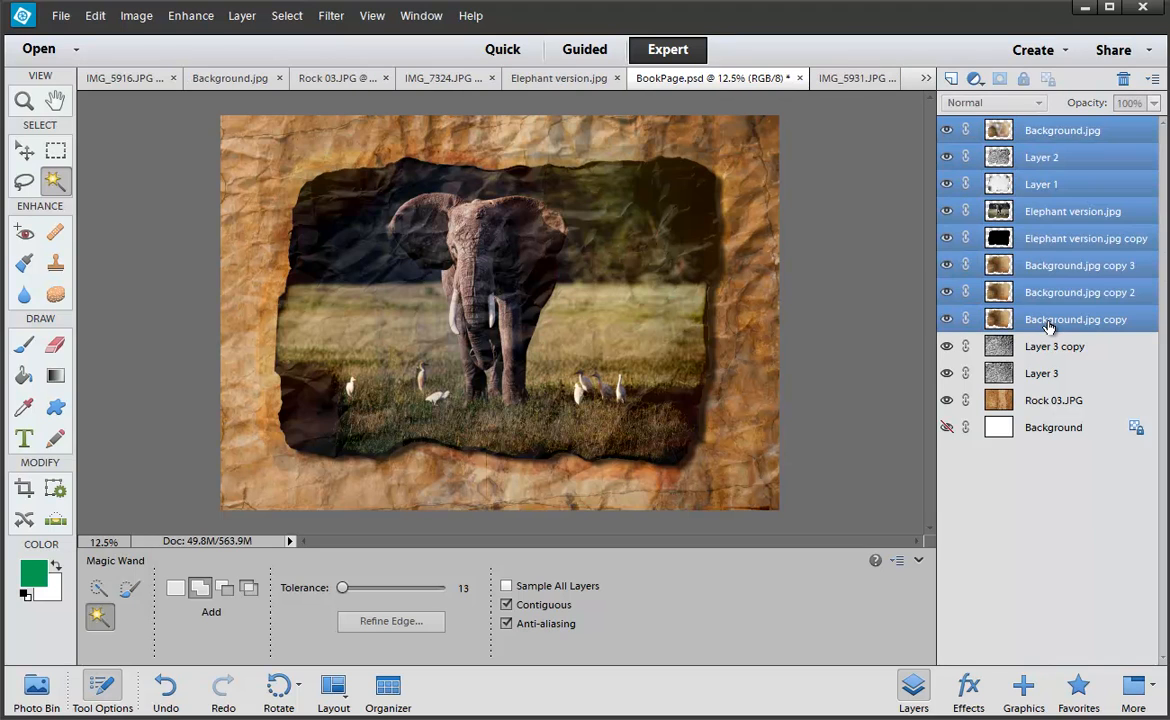
left_click(1045, 238)
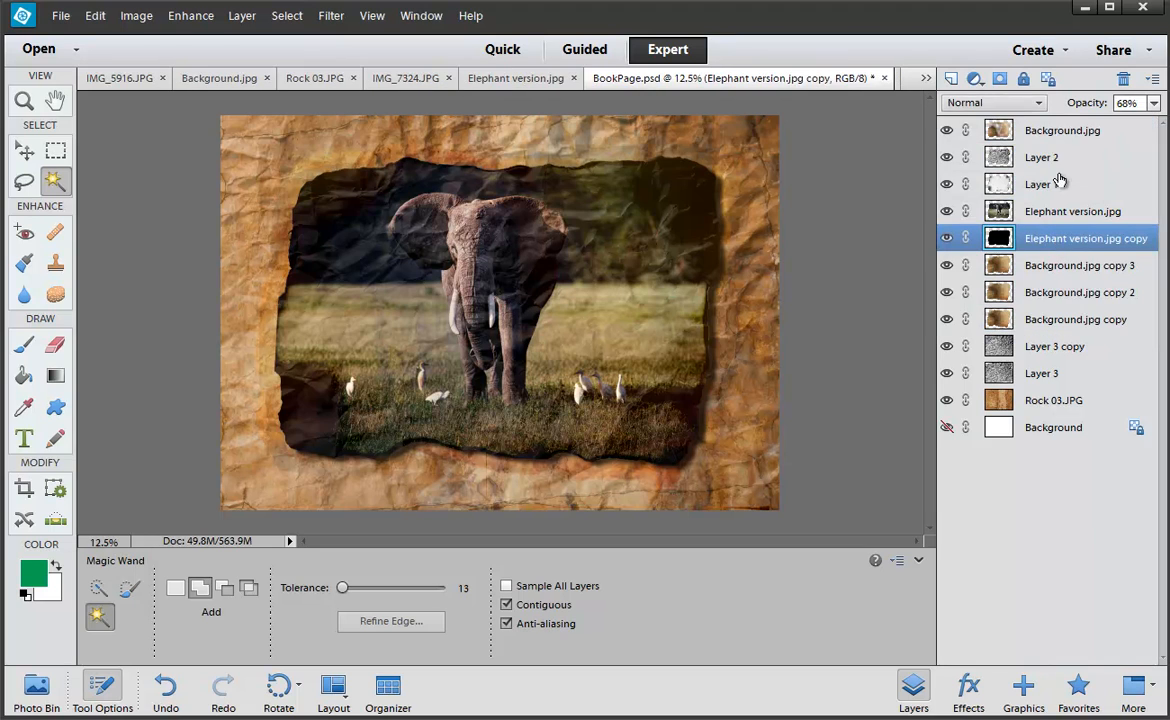
left_click(1060, 132, "shift")
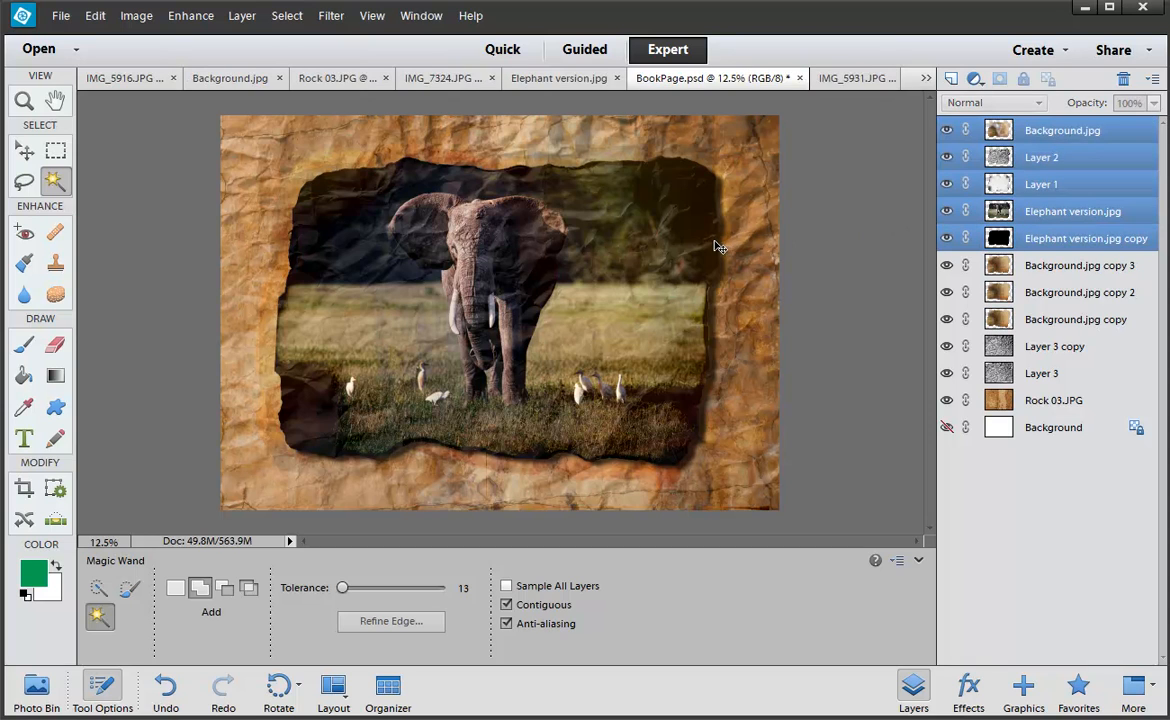
key("ctrl+t")
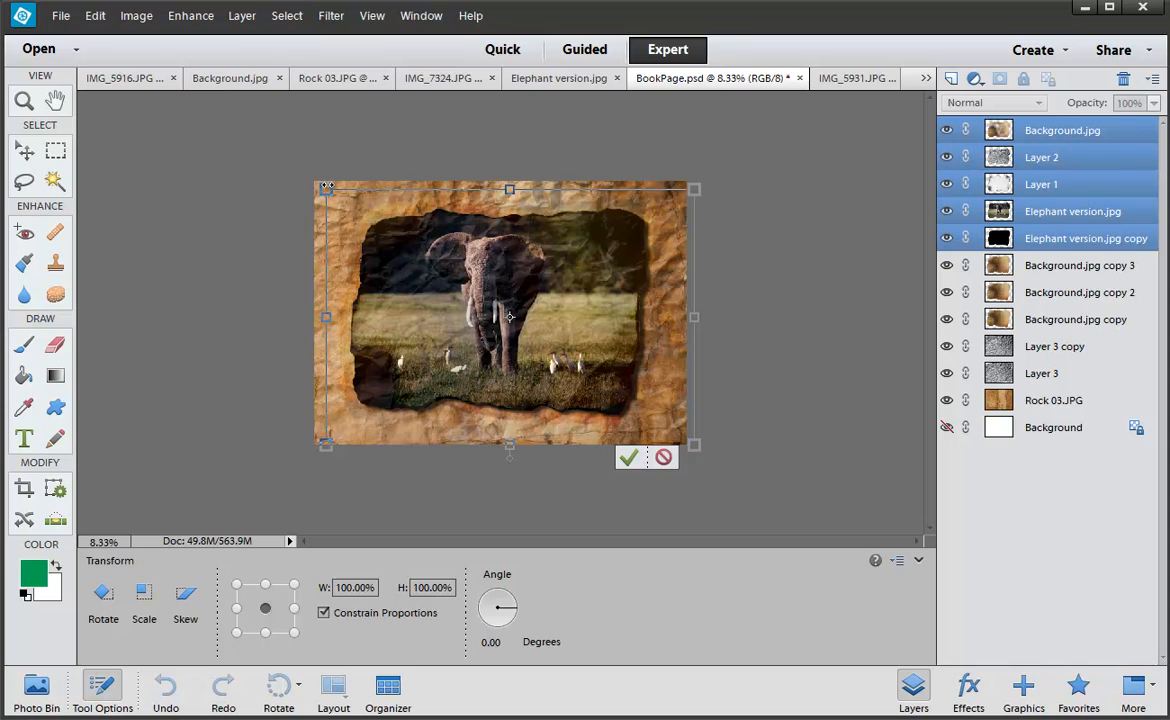
mouse_move(326, 186)
left_mouse_down()
mouse_move(290, 166)
mouse_move(307, 177)
left_mouse_up()
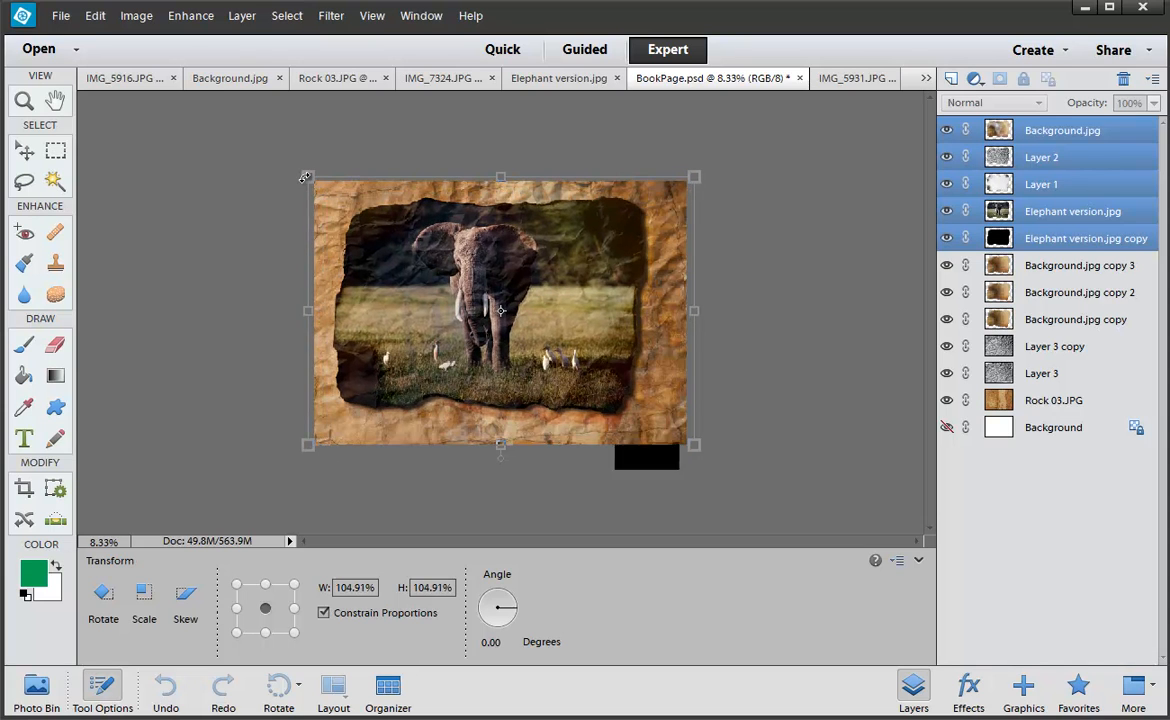
left_click_drag(695, 444, 704, 458)
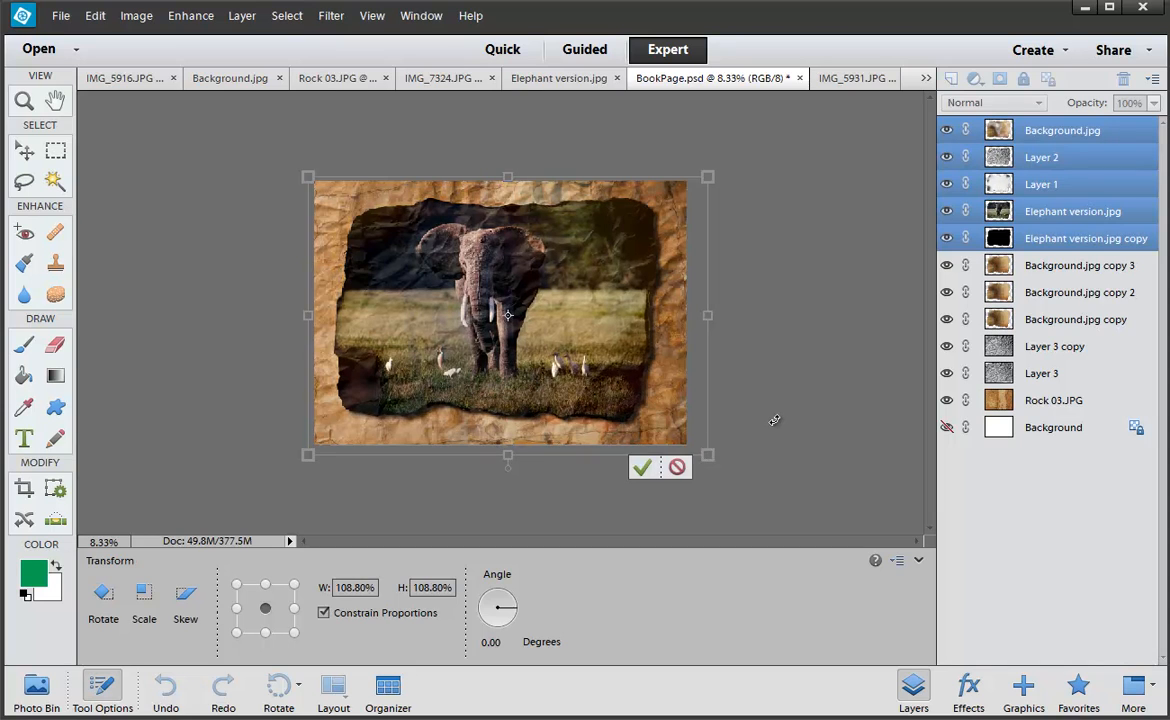
key("w")
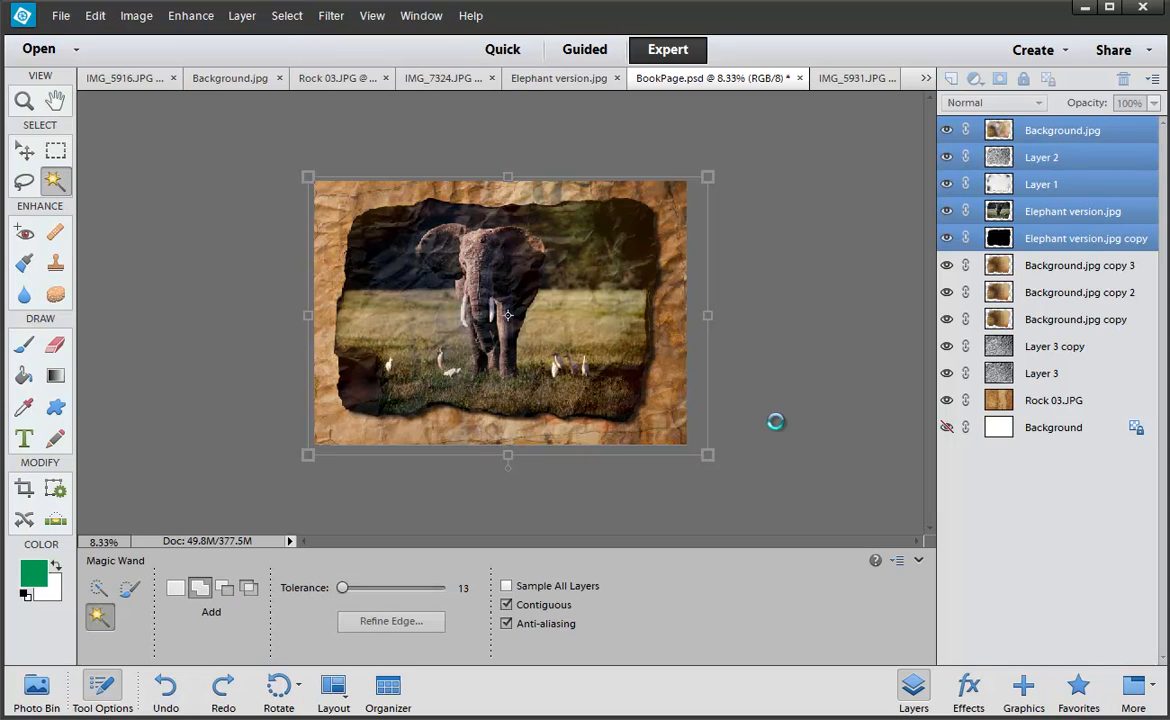
Compare the photo with Layer 2 hidden and shown, and set Elephant version.jpg copy's opacity to 53%
left_click(945, 157)
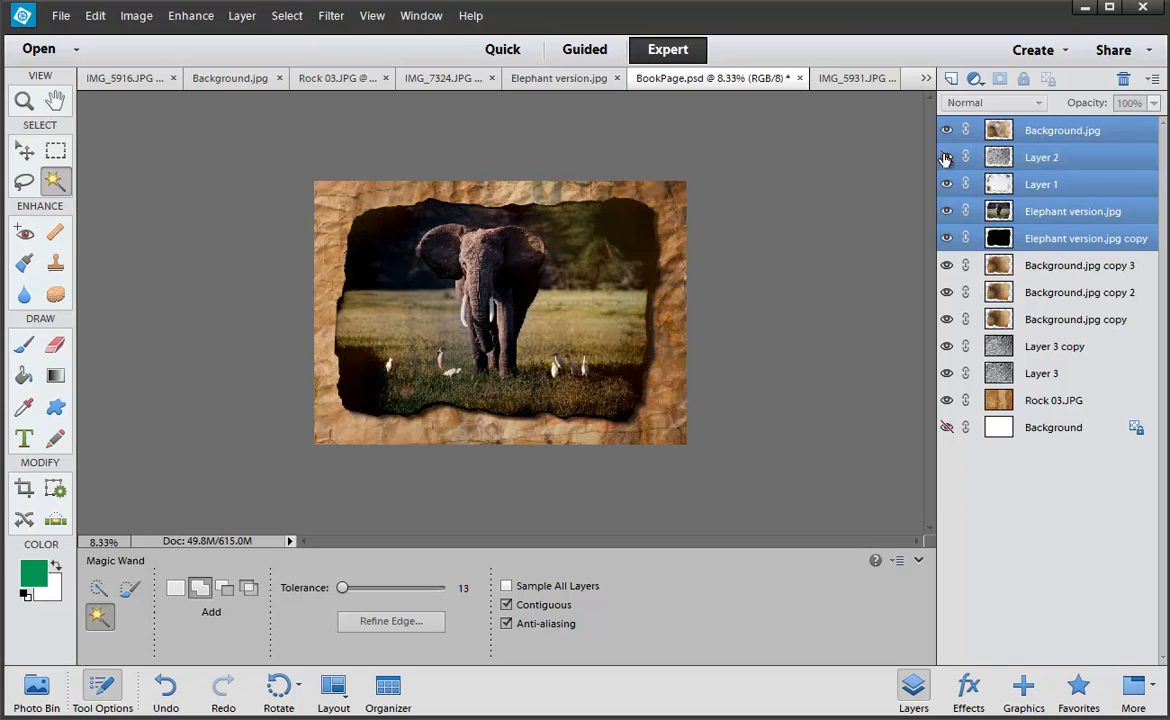
left_click(945, 157)
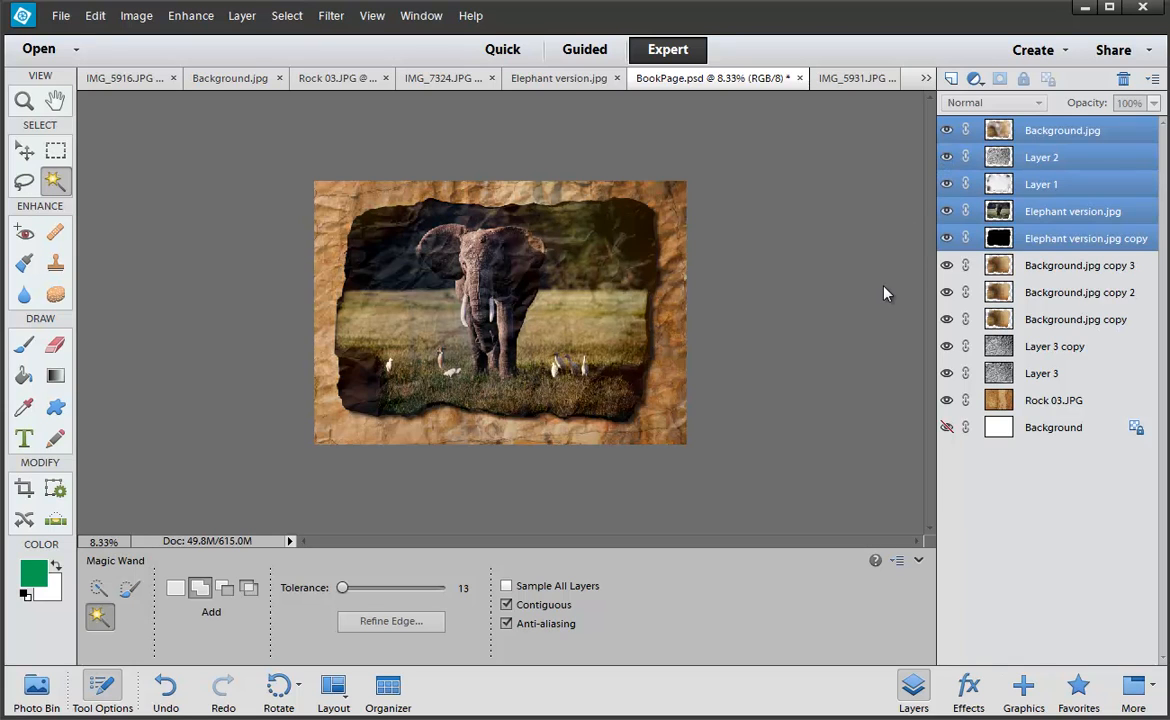
left_click(1055, 236)
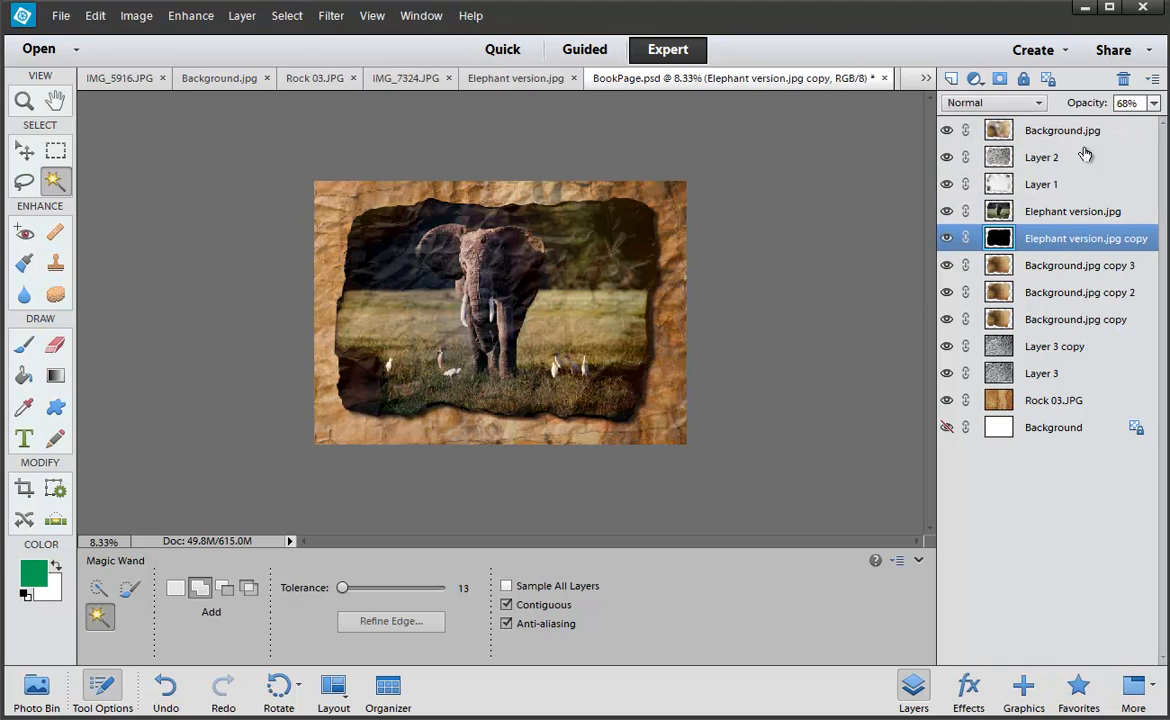
left_click_drag(1092, 104, 1085, 117)
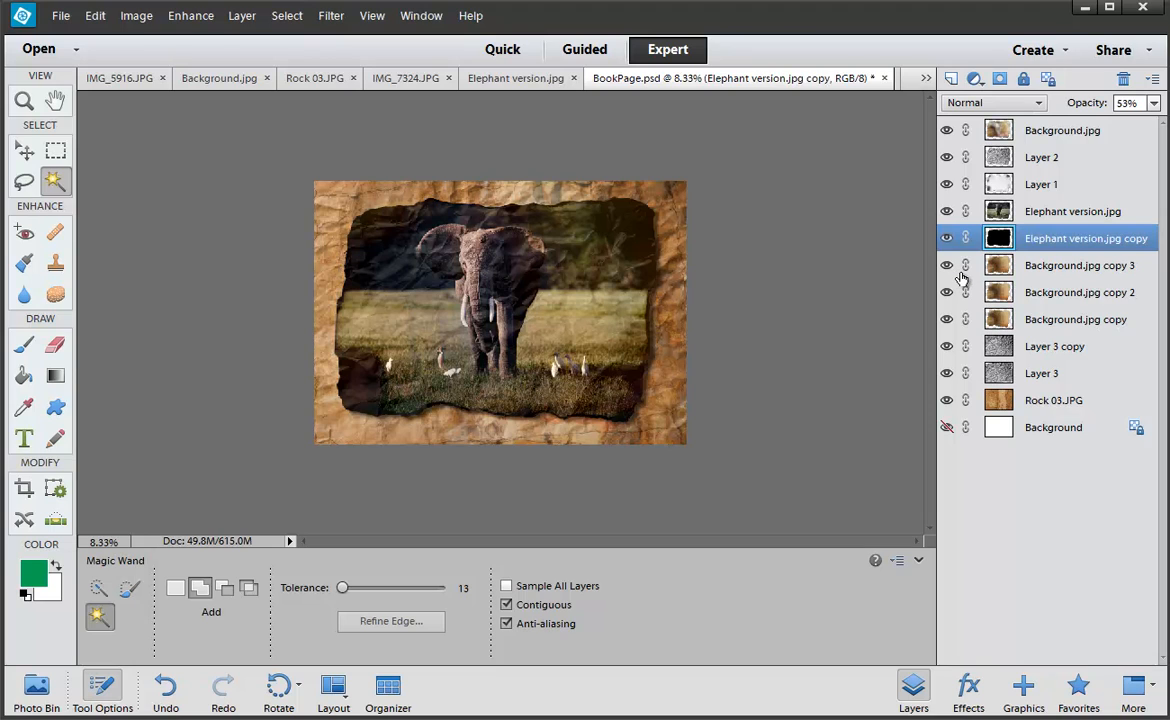
Brighten the Elephant version.jpg layer with Levels, using a white input of 220 and a midtone of 1.14
left_click(1048, 210)
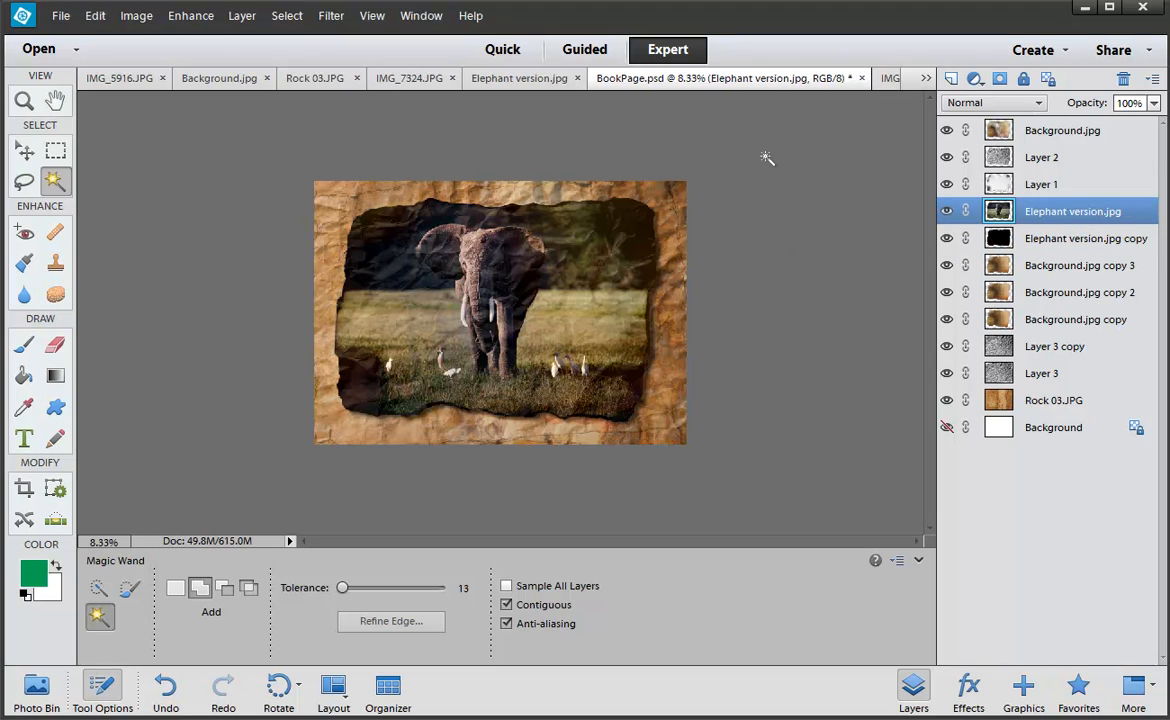
key("ctrl+l")
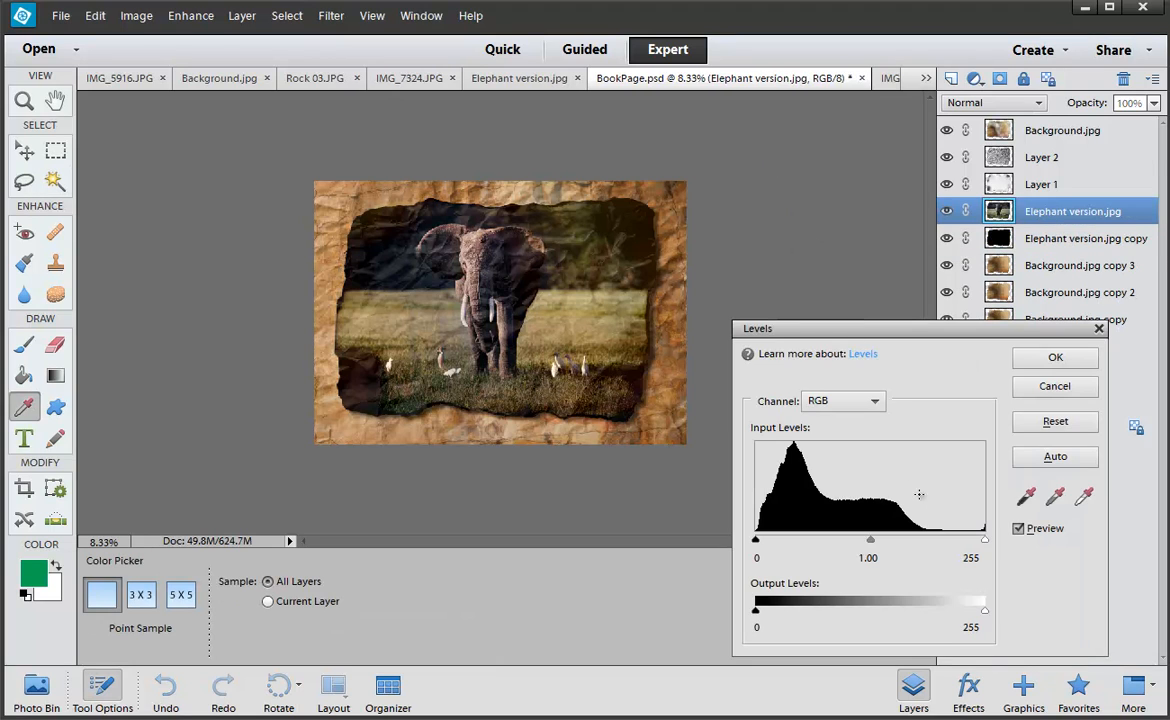
left_click_drag(978, 550, 955, 547)
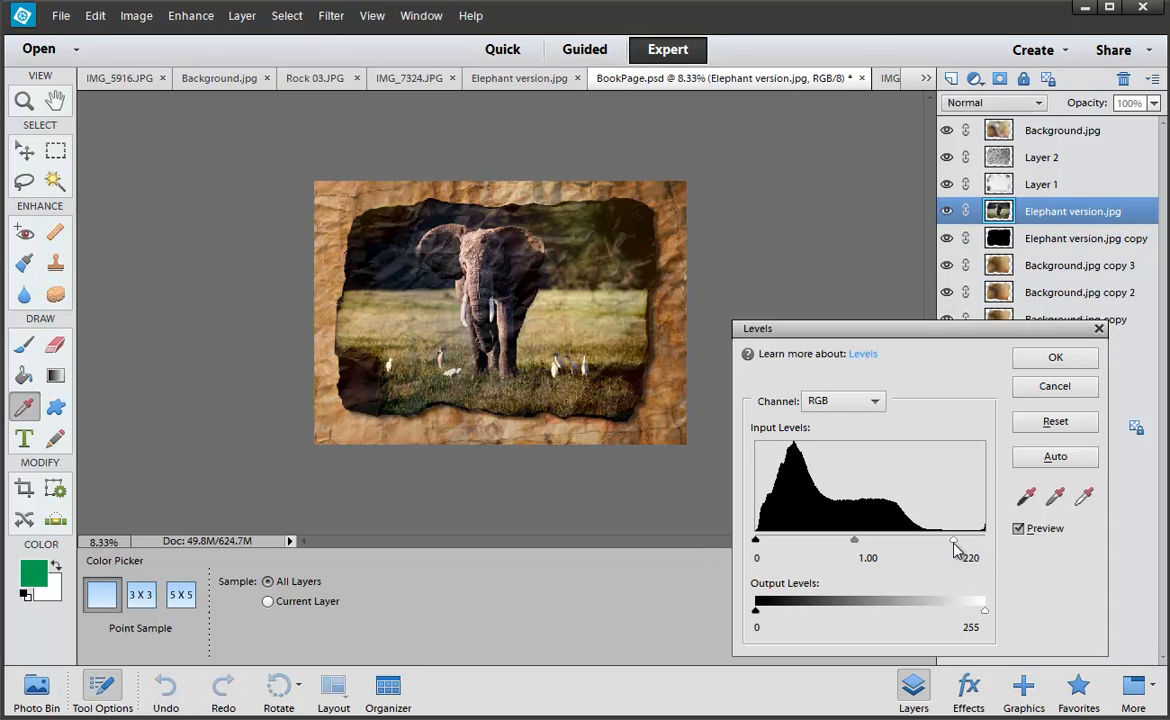
left_click_drag(856, 543, 846, 544)
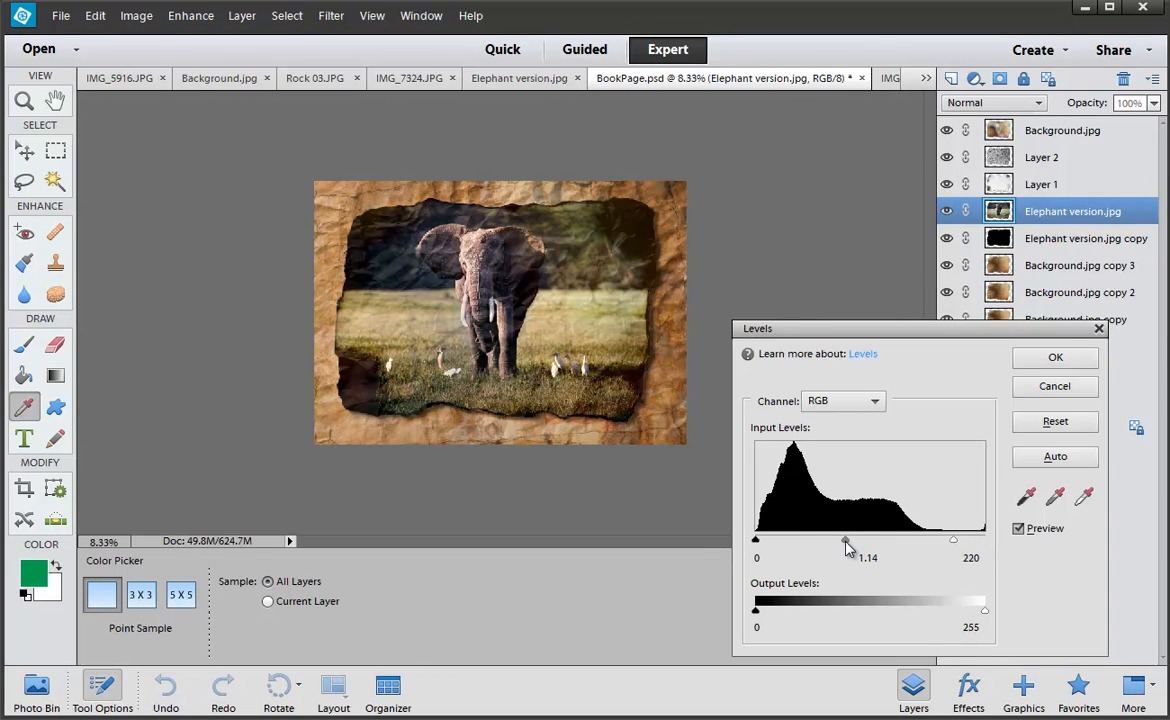
left_click(1055, 357)
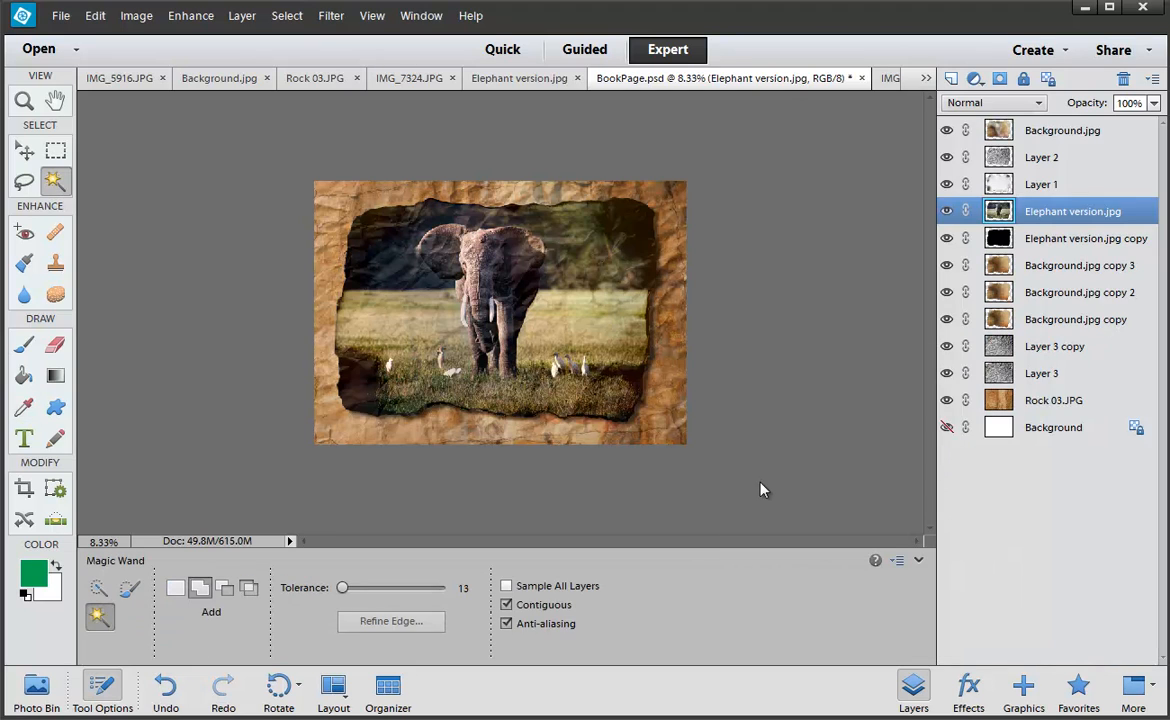
Hide the tool options and inspect the enlarged page, ending with the whole page at 16.67%
left_click(102, 688)
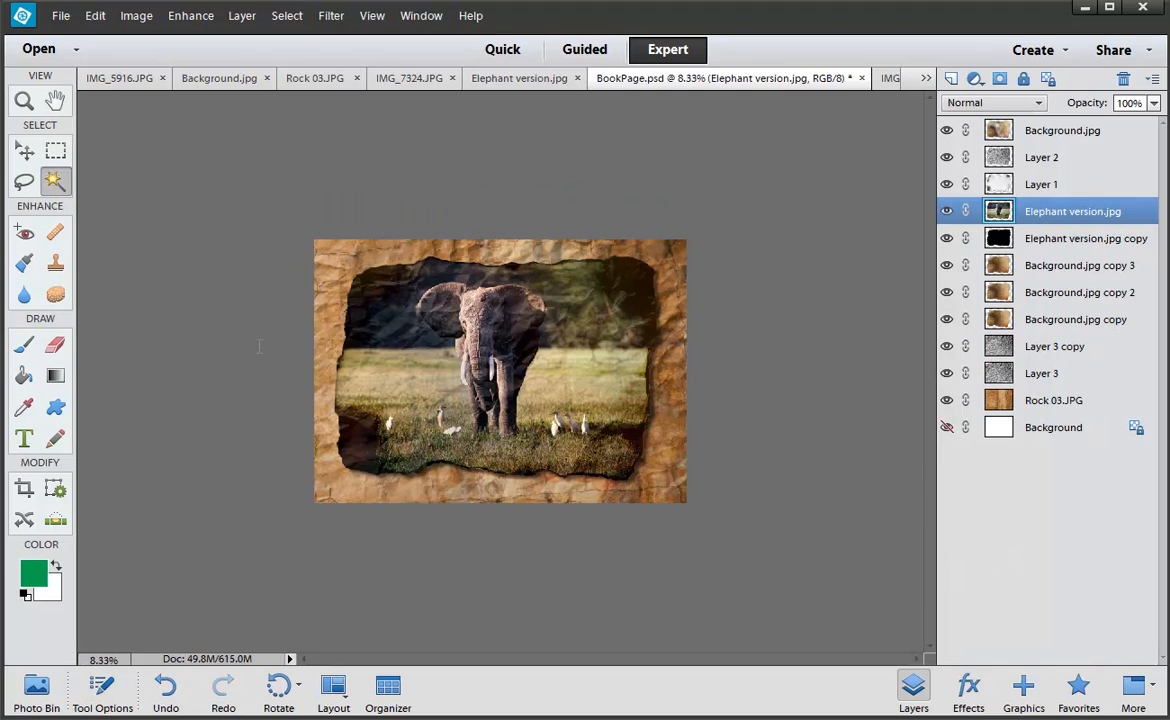
key("ctrl+equal")
key("ctrl+equal")
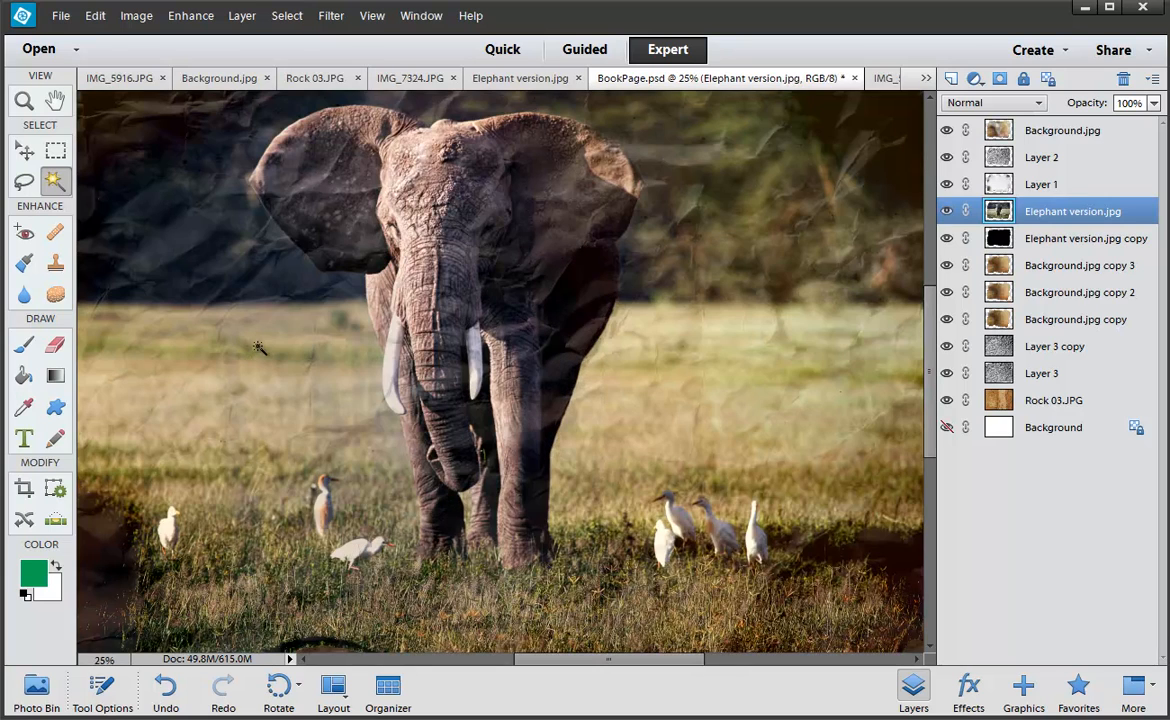
key("ctrl+minus")
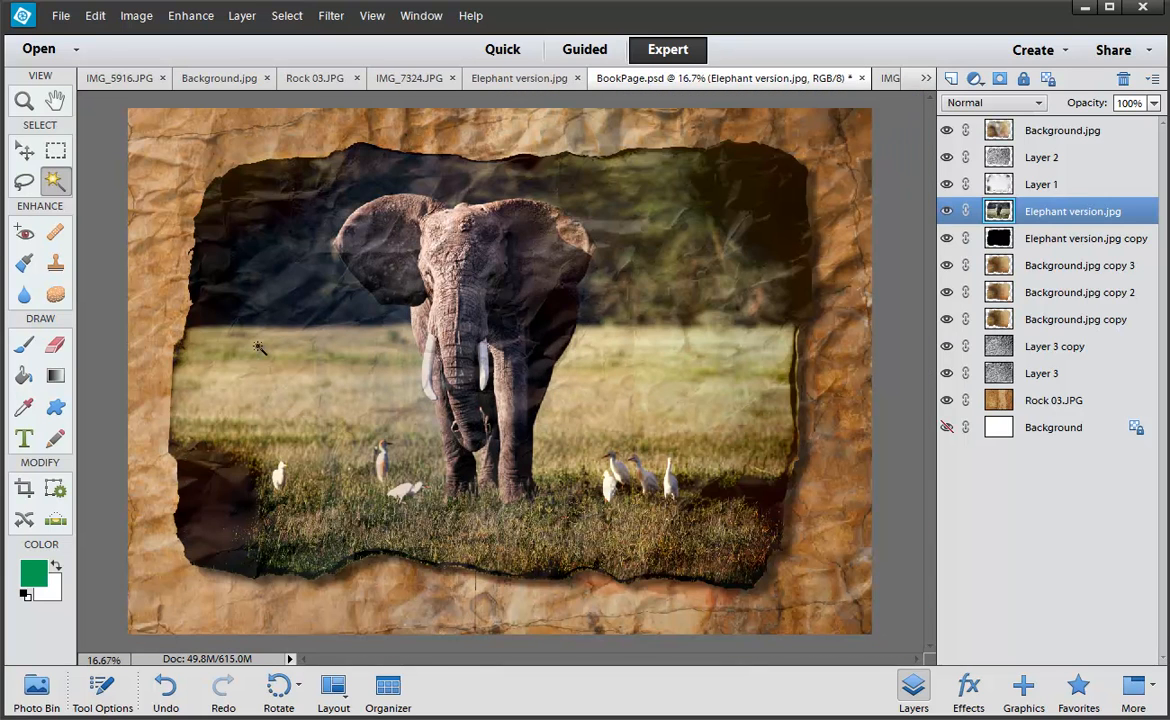